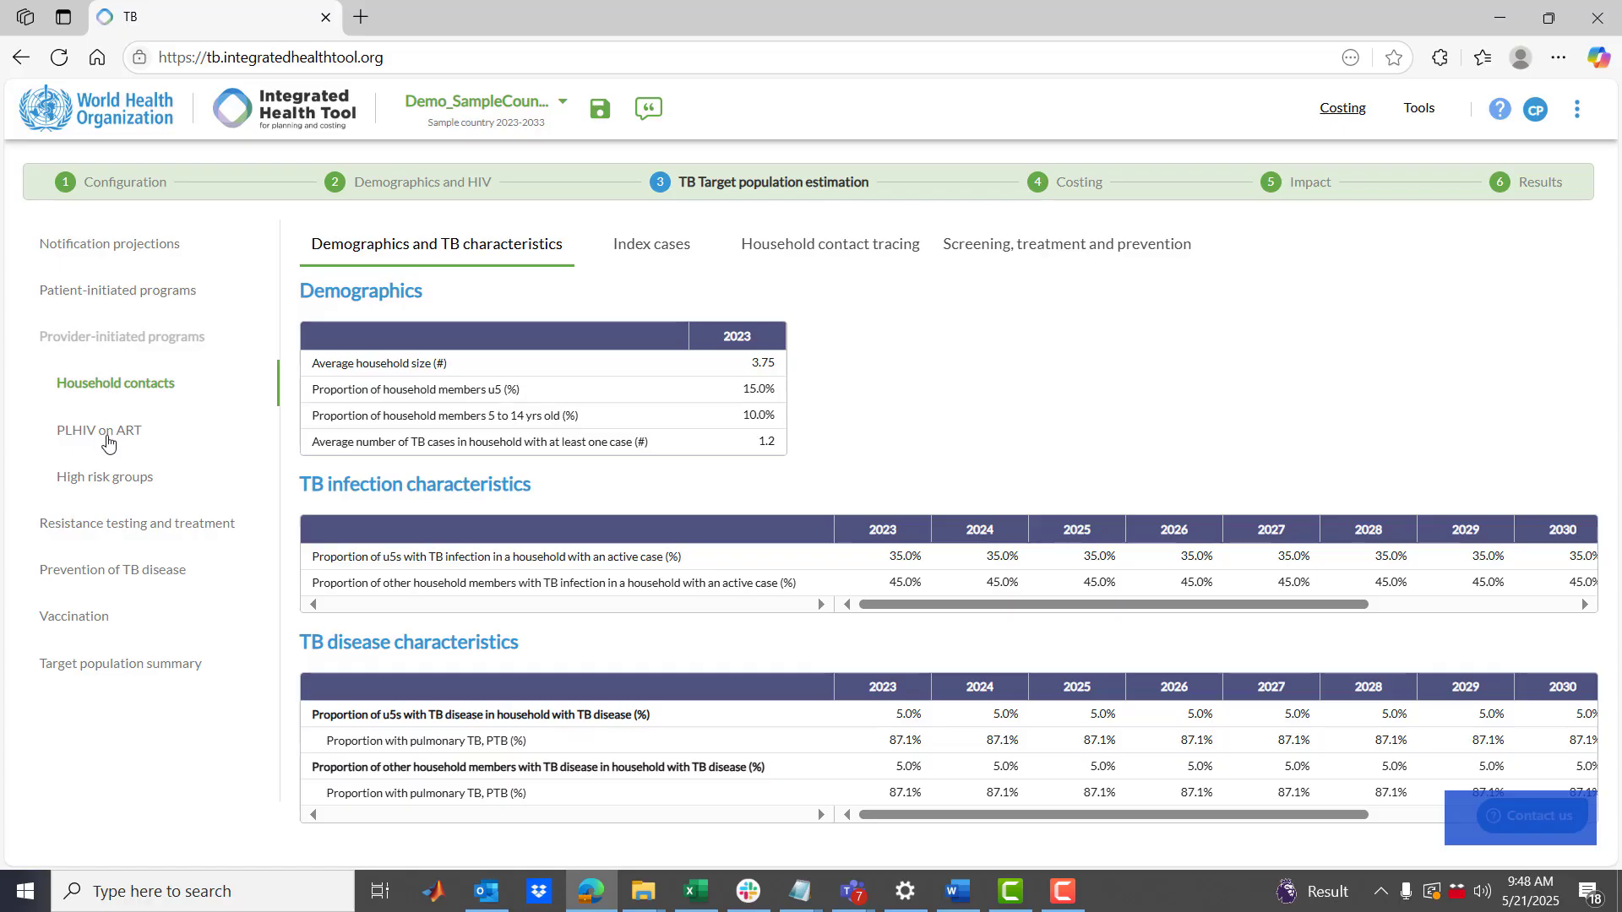
Look through the PLHIV on ART and High risk groups pages, check the selectable risk groups, and return to Household contacts
left_click(102, 432)
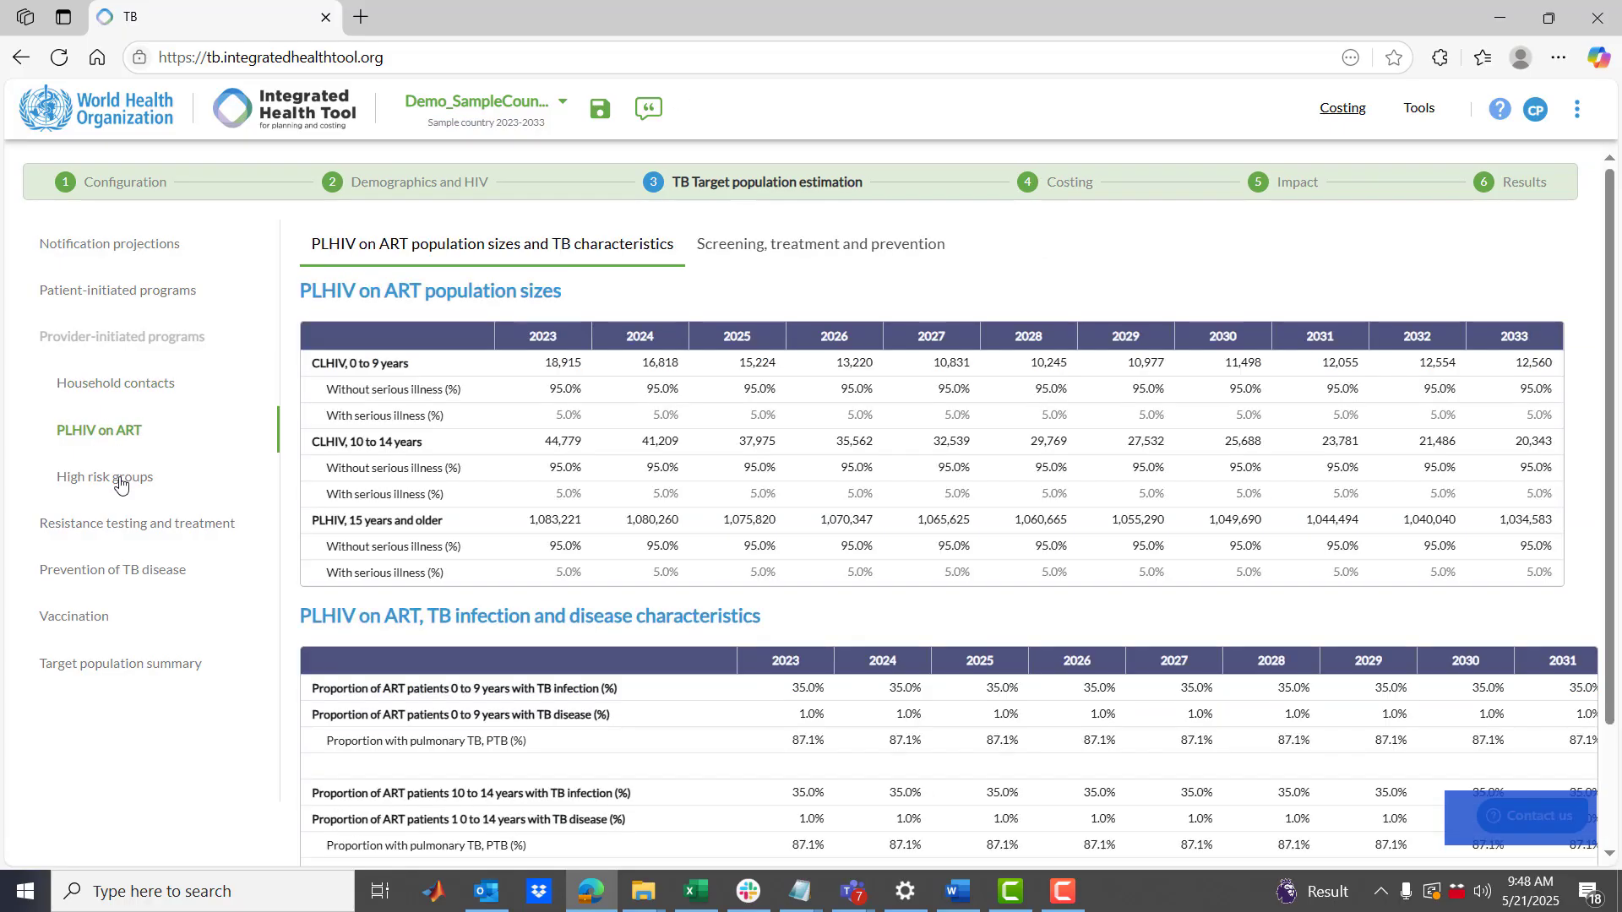
left_click(120, 483)
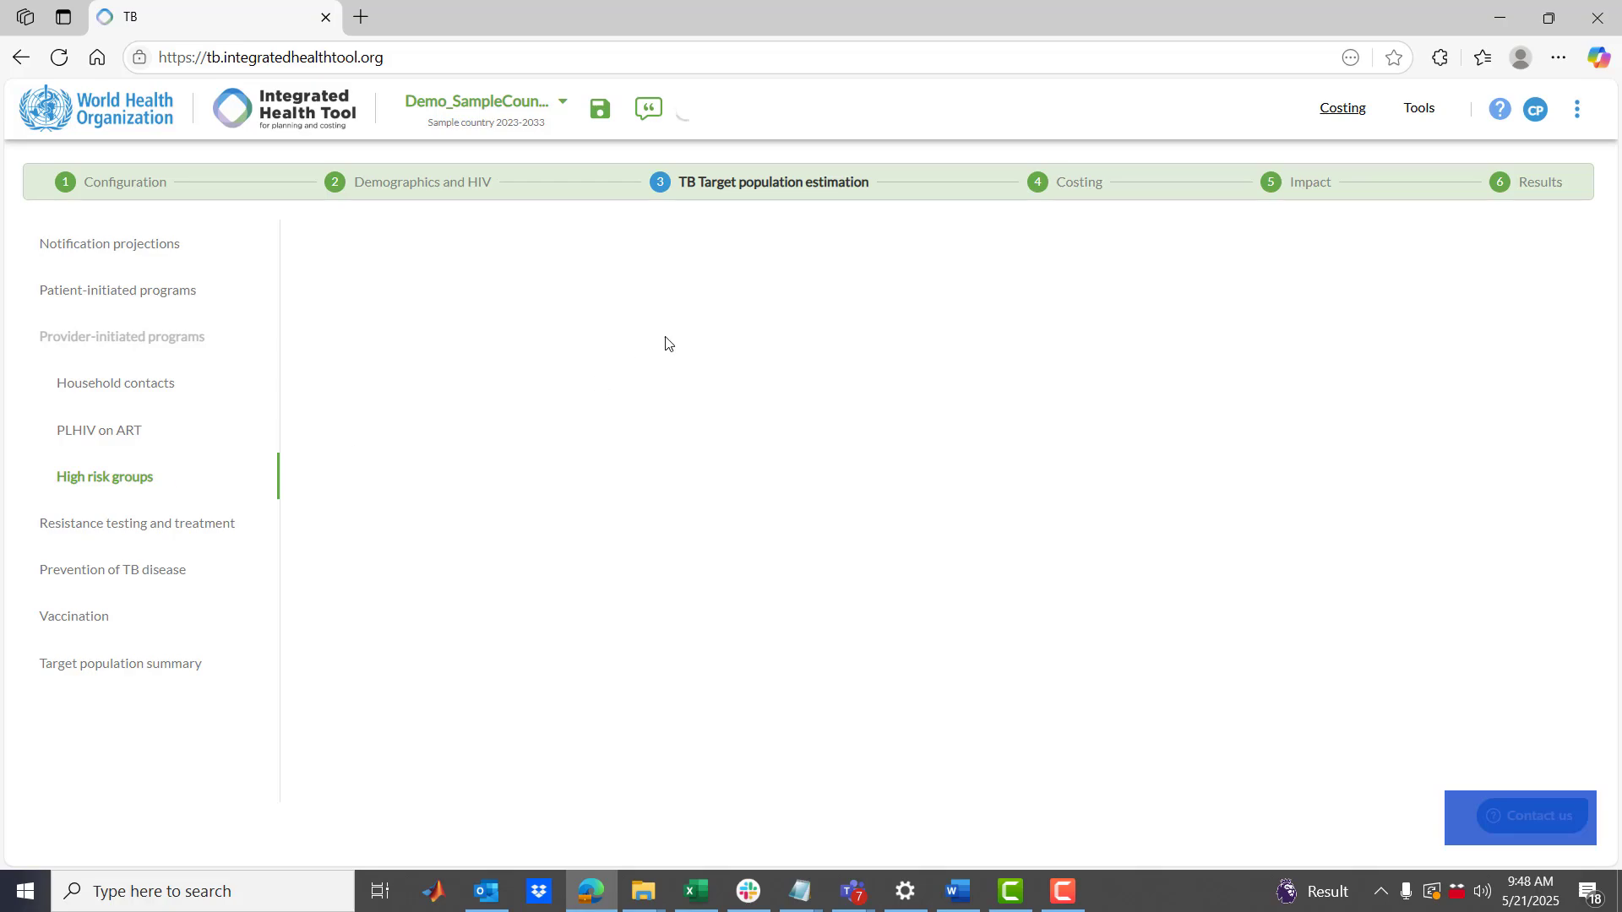
left_click(668, 269)
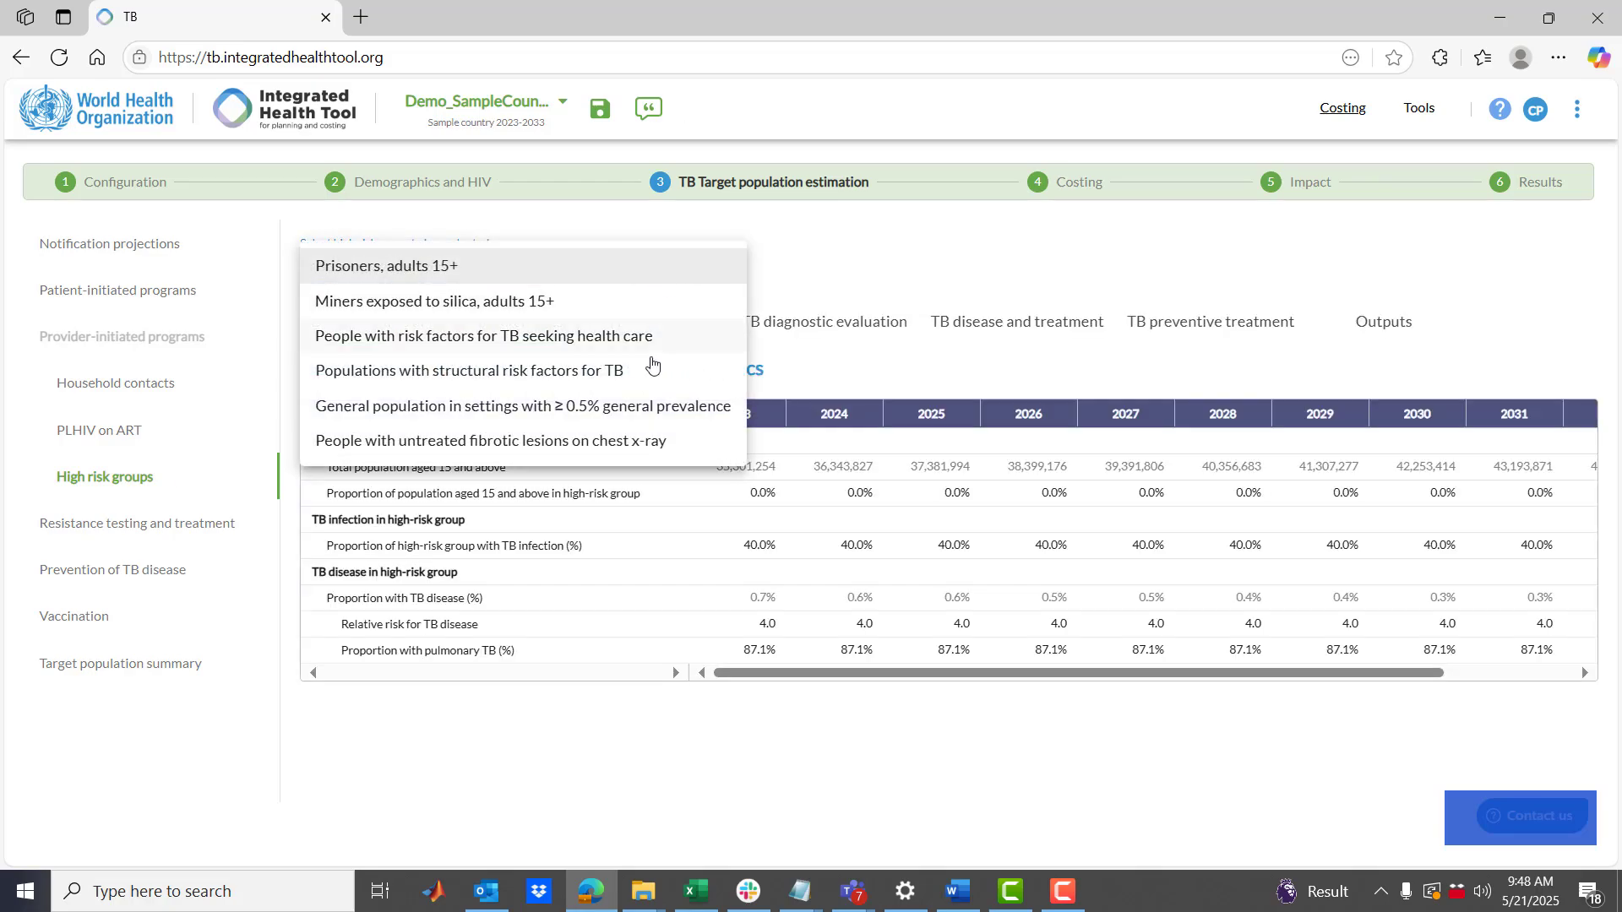
left_click(91, 387)
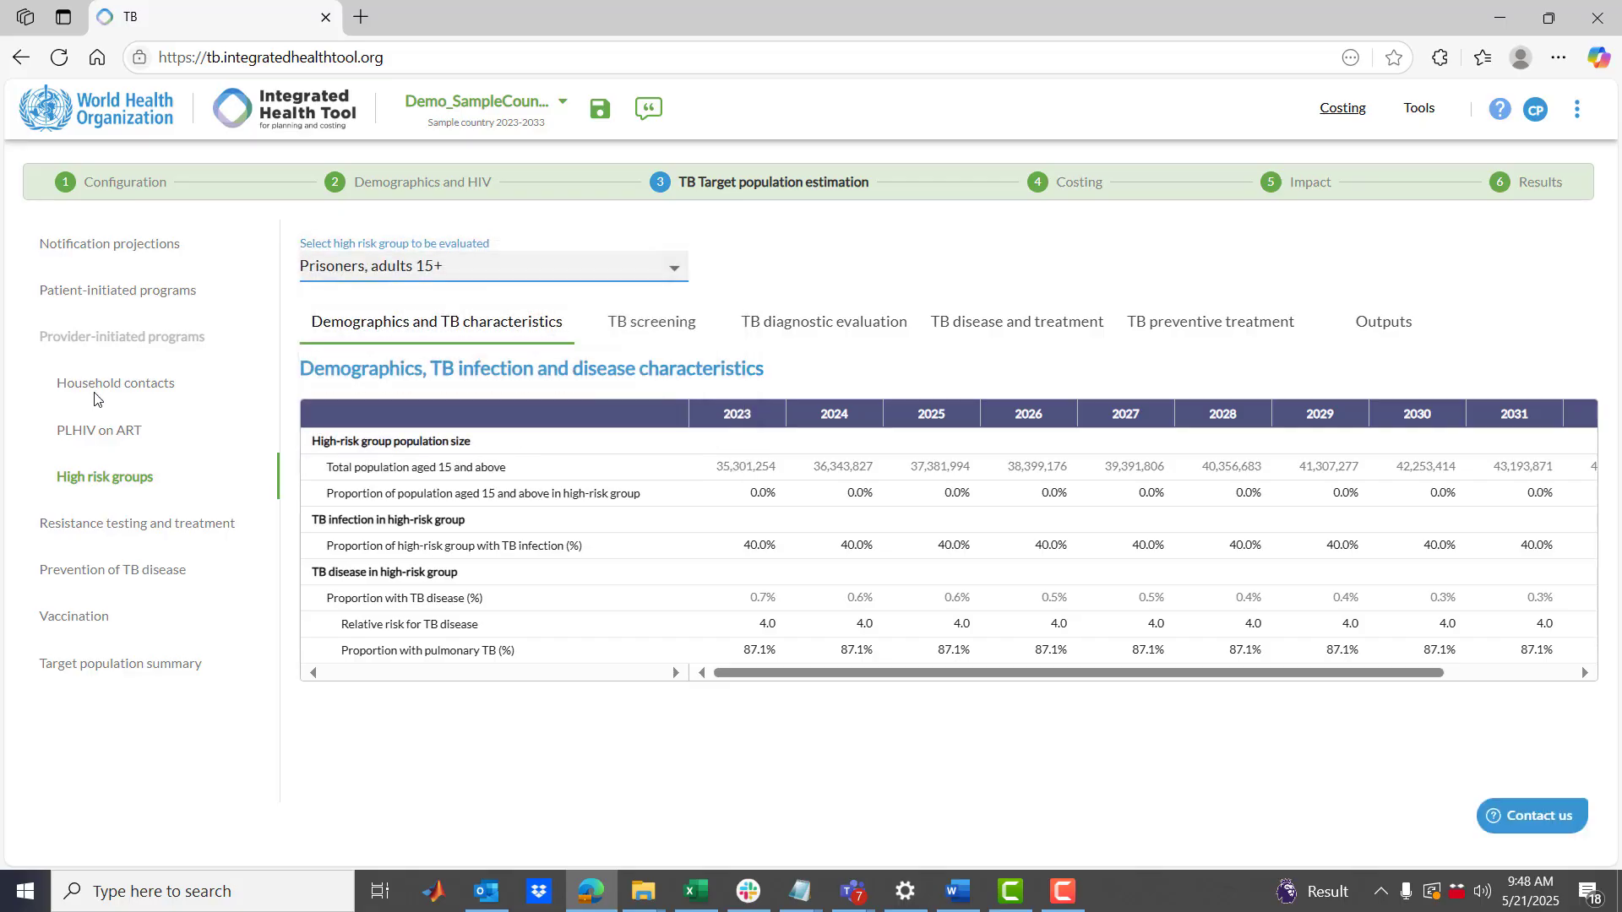
left_click(93, 389)
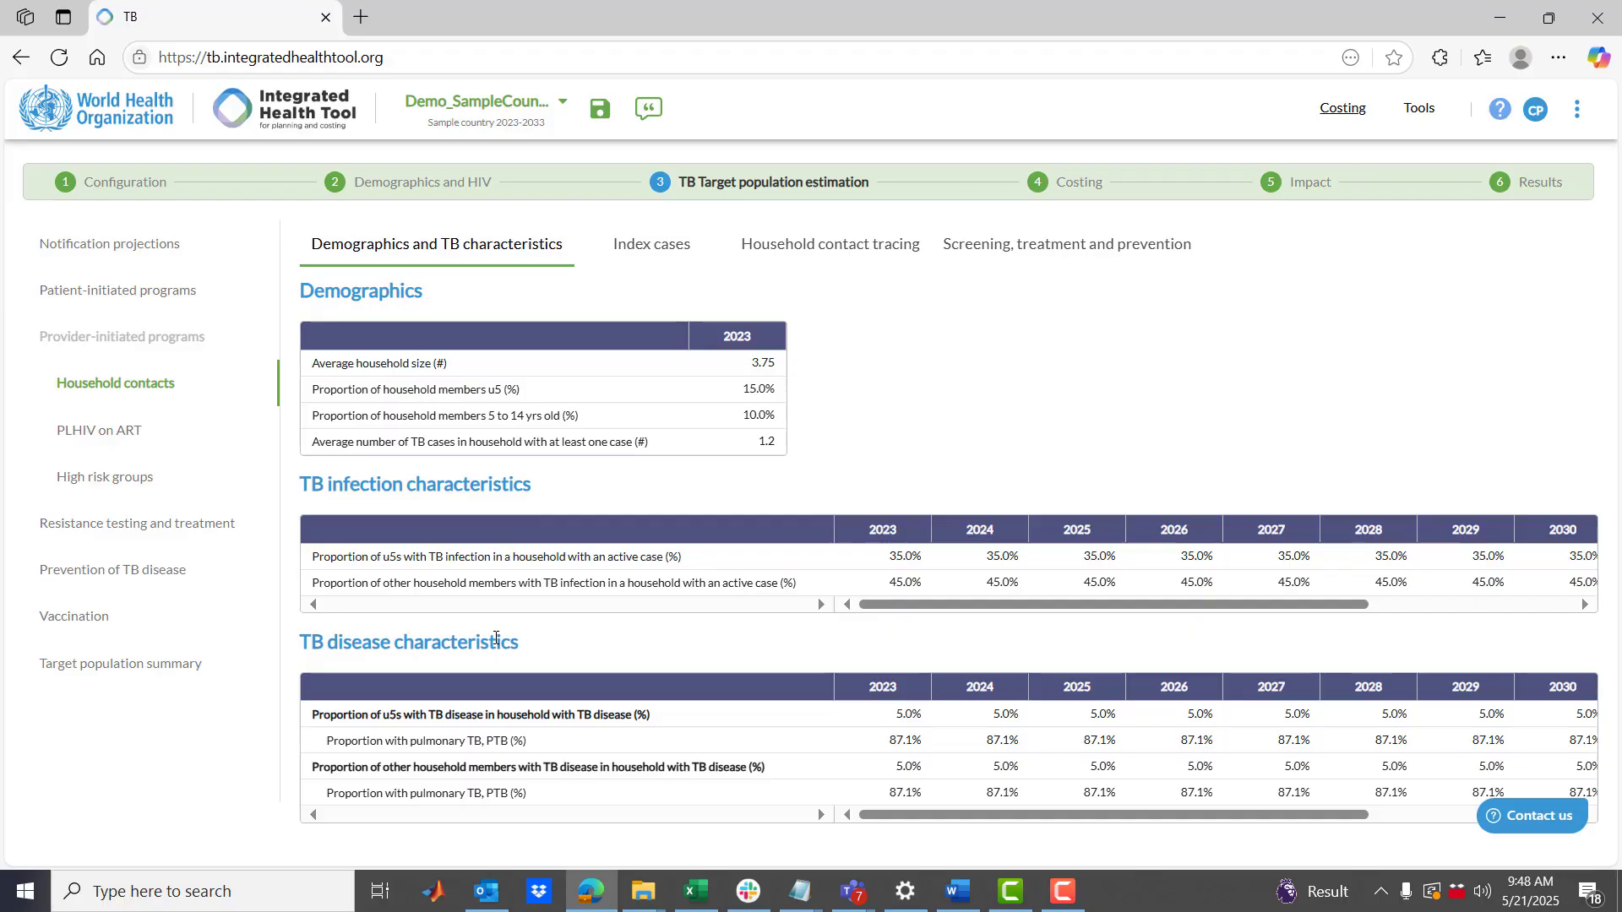
View the diagnostic evaluation, disease and treatment, and preventive treatment inputs for household contacts aged 0 to 4 years
left_click(1056, 247)
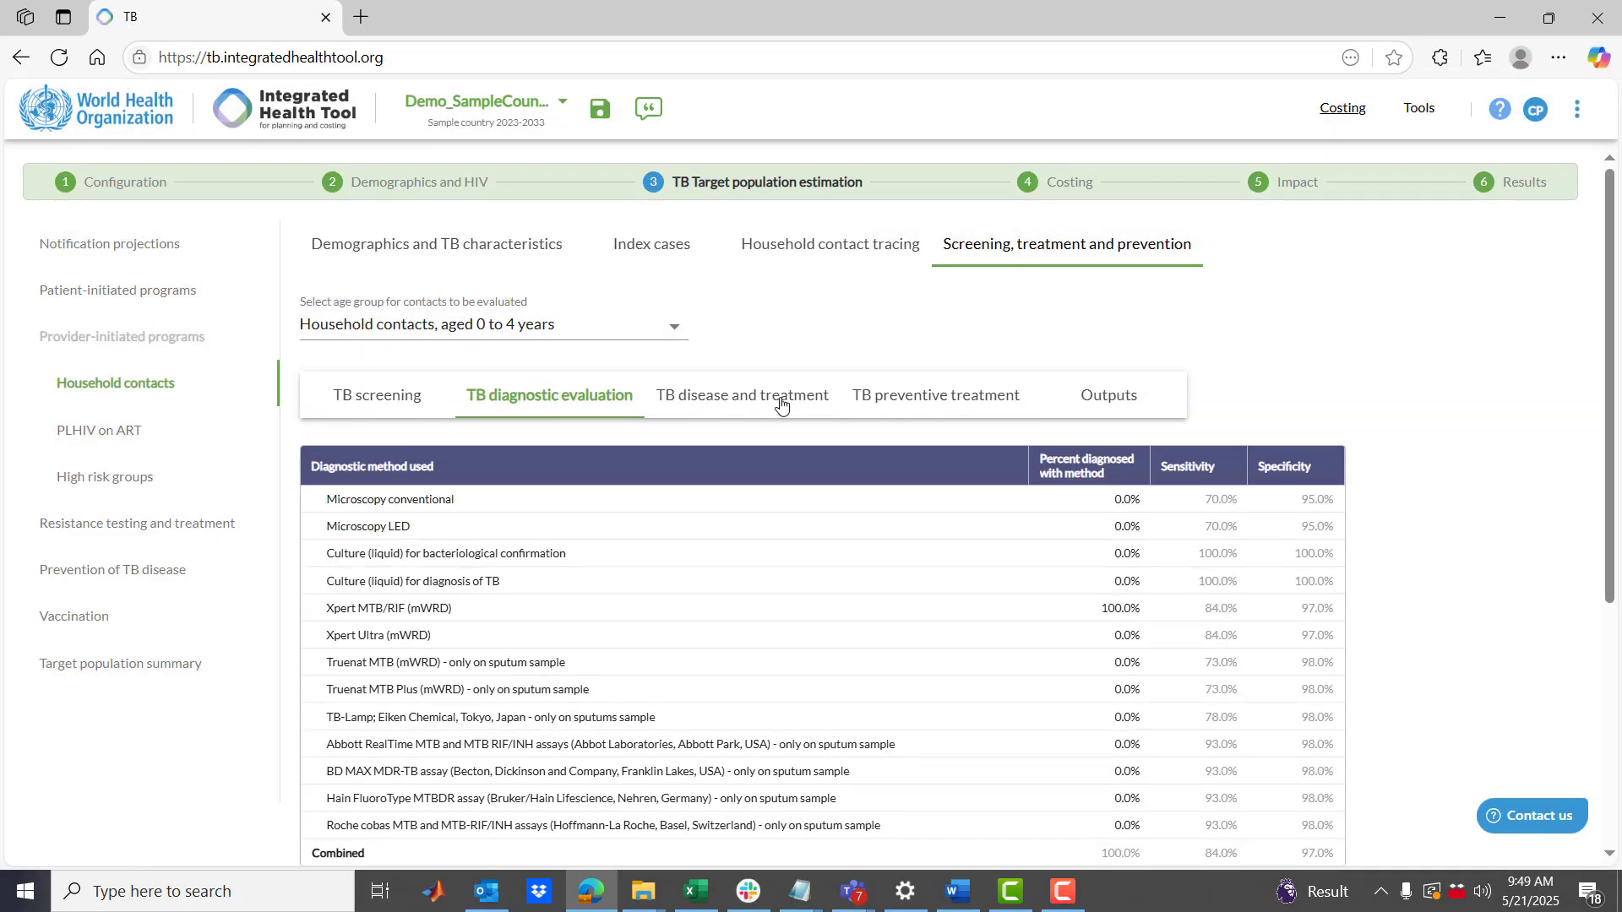
left_click(776, 404)
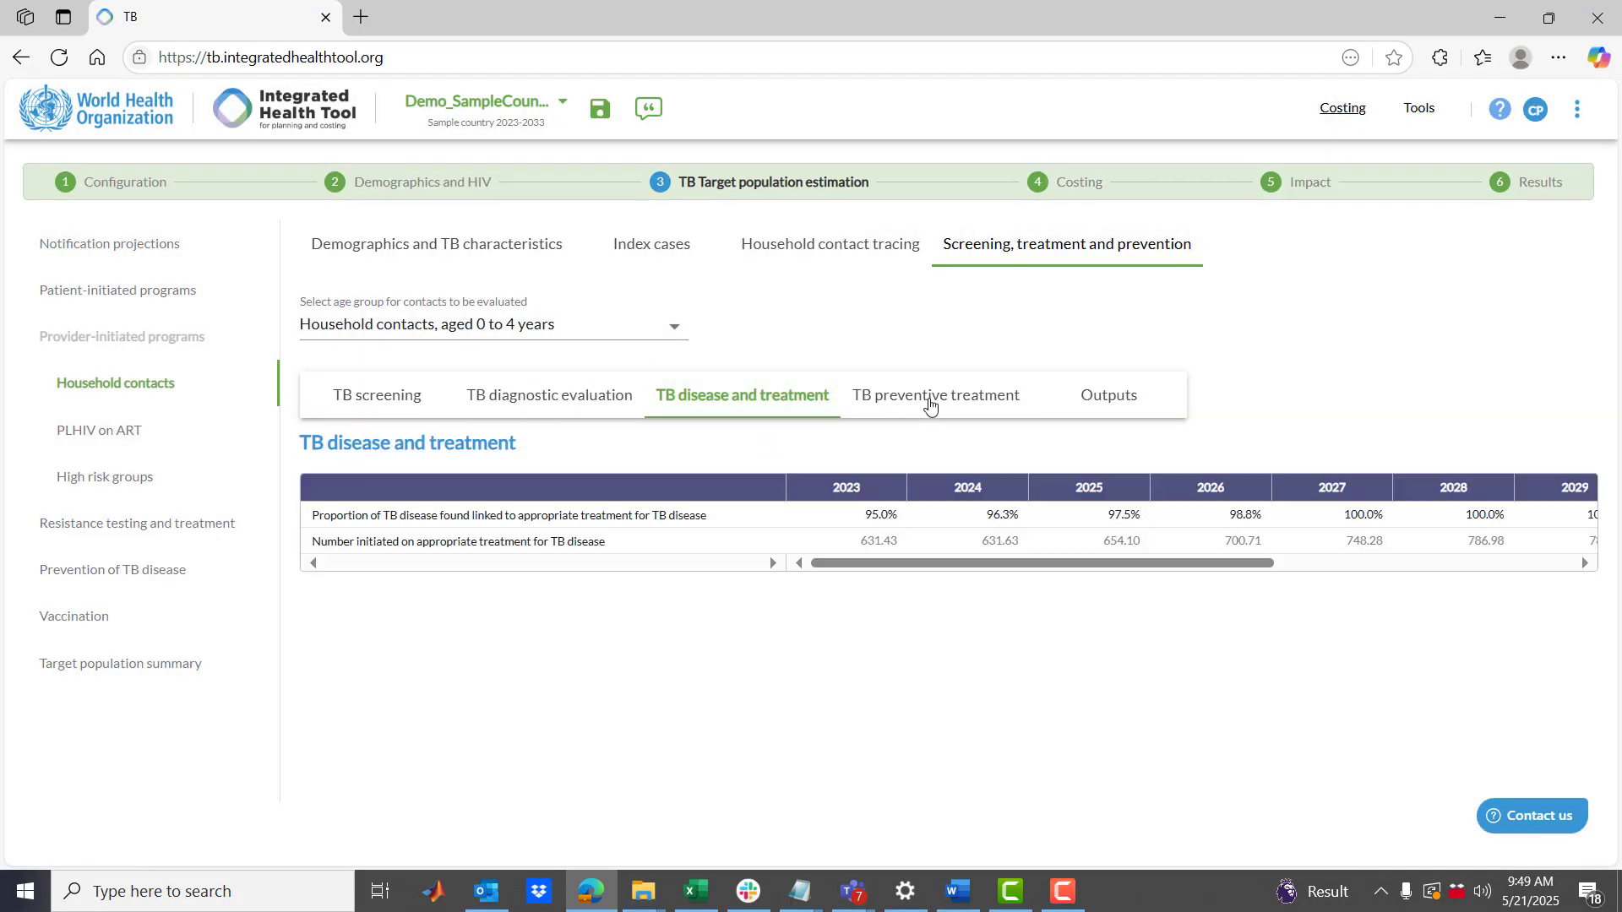
left_click(929, 406)
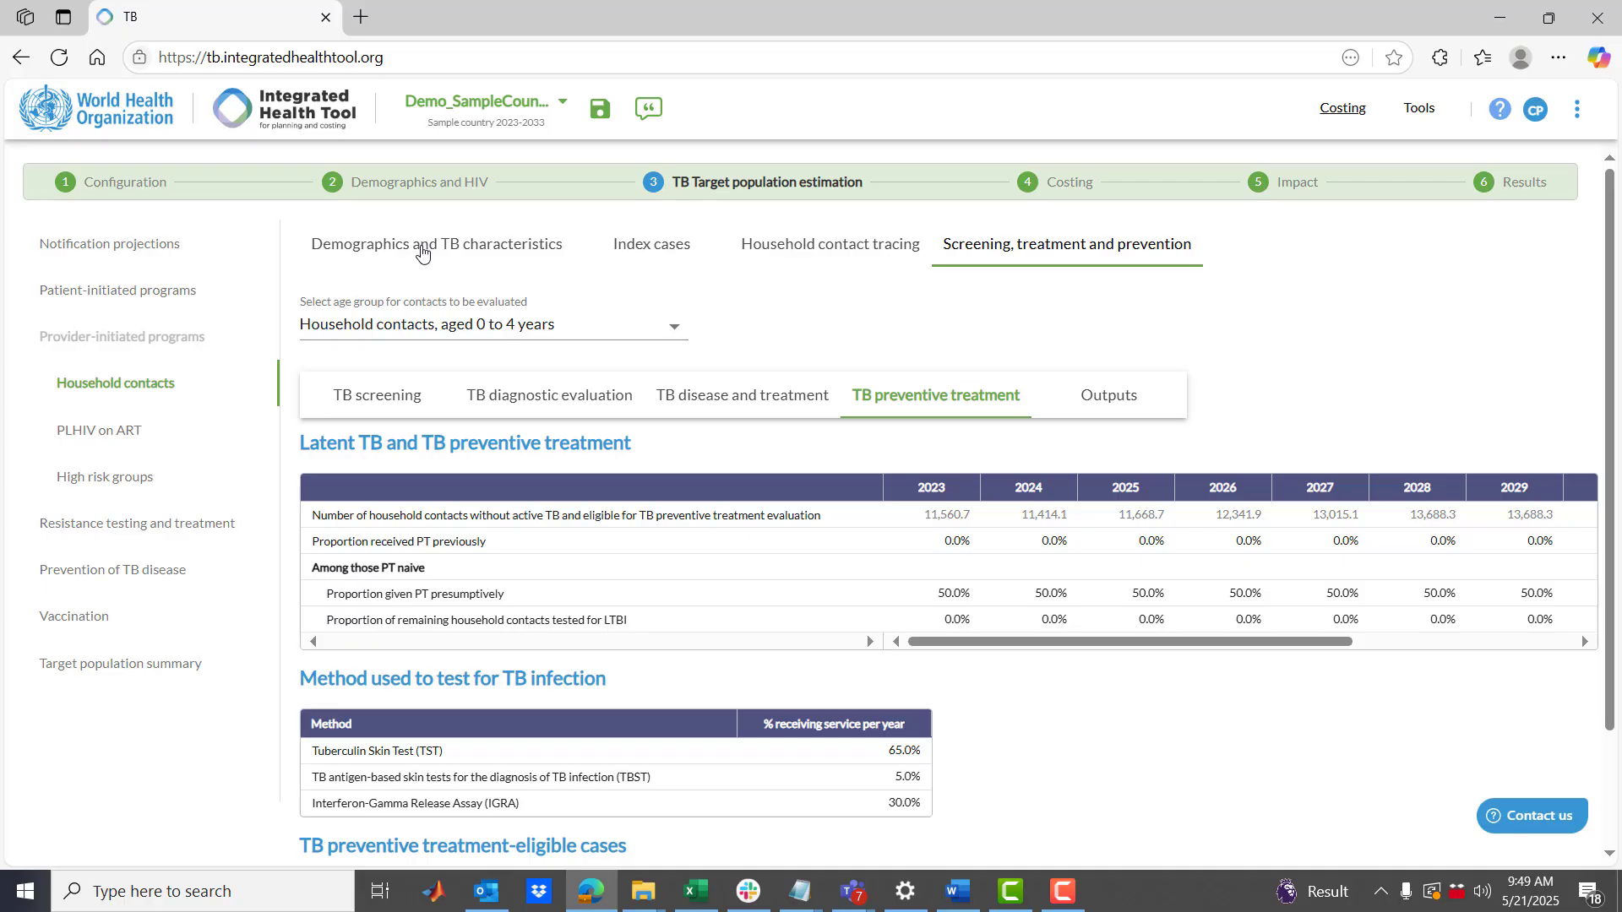
Review the household contacts' TB infection and TB disease characteristics, including the proportions with pulmonary TB
left_click(421, 251)
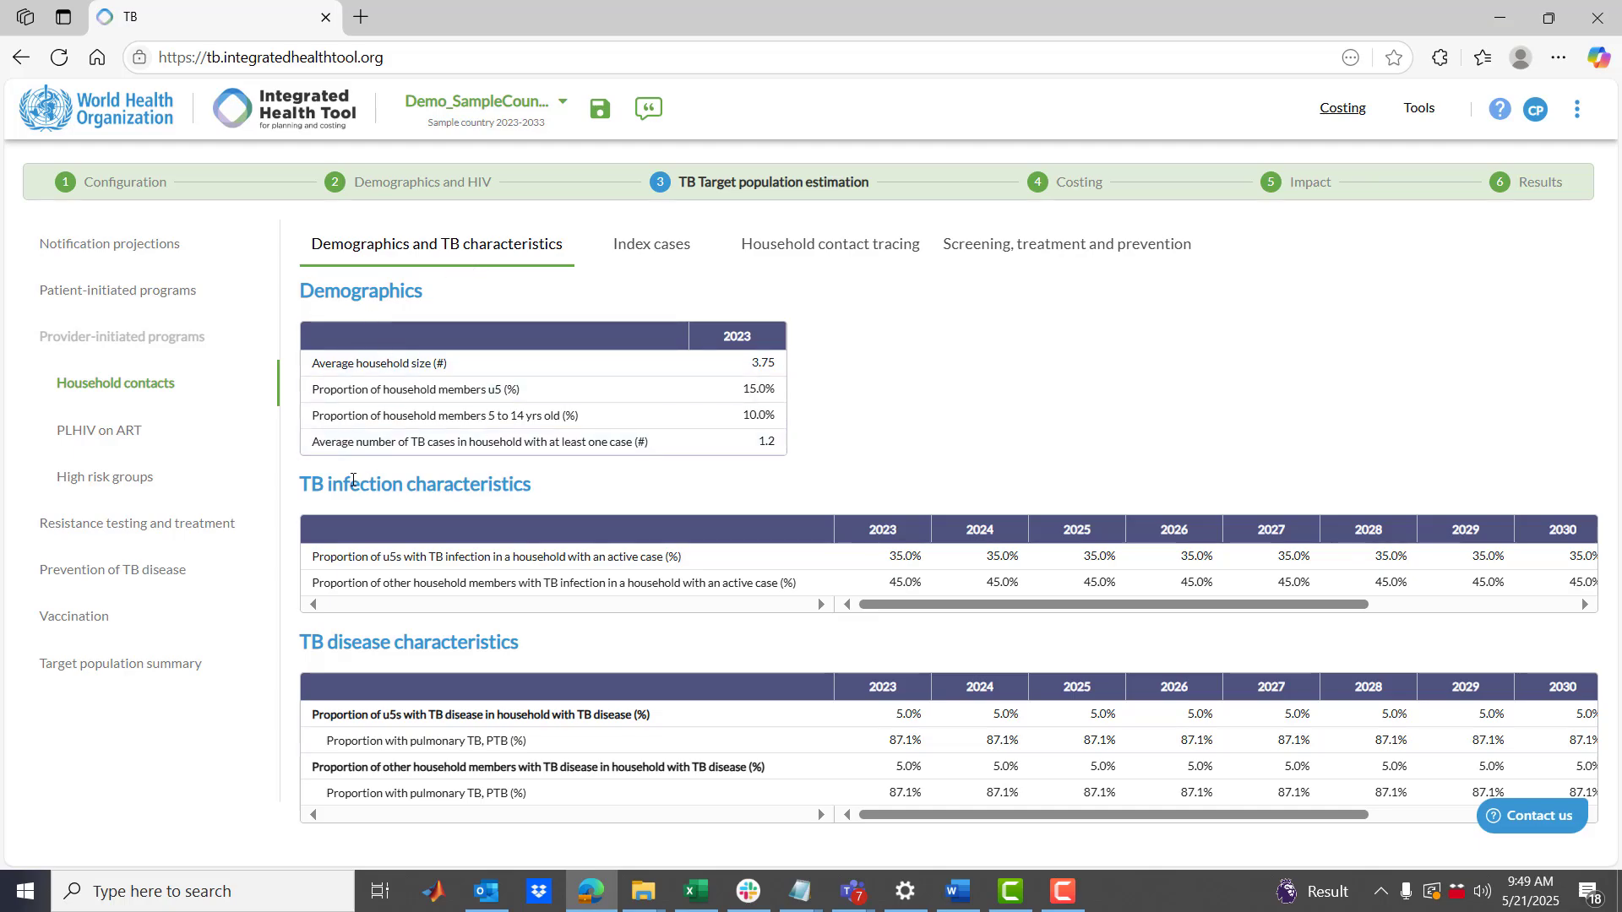
left_click_drag(328, 485, 535, 488)
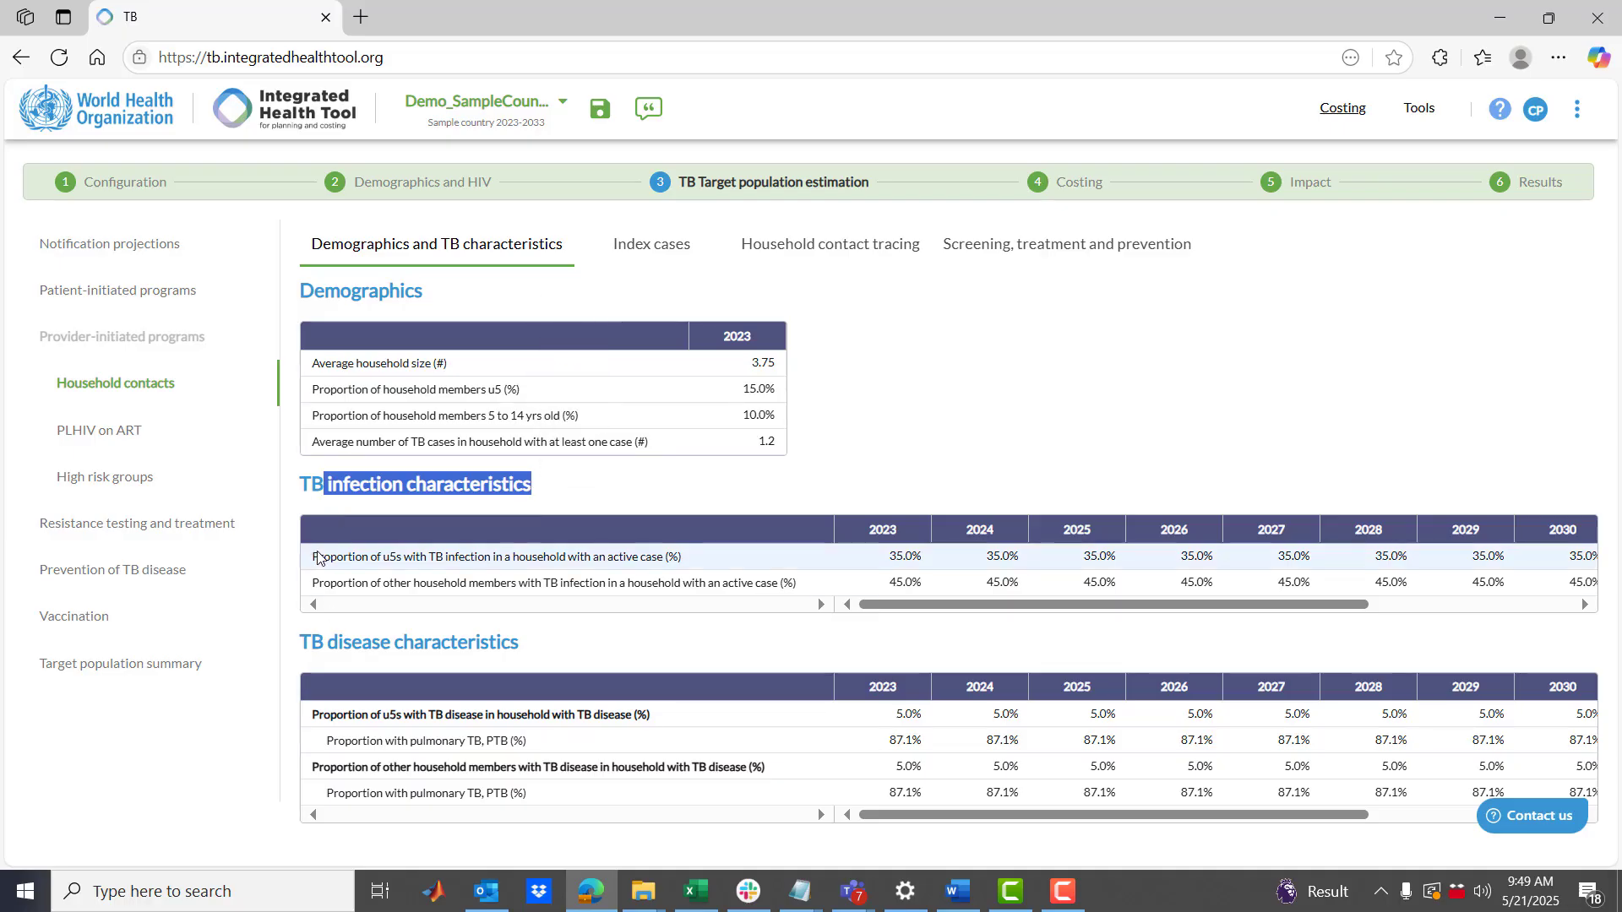
left_click_drag(319, 554, 930, 585)
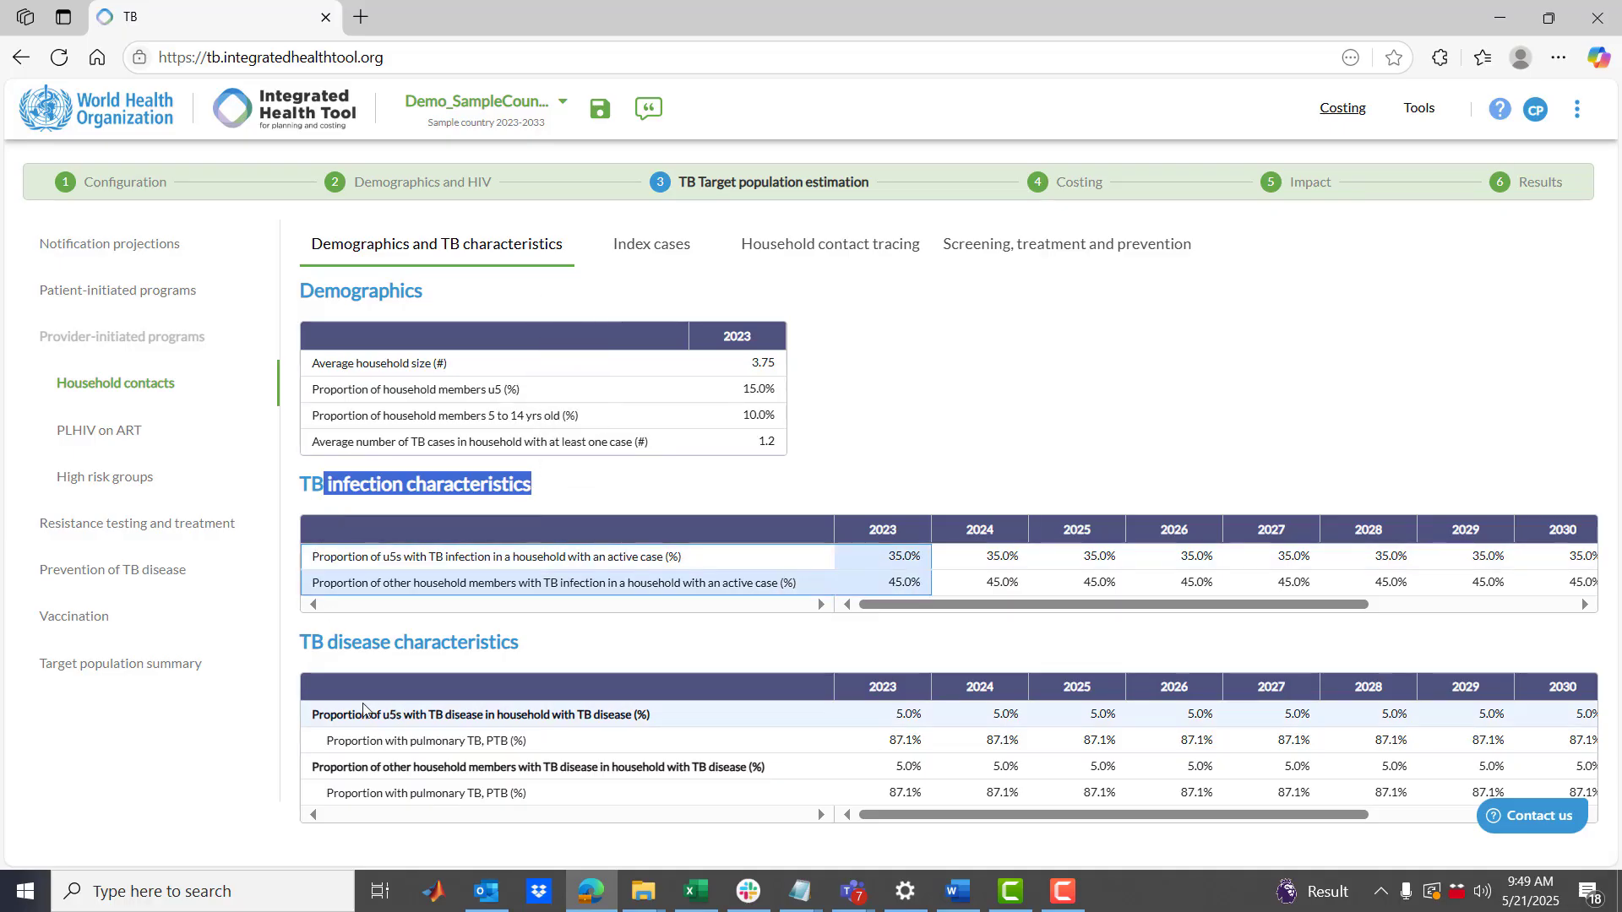
left_click(315, 646)
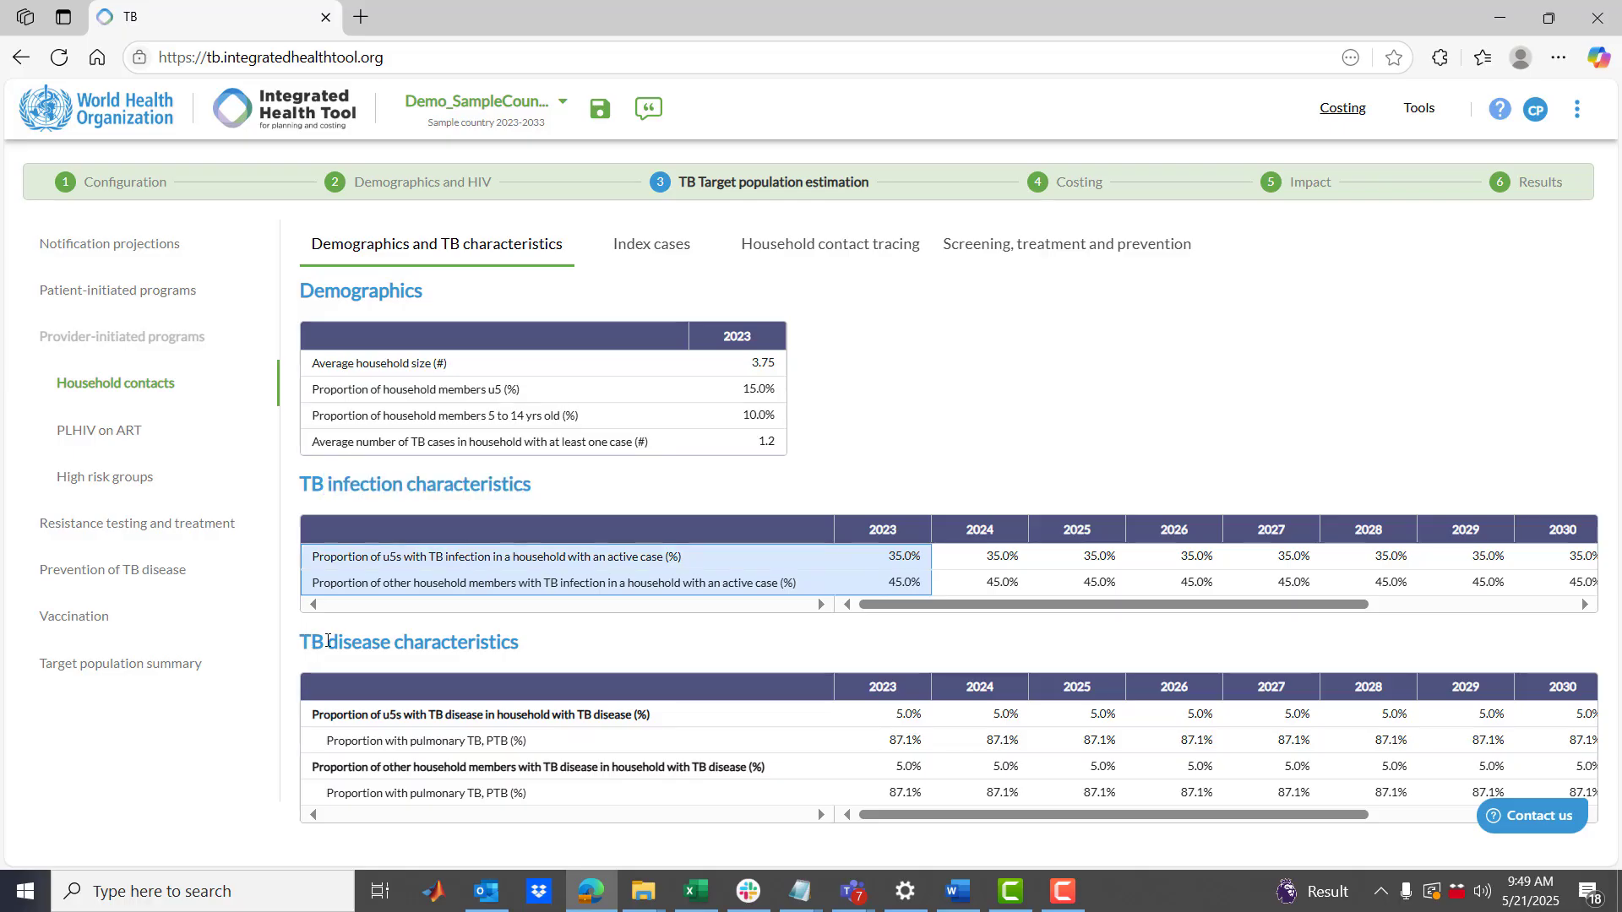
left_click_drag(328, 642, 466, 644)
left_click(924, 742)
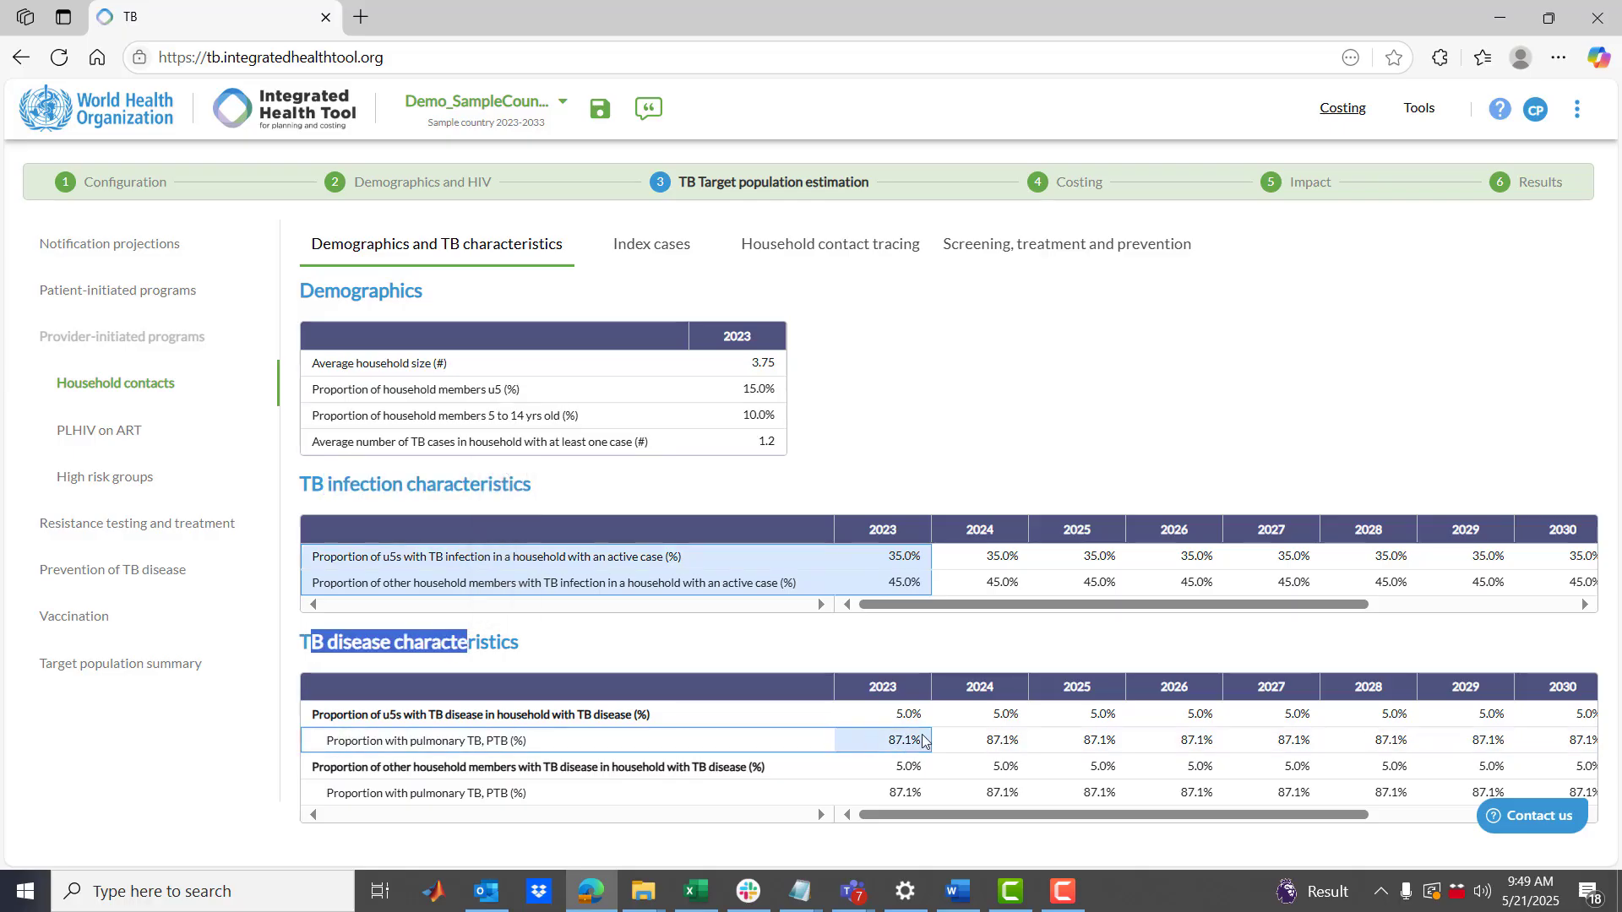
left_click(421, 742)
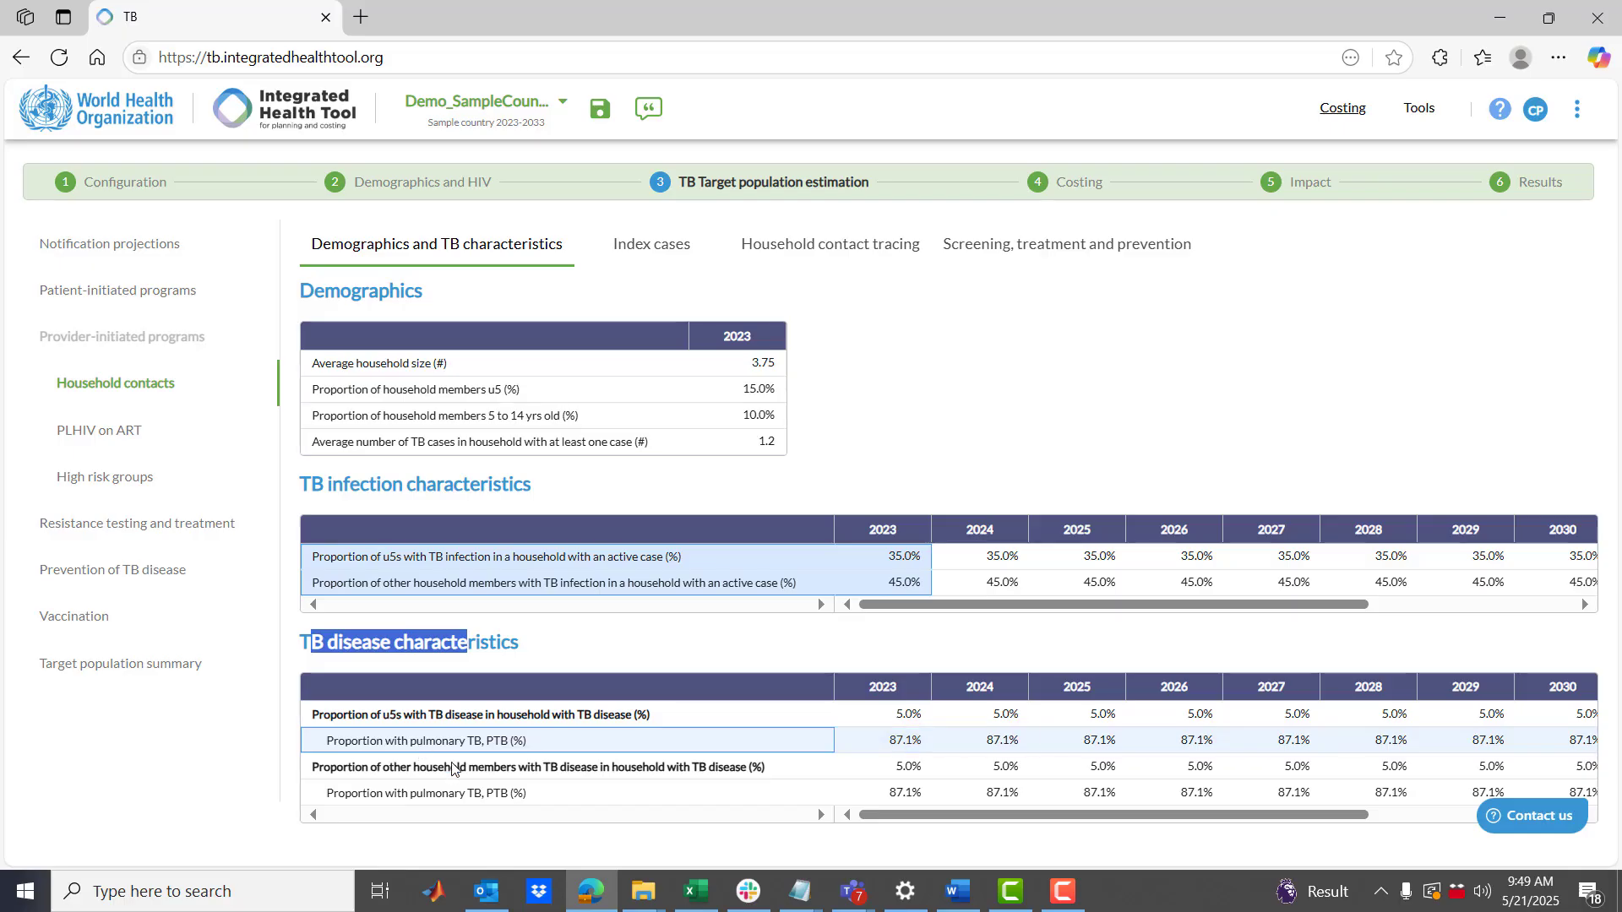
left_click(463, 793)
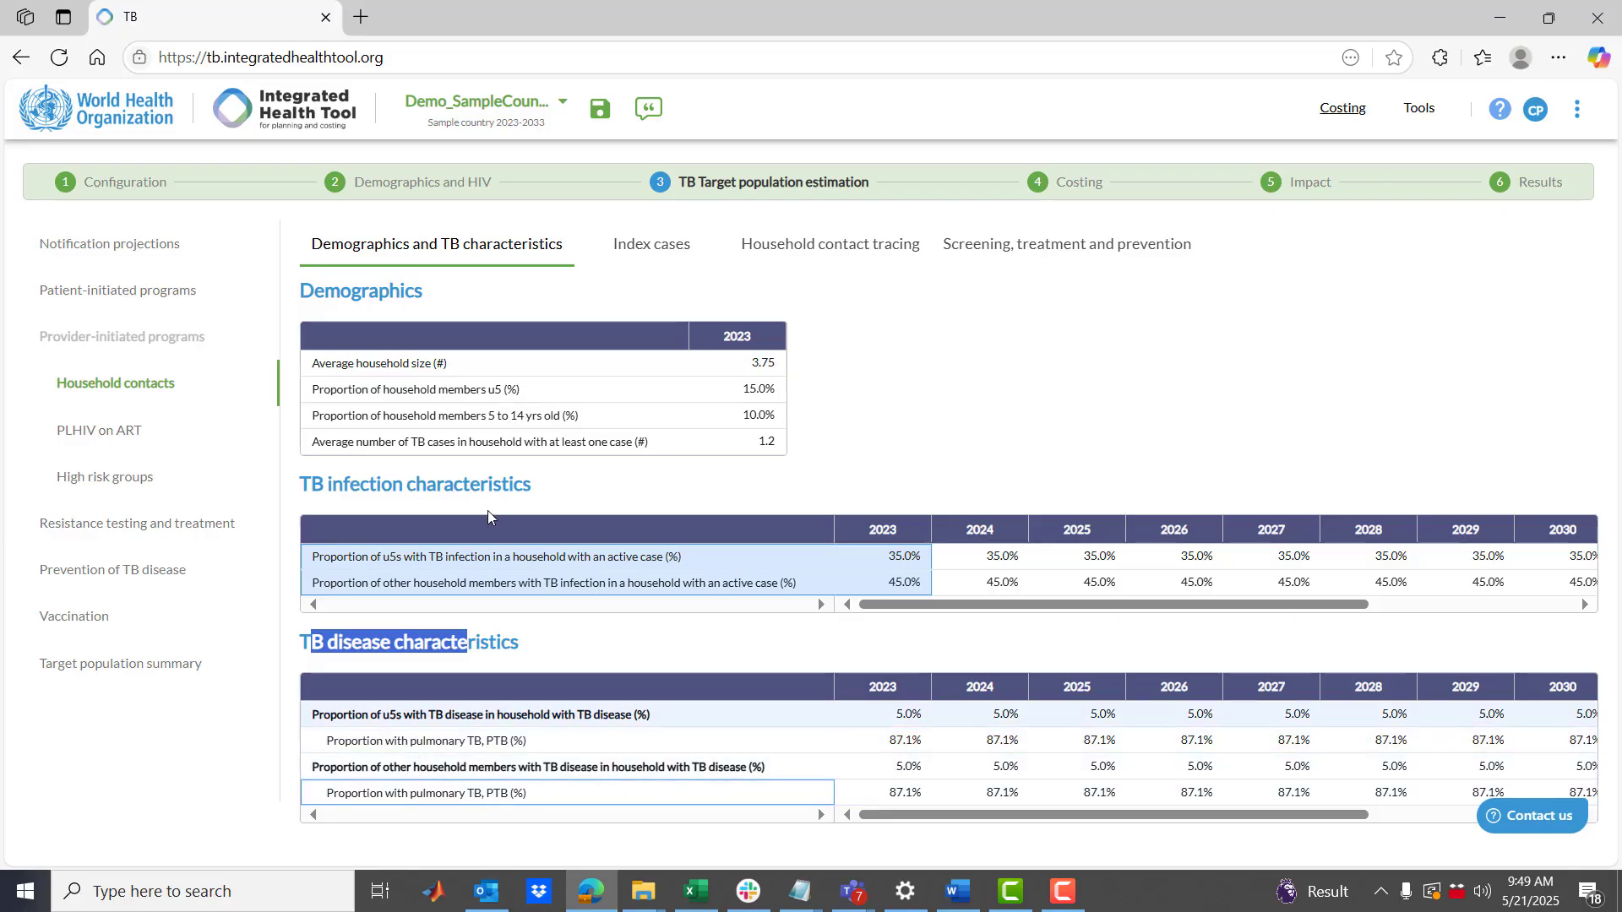
View the available TB case types for Patient-initiated programs without changing the selected one
left_click(113, 291)
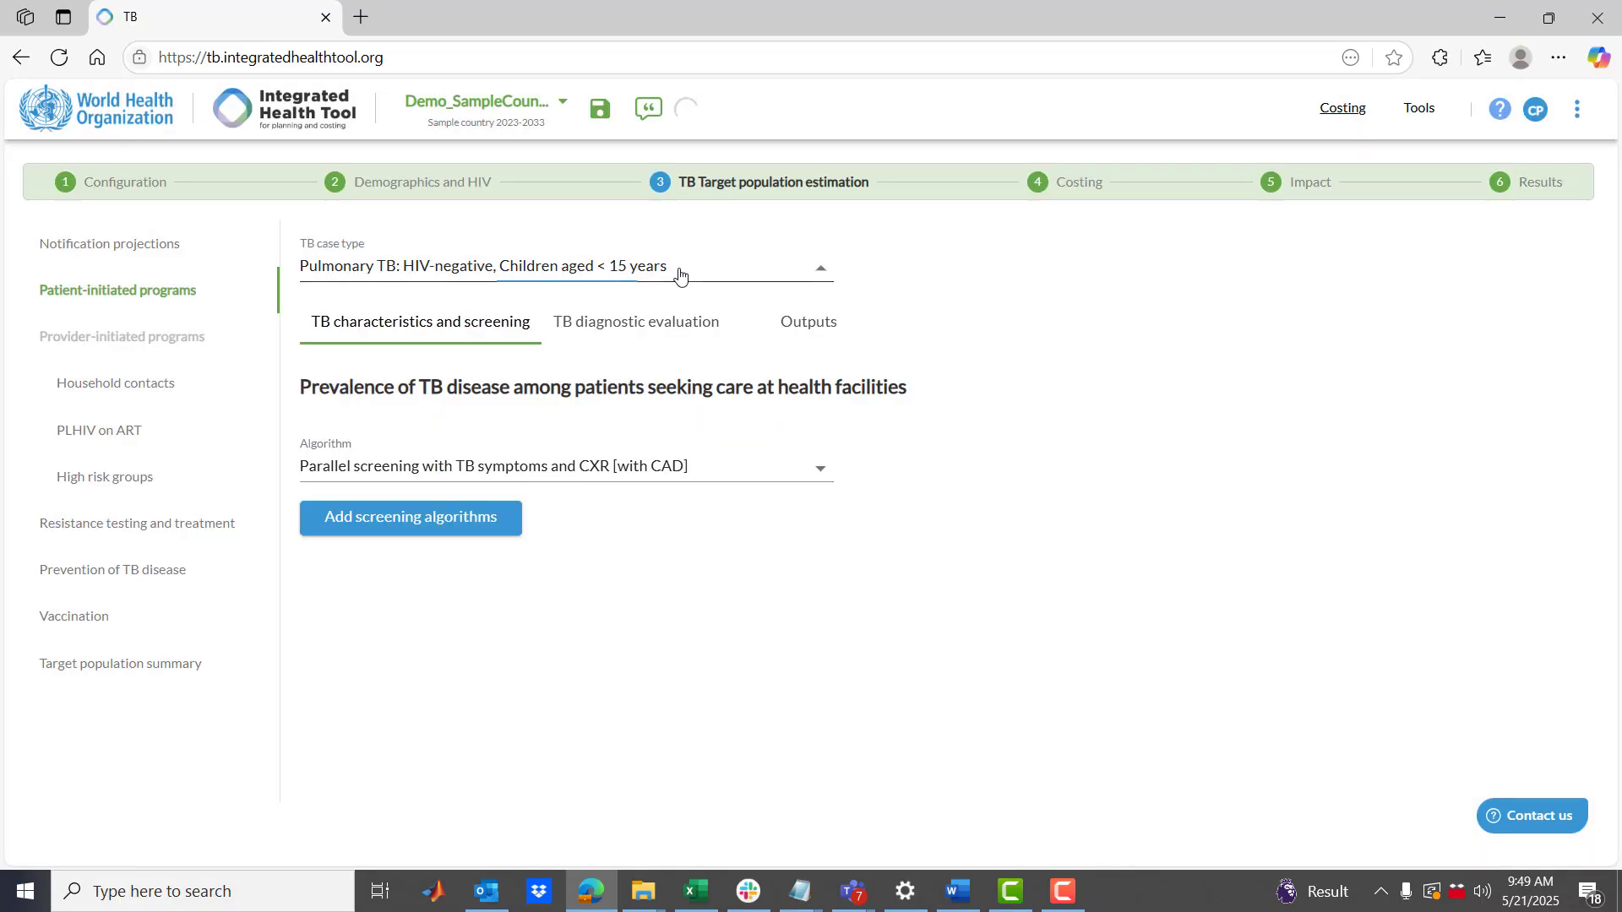
left_click(677, 272)
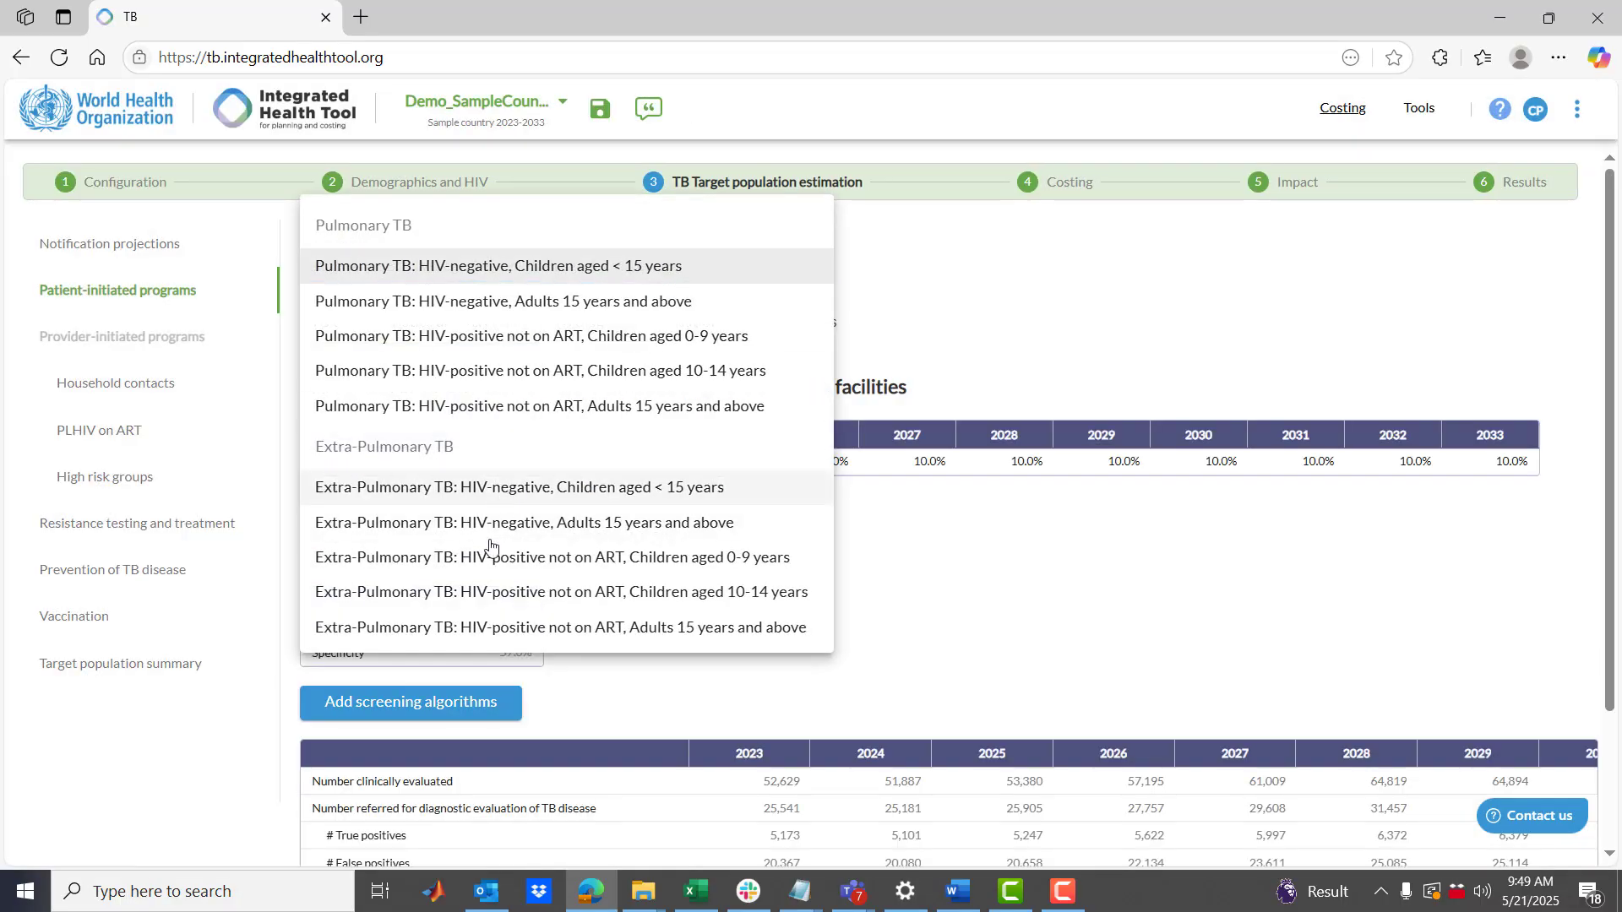
left_click(110, 397)
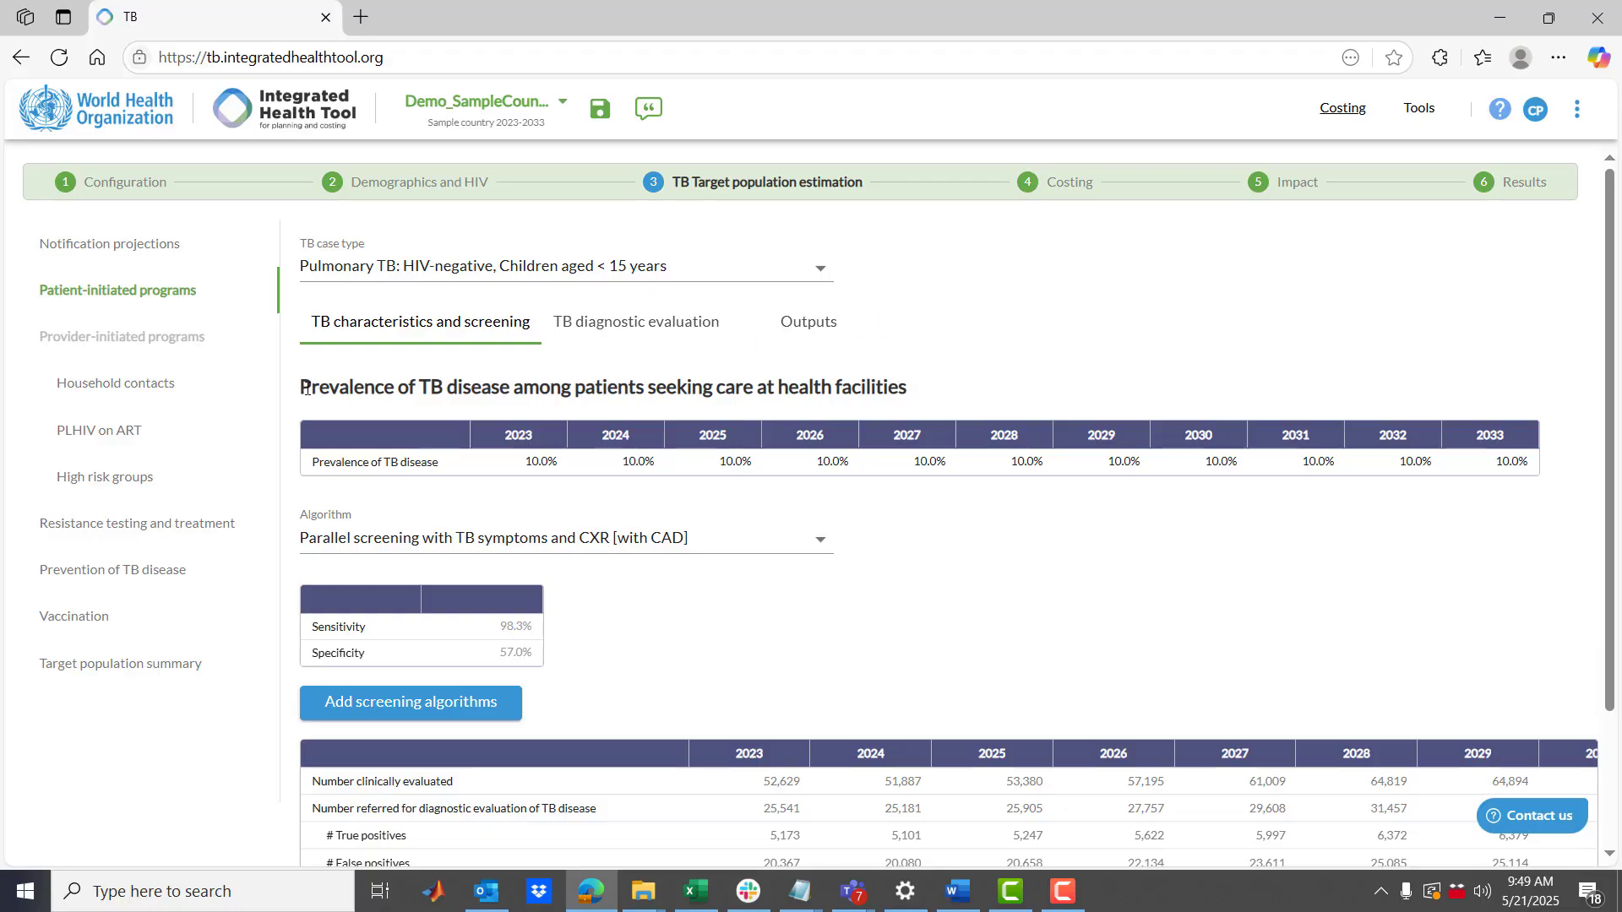
For household contacts aged 0 to 4 years, check the available TB screening algorithms and the diagnostic evaluation methods
left_click(126, 384)
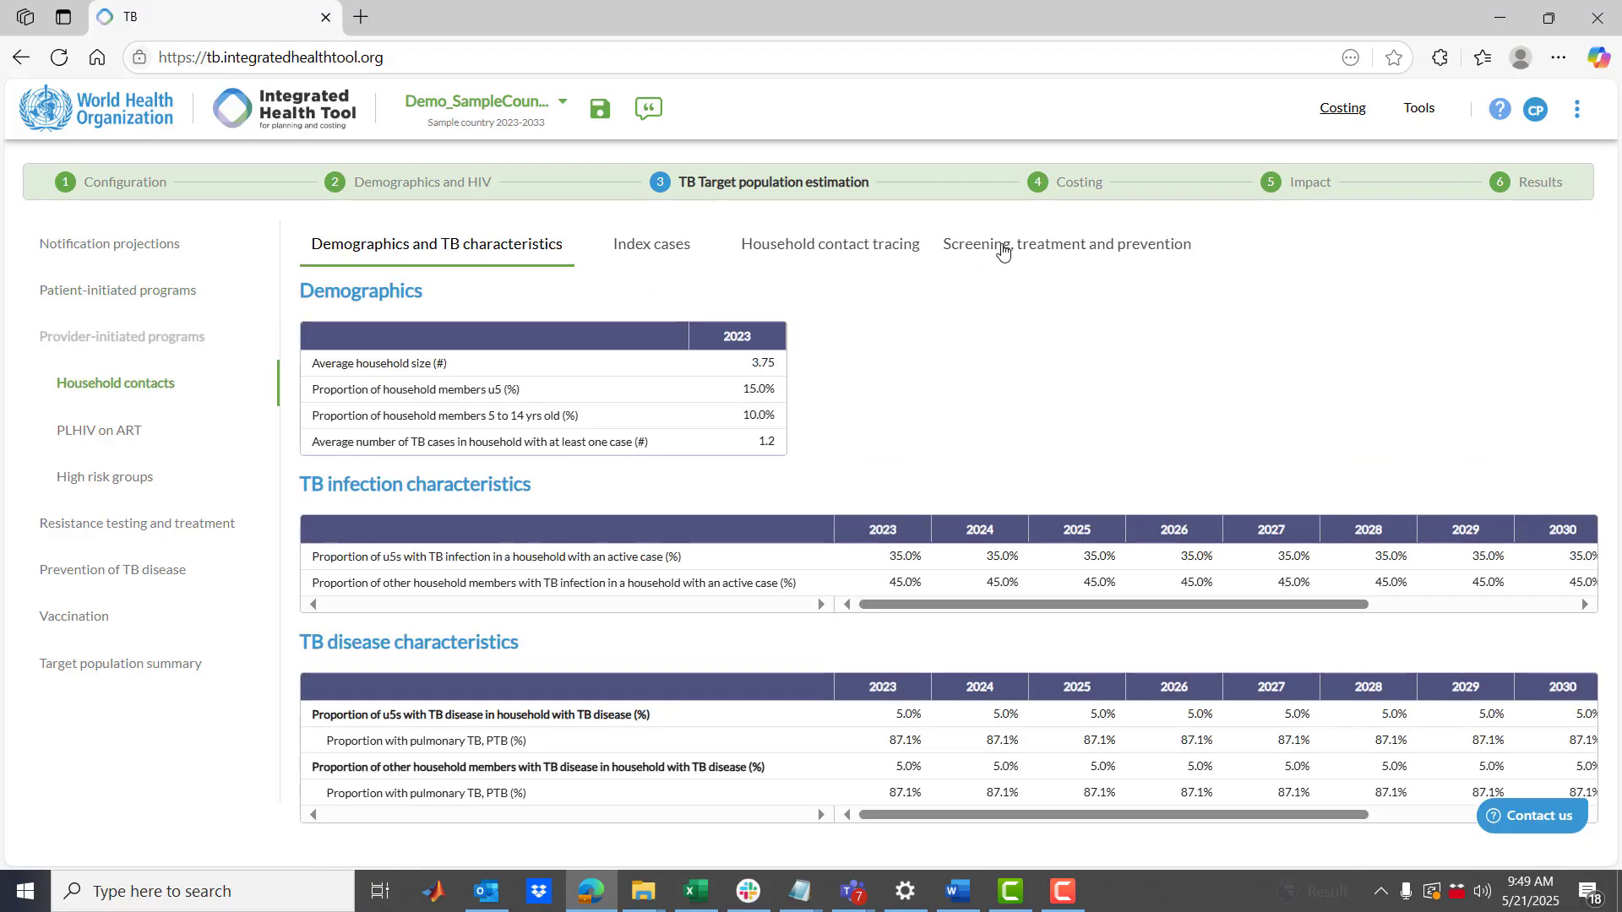
left_click(1003, 245)
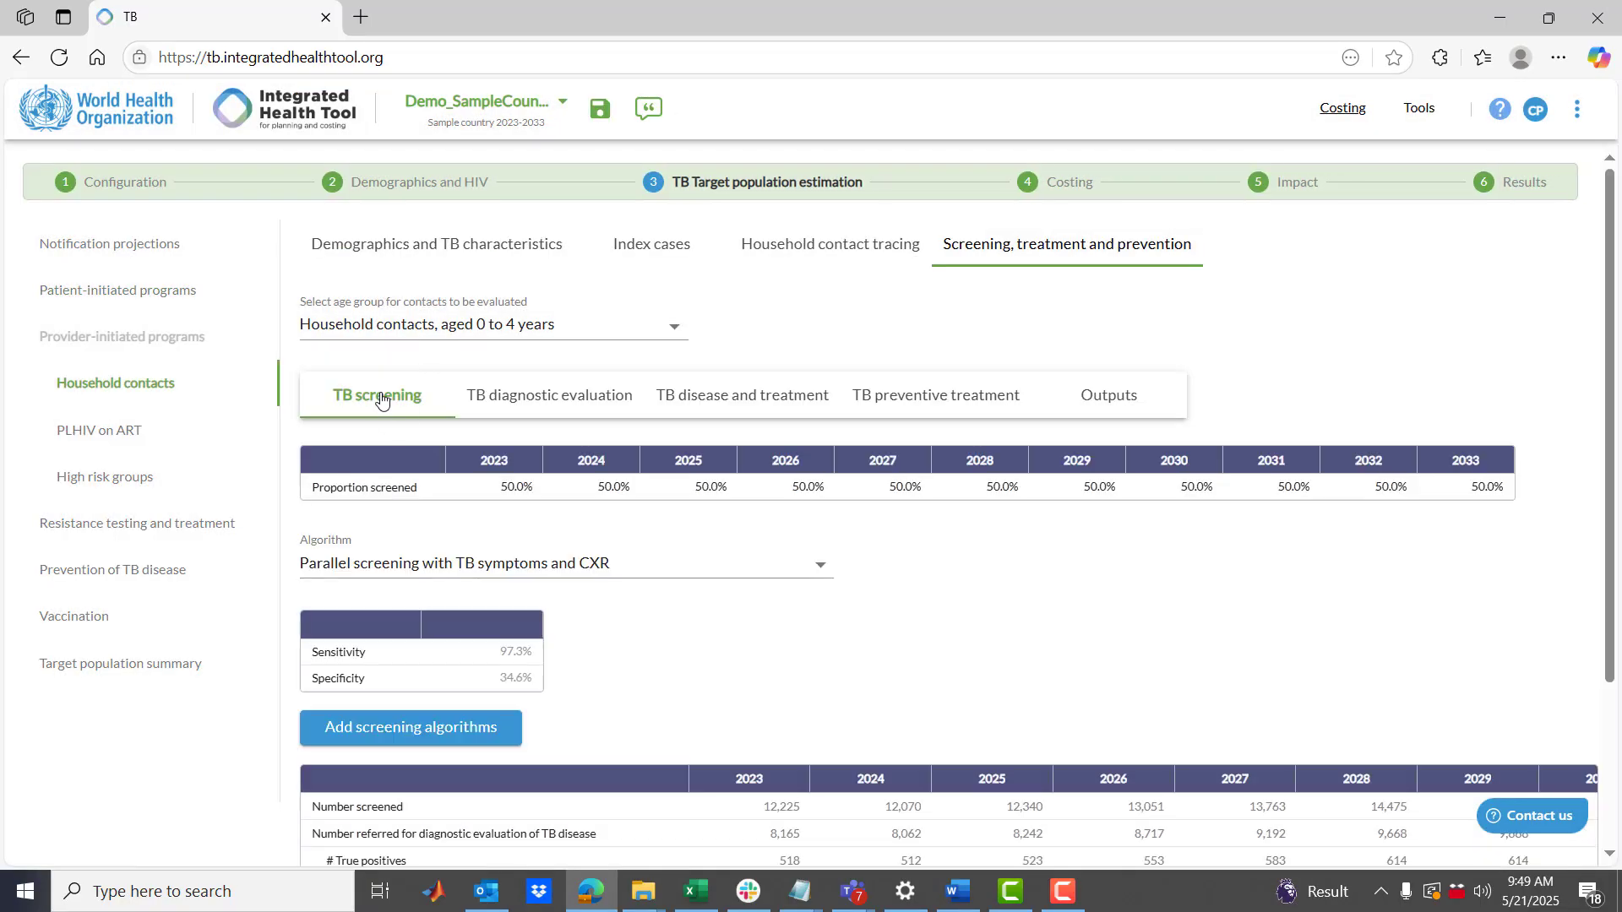
left_click(604, 563)
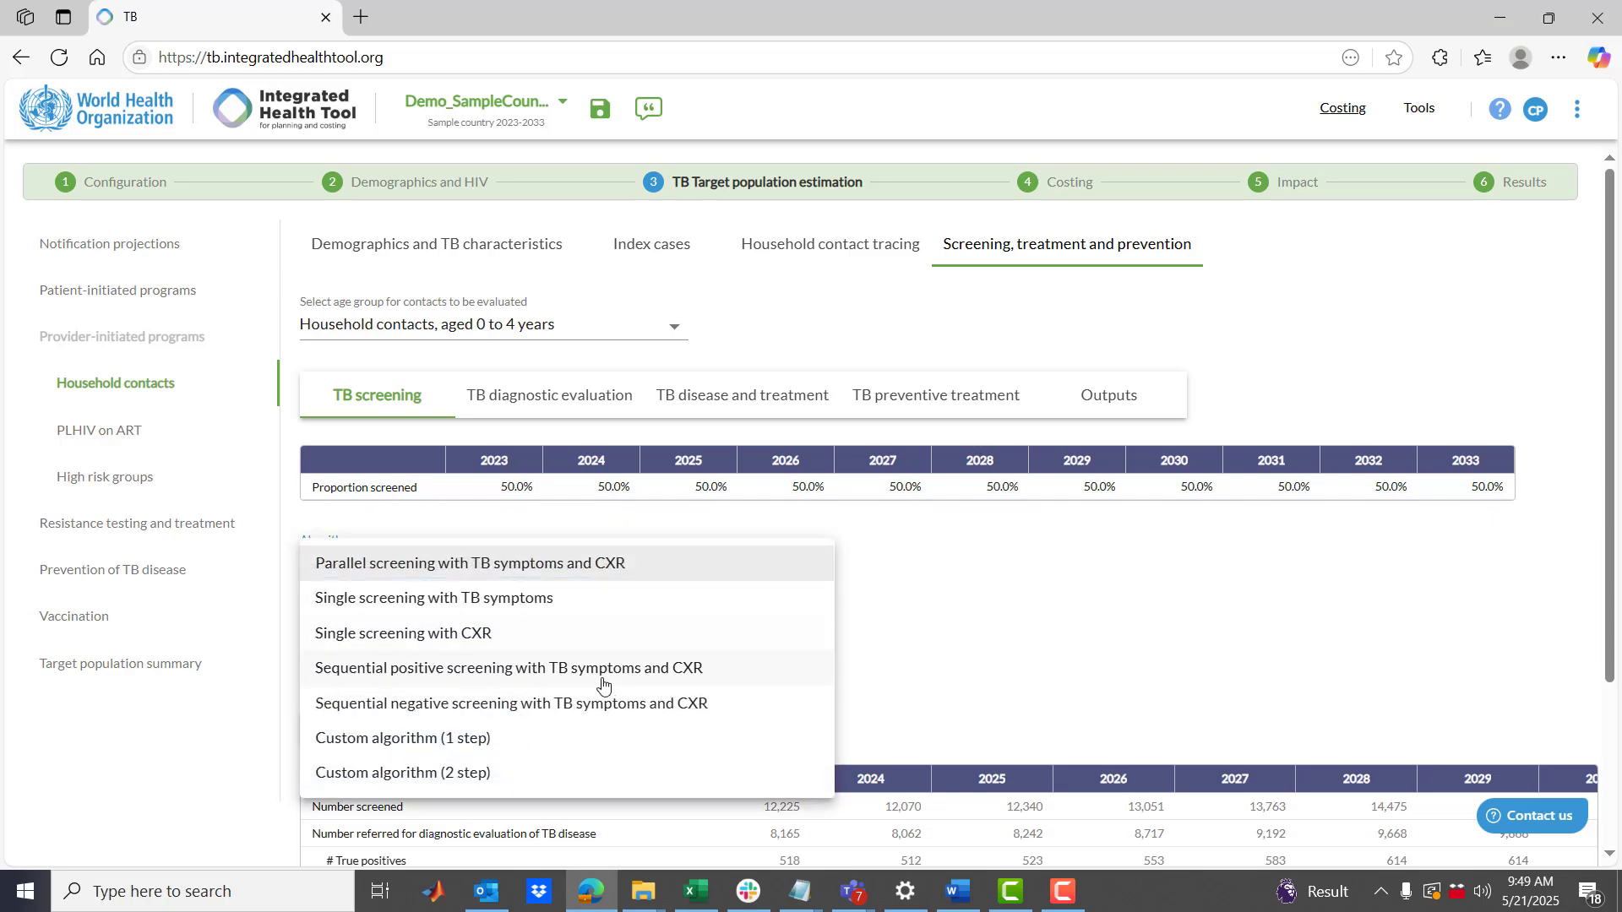
left_click(568, 398)
left_click(566, 397)
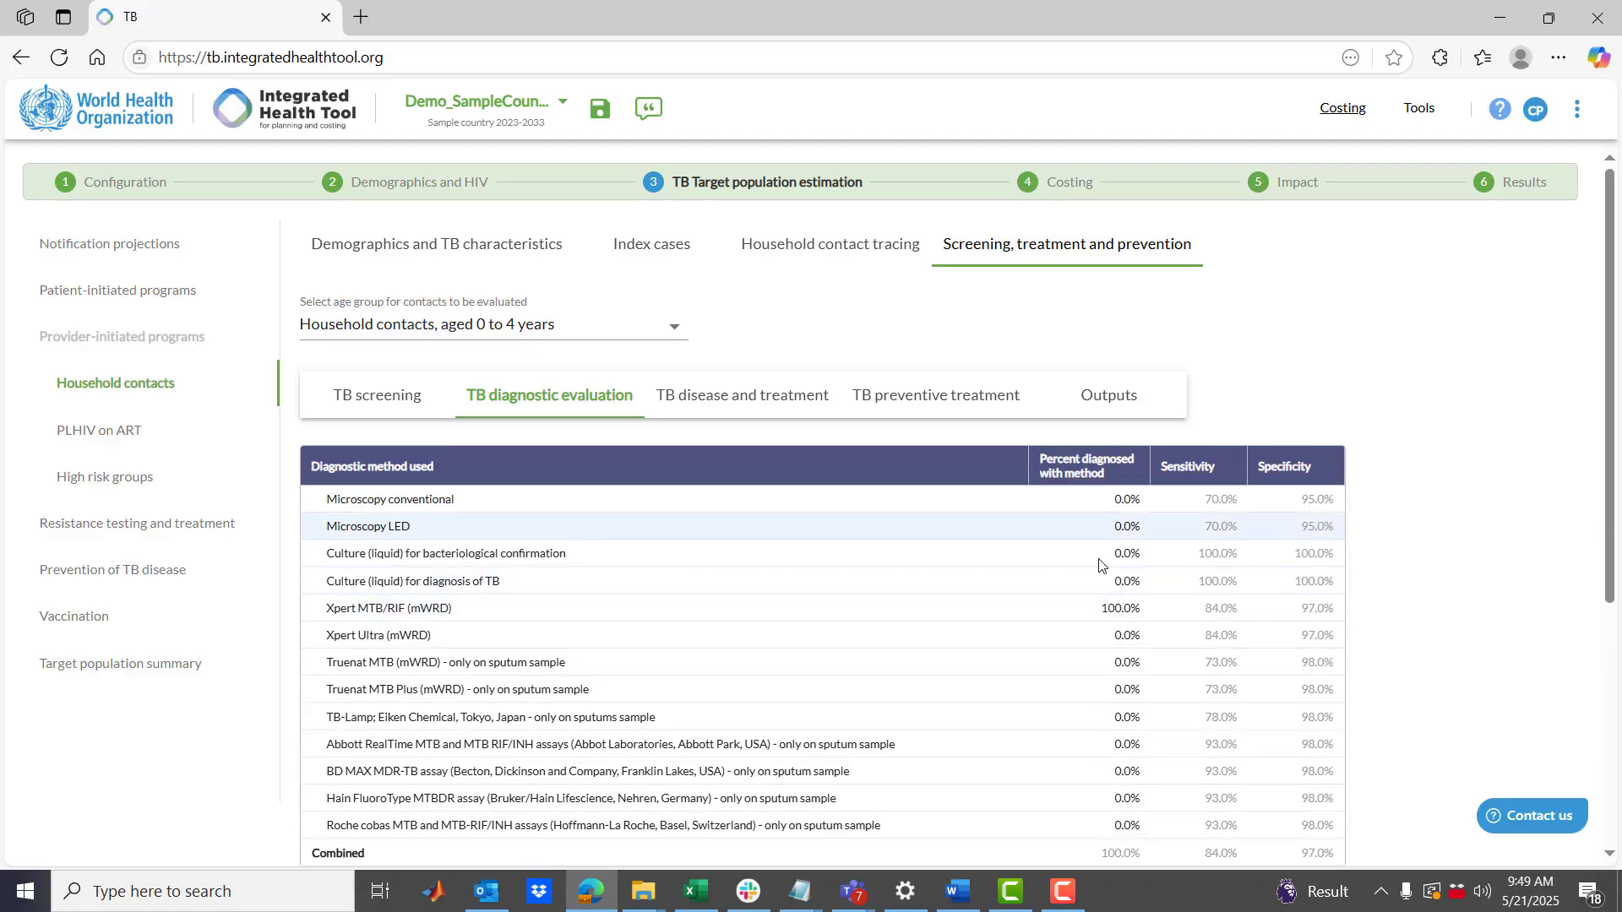
Review the contacts' TB disease and treatment data, plus the proportions given preventive treatment presumptively and tested for LTBI
left_click(783, 399)
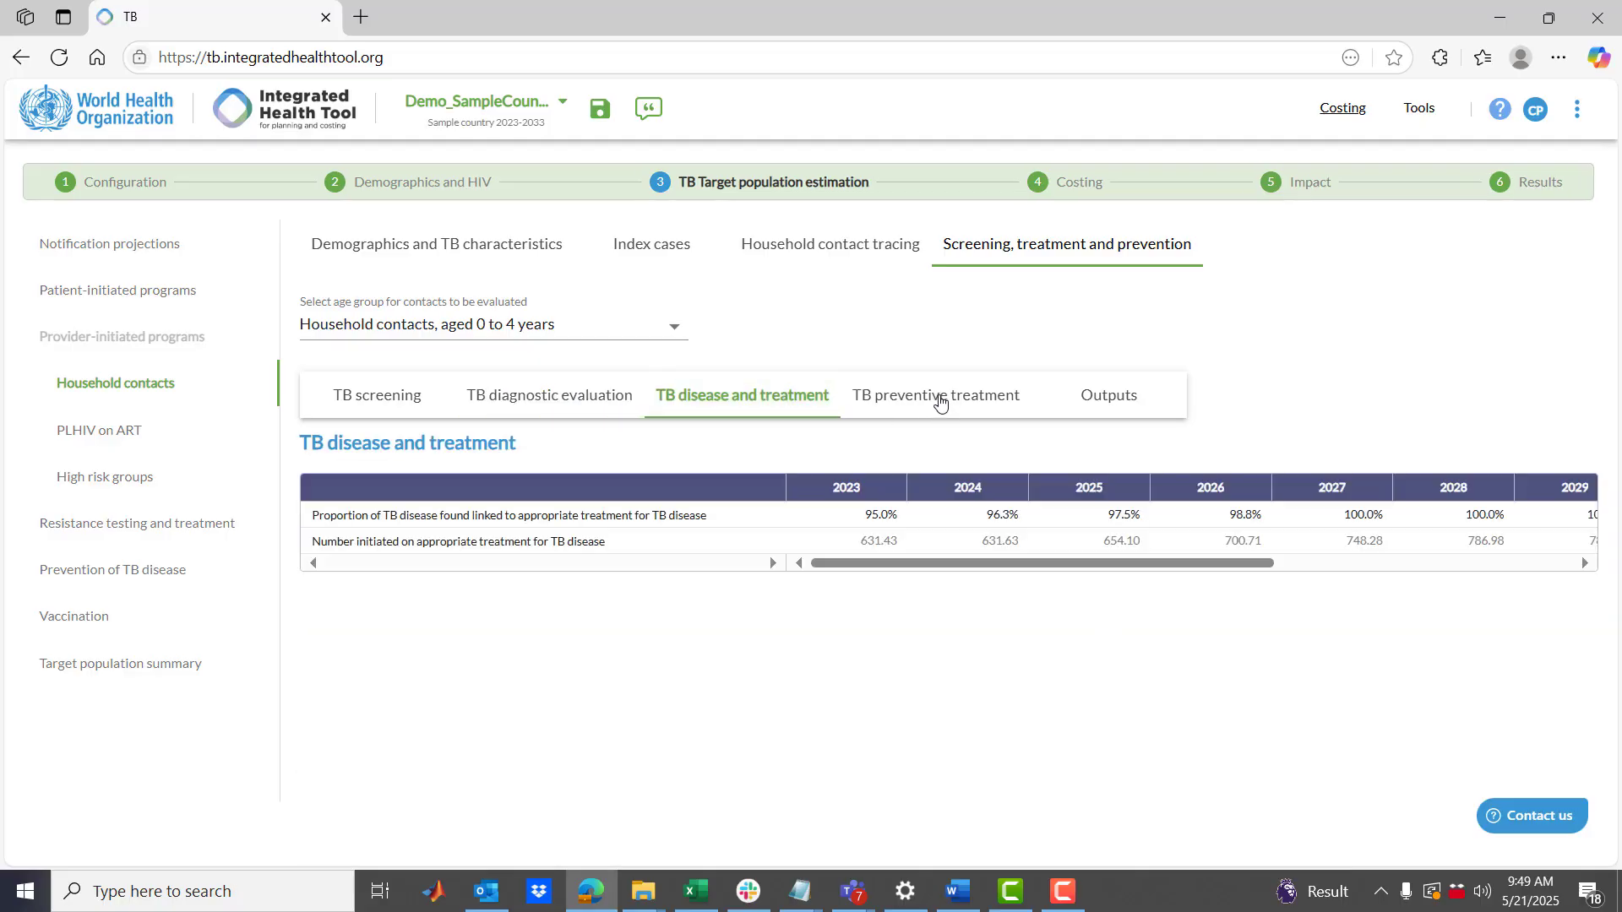
left_click(941, 402)
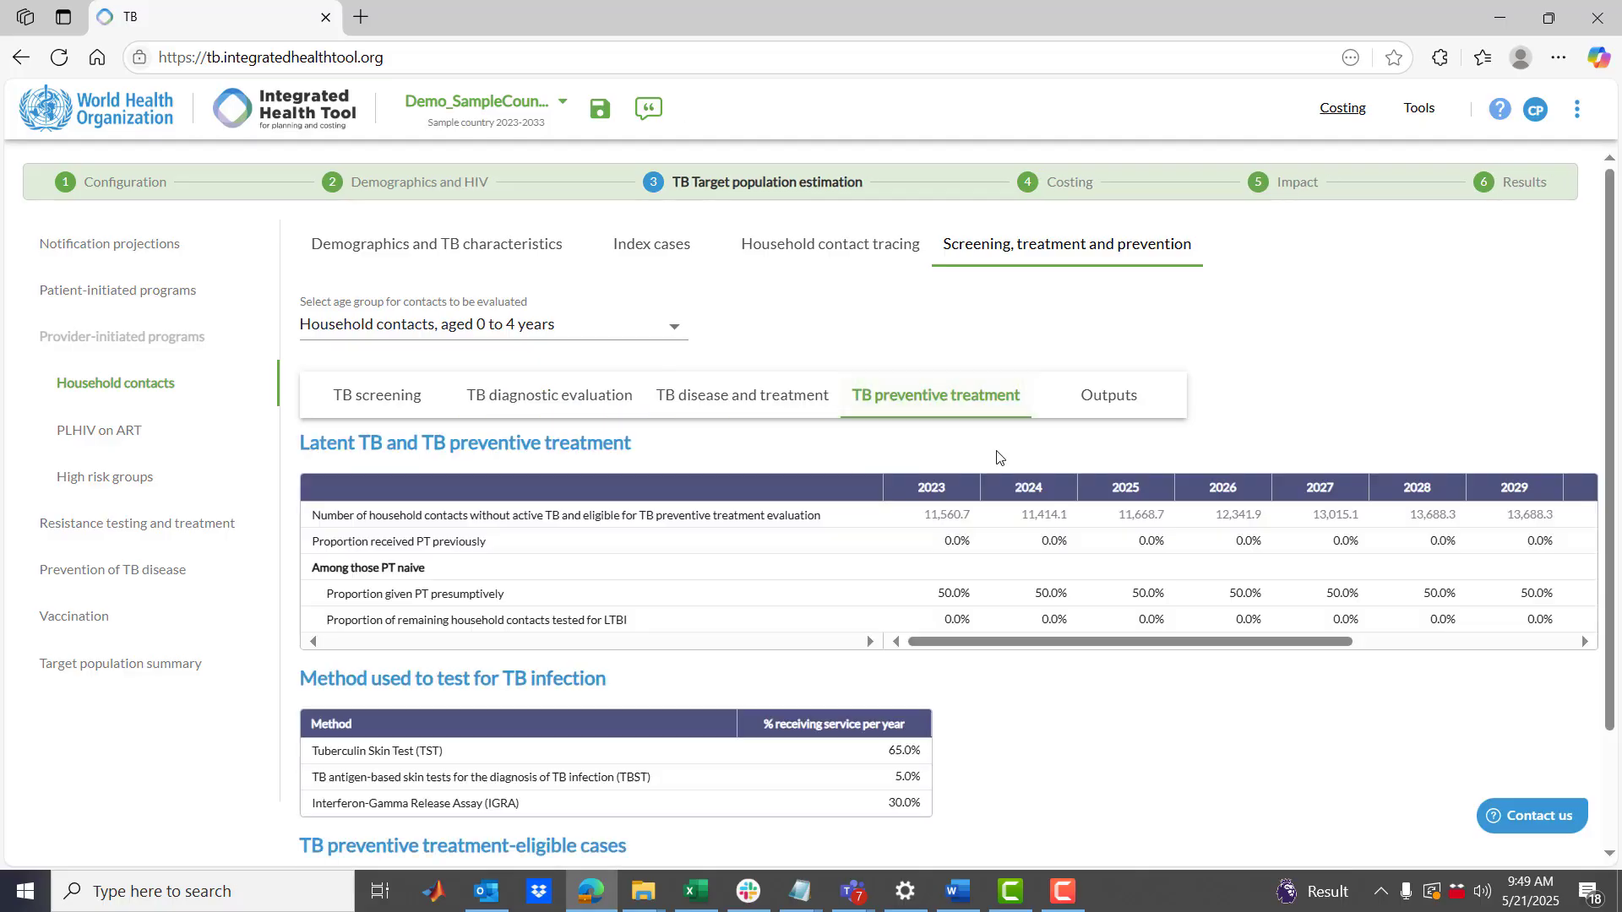
left_click(952, 598)
left_click(943, 623)
Reopen the household contacts' screening, treatment and prevention section and view the age groups available for evaluation
left_click(147, 391)
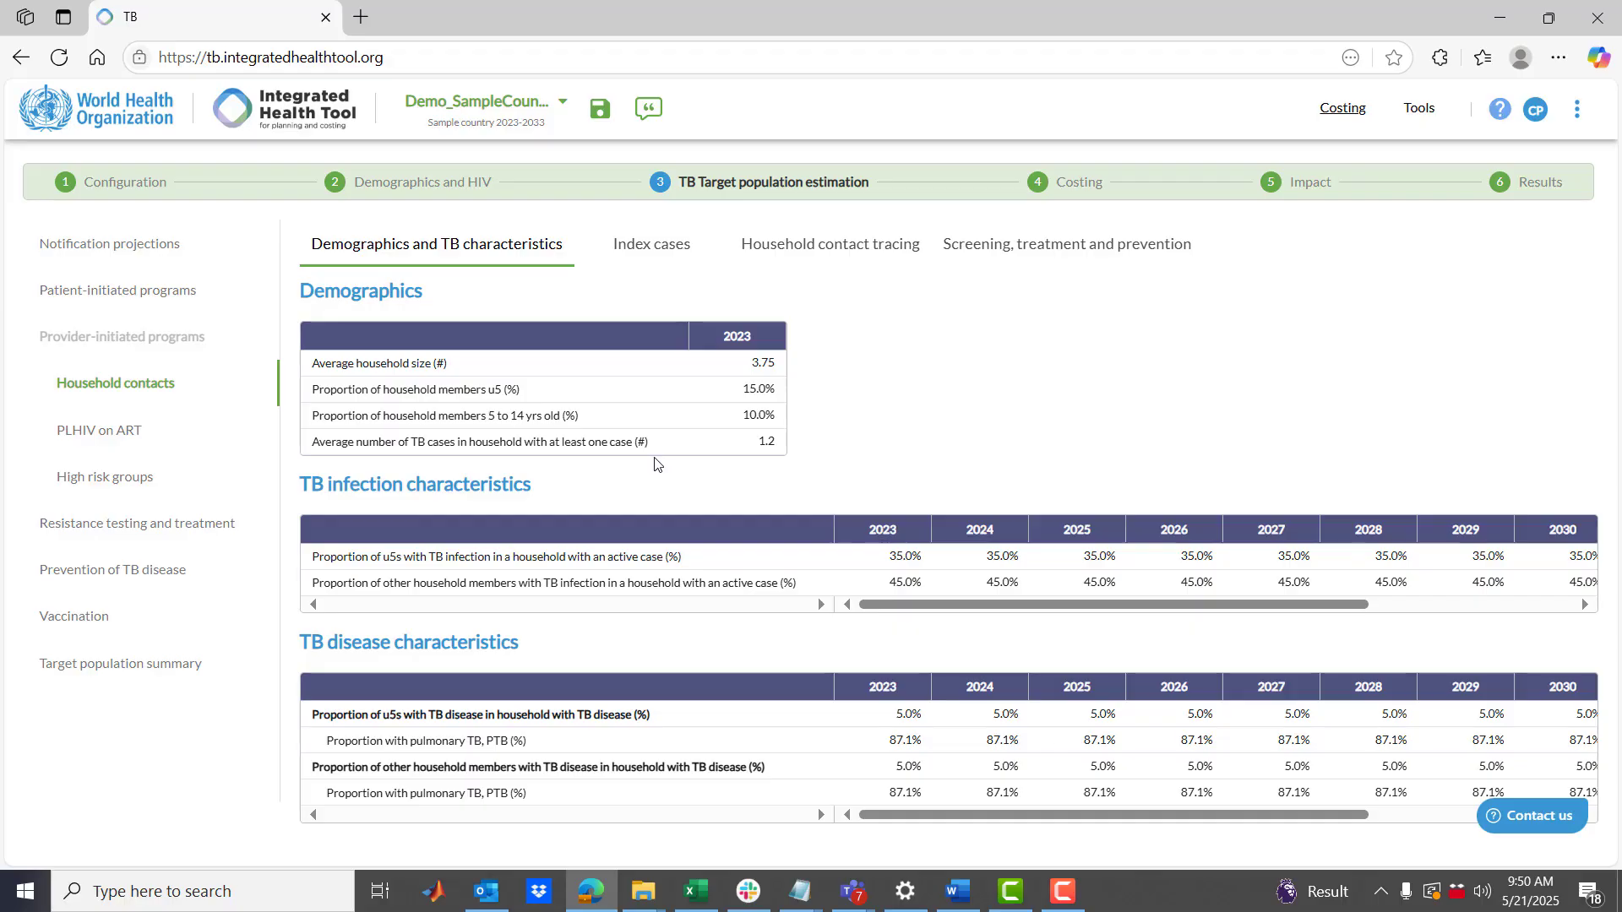
left_click(999, 246)
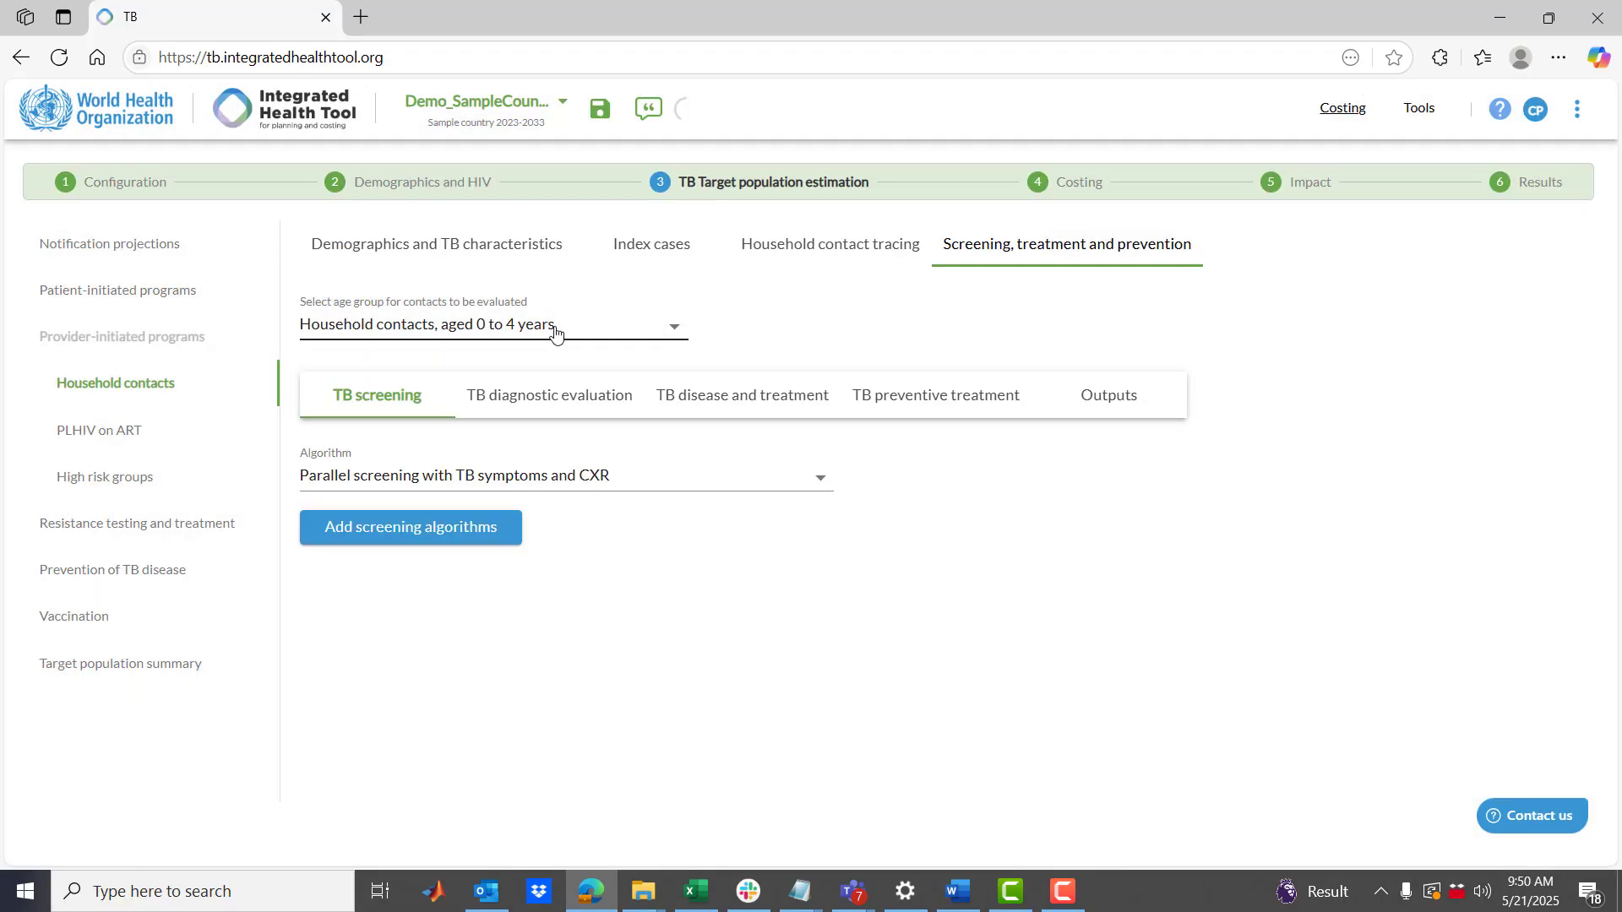
left_click(554, 328)
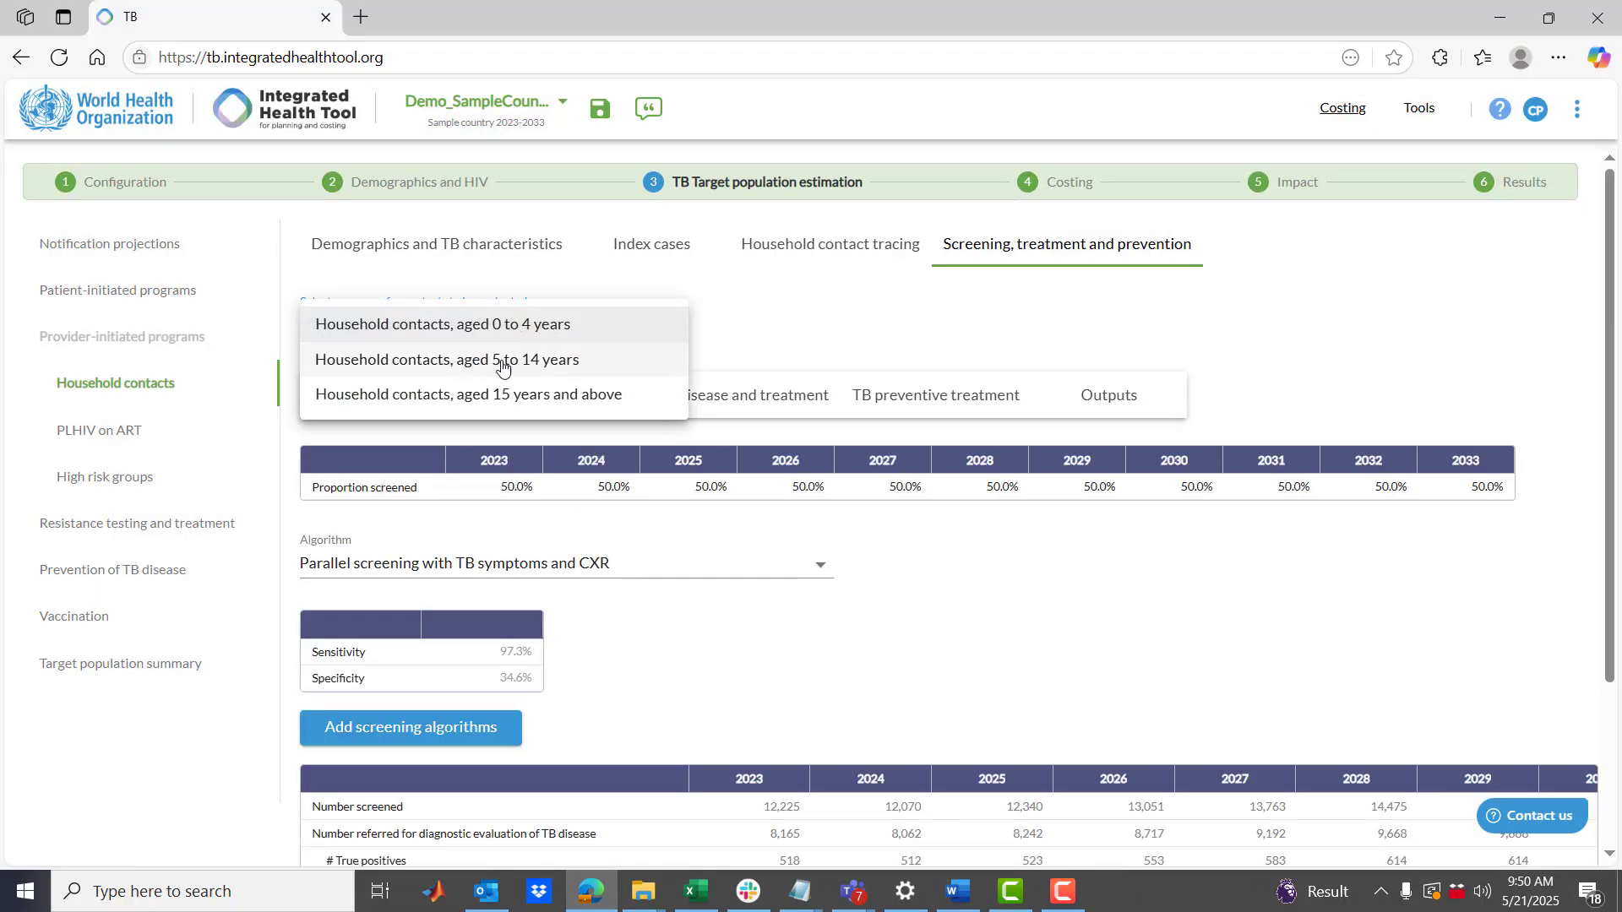
left_click(374, 250)
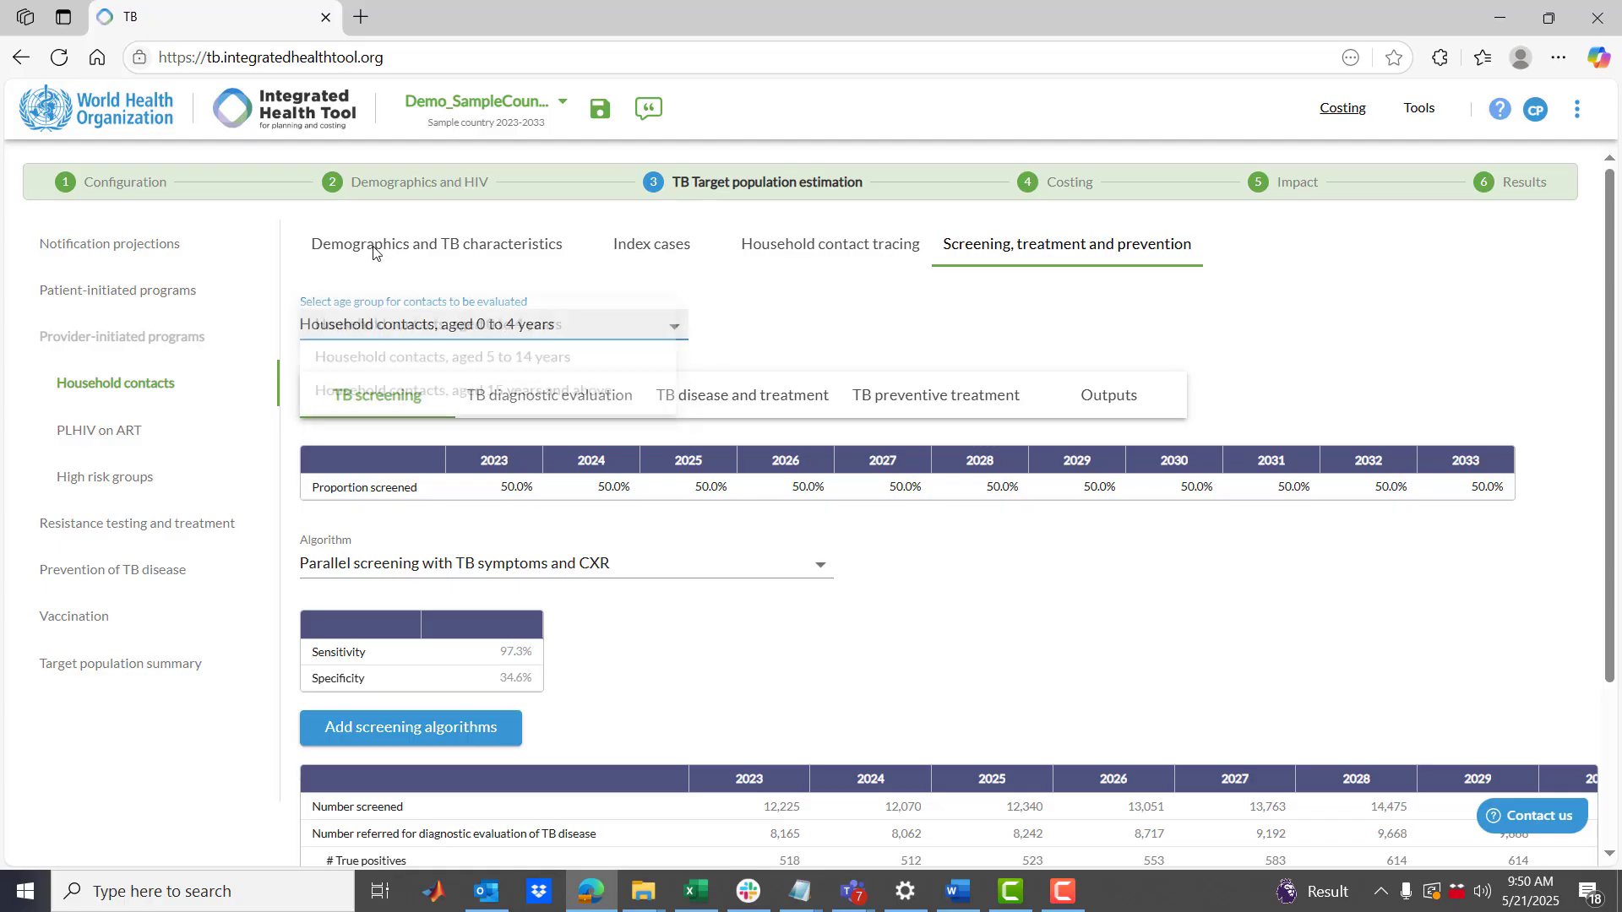
Examine the household contacts' demographics: average household size and the proportions of members under 5 and 5 to 14 years old
left_click(374, 251)
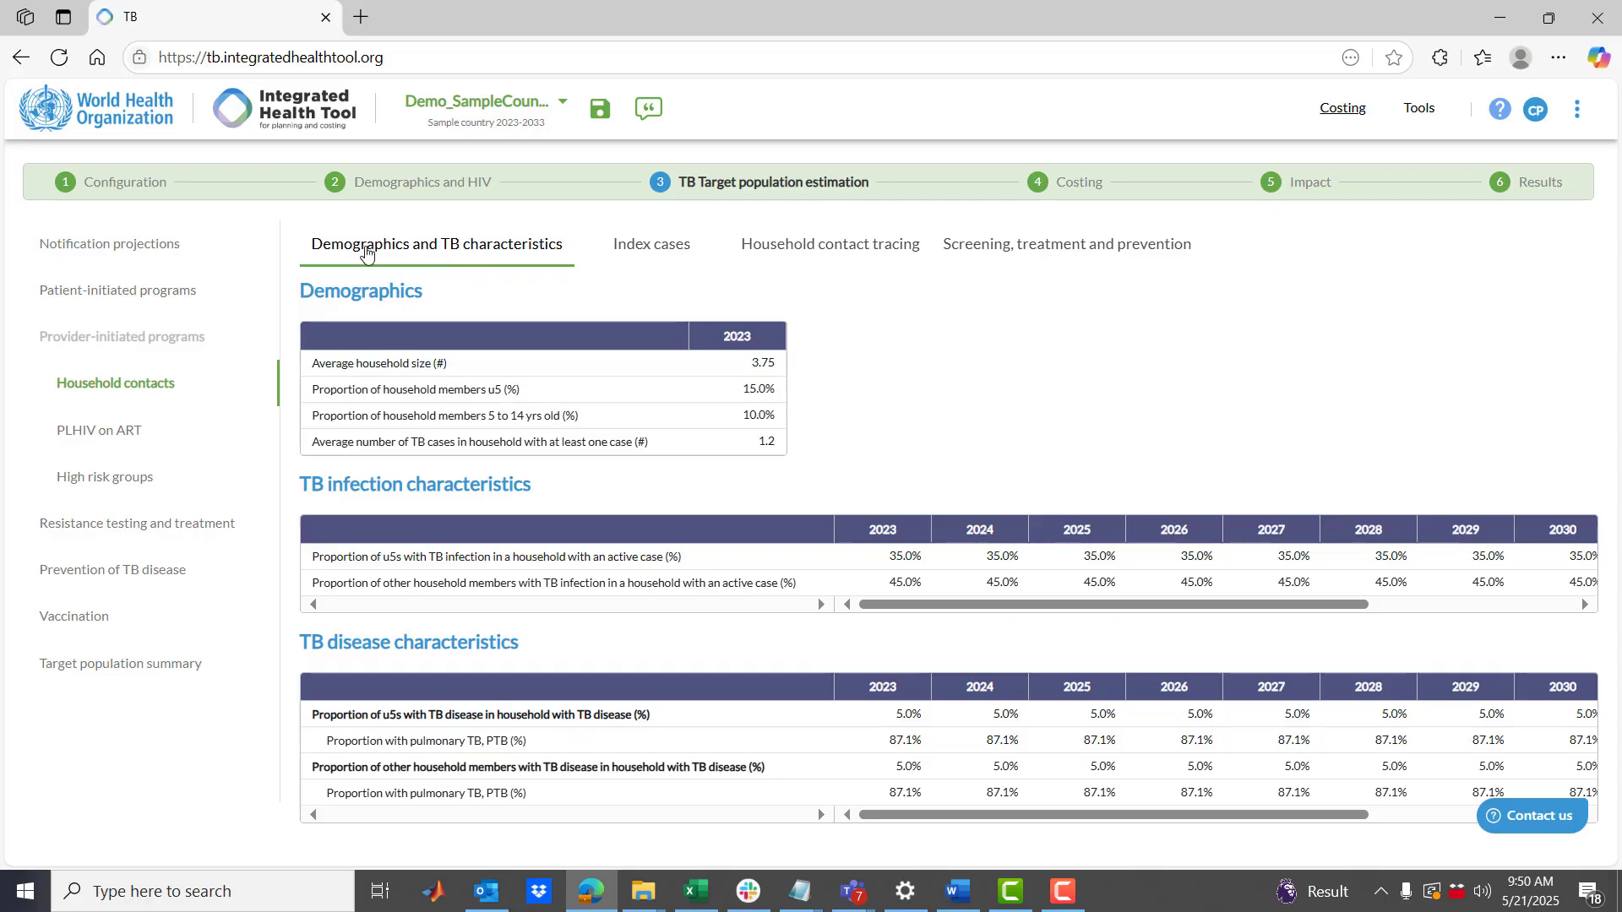
left_click(757, 367)
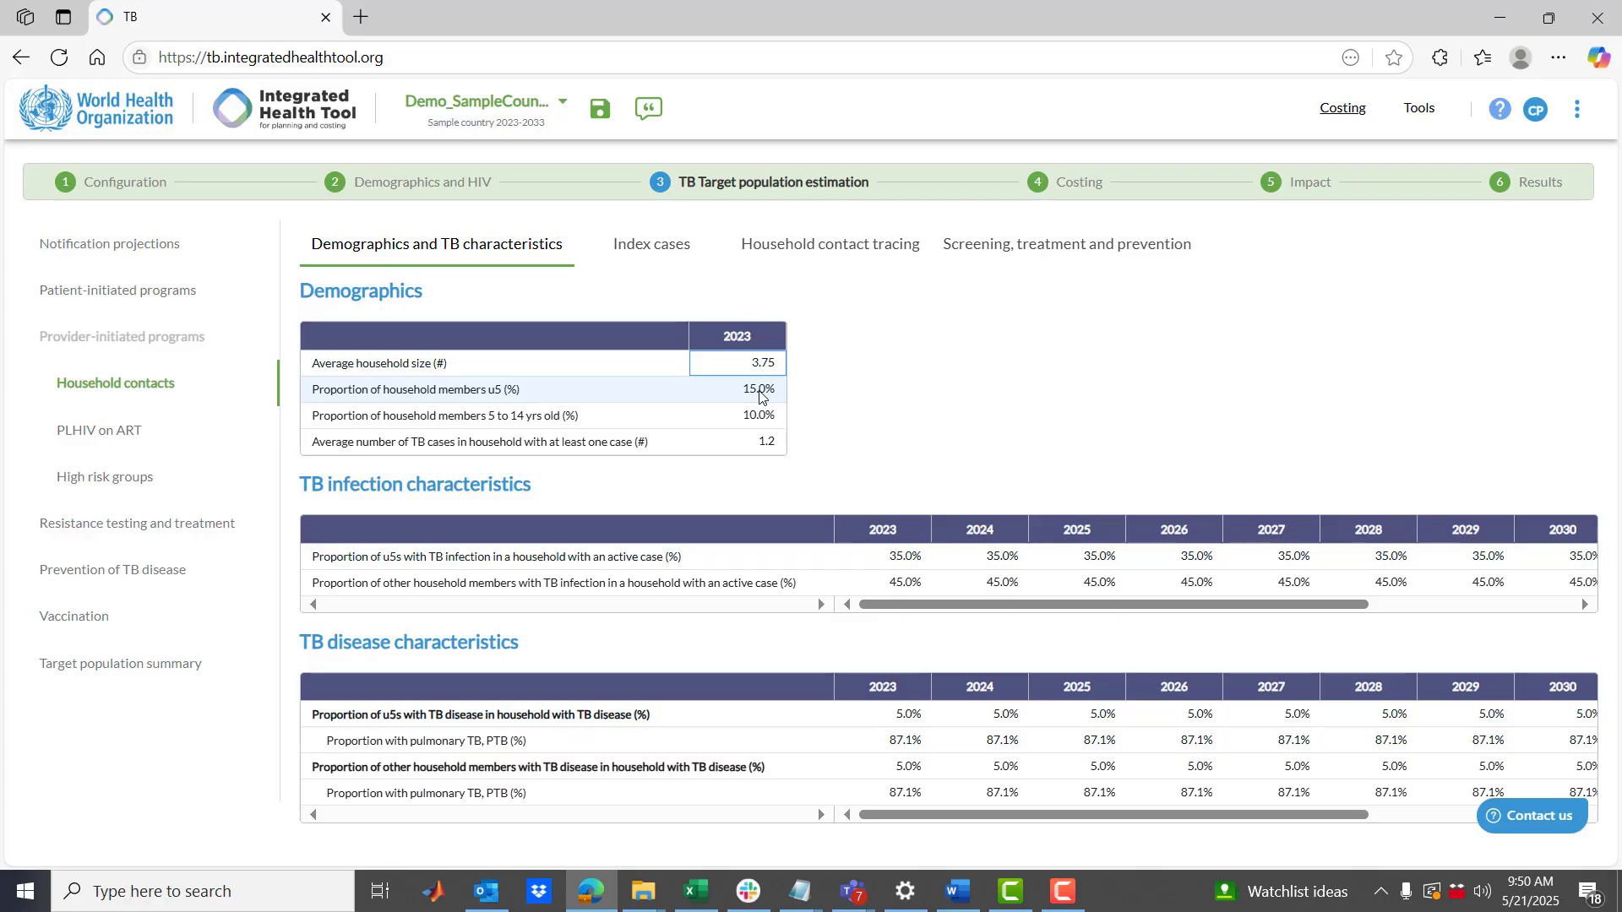
left_click(712, 390)
left_click(751, 421)
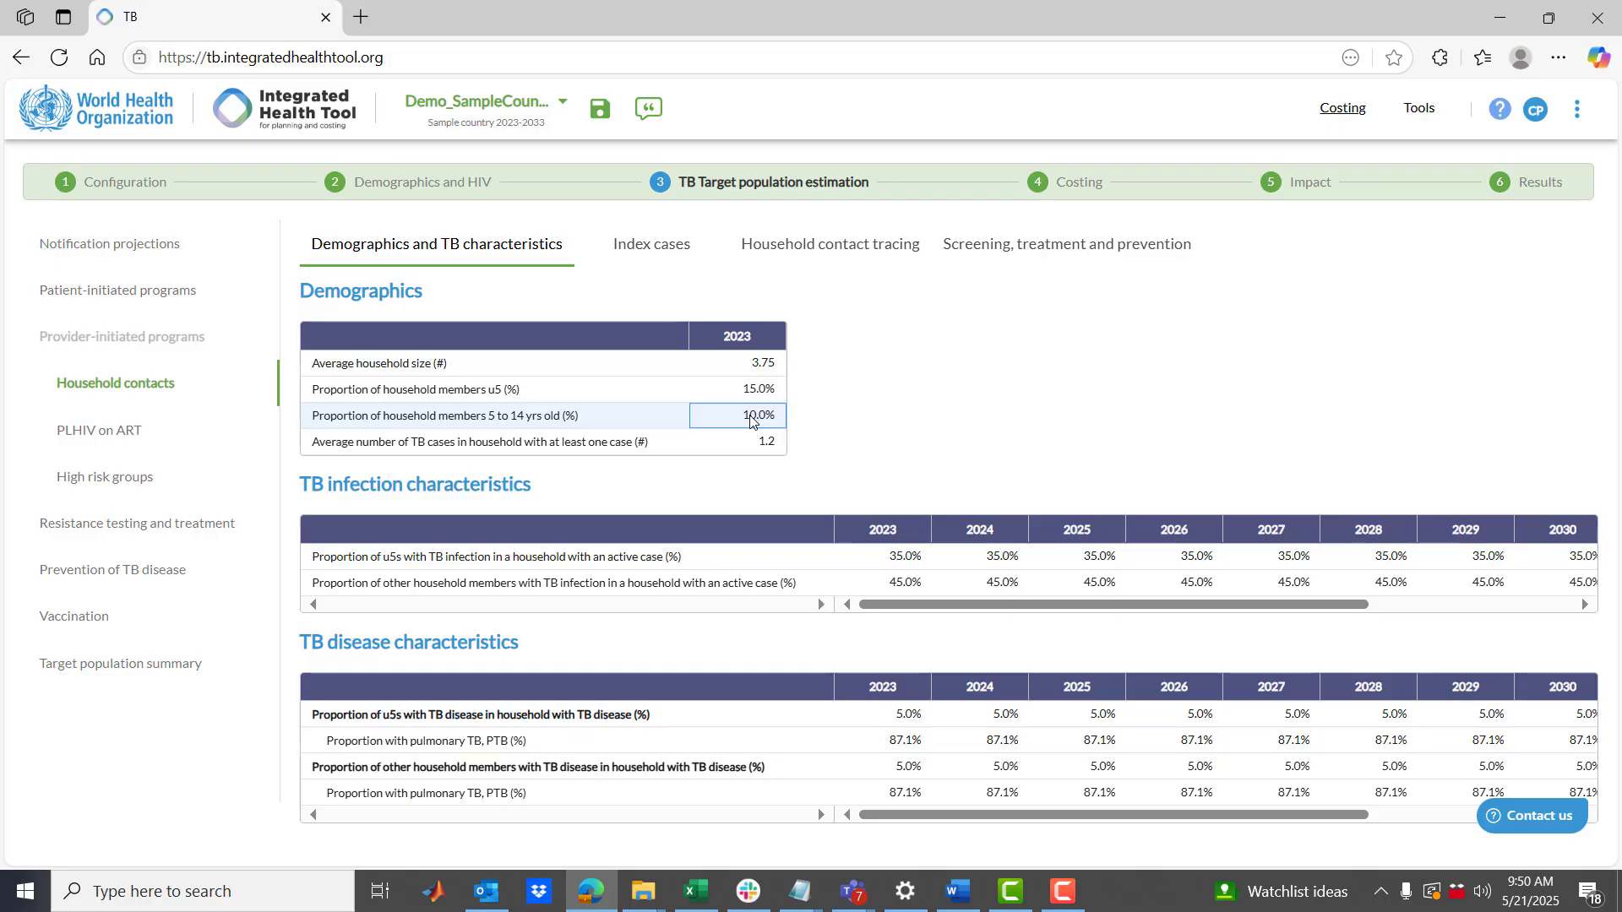
left_click_drag(737, 387, 737, 412)
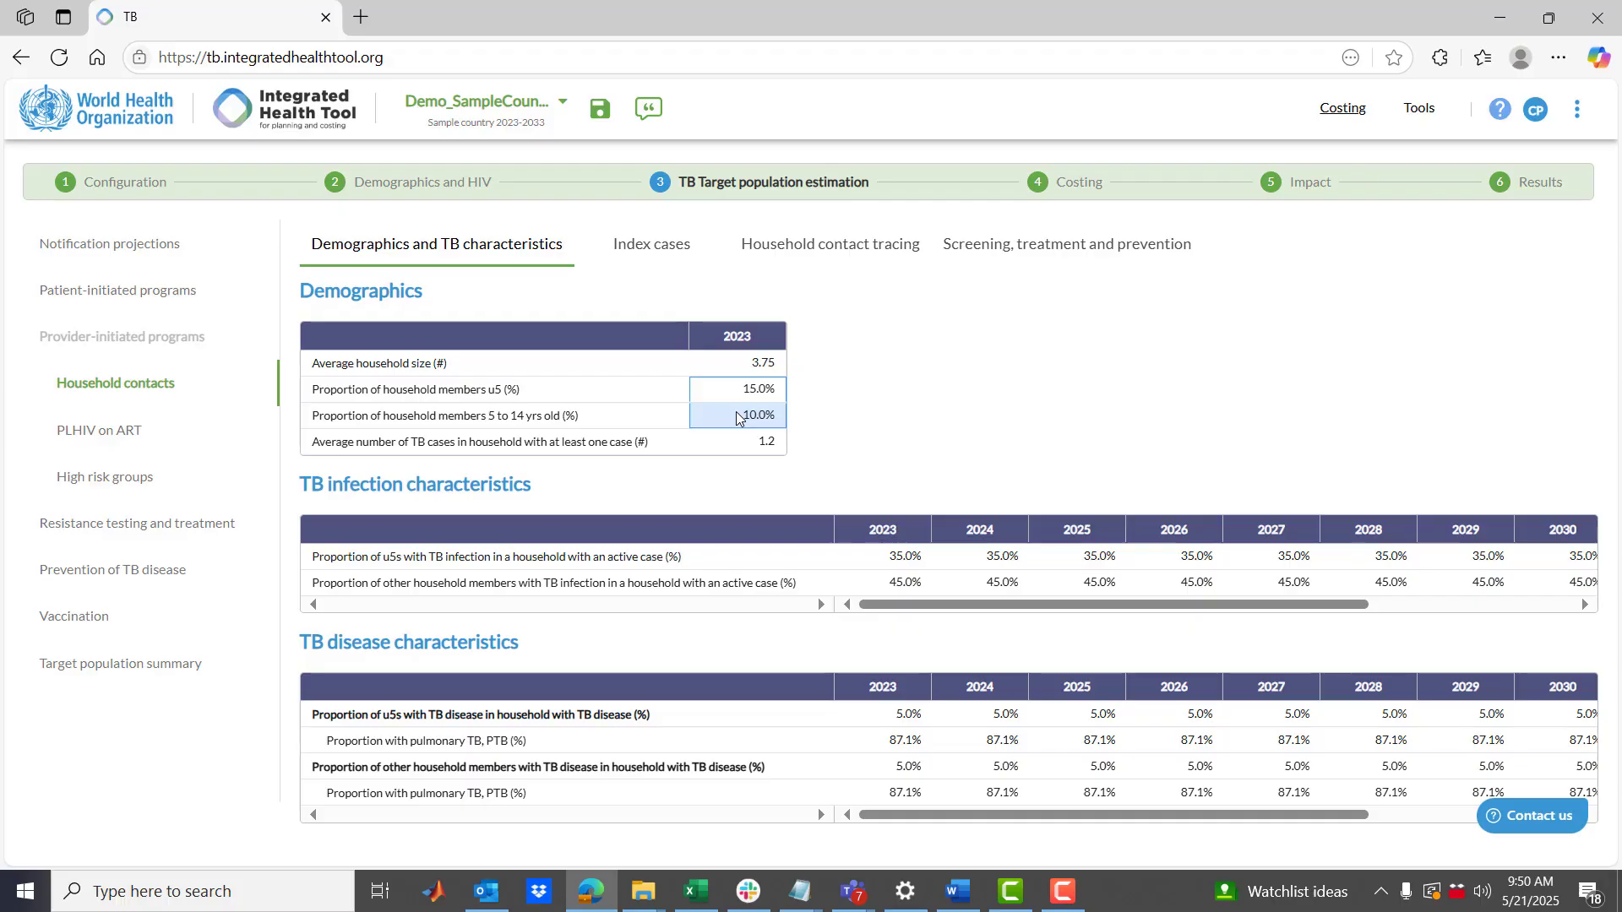
Compare the TB infection proportions for under-fives and other household members with the 5 to 14 age group in Demographics
left_click(738, 582)
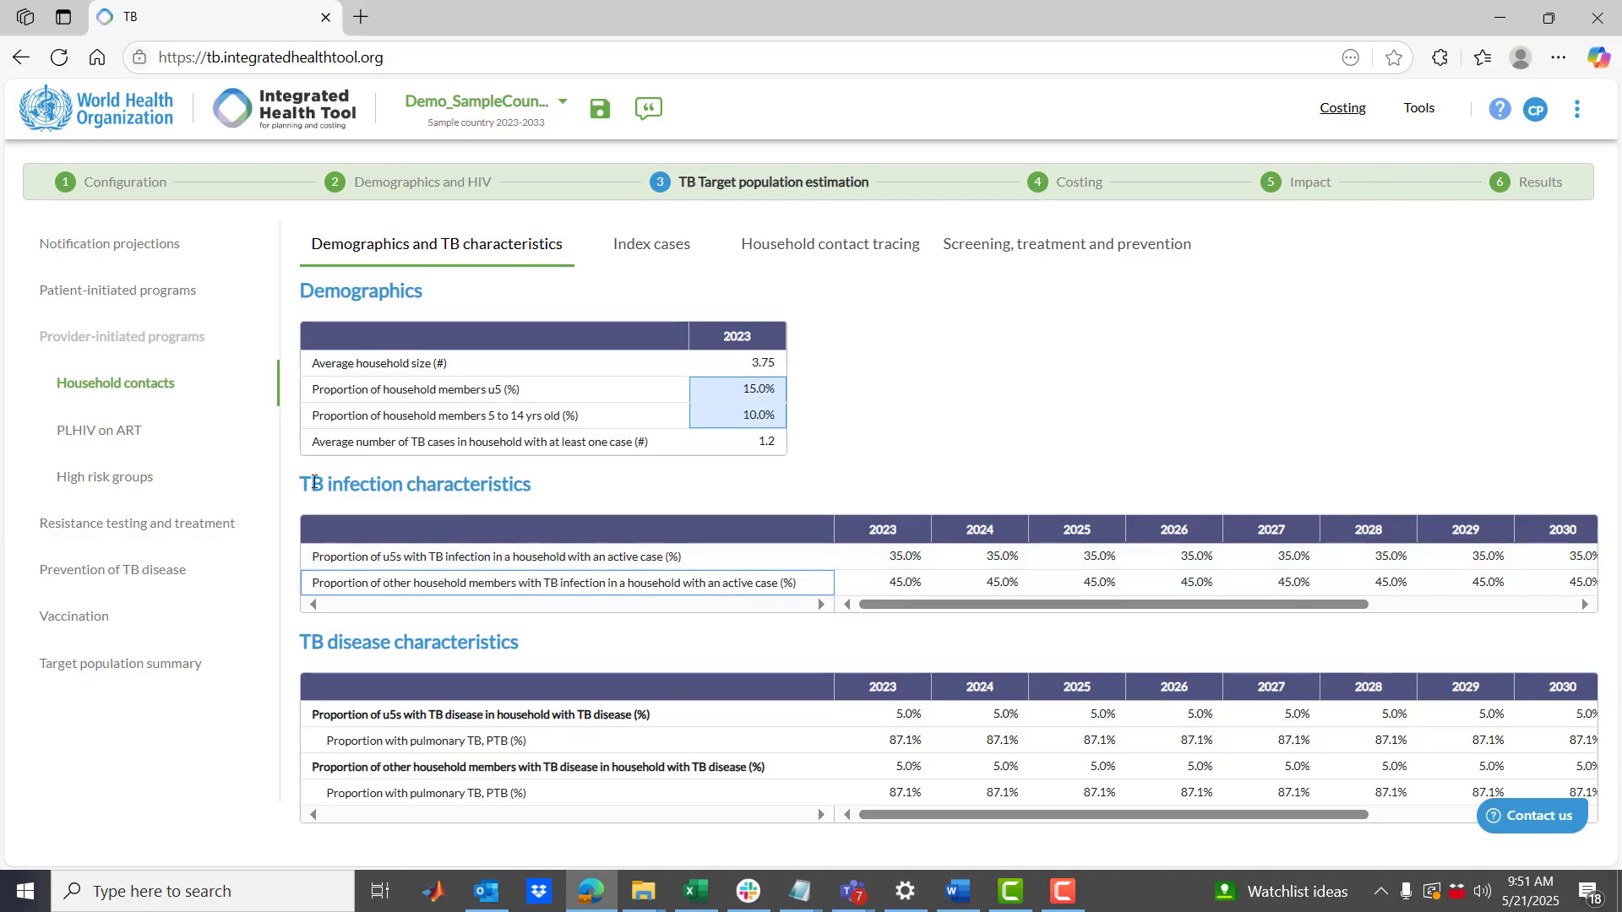
left_click_drag(311, 485, 534, 486)
left_click_drag(902, 556, 1005, 587)
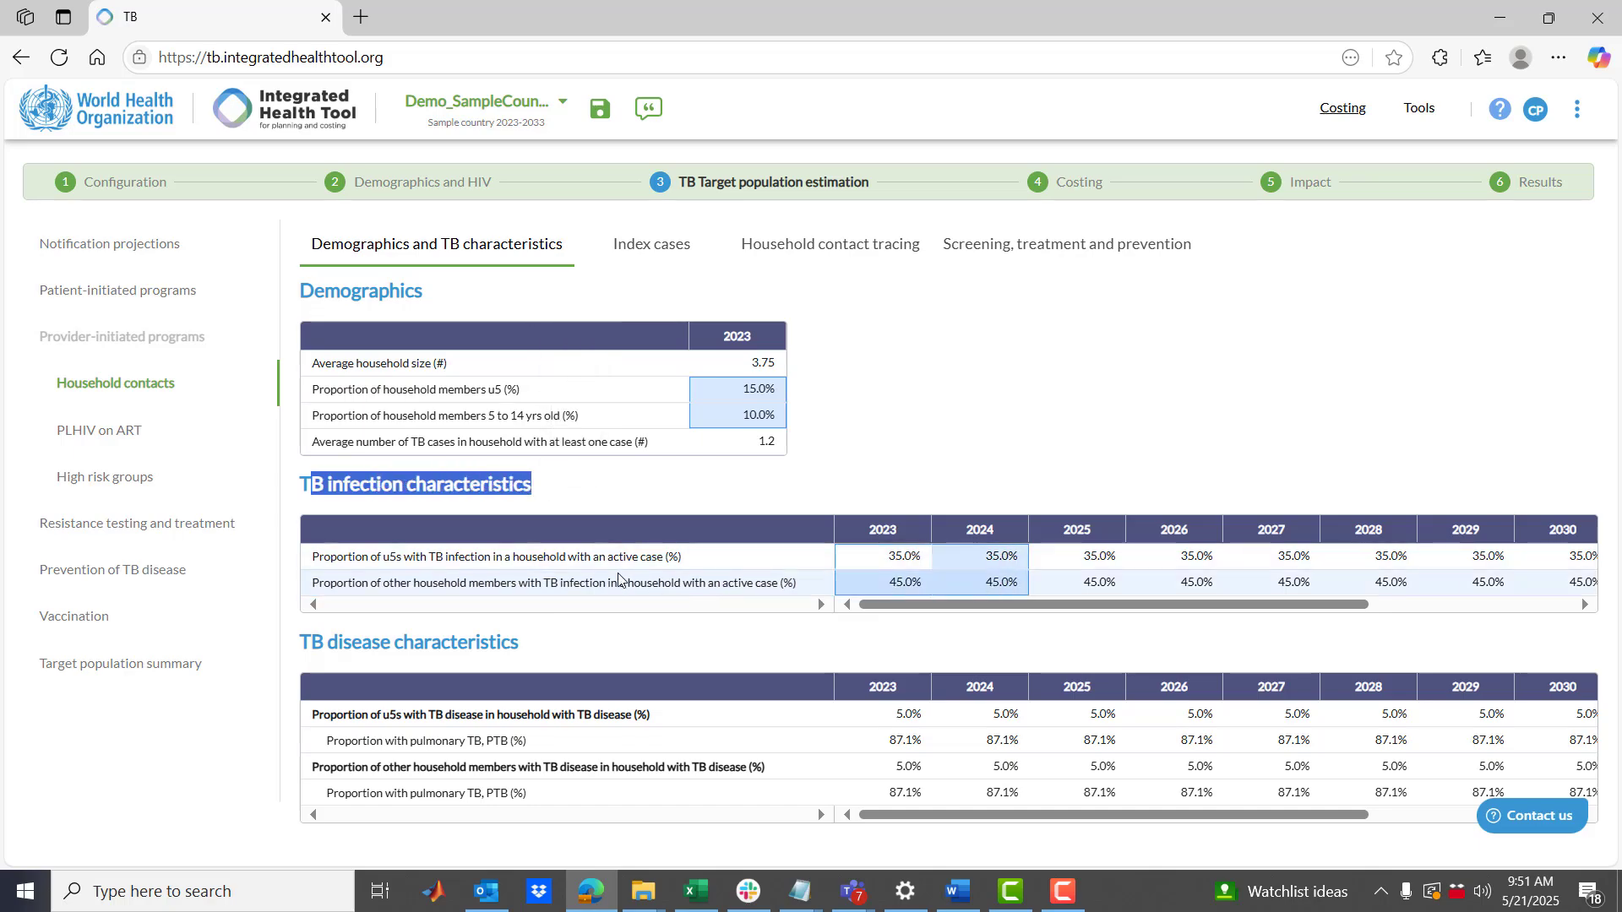
left_click(561, 416)
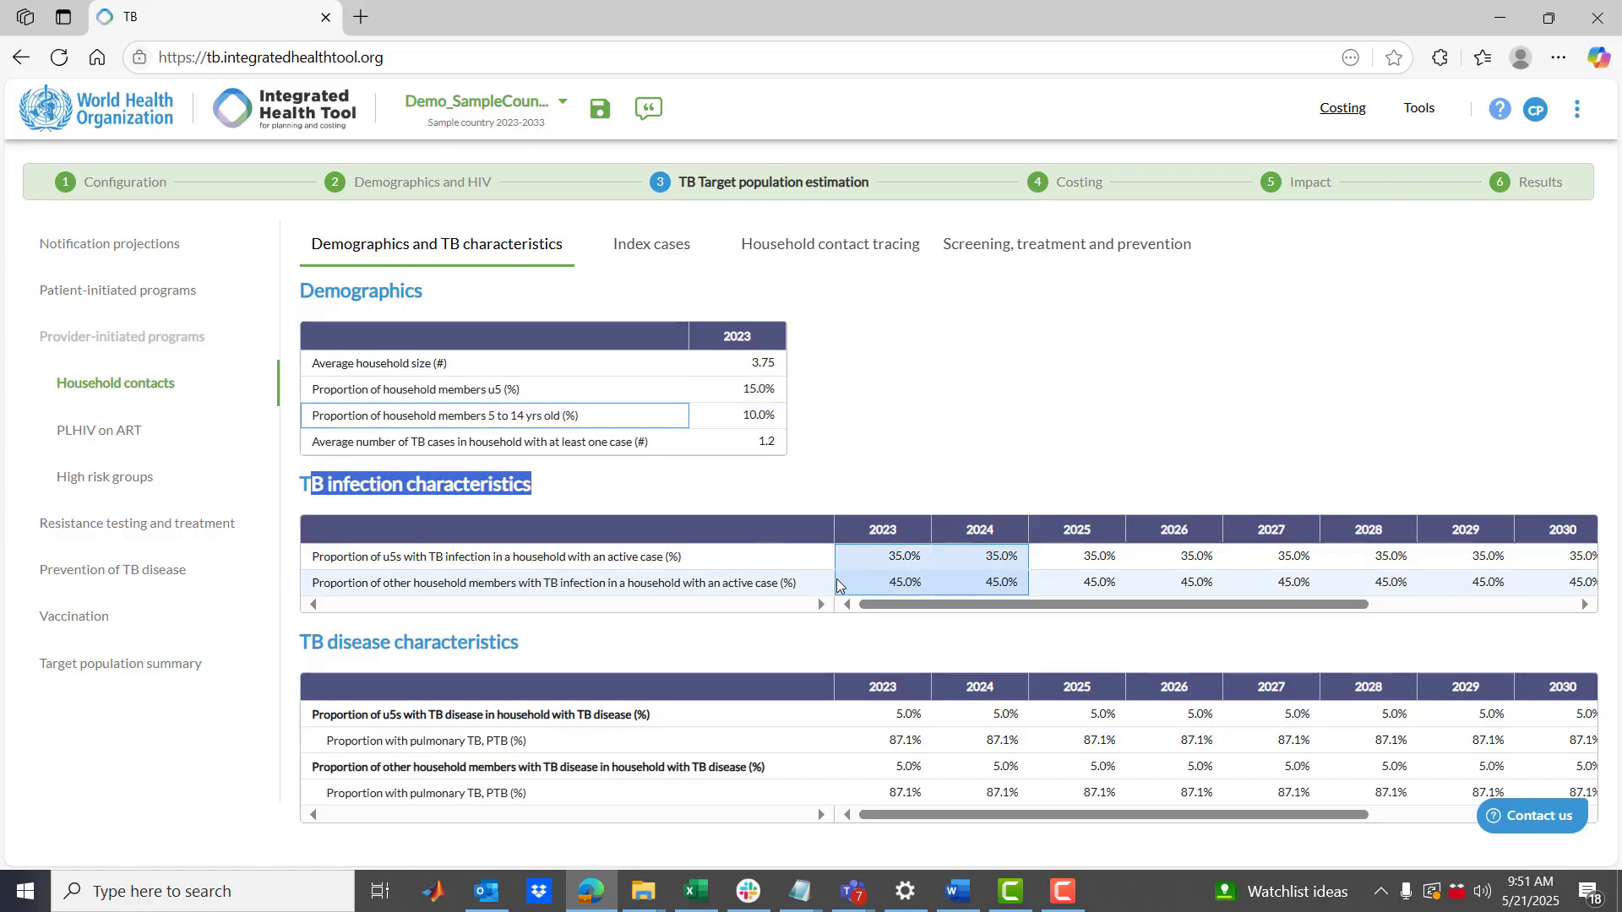
Examine the TB disease proportions for under-fives and other household members, including the share with pulmonary TB in each group
left_click(895, 559)
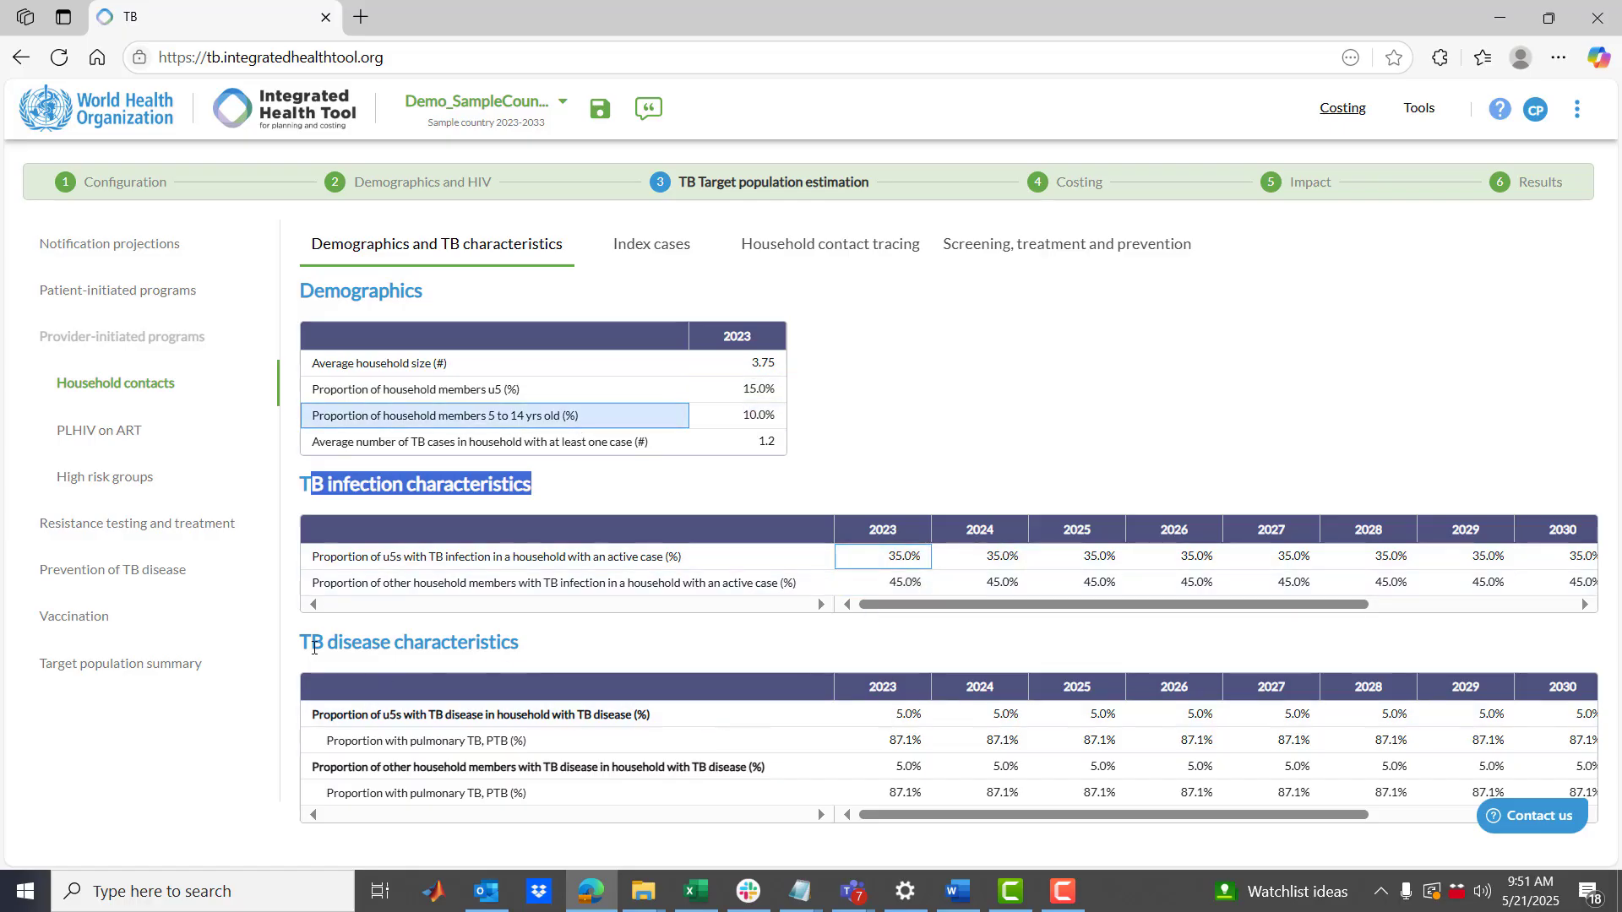
left_click(370, 723)
left_click(898, 765)
left_click(899, 718)
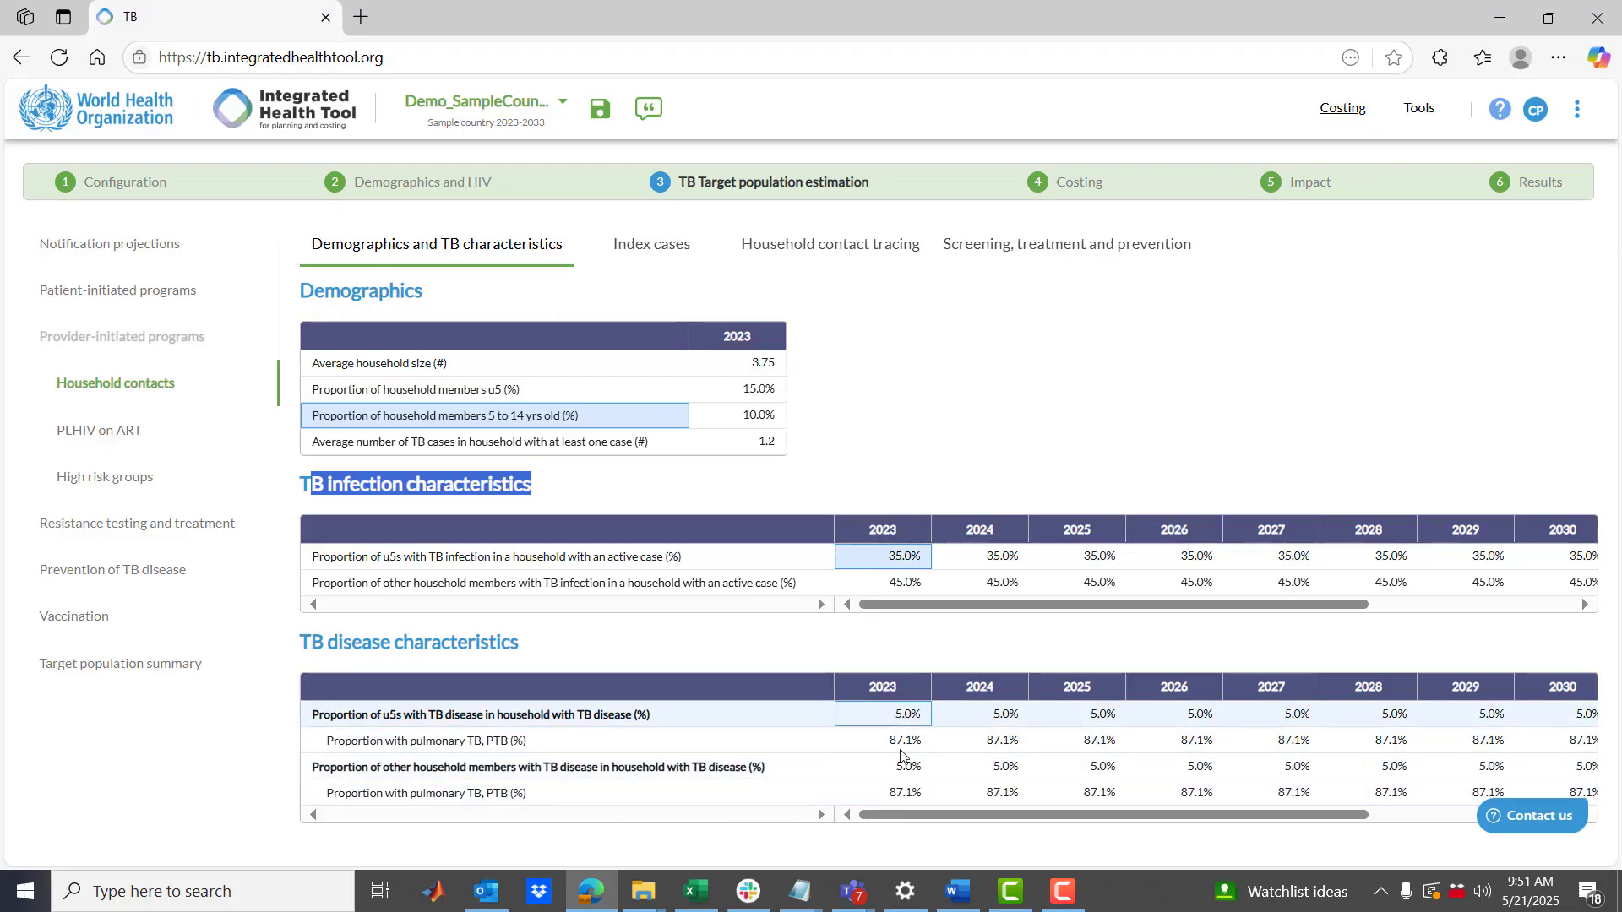
left_click(901, 772)
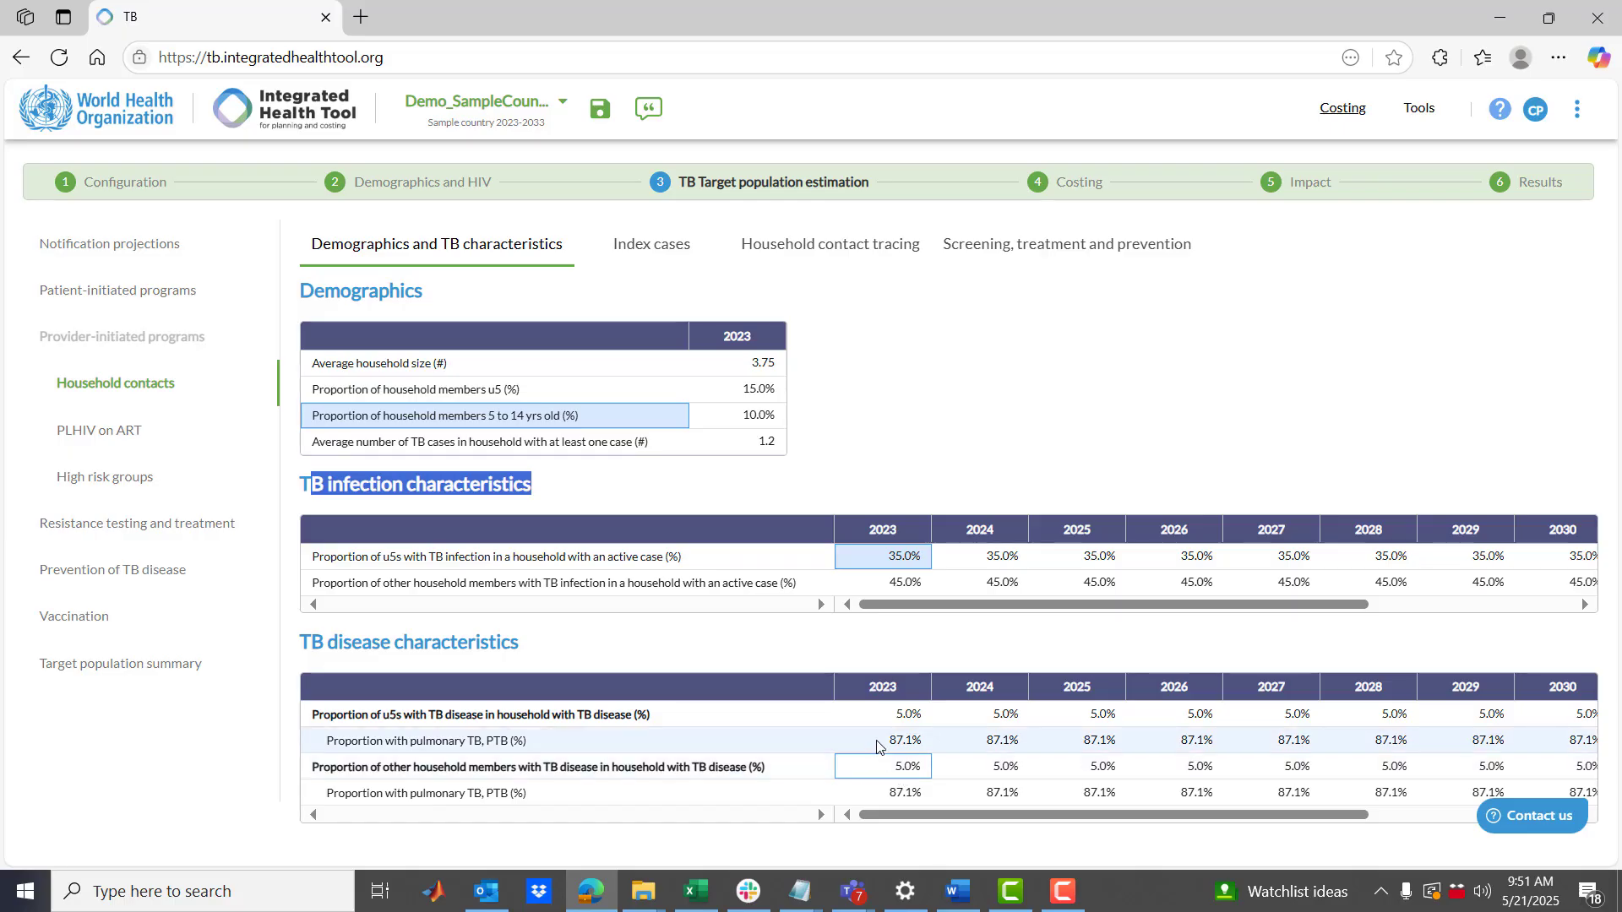
left_click_drag(877, 747, 980, 758)
left_click_drag(899, 792, 1013, 800)
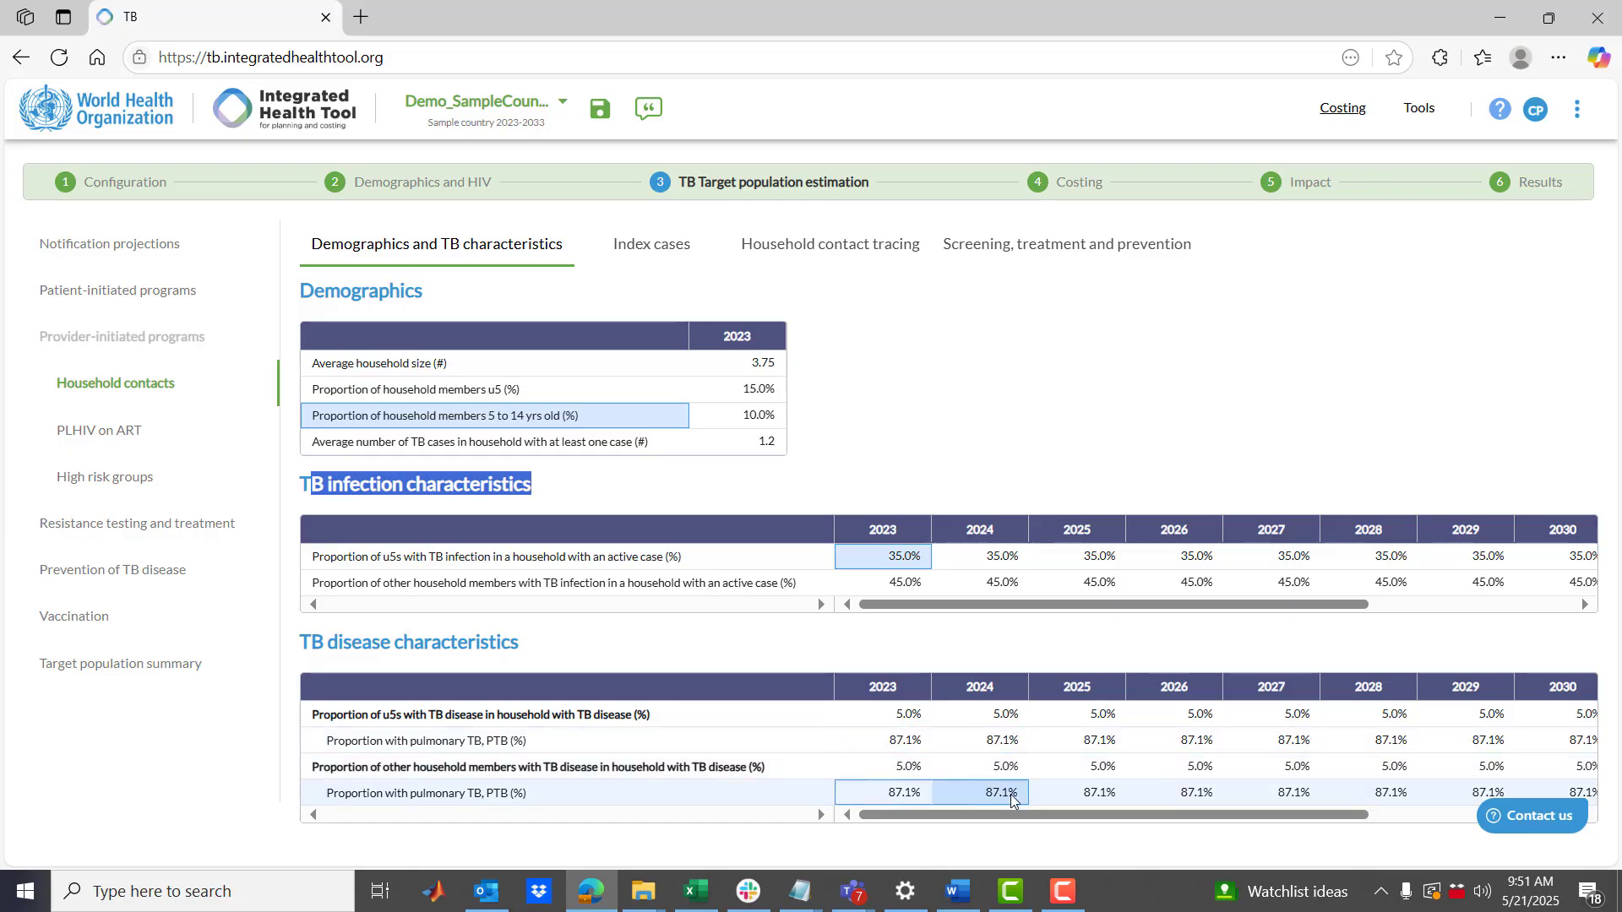
left_click_drag(878, 742, 997, 743)
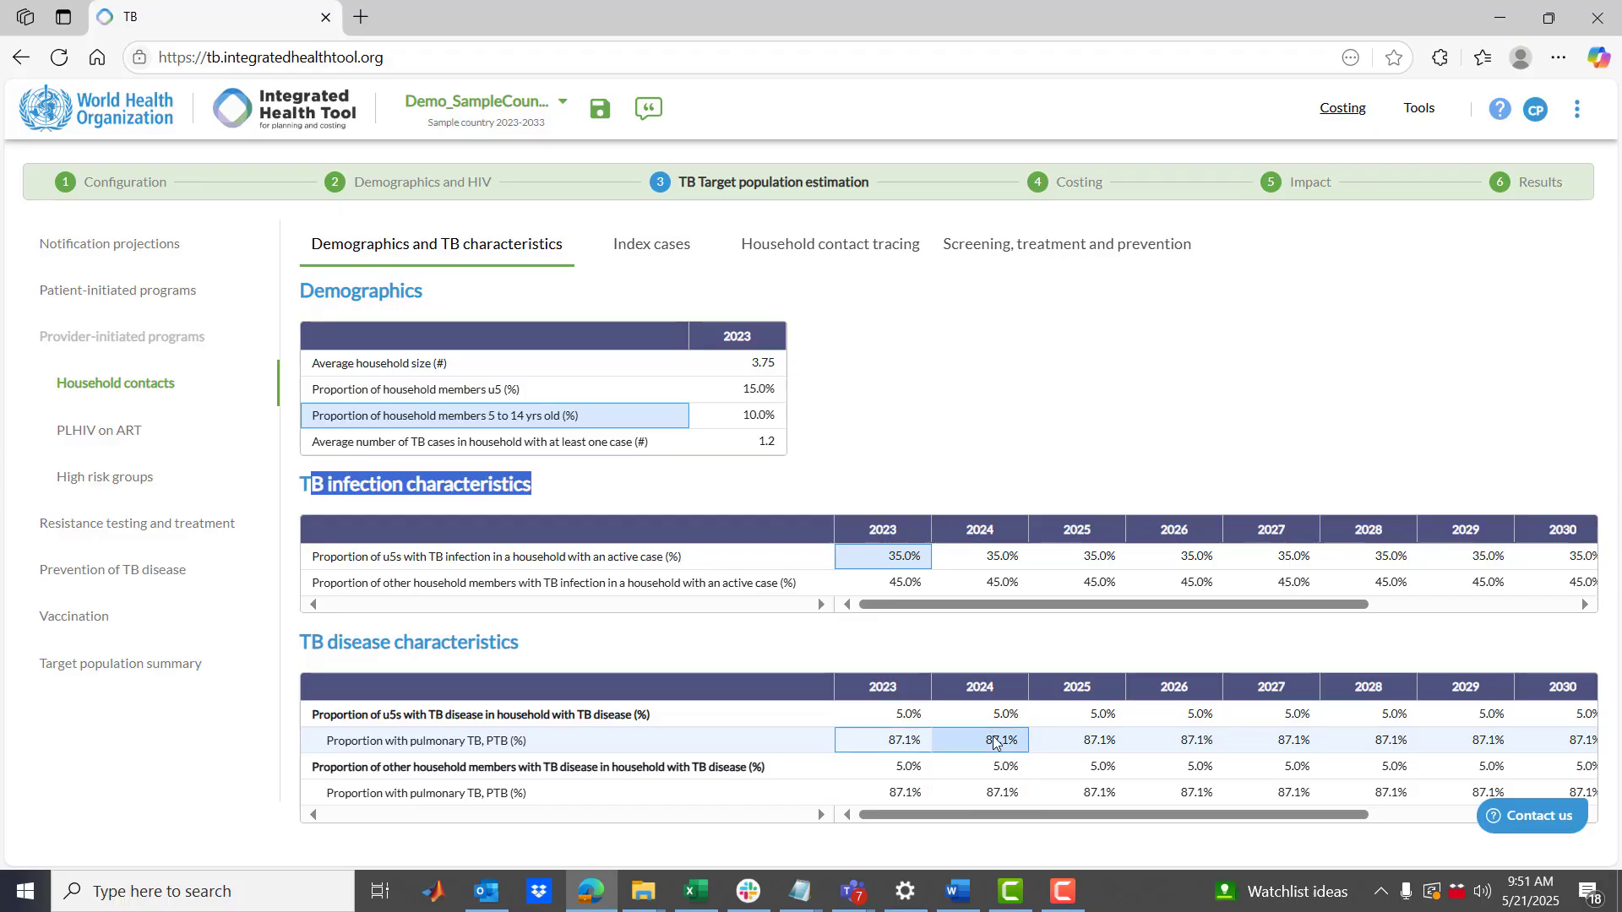
Open the patient-initiated programs and view the pulmonary and extra-pulmonary TB case types available
left_click(100, 342)
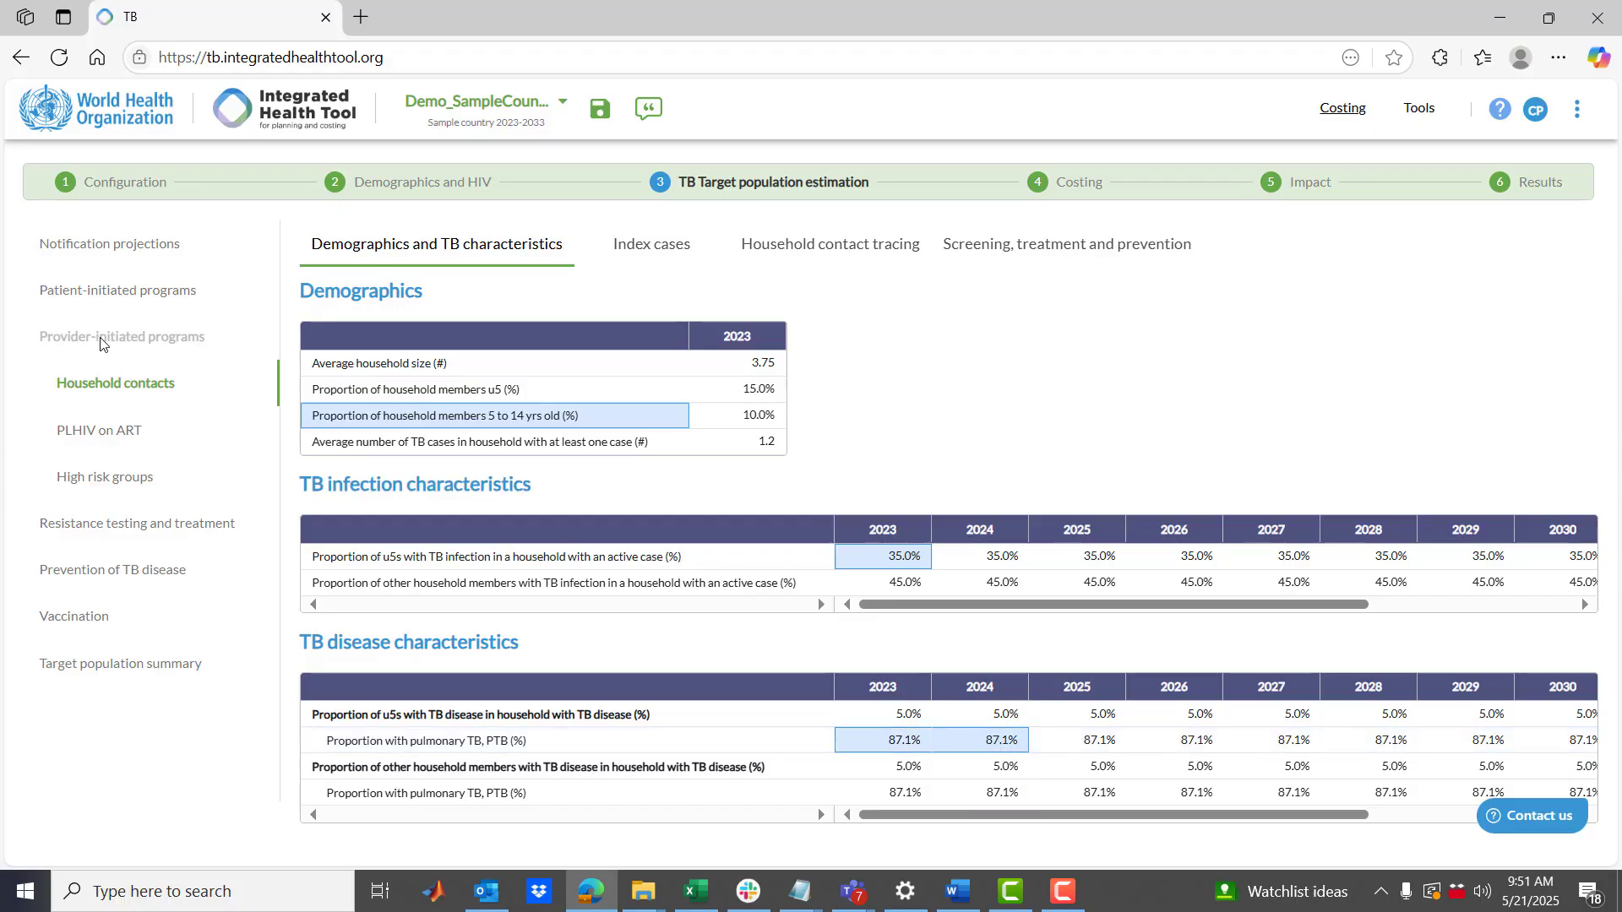
left_click(109, 291)
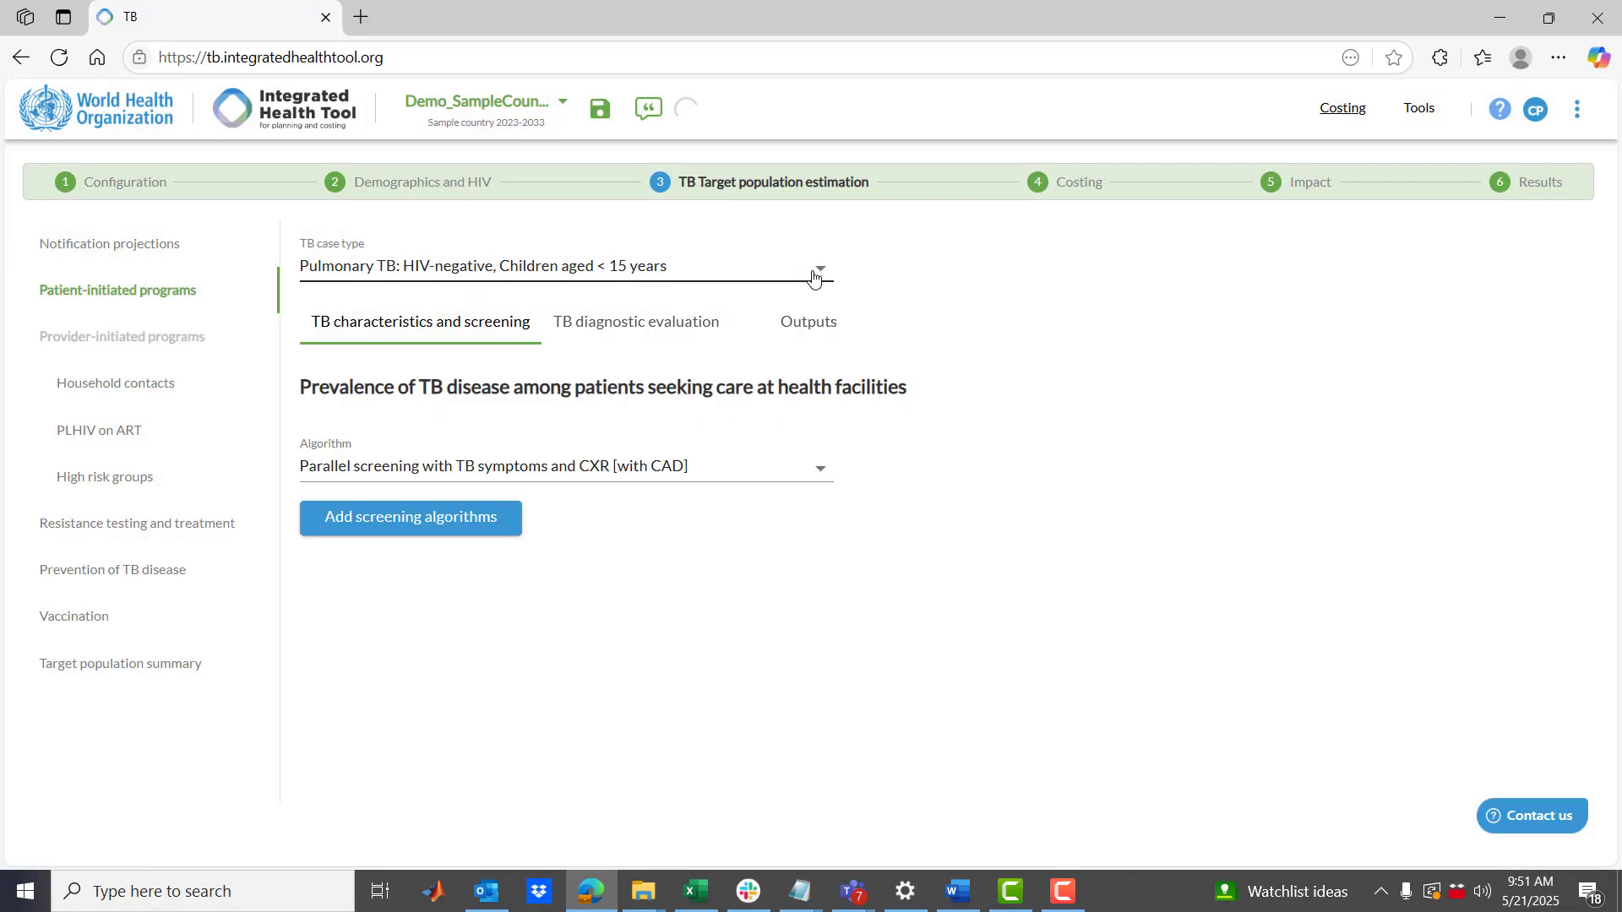
left_click(817, 268)
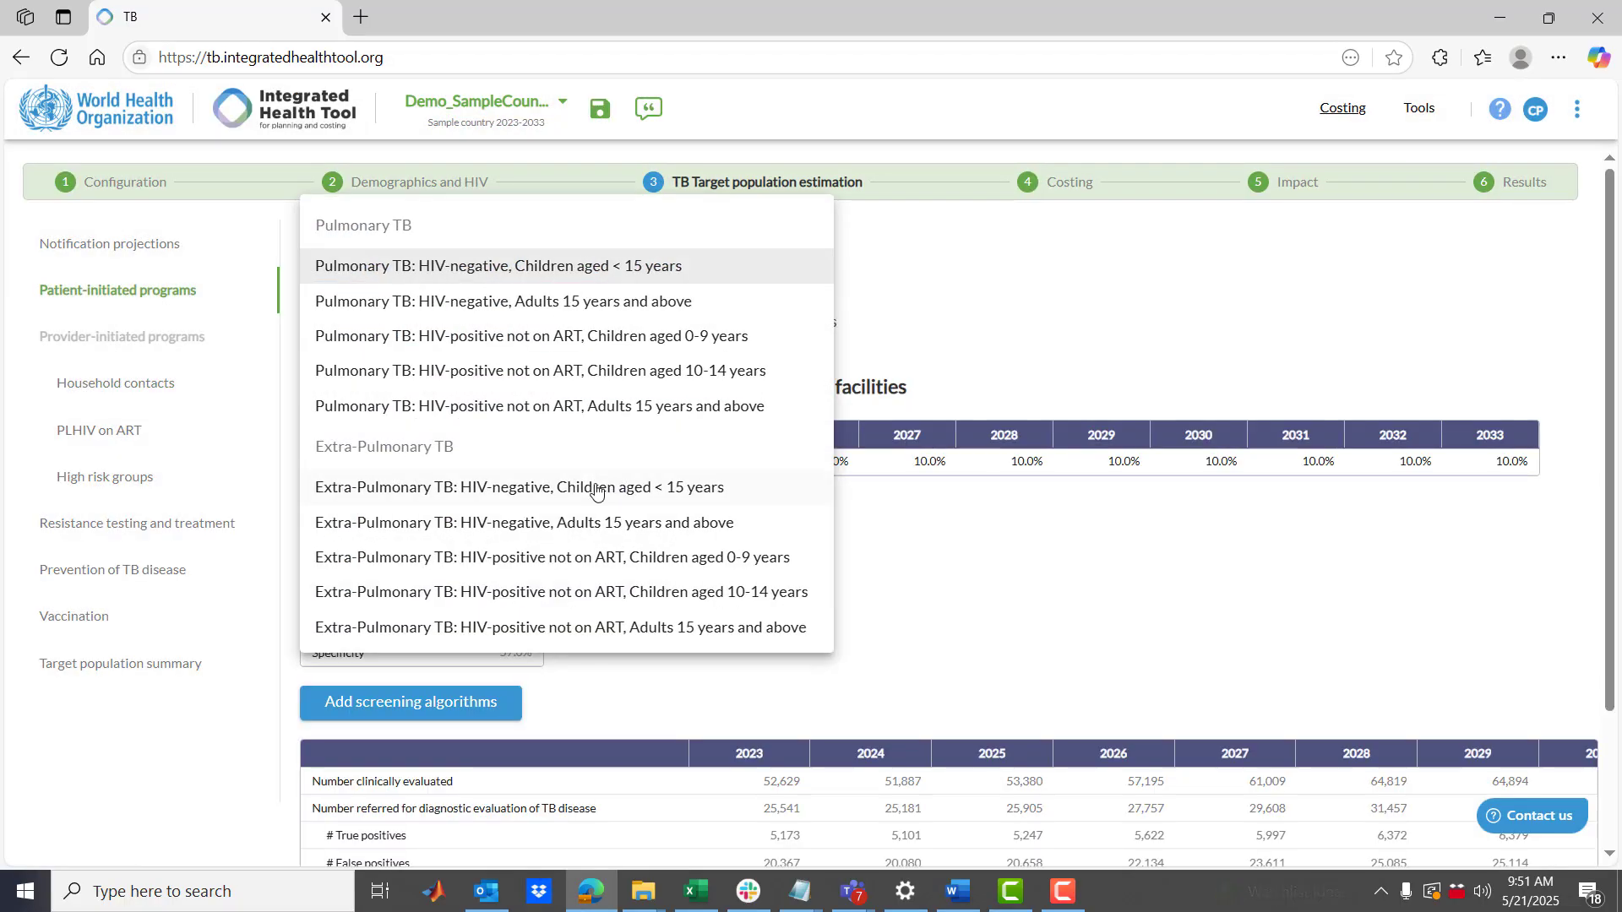
left_click(103, 390)
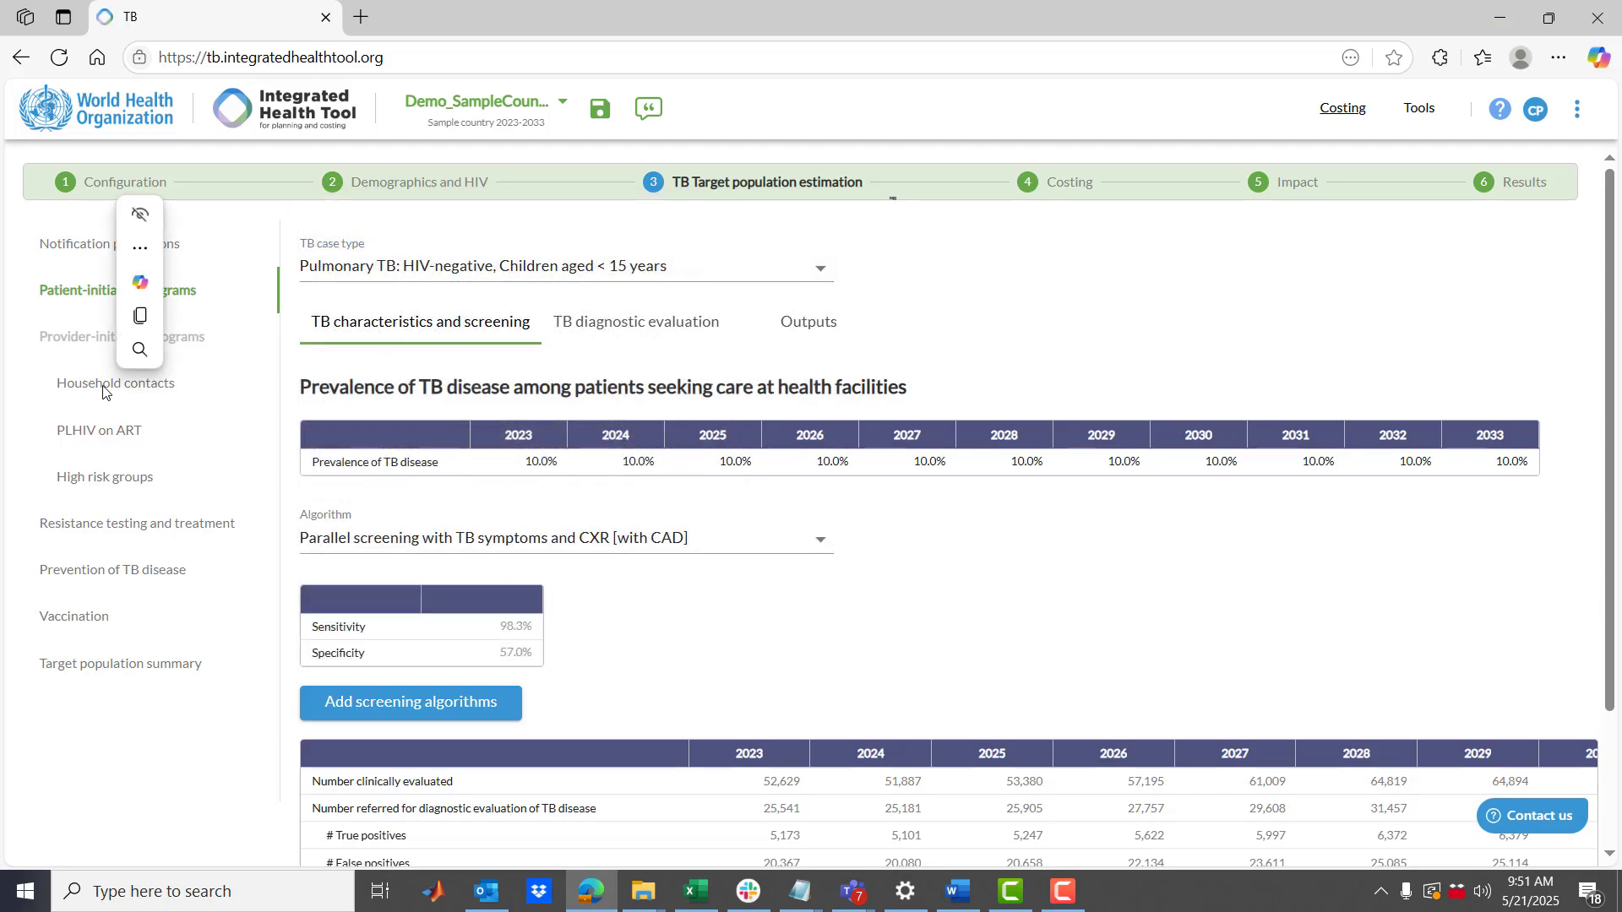
Return to the household contacts and check the 2023 under-five TB disease proportion and its pulmonary TB share
left_click(104, 390)
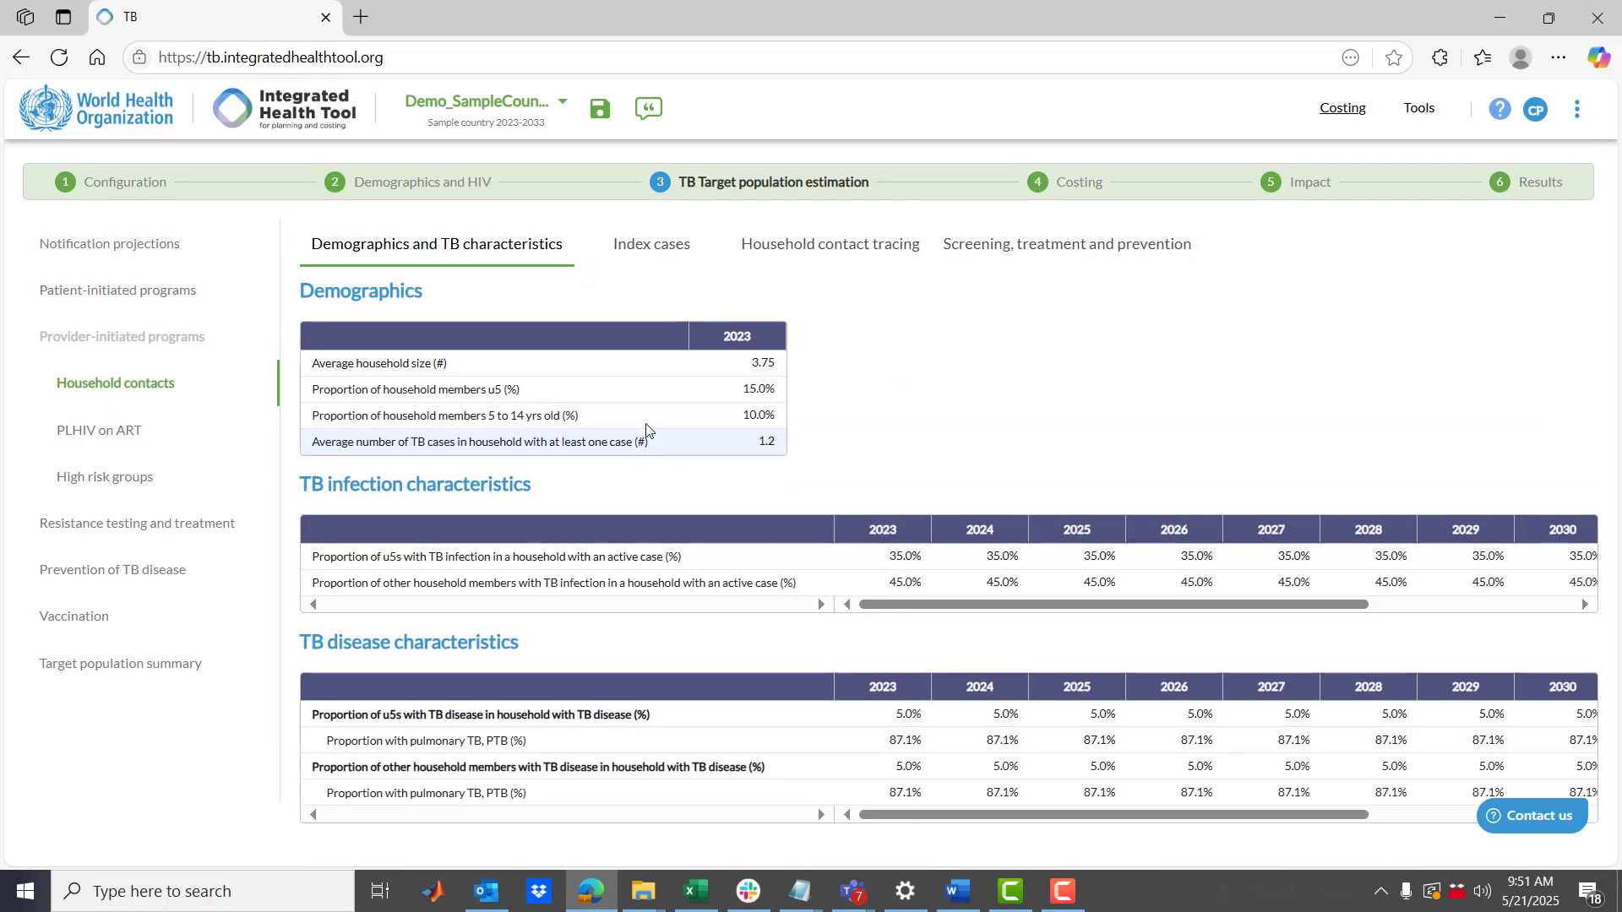
left_click(912, 718)
left_click(912, 743)
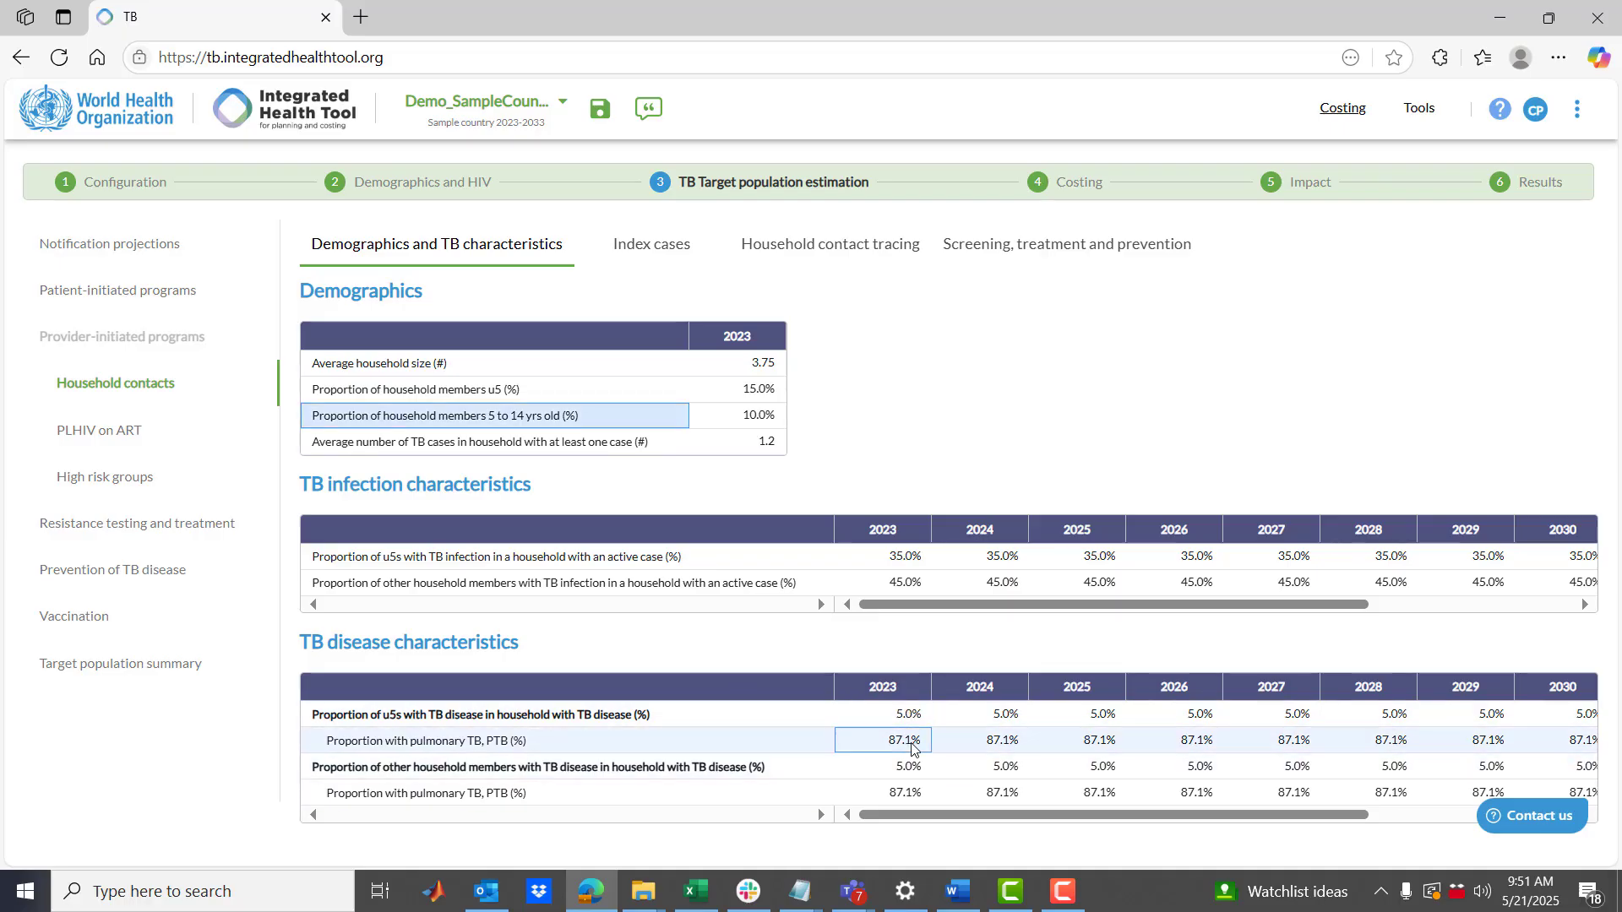
Open the household contacts' index cases and compare new bacteriologically positive and negative adult TB cases across the years
left_click(657, 253)
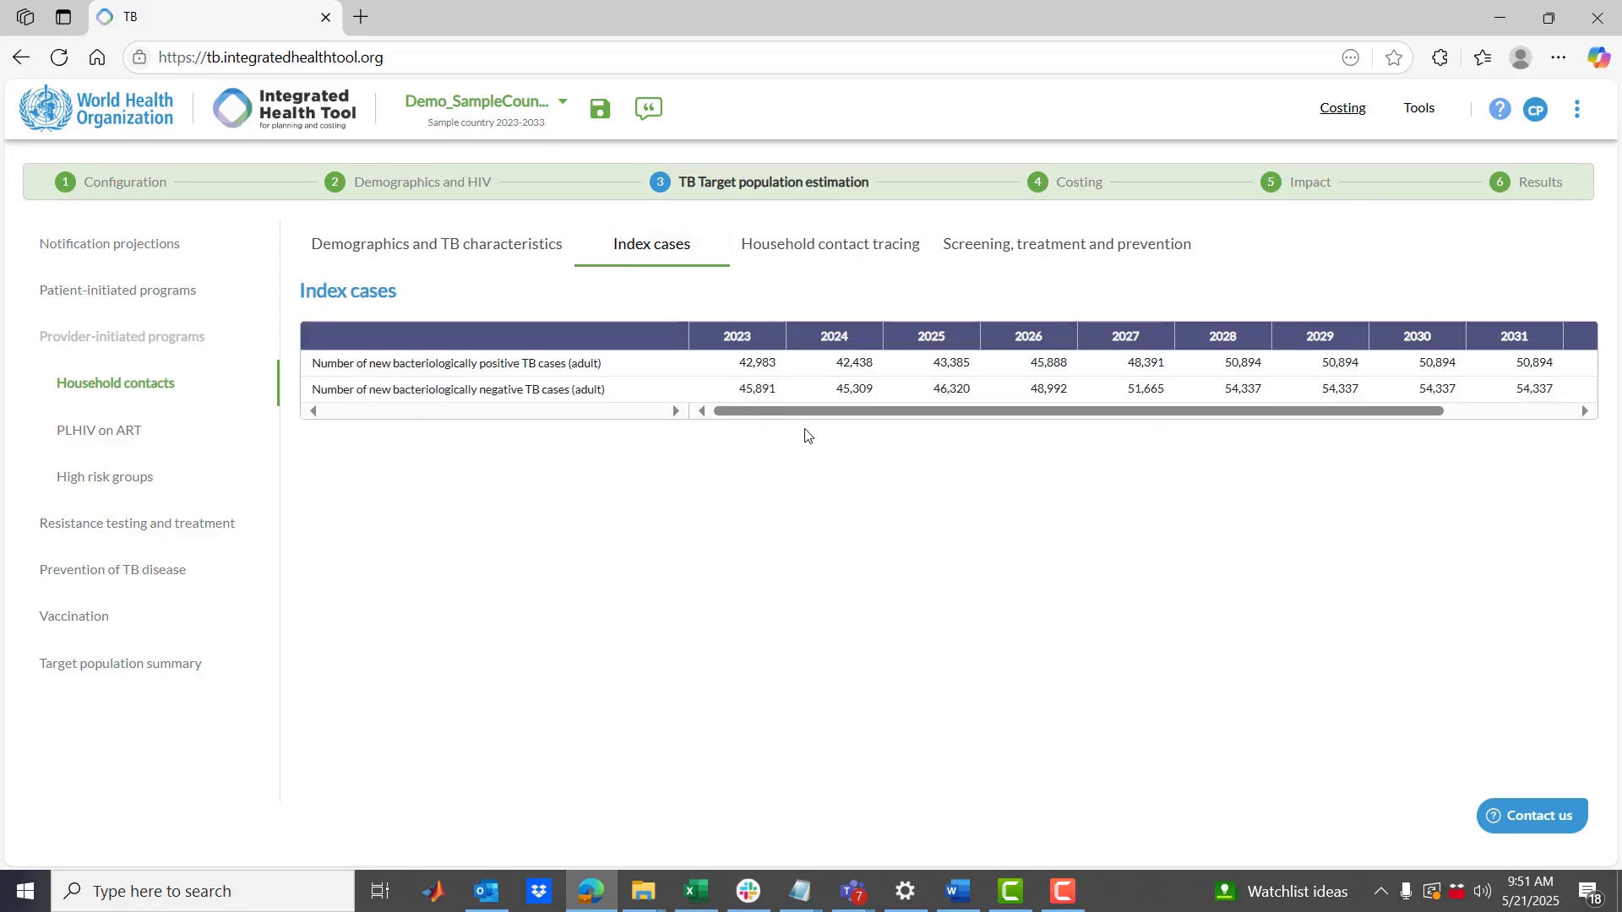
left_click_drag(756, 370, 1038, 390)
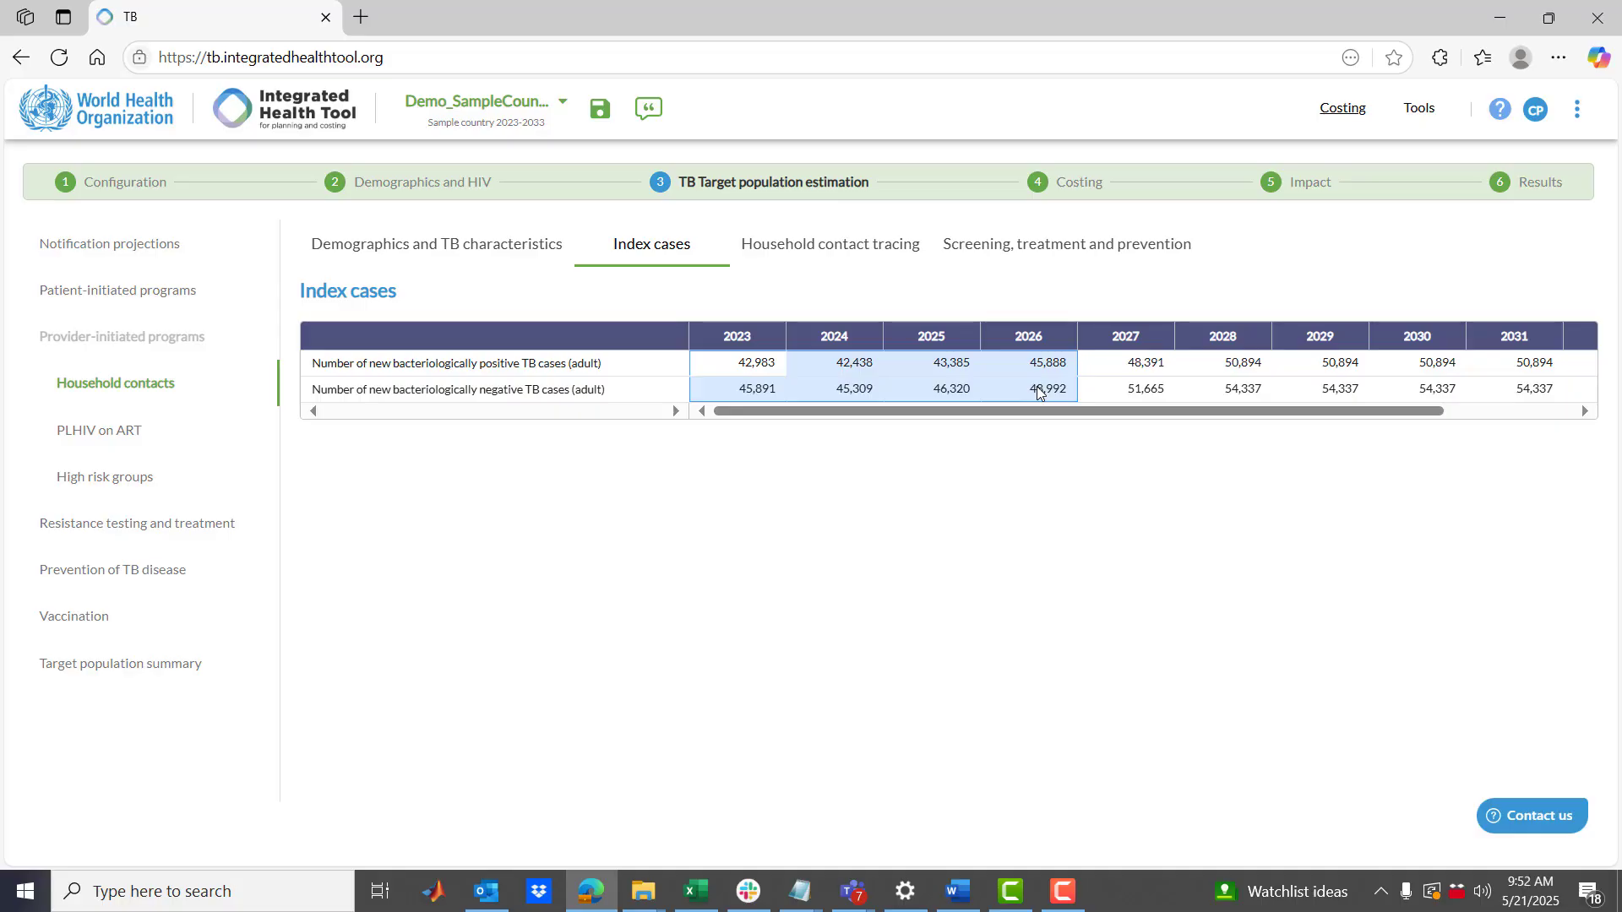
left_click_drag(662, 366, 1123, 362)
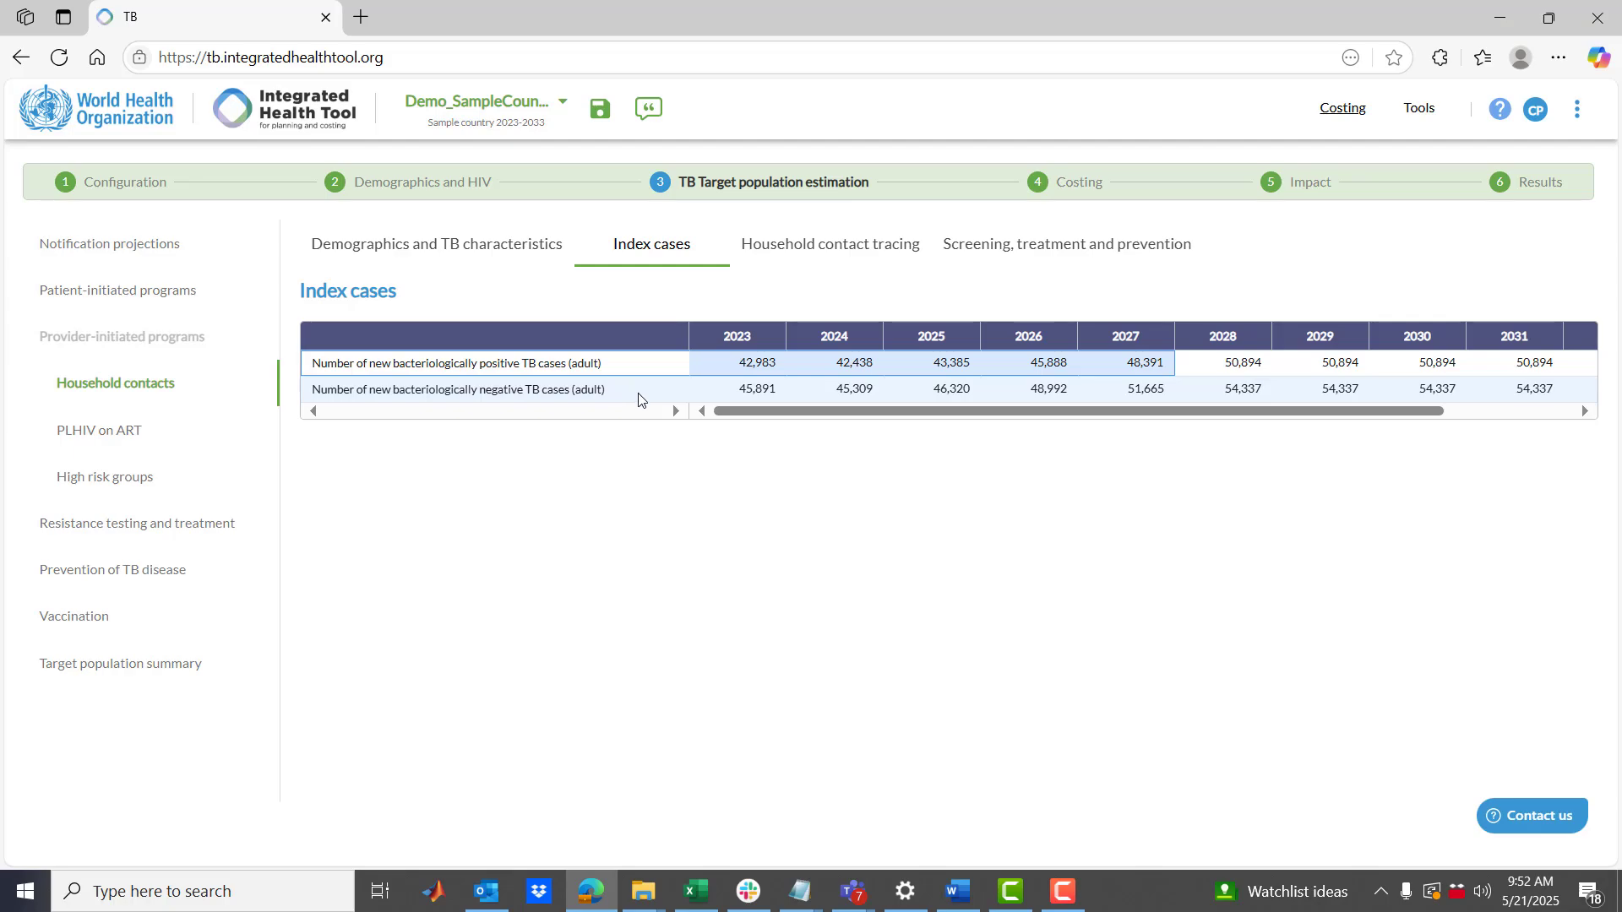
left_click_drag(639, 394, 1096, 390)
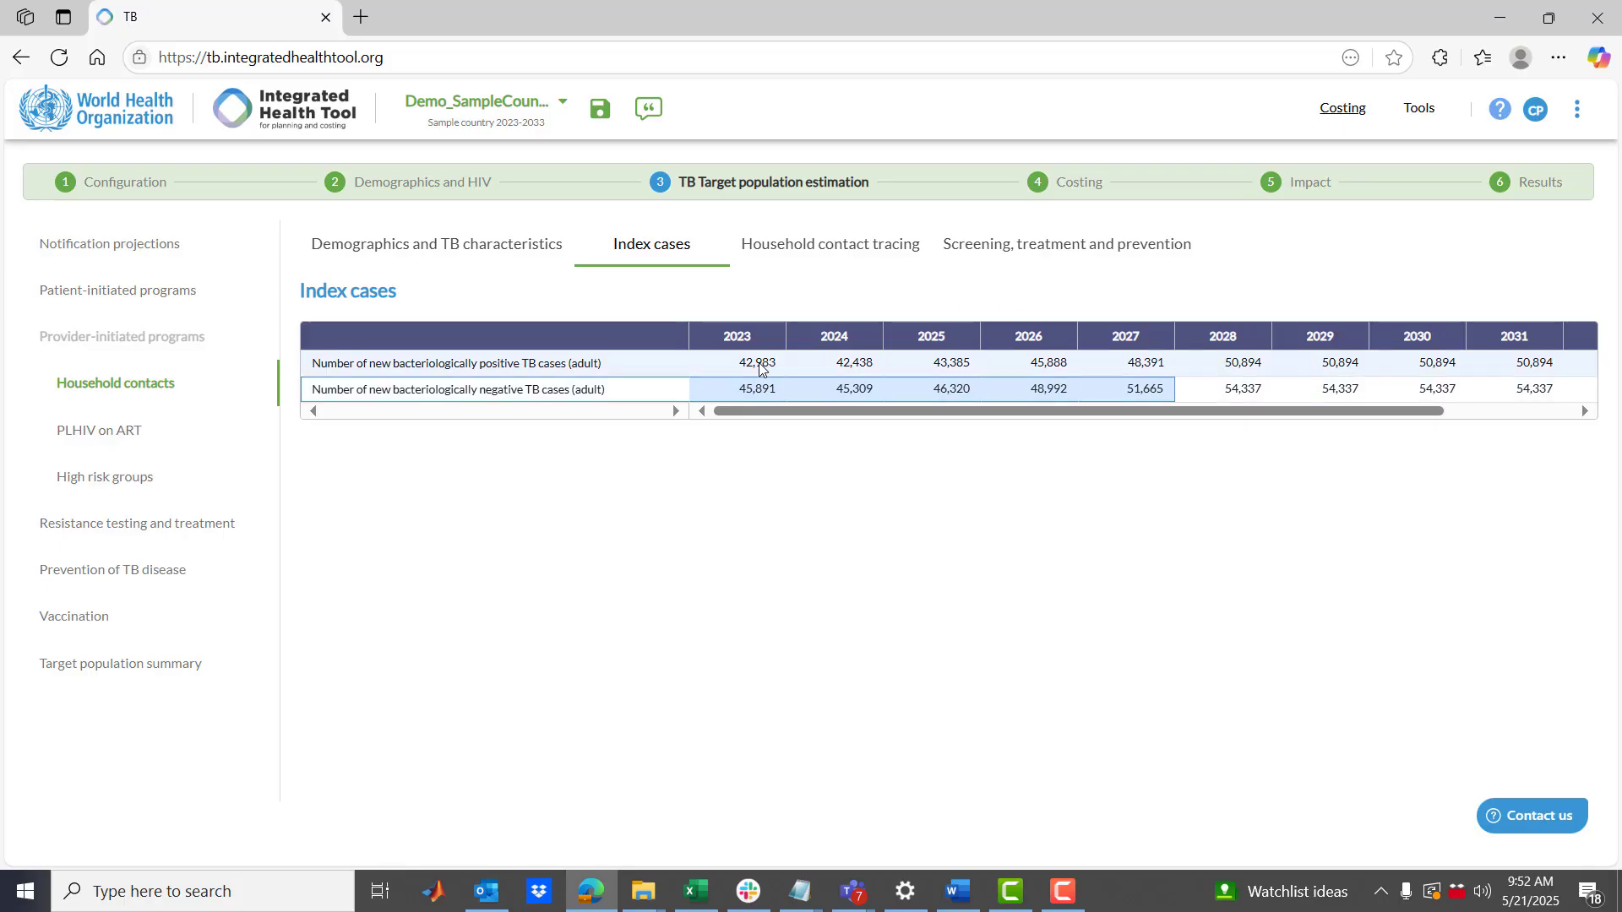
left_click_drag(763, 389, 1072, 387)
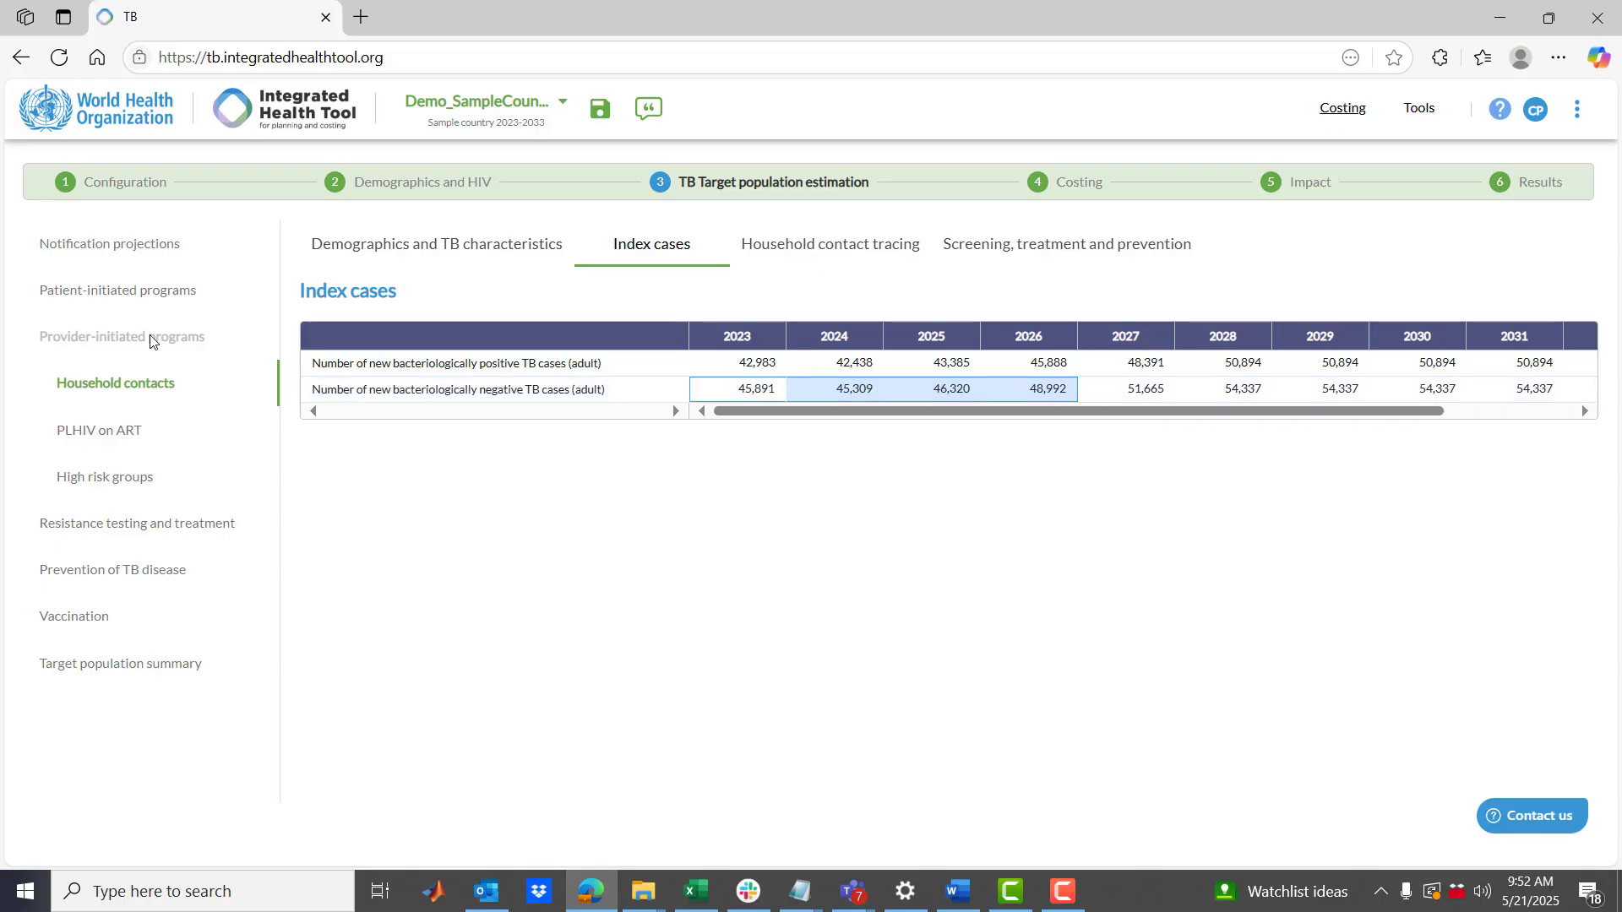
Open the TB case type split in the notification projections and look through its breakdown by treatment history, age and HIV status
left_click(124, 251)
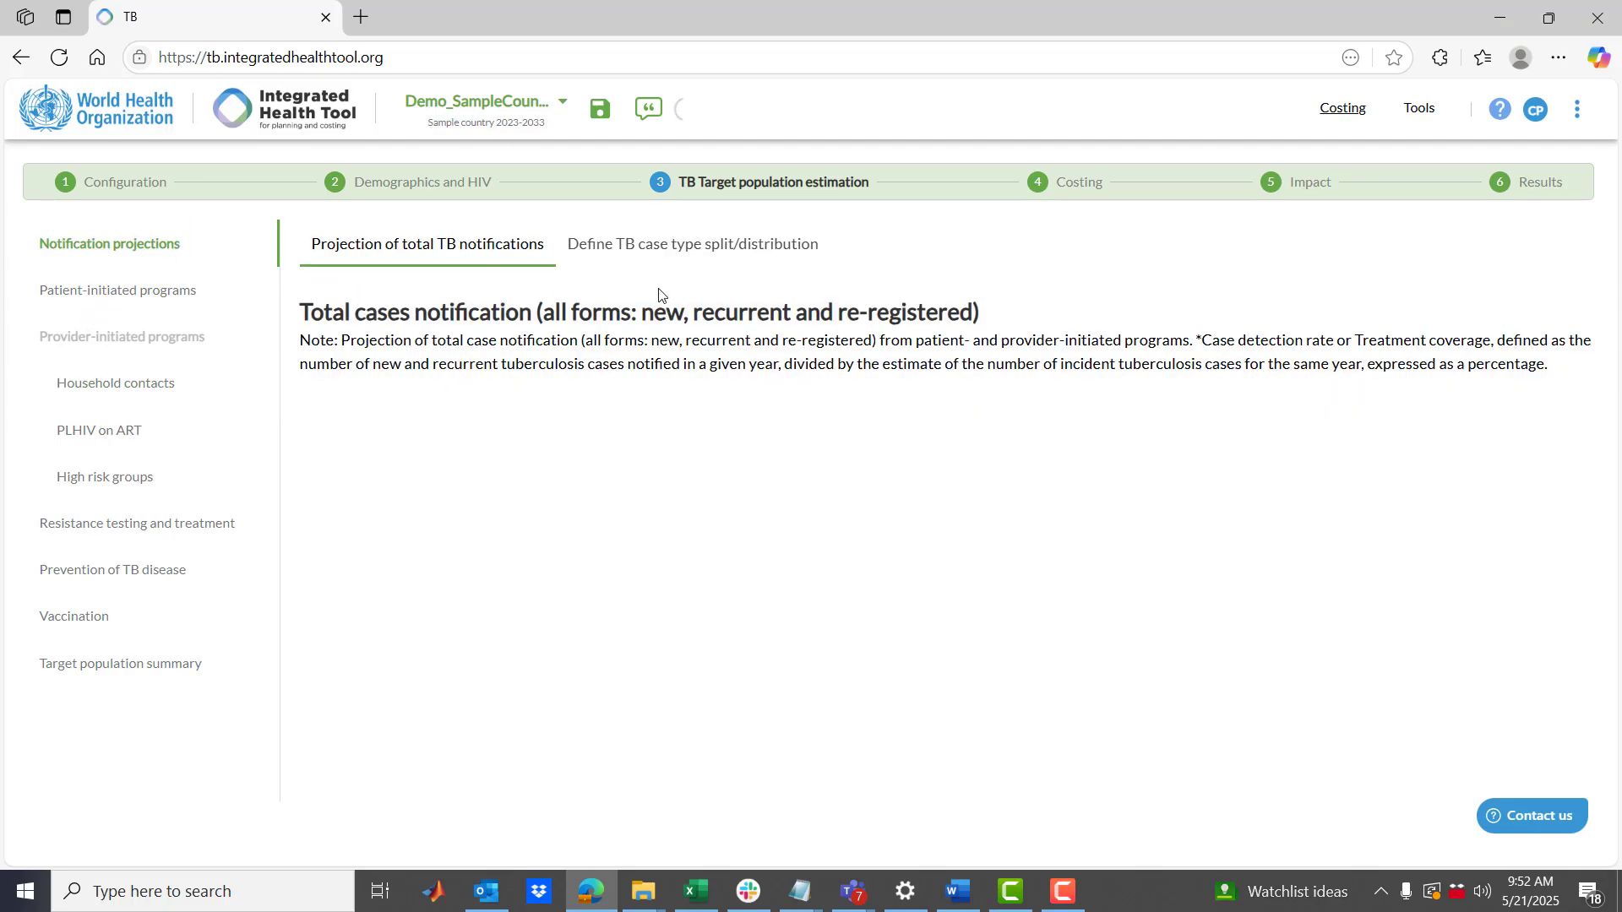
left_click(678, 249)
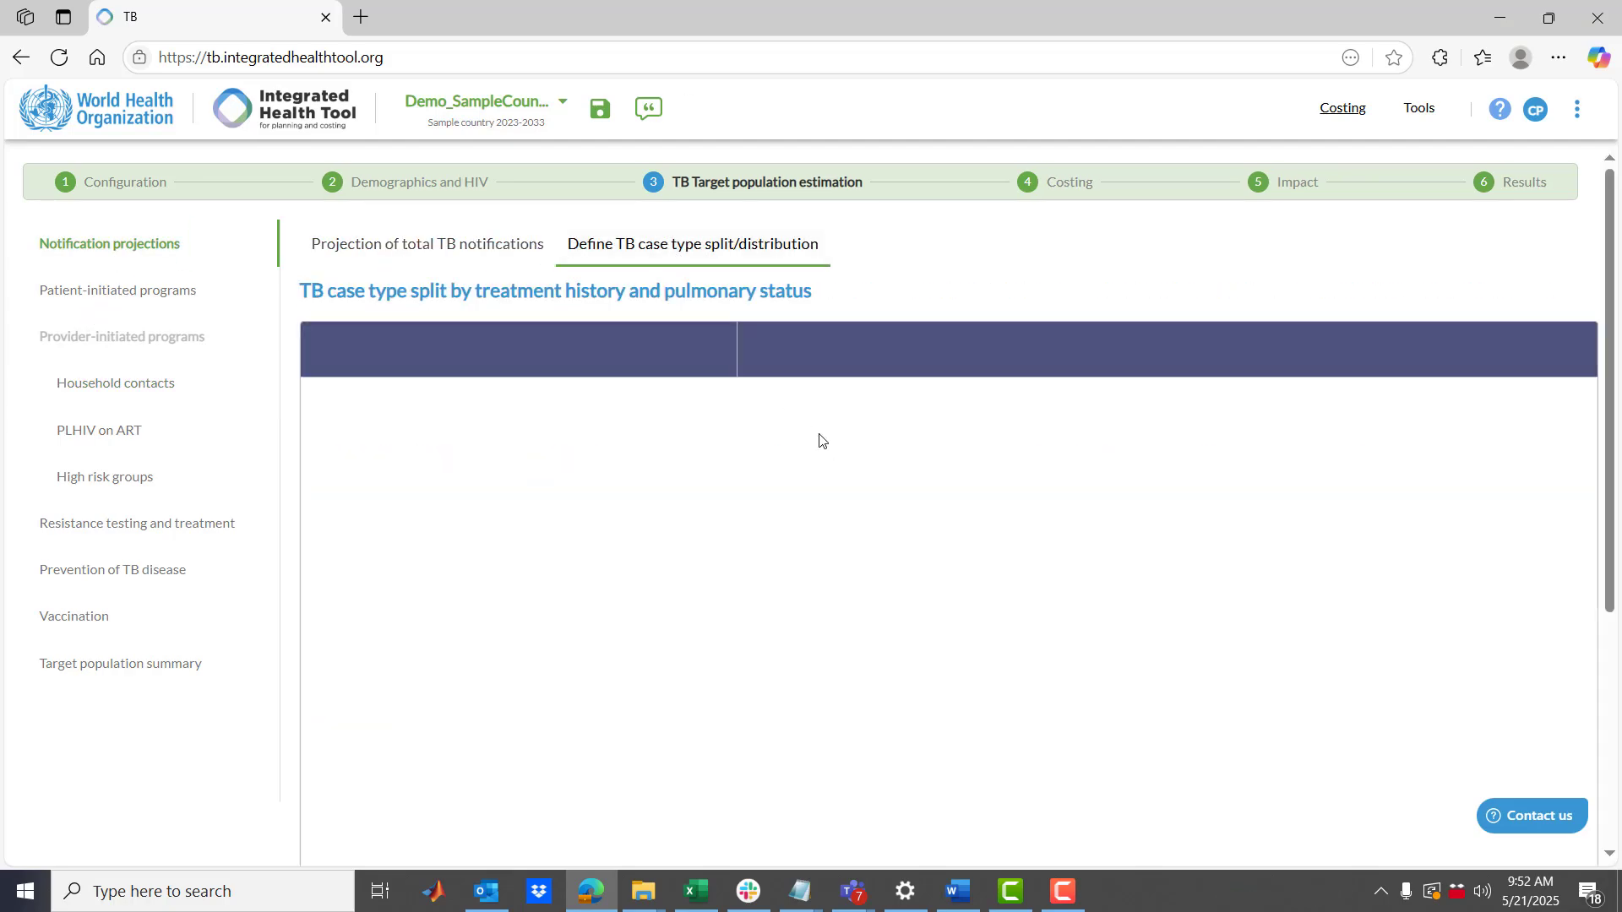
left_click(940, 421)
scroll(941, 435, "down", 4)
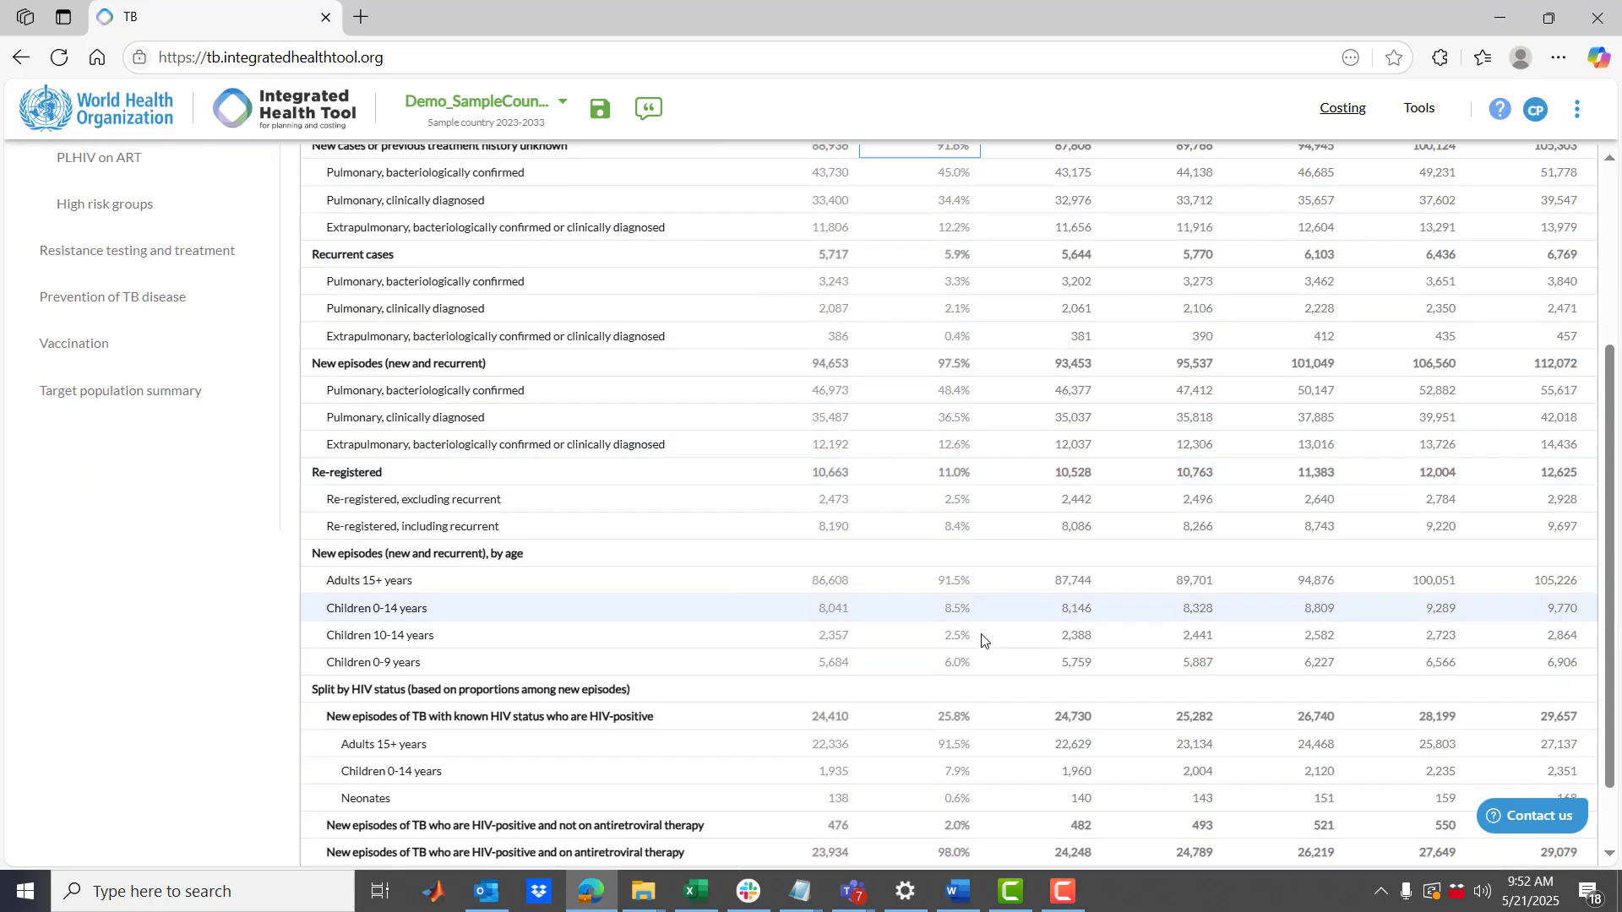
scroll(970, 645, "up", 4)
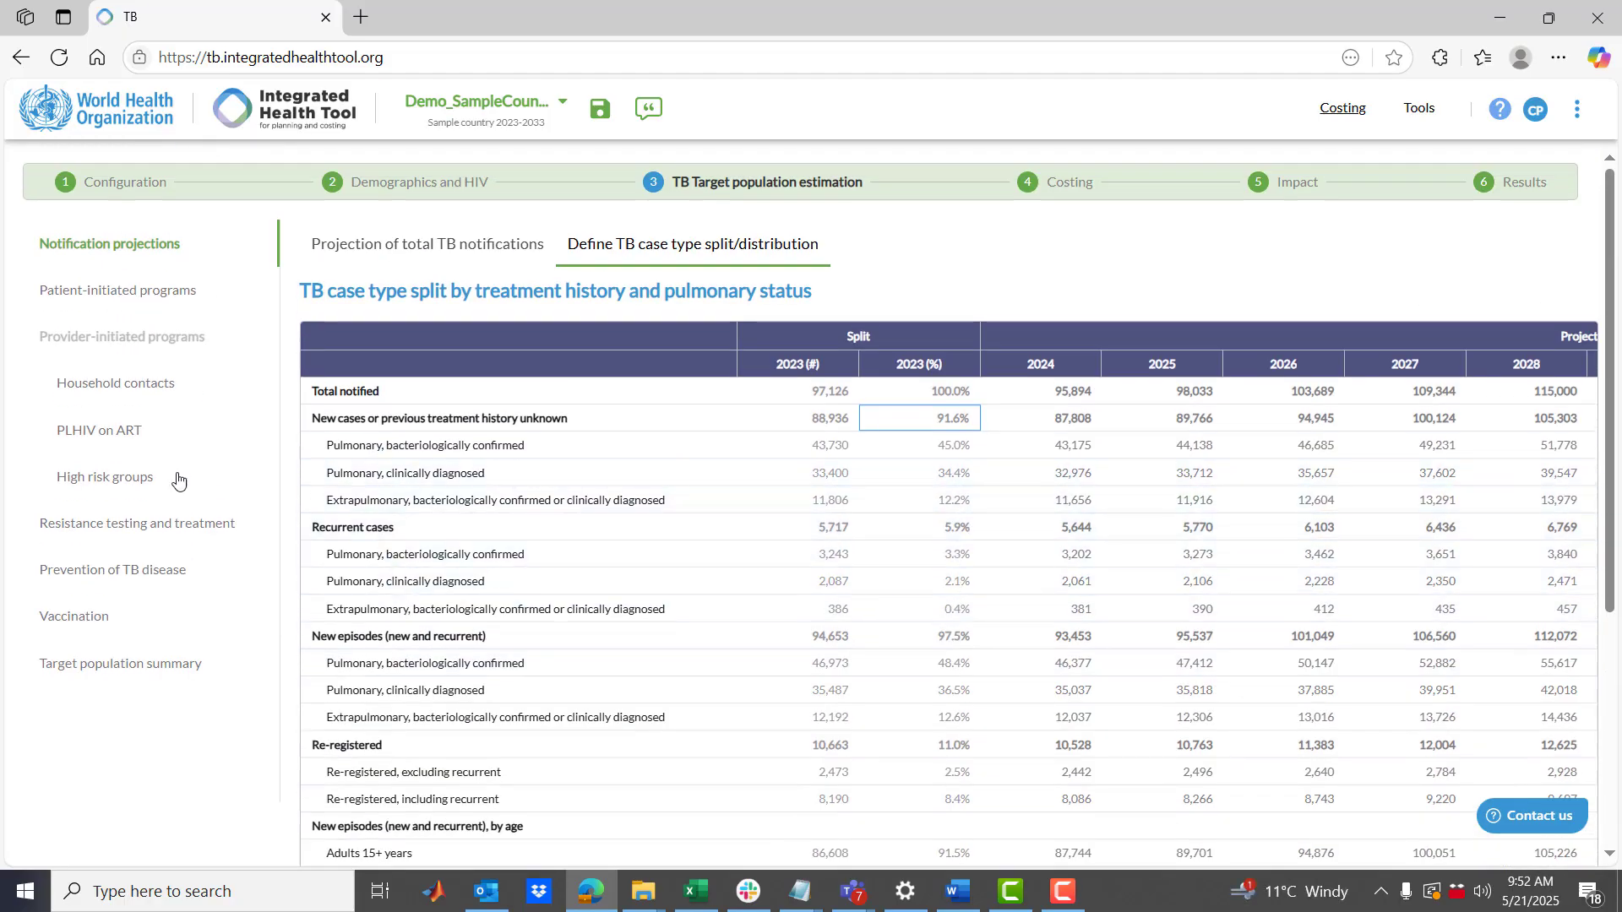
Review the household contact tracing coverage for households of index cases and contacts of new bacteriologically negative cases
left_click(93, 386)
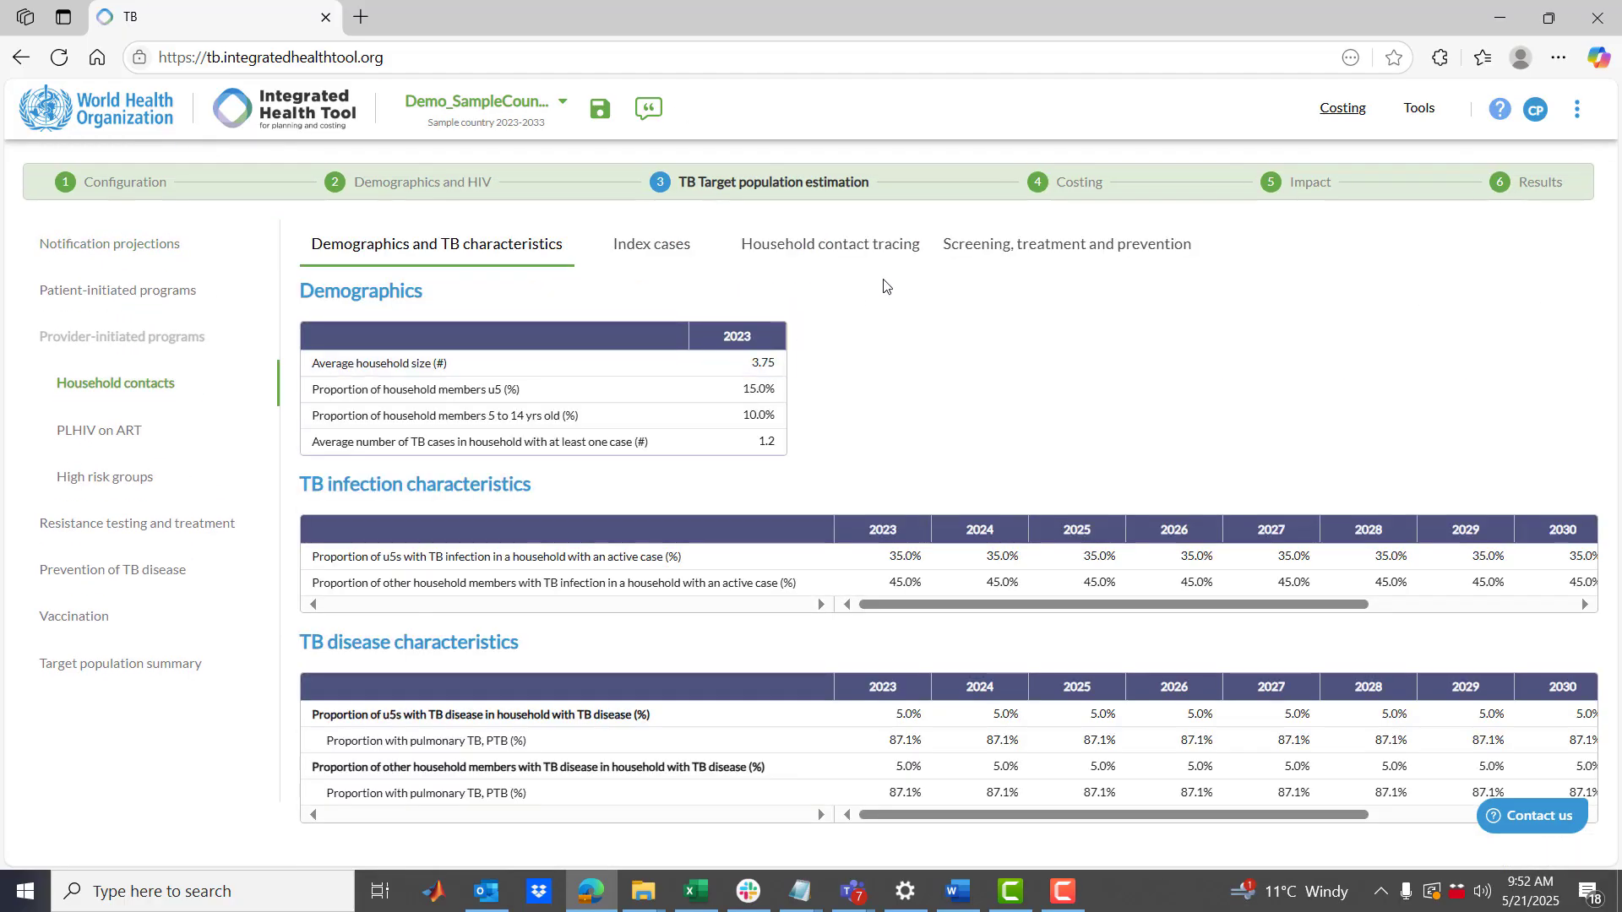
left_click(864, 248)
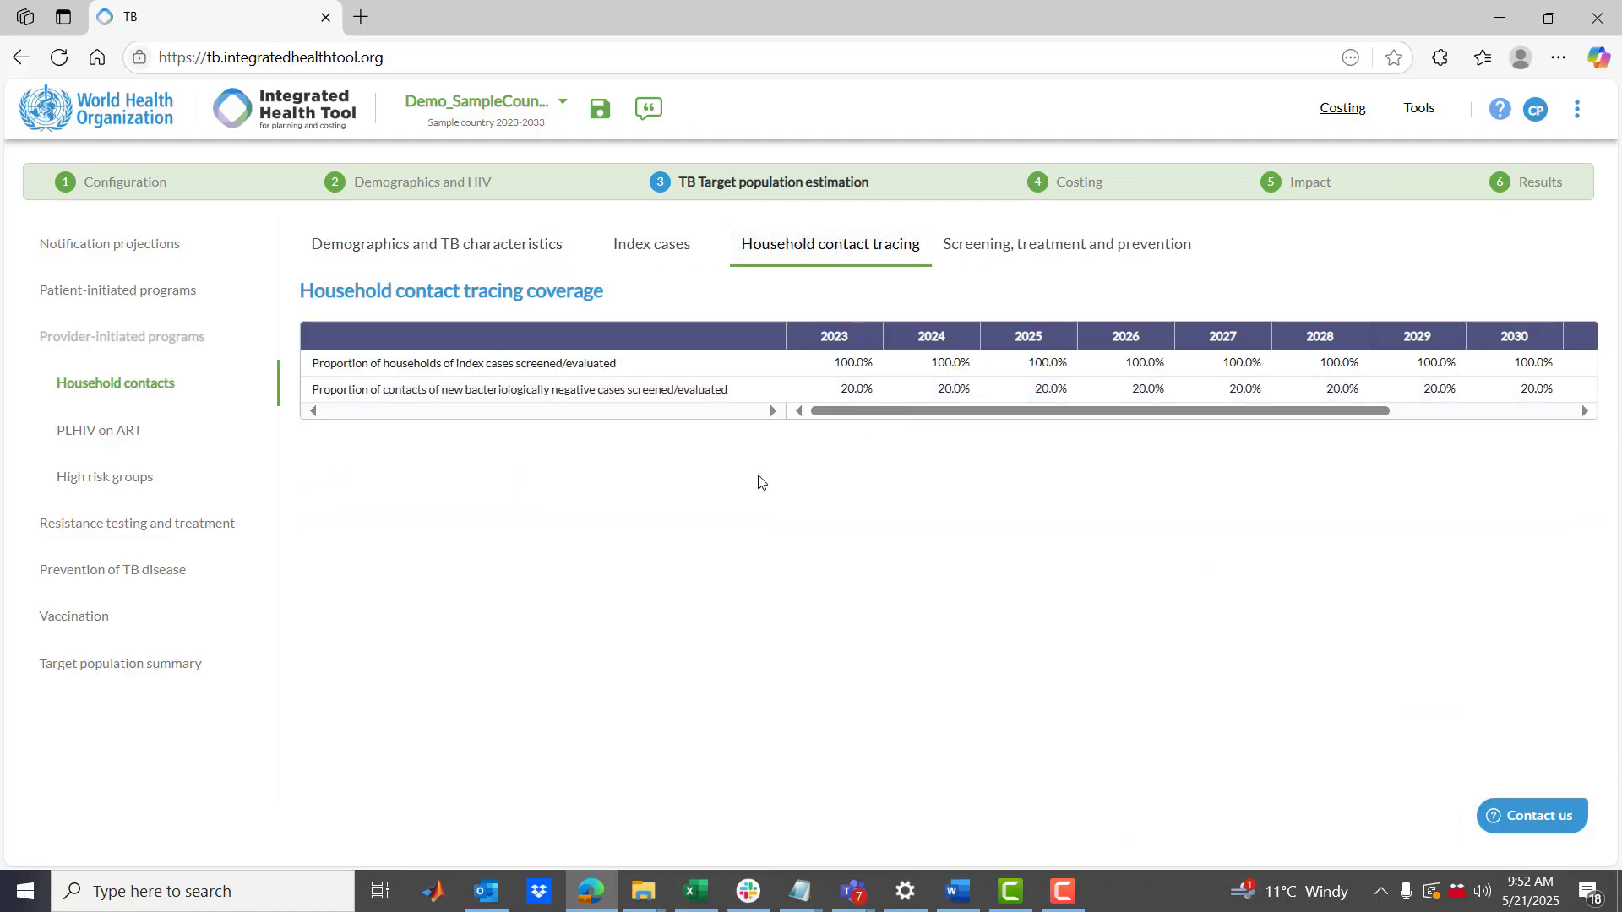
left_click(860, 371)
left_click_drag(860, 372, 1128, 365)
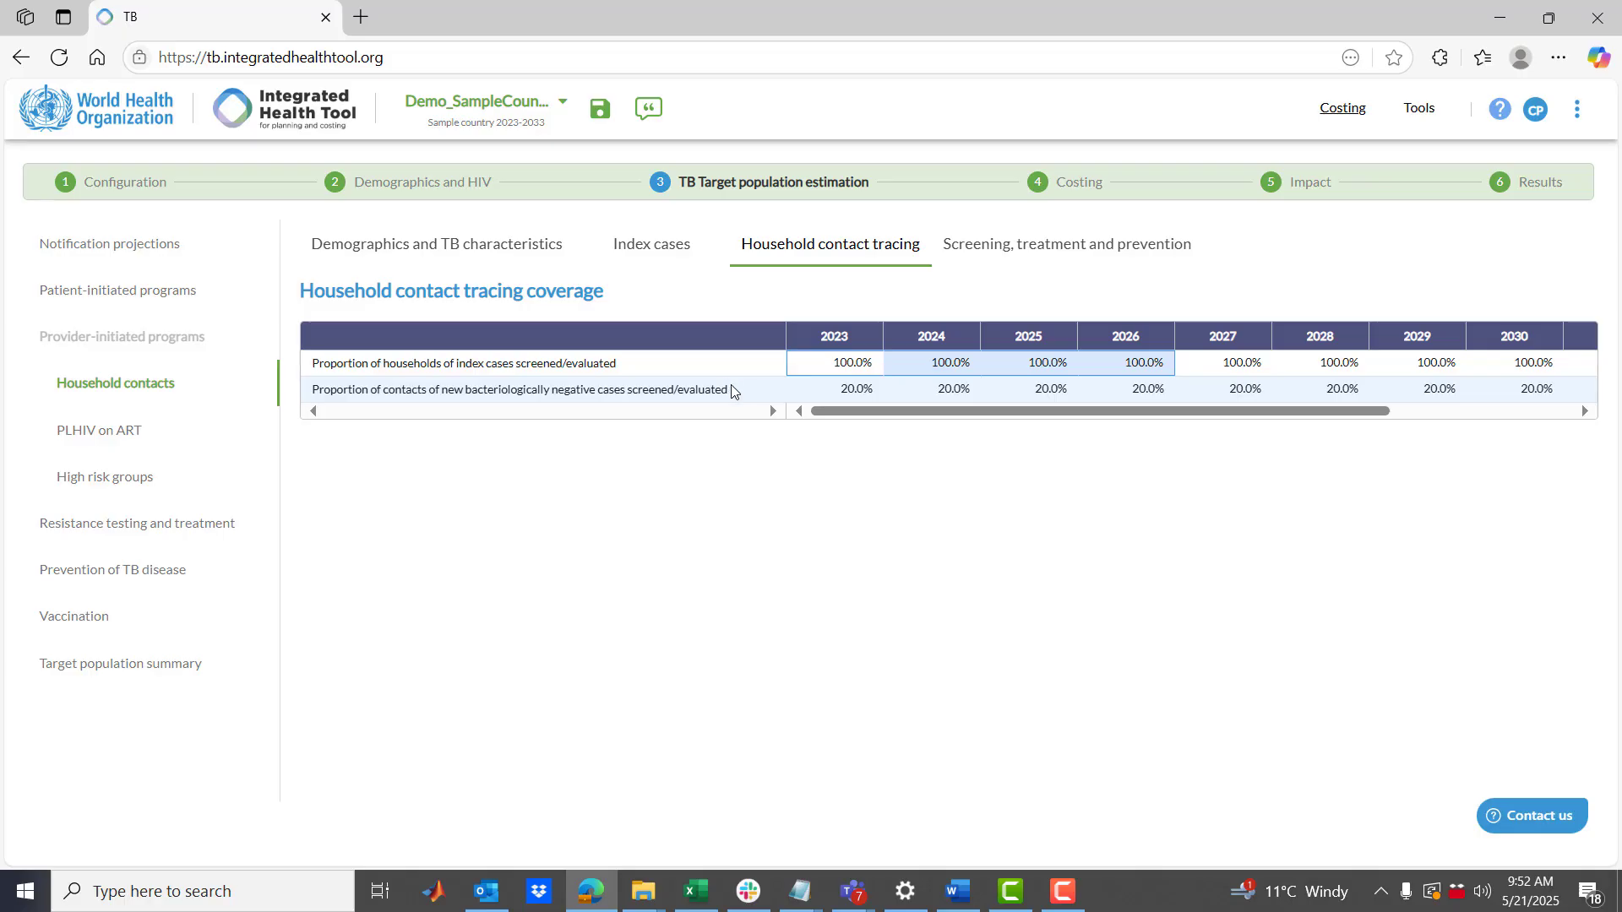
left_click(839, 364)
left_click(948, 364, "shift")
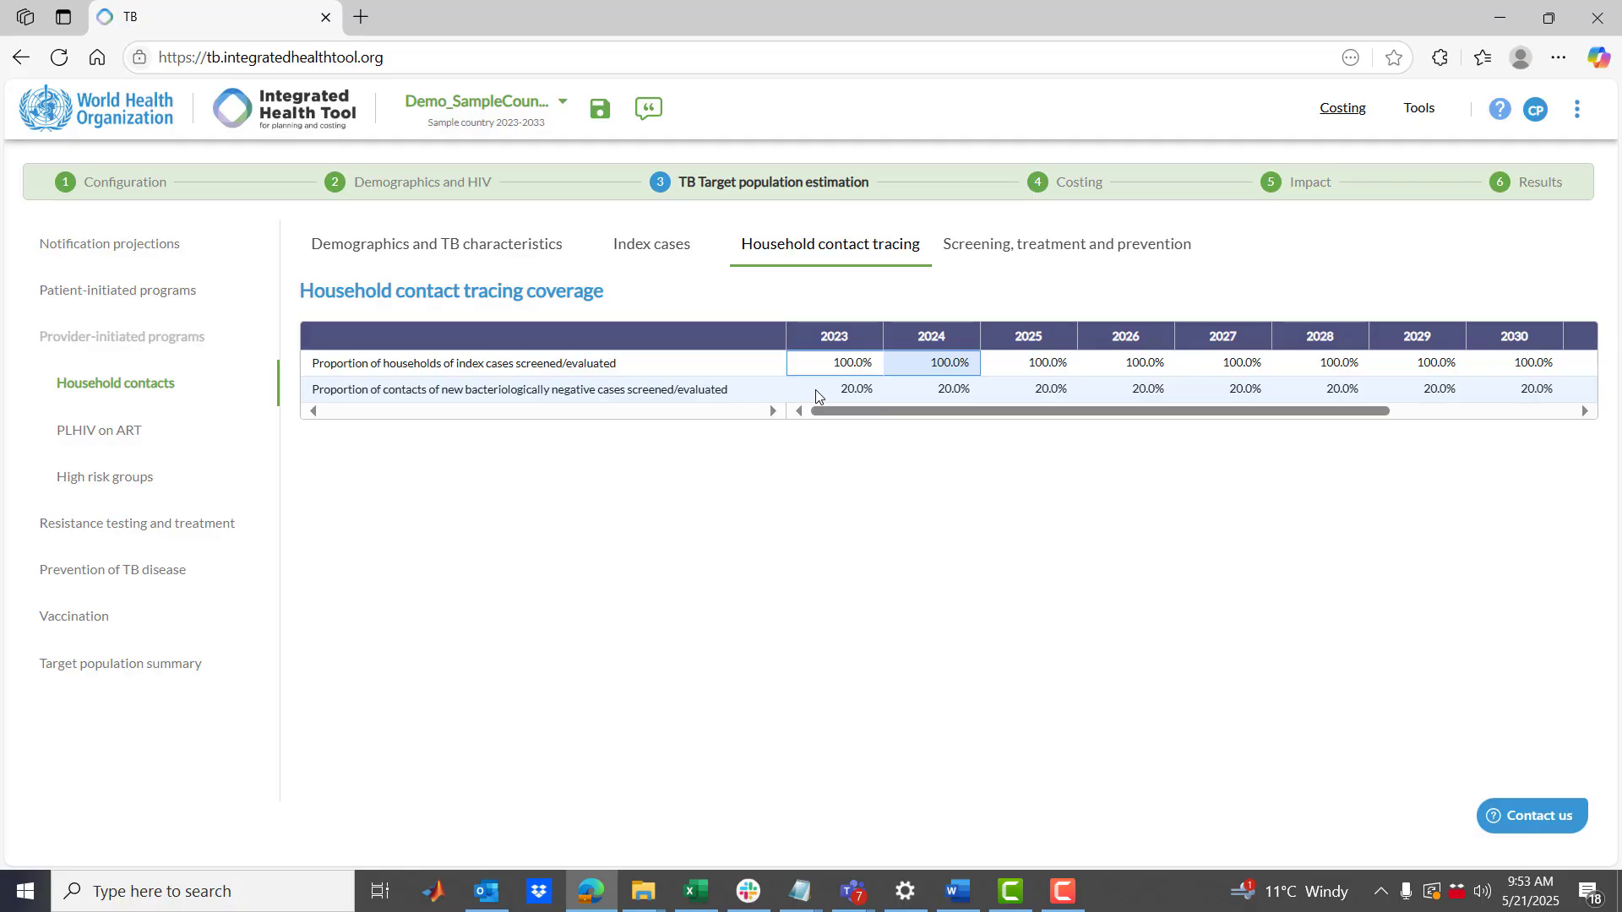
left_click_drag(836, 365, 1141, 363)
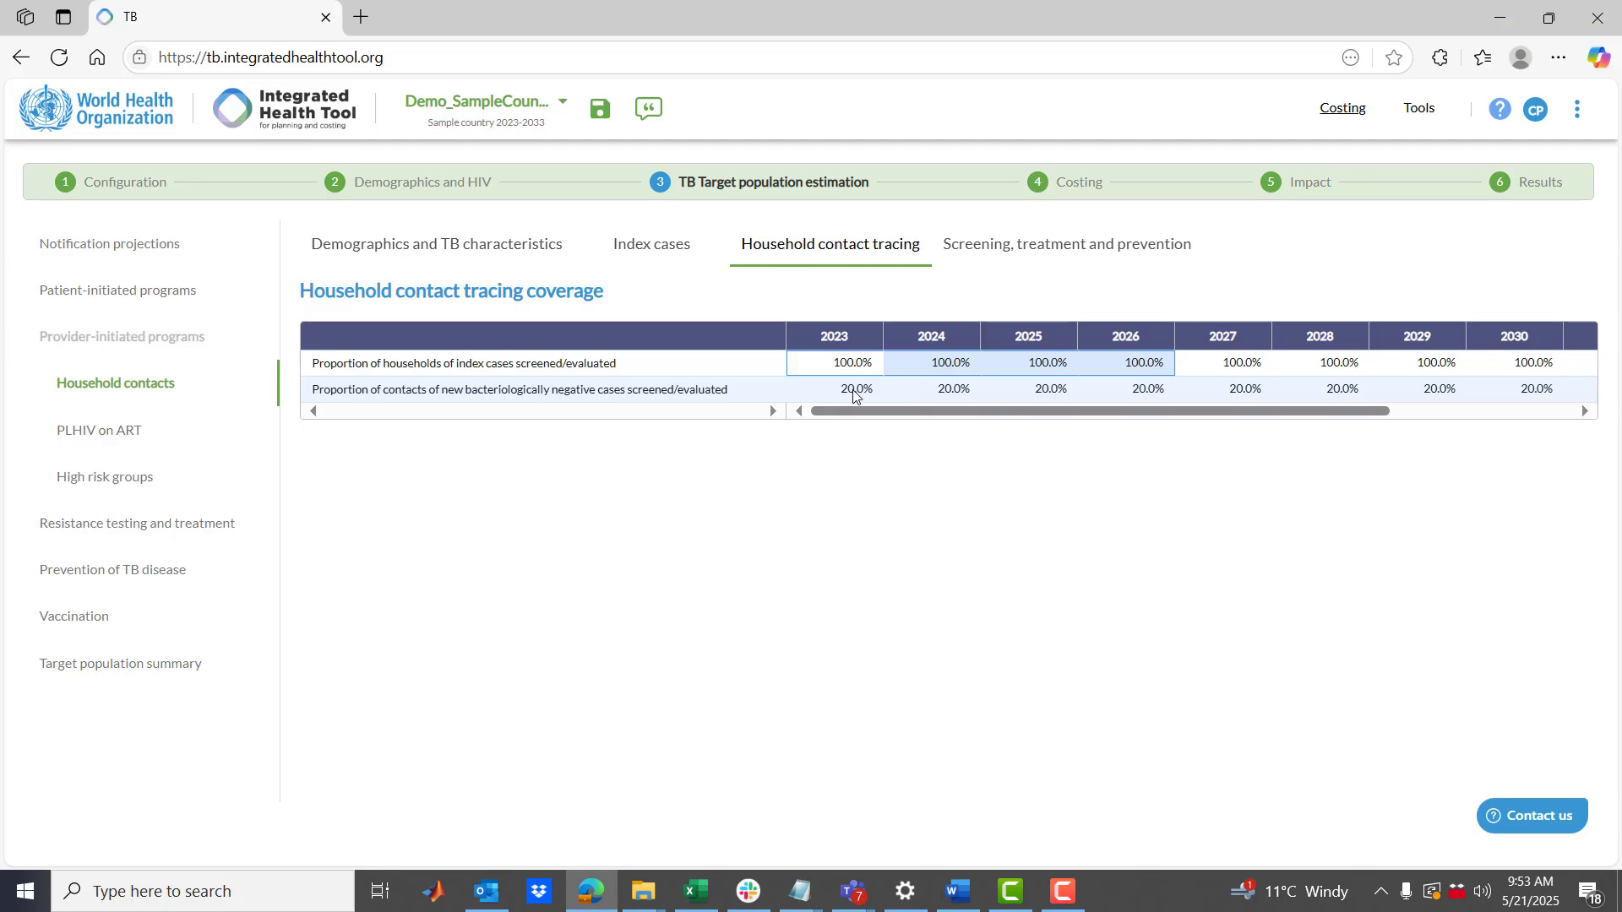
left_click_drag(855, 393, 1199, 389)
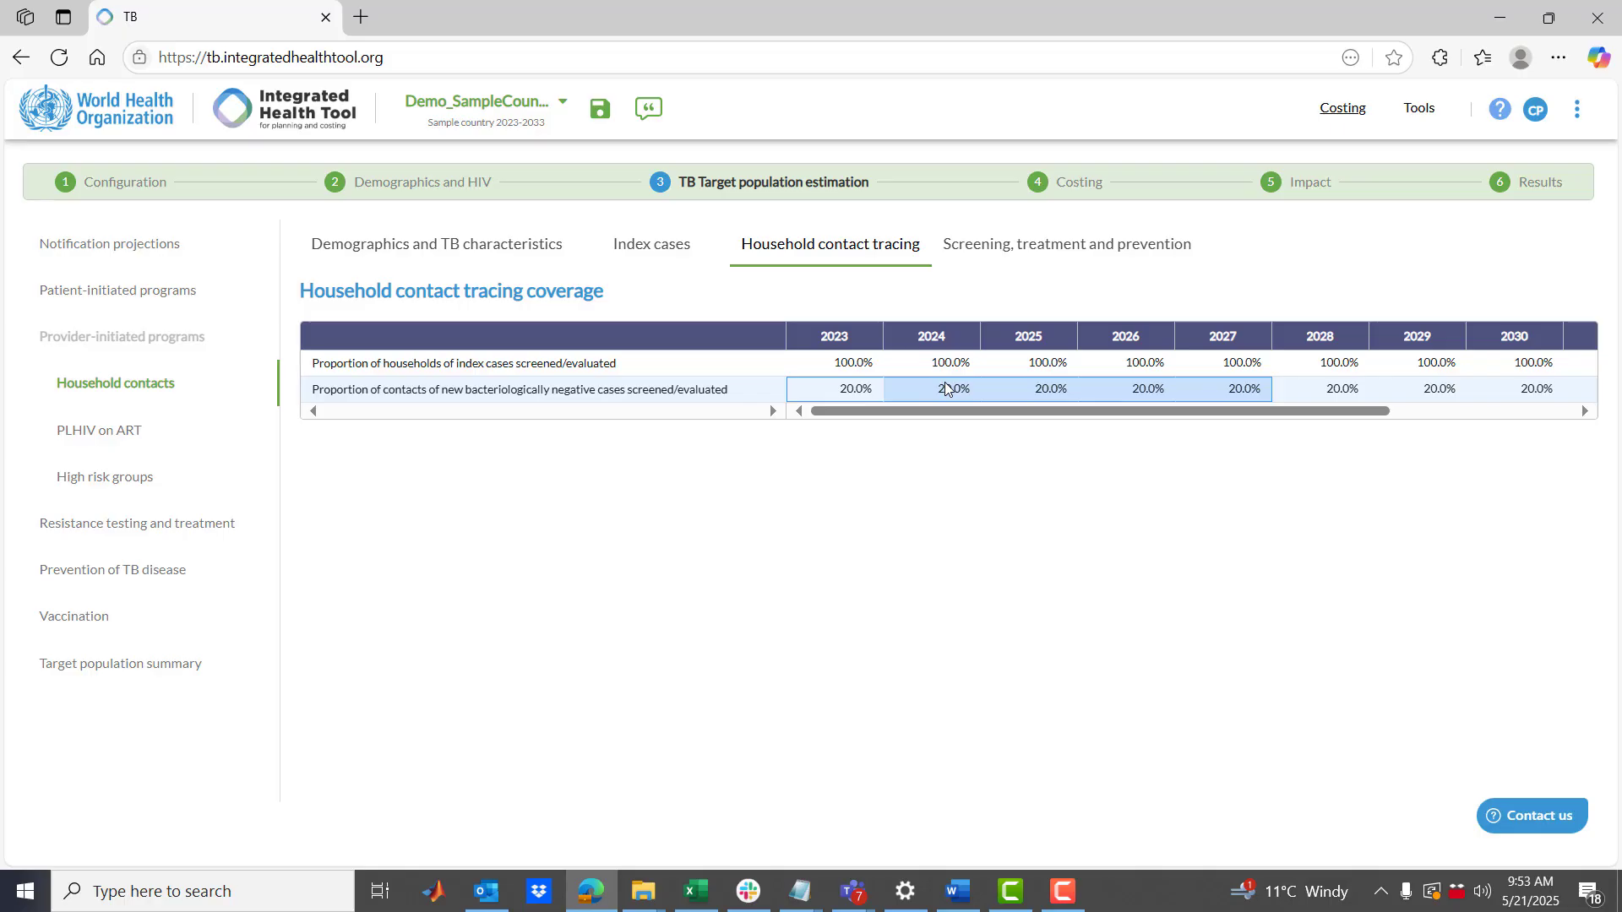
Open the household contacts' screening, treatment and prevention section and examine the proportion screened from 2023 to 2025
left_click(1039, 246)
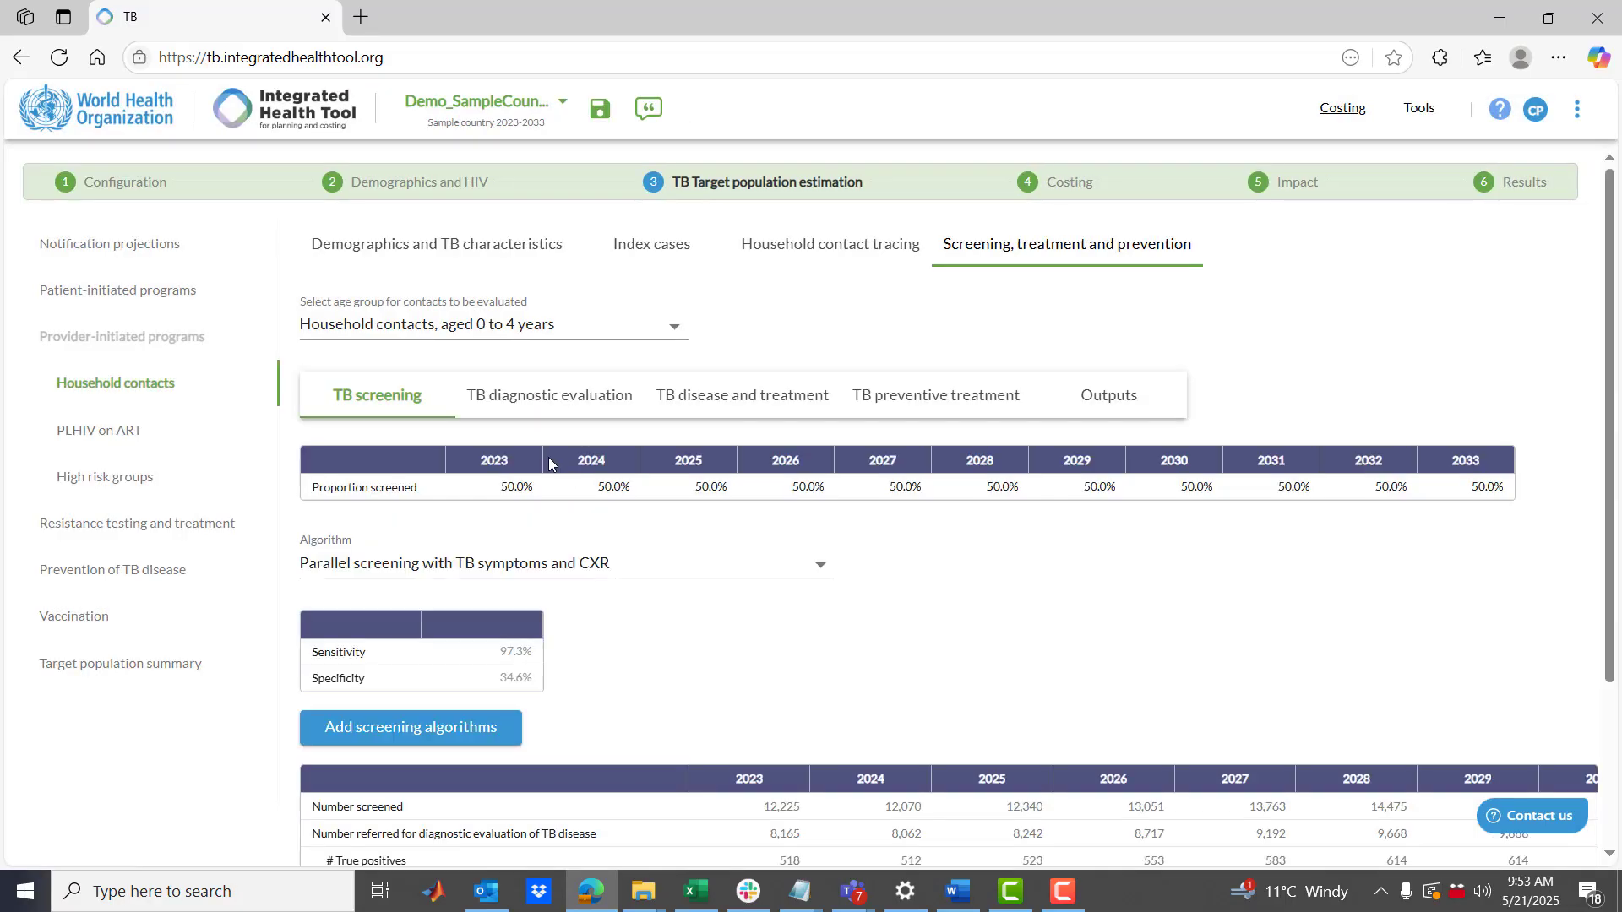
scroll(556, 476, "down", 1)
scroll(558, 476, "down", 1)
scroll(582, 464, "up", 1)
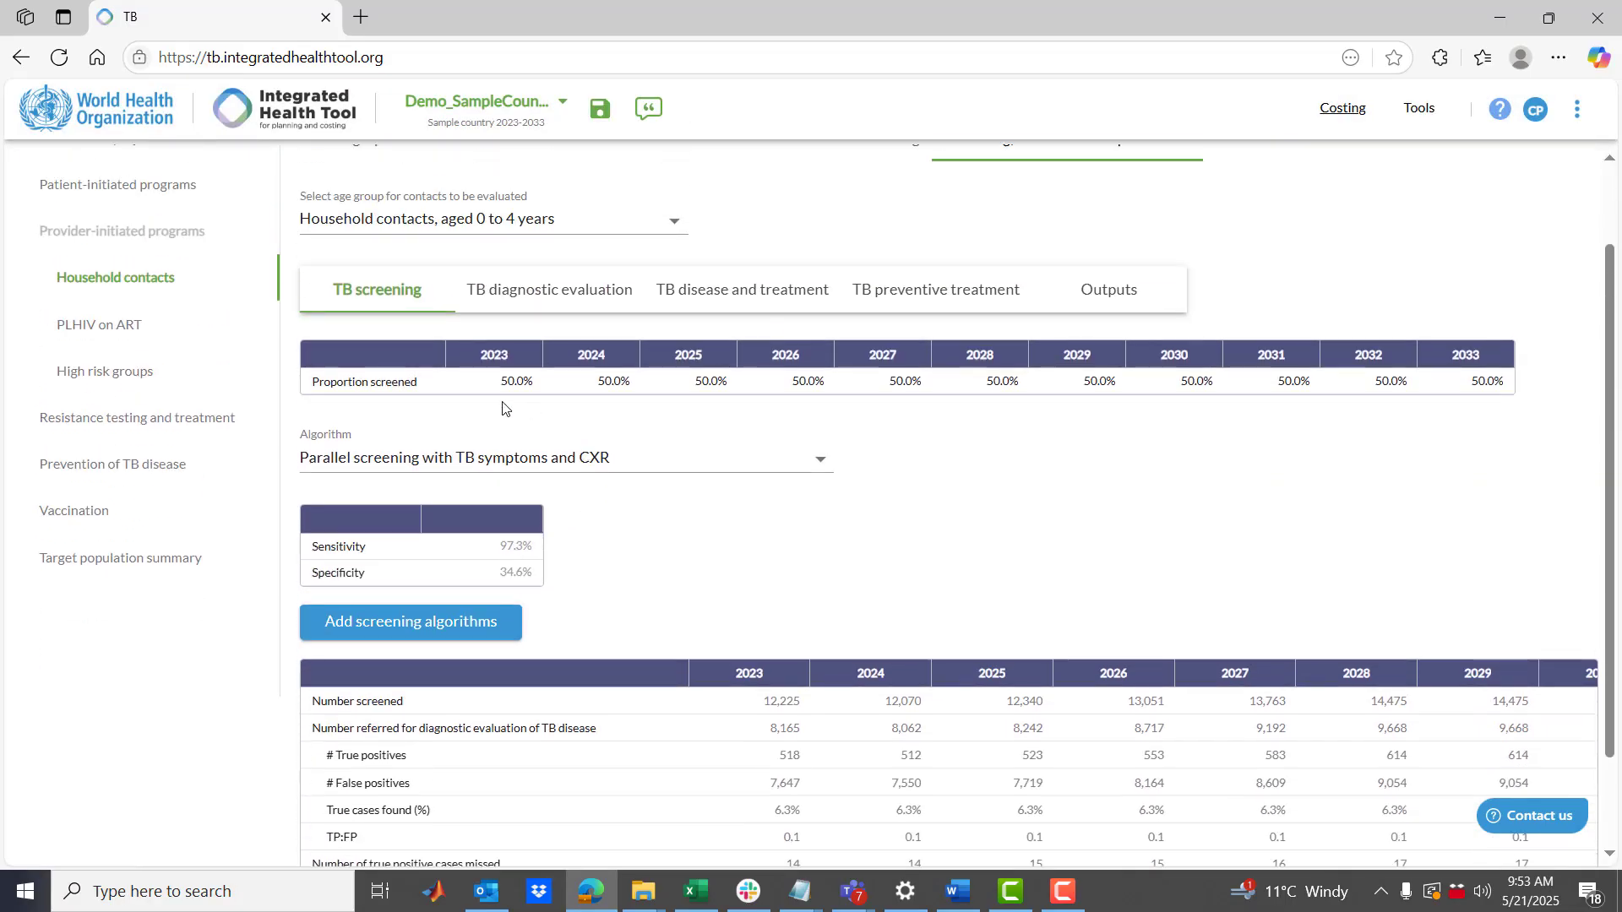
left_click(524, 383)
left_click_drag(524, 383, 706, 380)
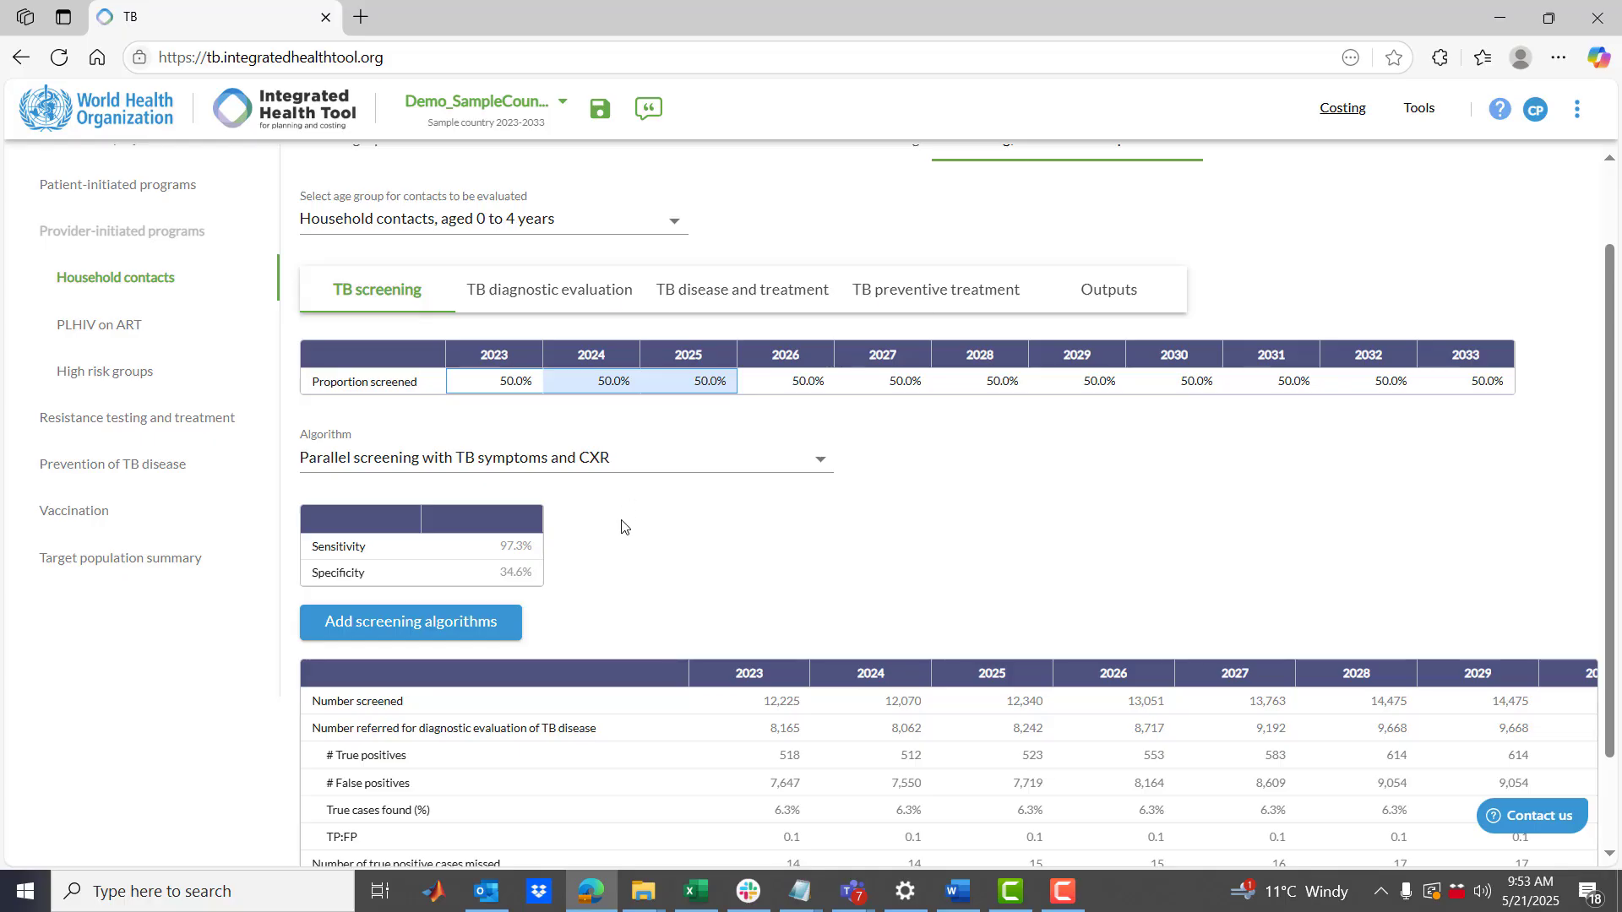
Reopen the household contacts' TB screening inputs, keep the age group at 0 to 4 years, and review the proportion screened from 2023 to 2027
left_click(106, 422)
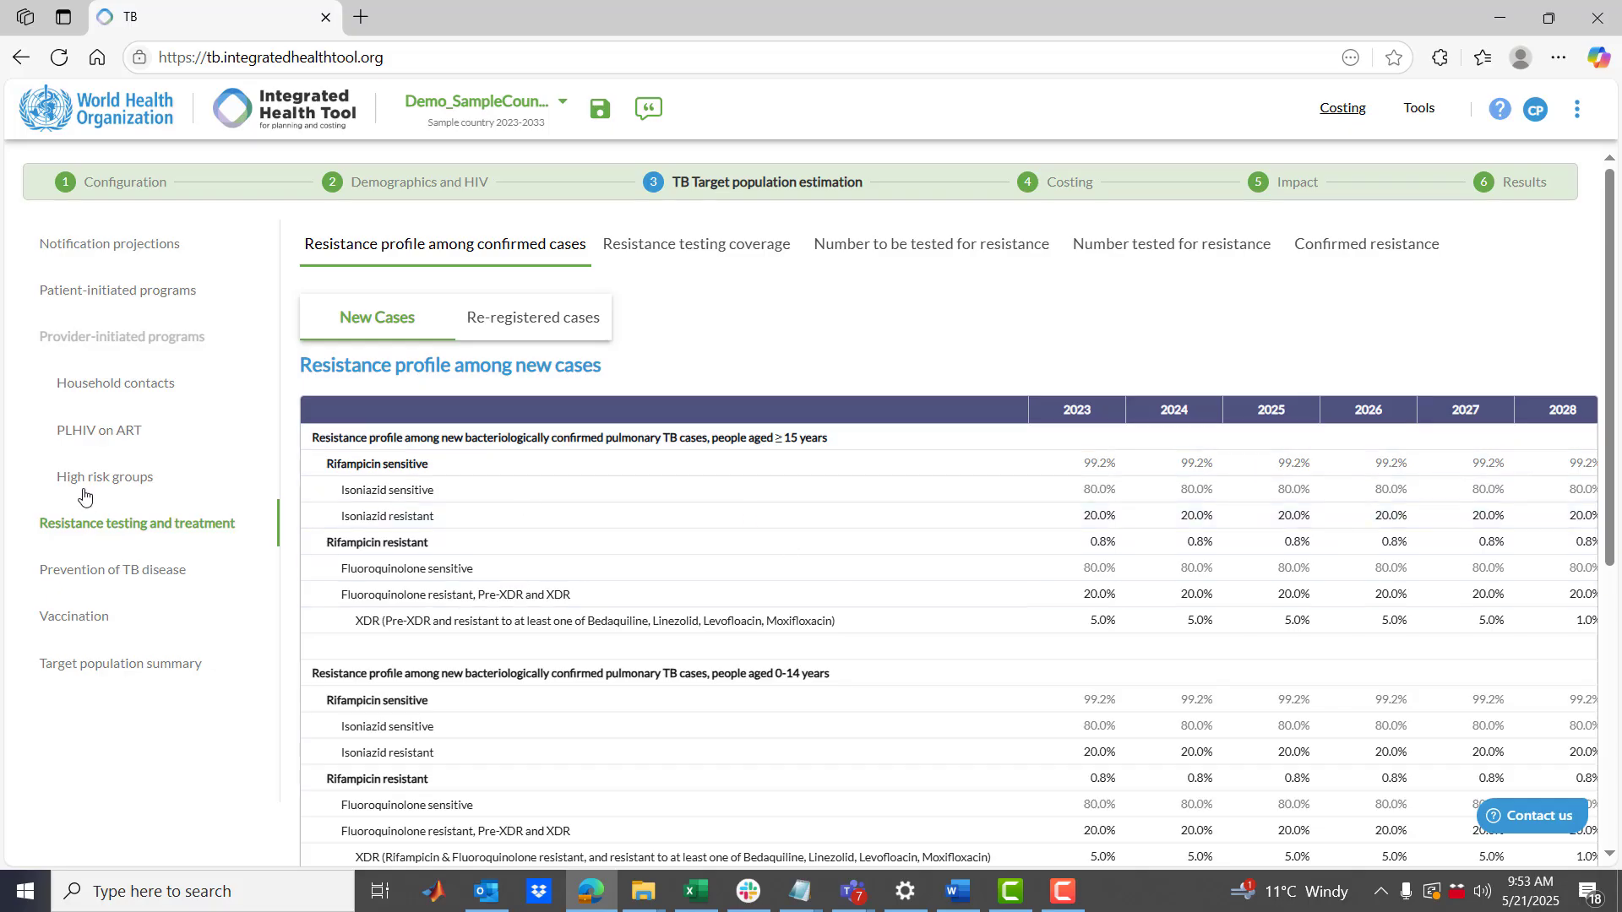
left_click(112, 390)
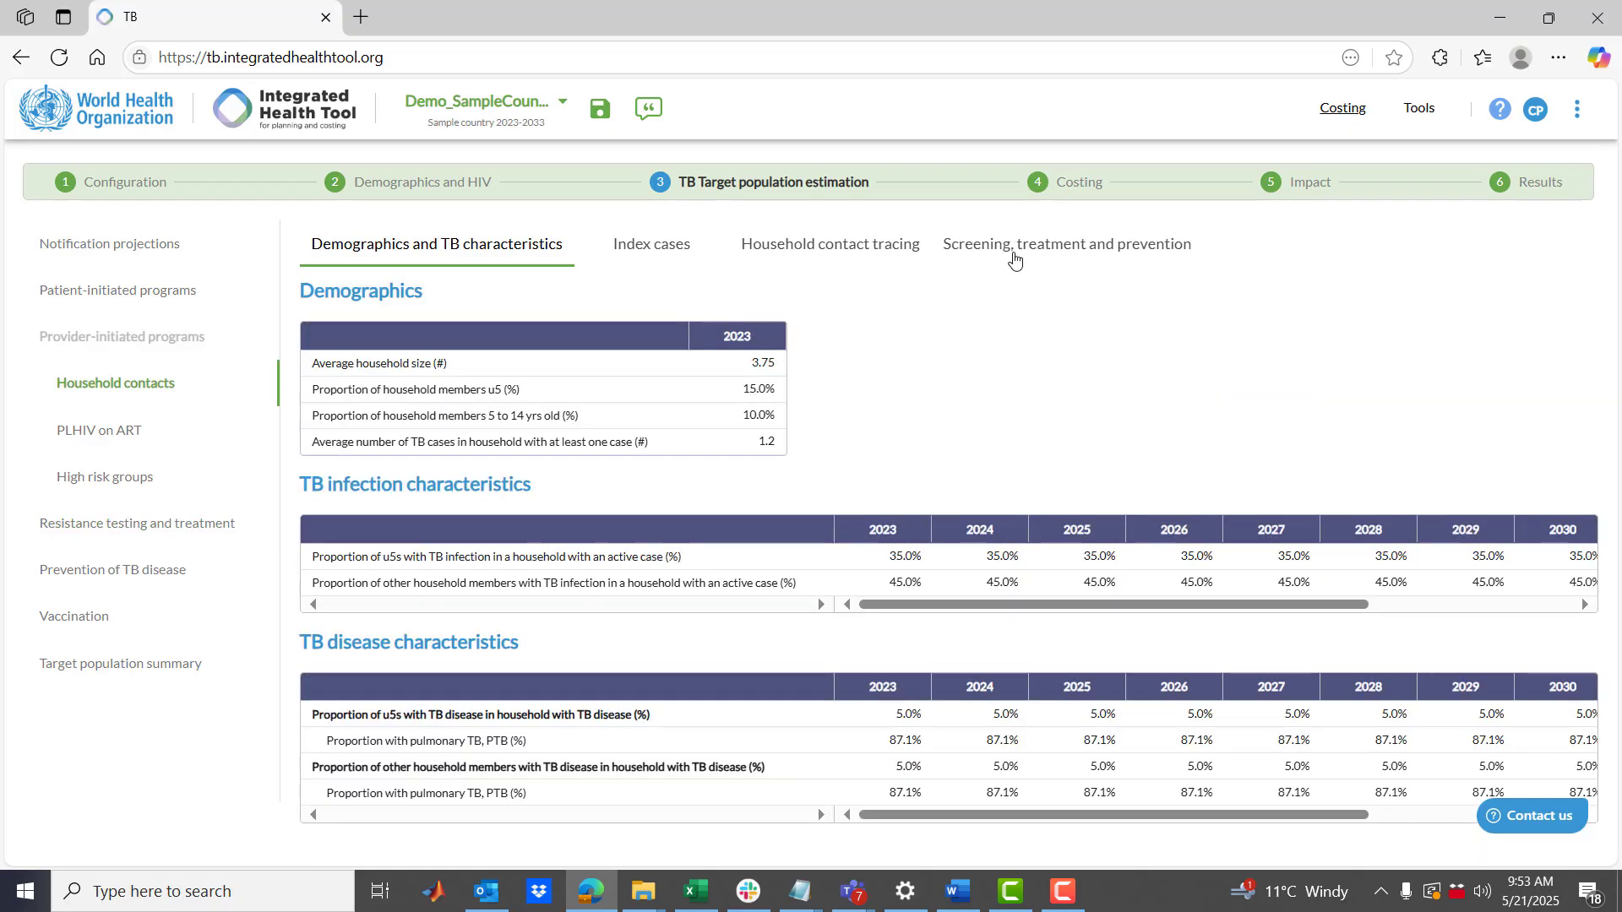
left_click(1044, 244)
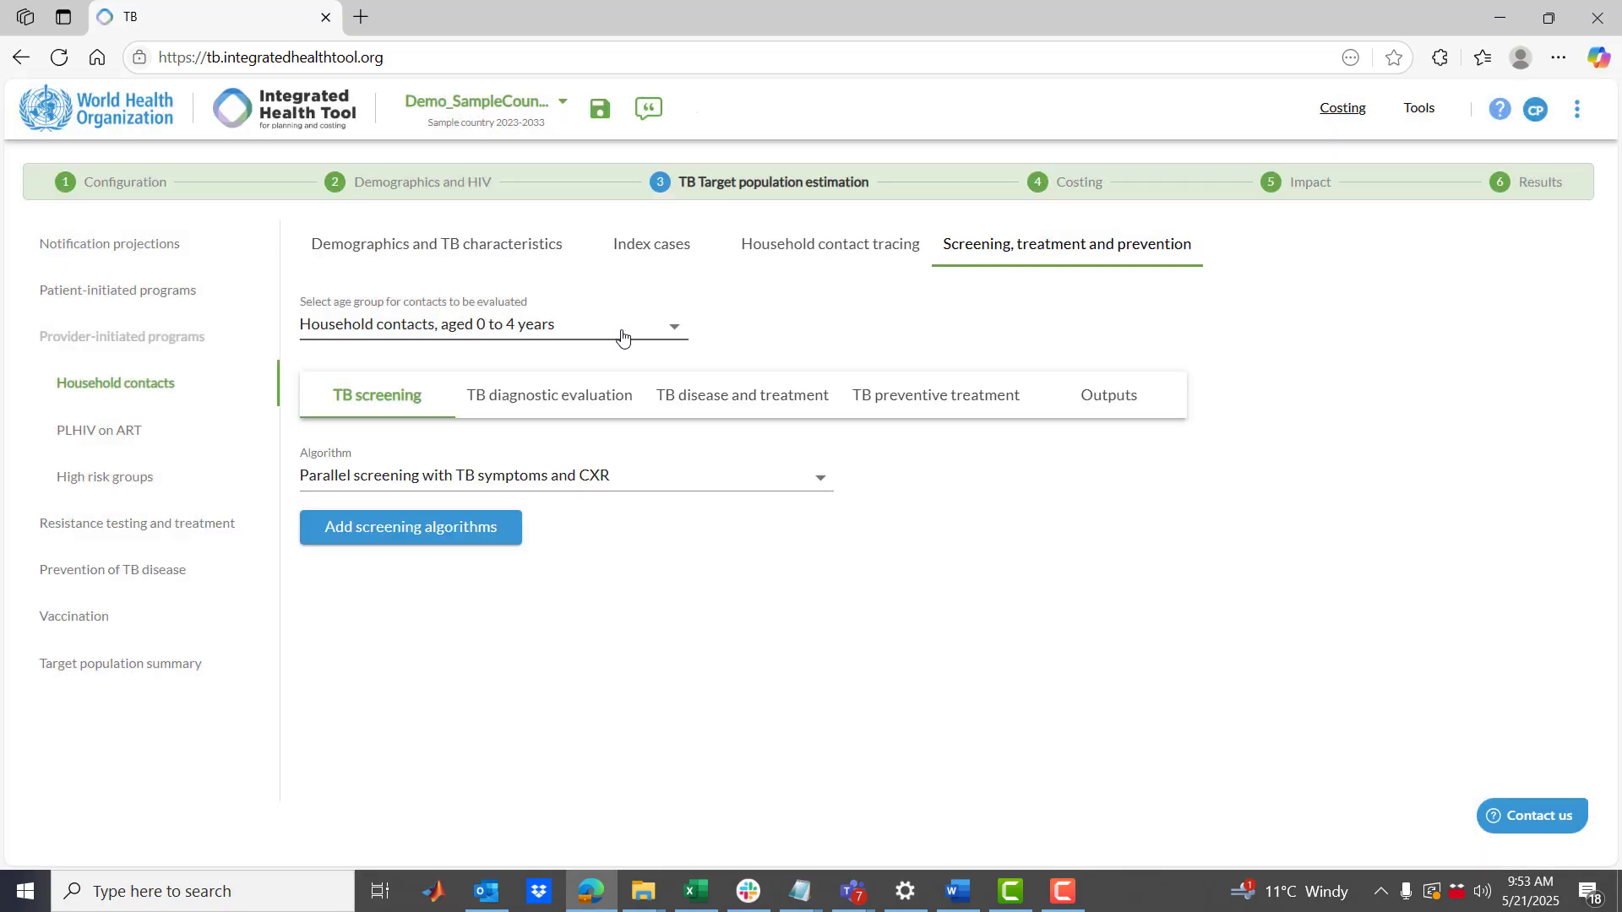
left_click(625, 335)
left_click(584, 327)
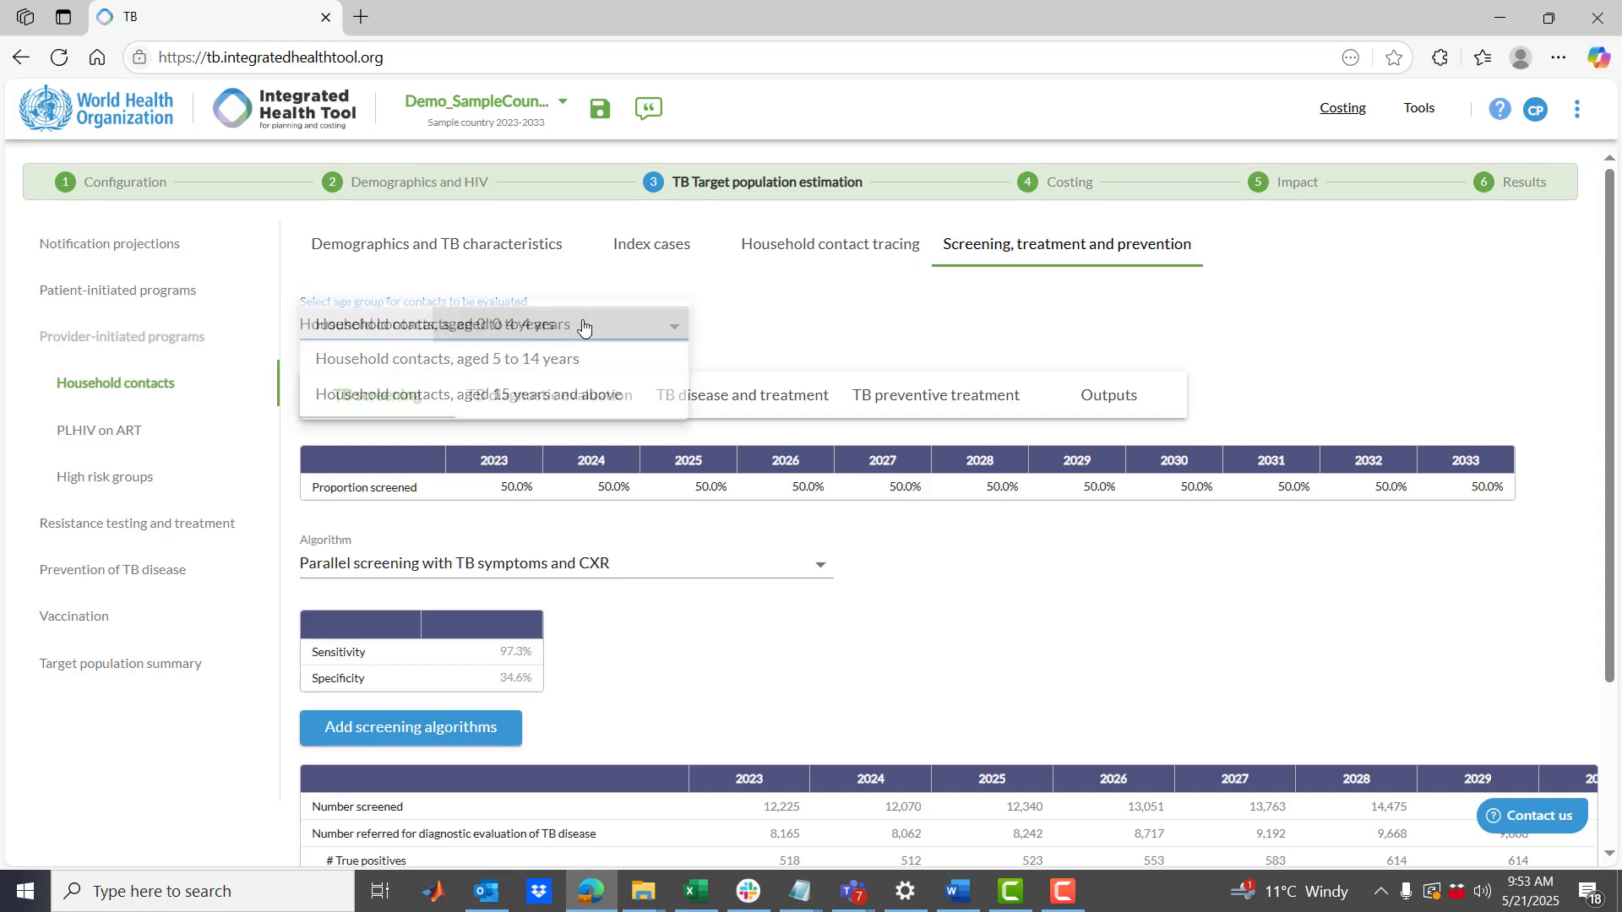
scroll(720, 561, "down", 3)
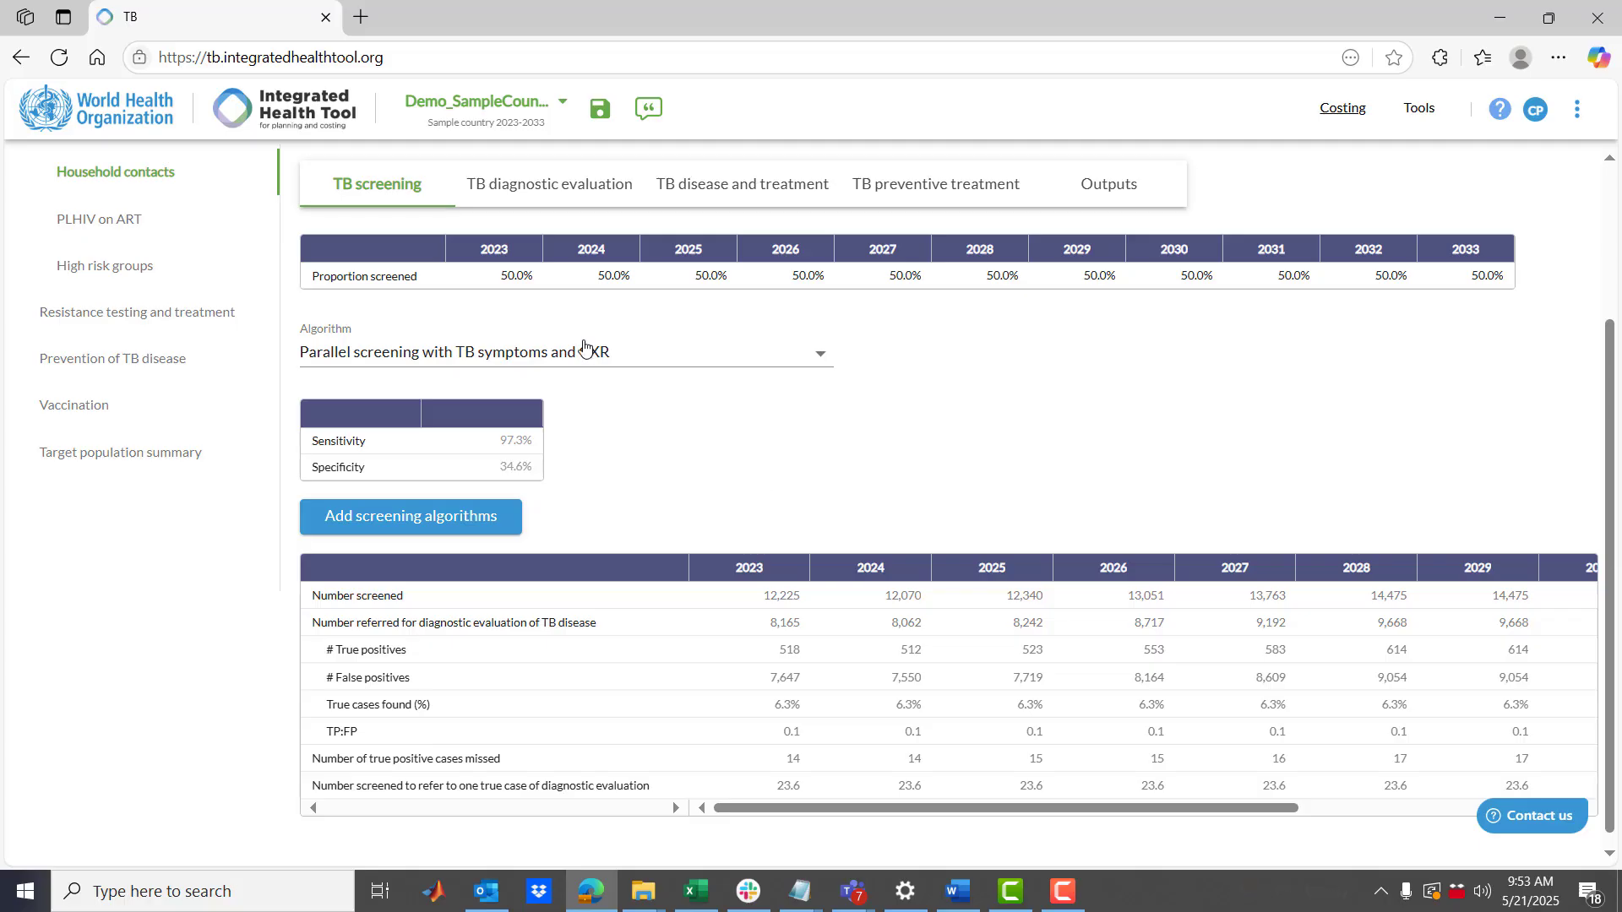
left_click_drag(525, 278, 912, 274)
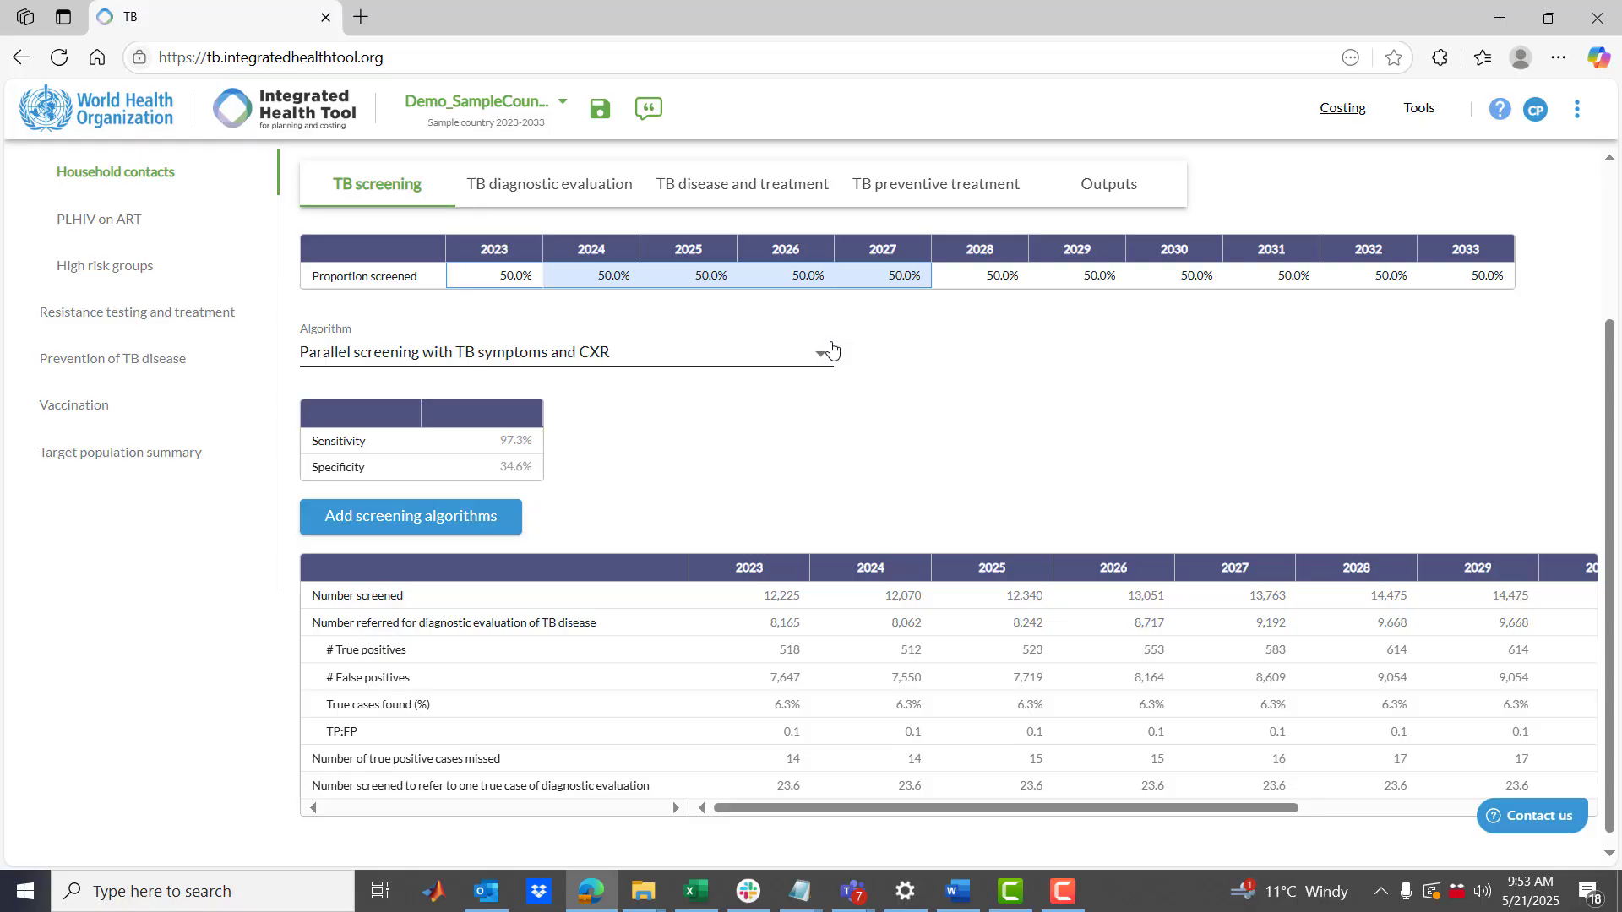
Set the proportion screened for 2028 to 100% for household contacts aged 0 to 4 years
left_click(522, 279)
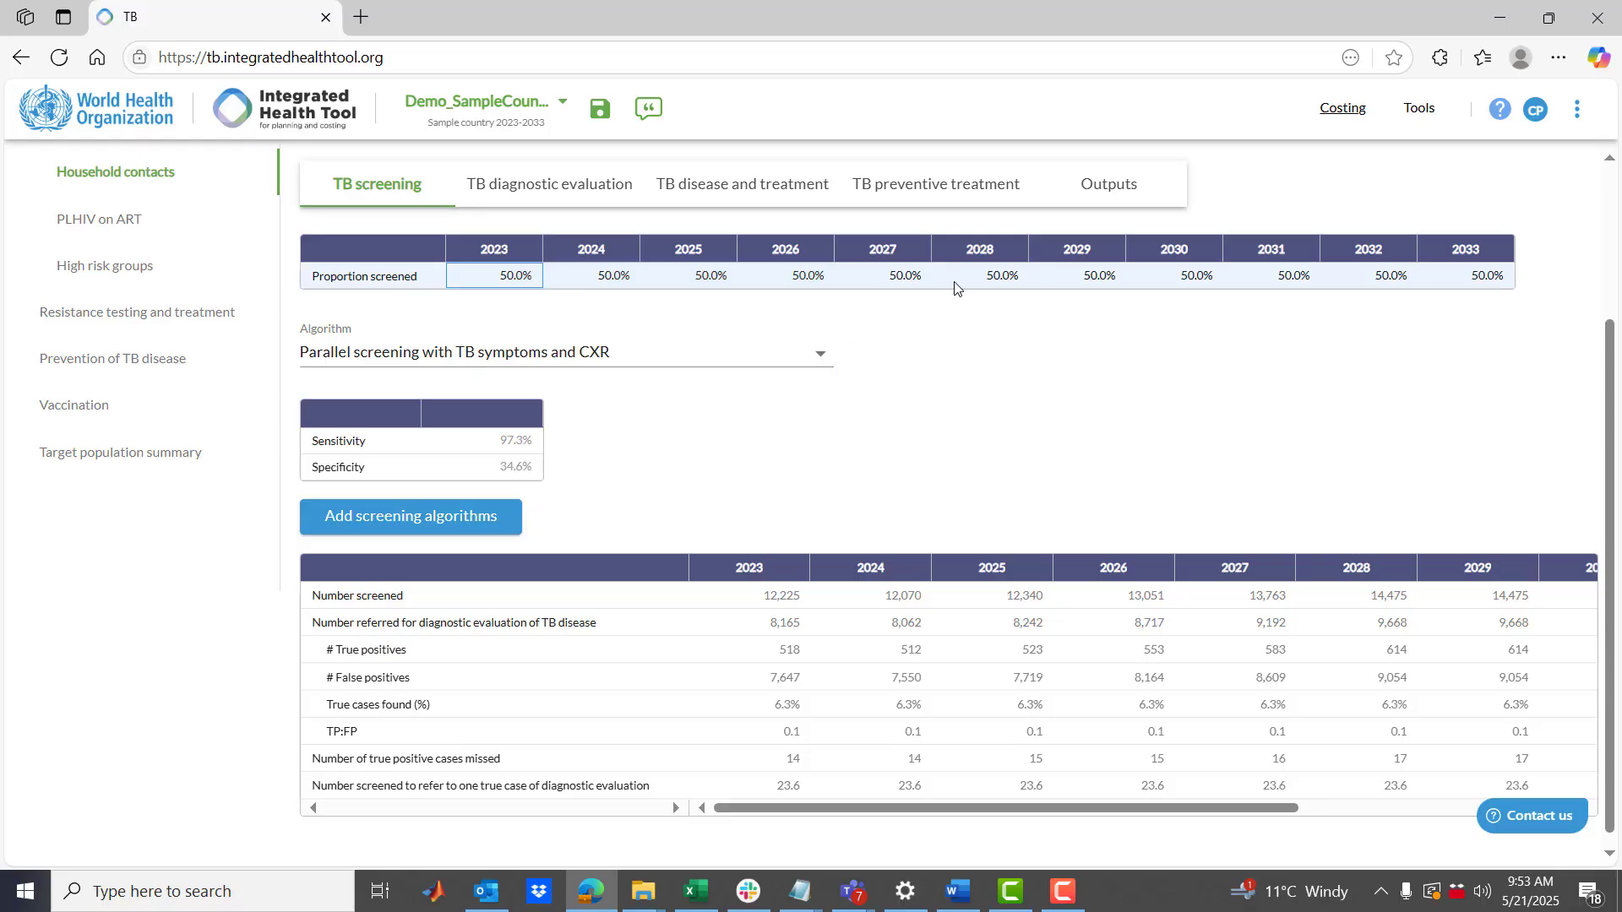
left_click(981, 279)
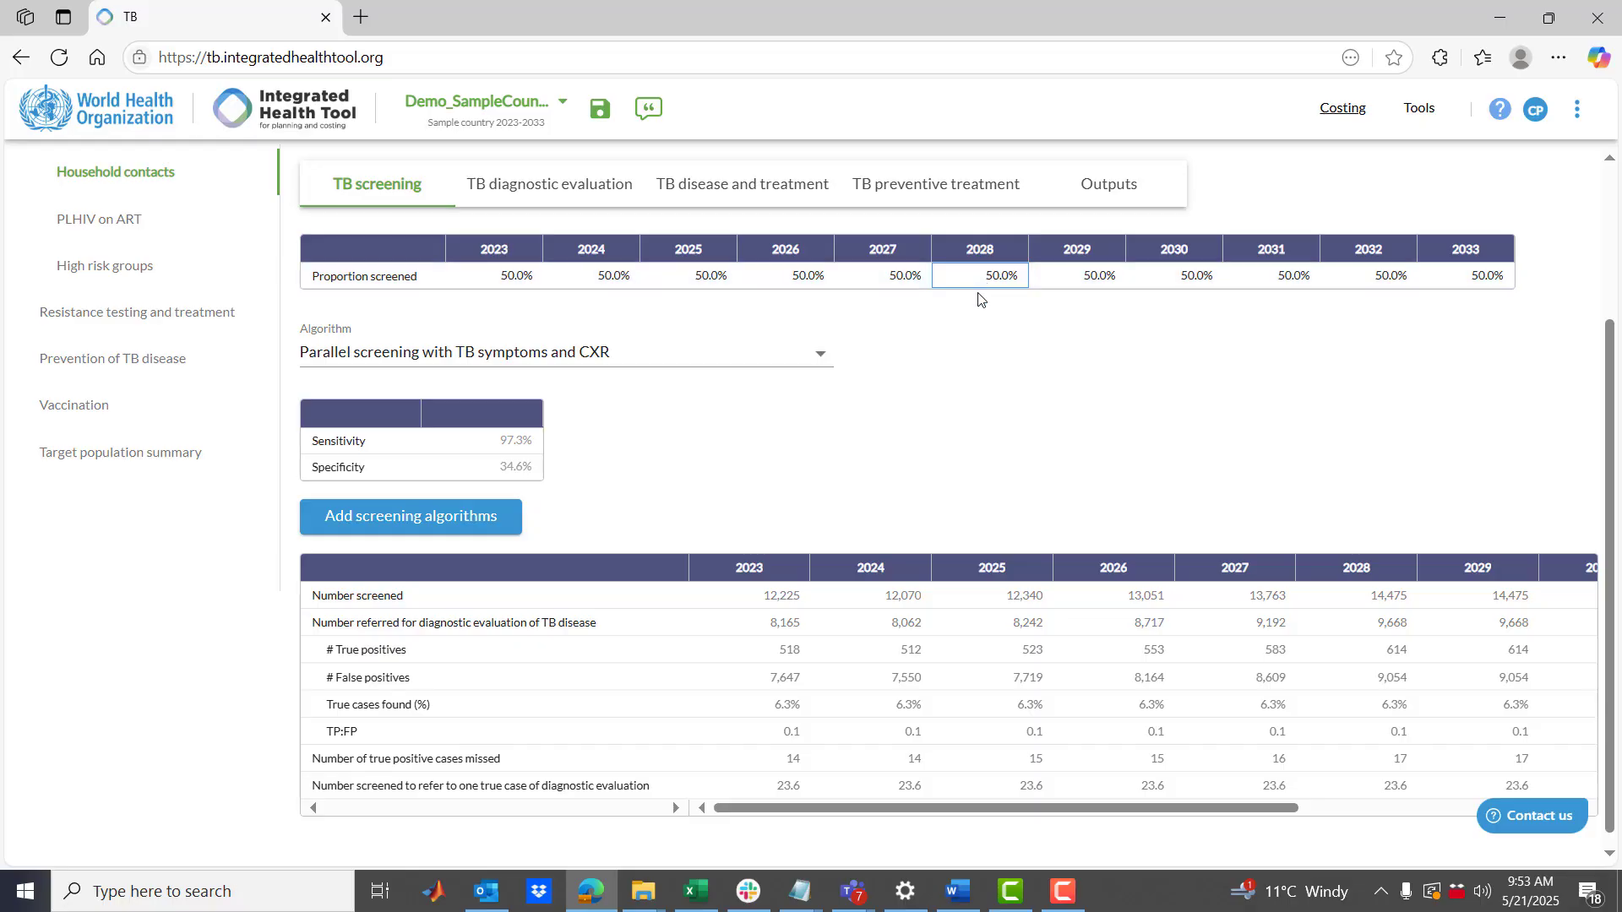
type("1000")
key("BackSpace")
key("Return")
Look through the available screening algorithms, keep Parallel screening with TB symptoms and CXR, and review its sensitivity and specificity
left_click(809, 369)
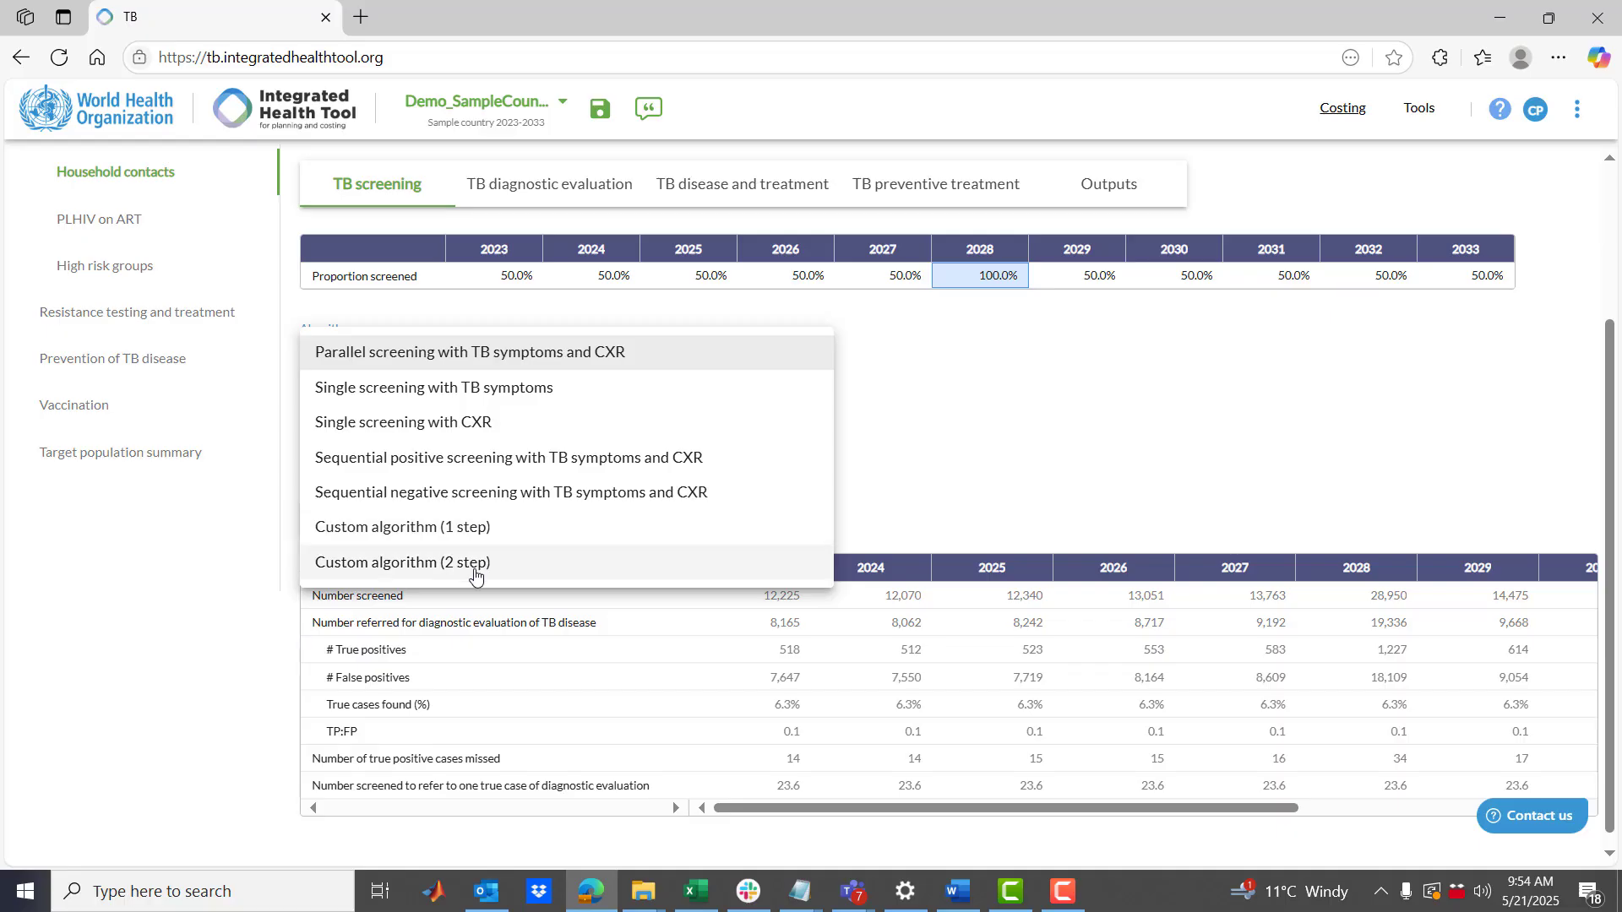
left_click(900, 440)
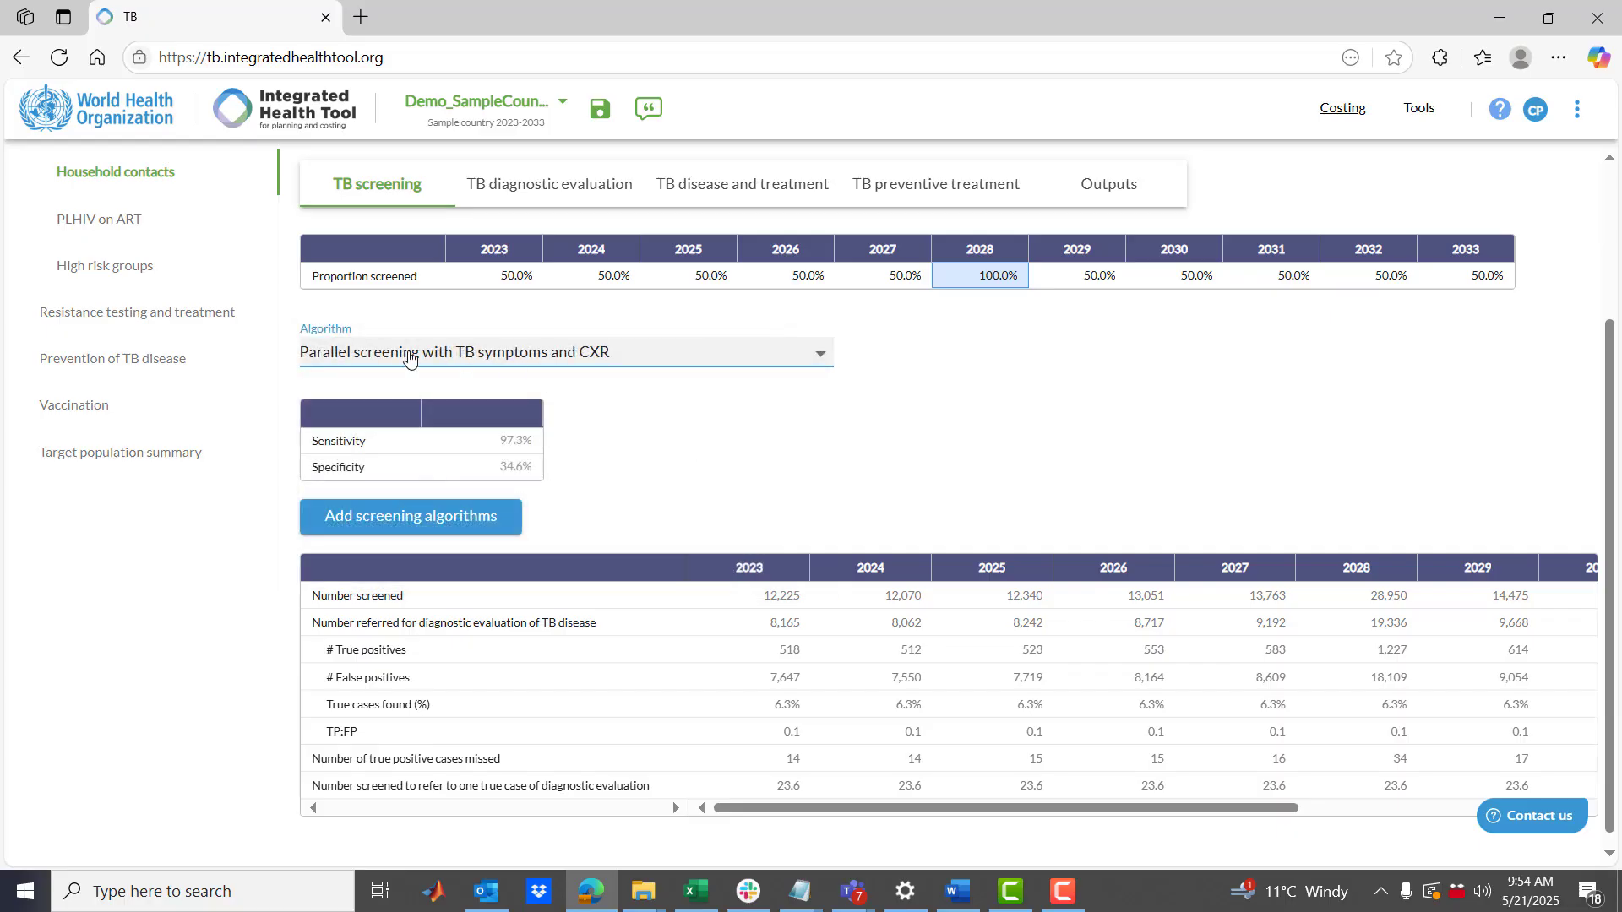
left_click(514, 358)
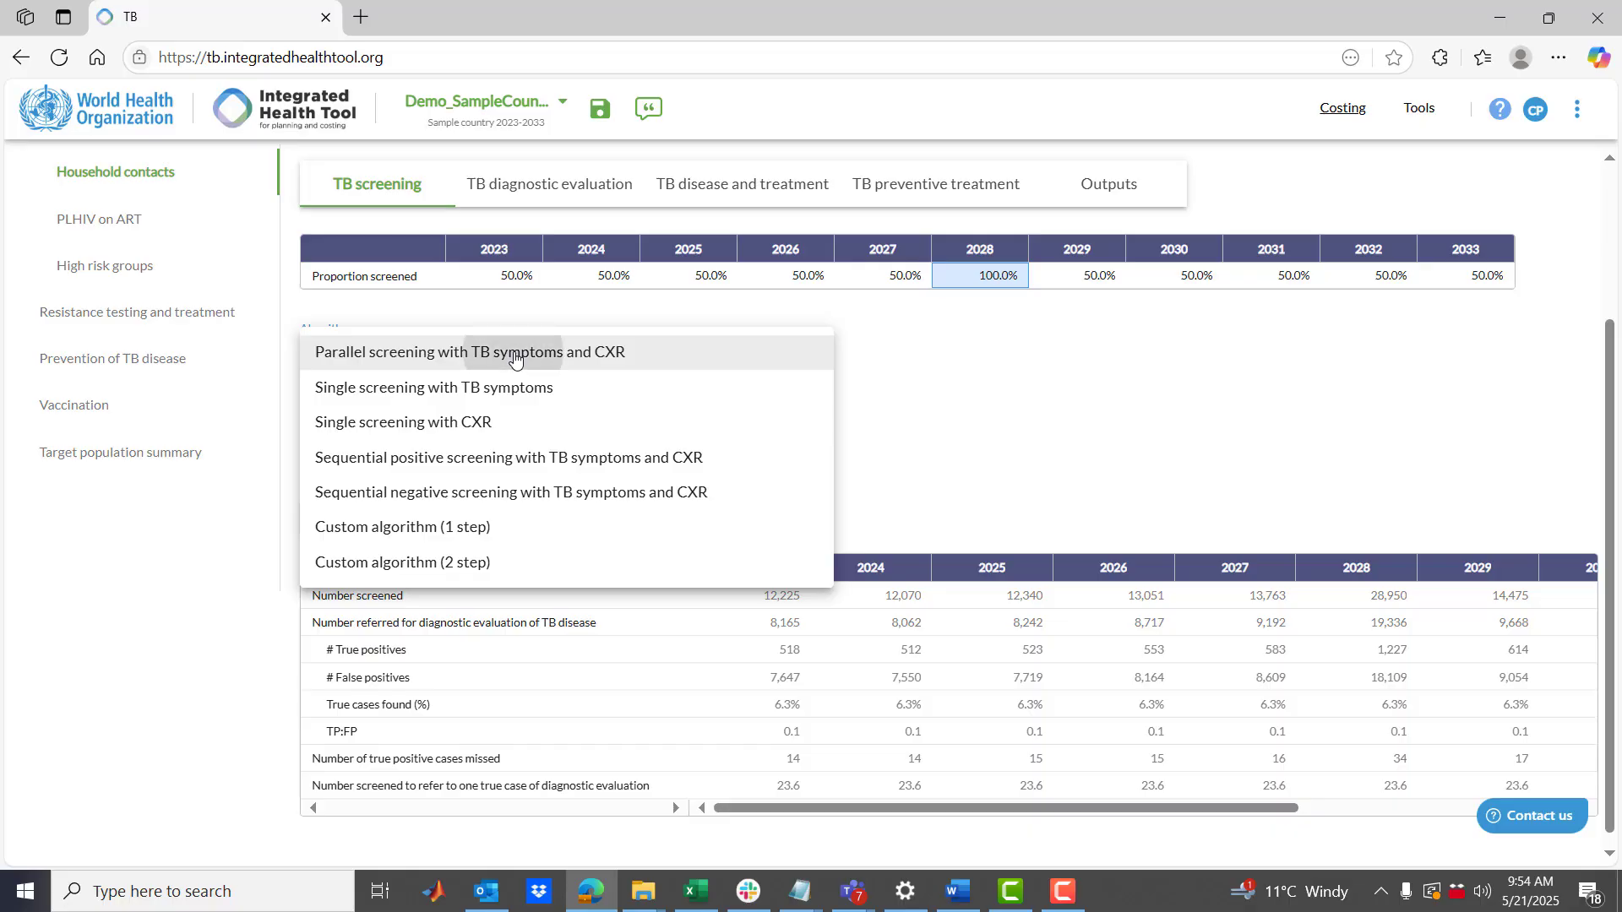
left_click(514, 354)
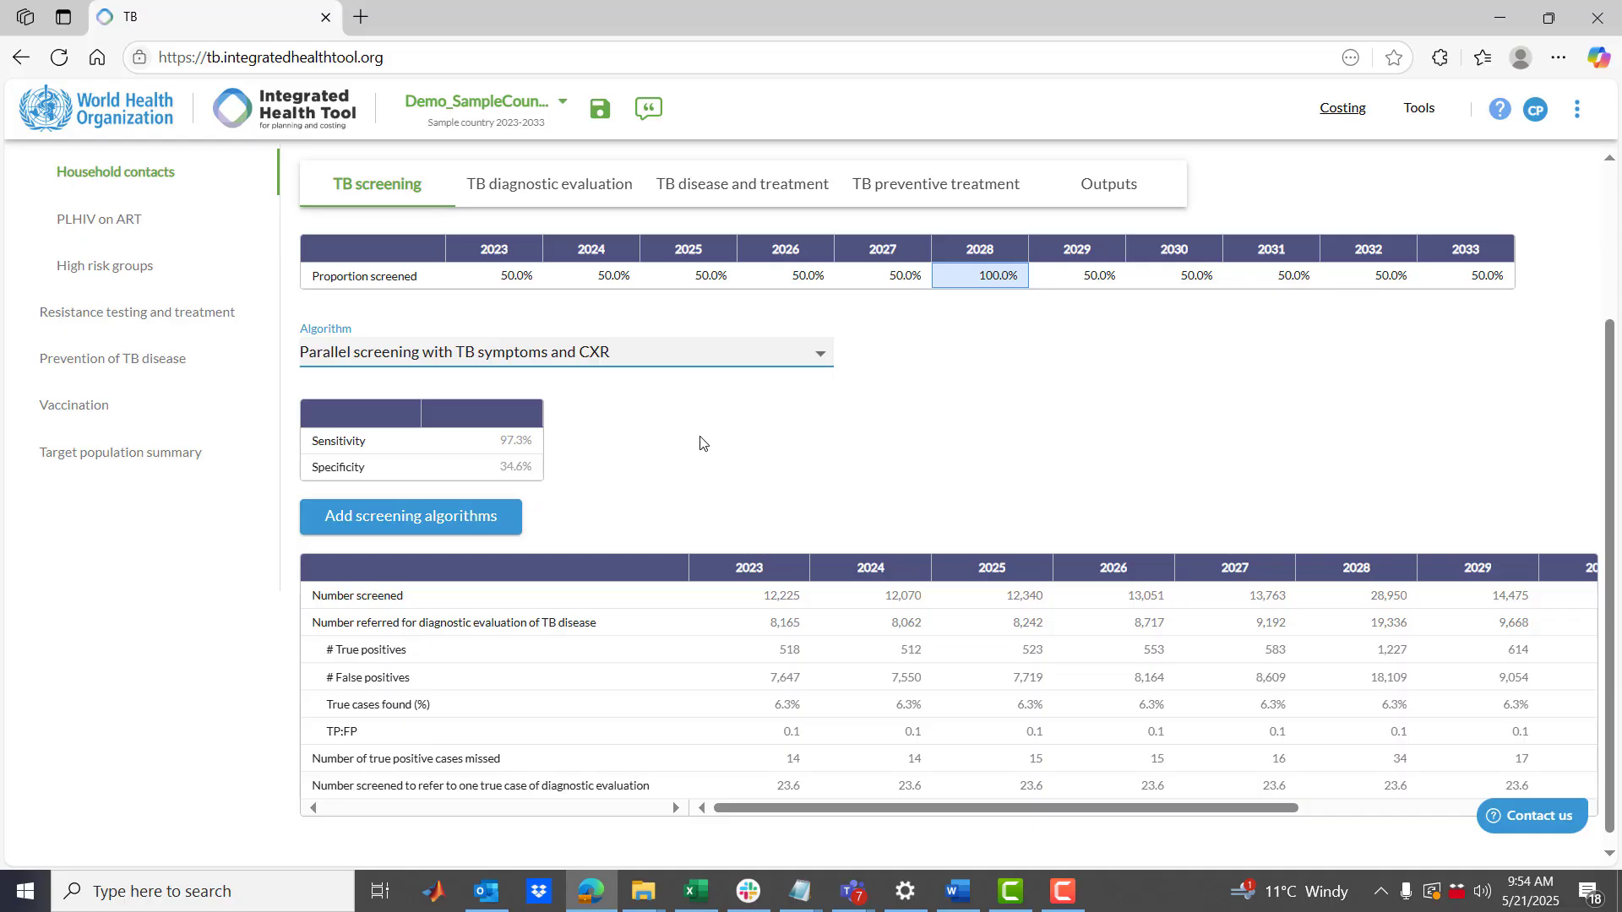
left_click(518, 440)
left_click(531, 468)
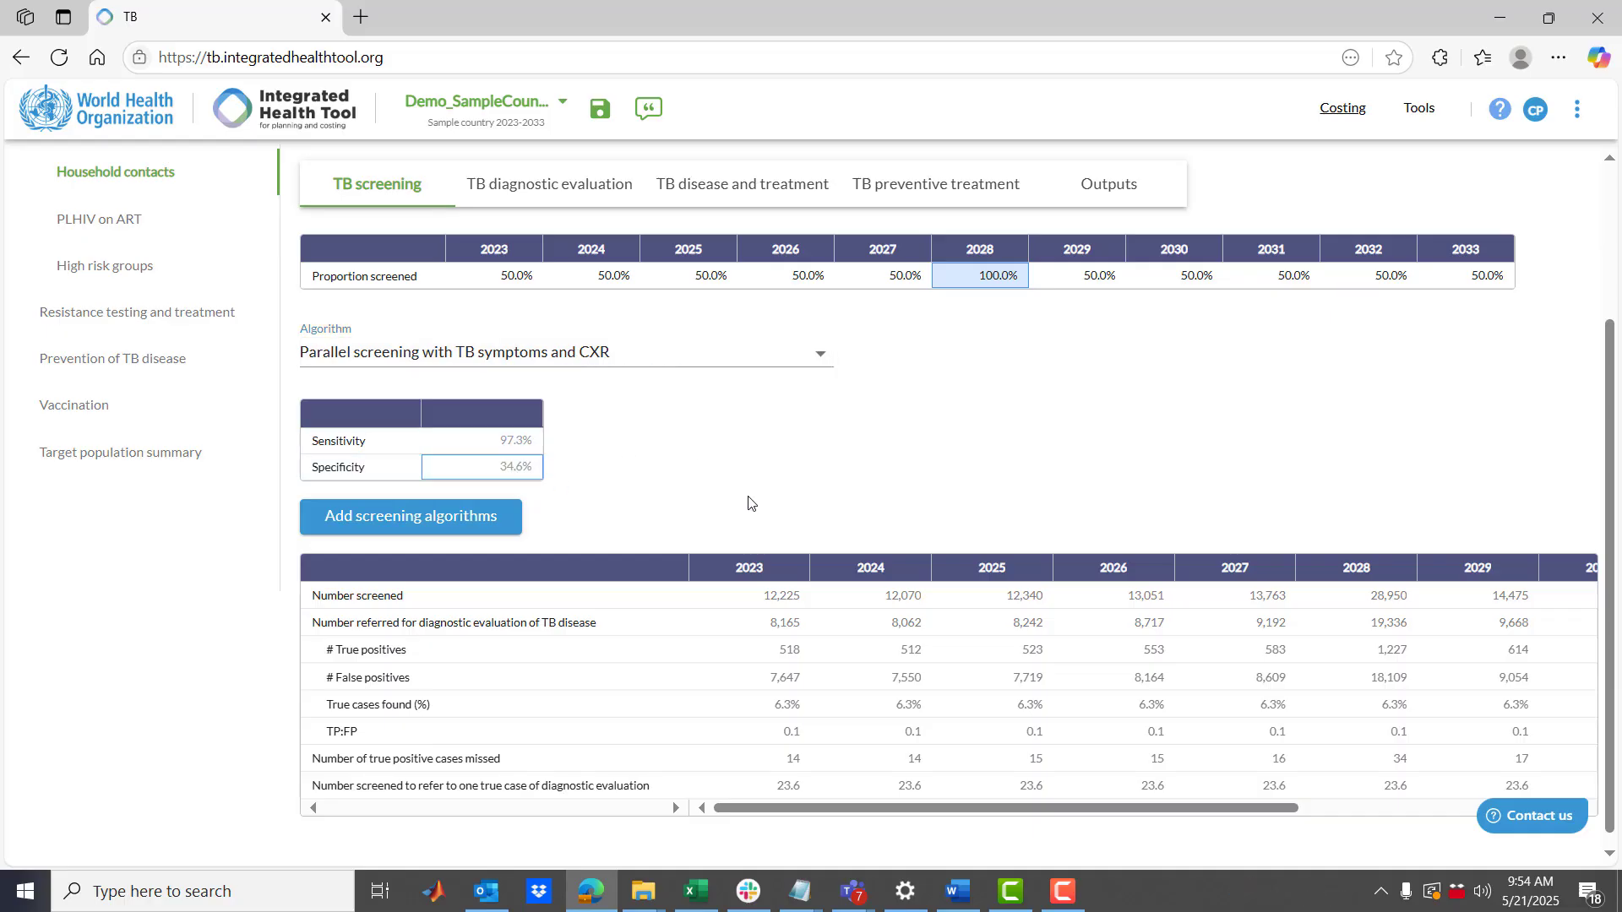
scroll(748, 502, "down", 1)
scroll(748, 503, "up", 2)
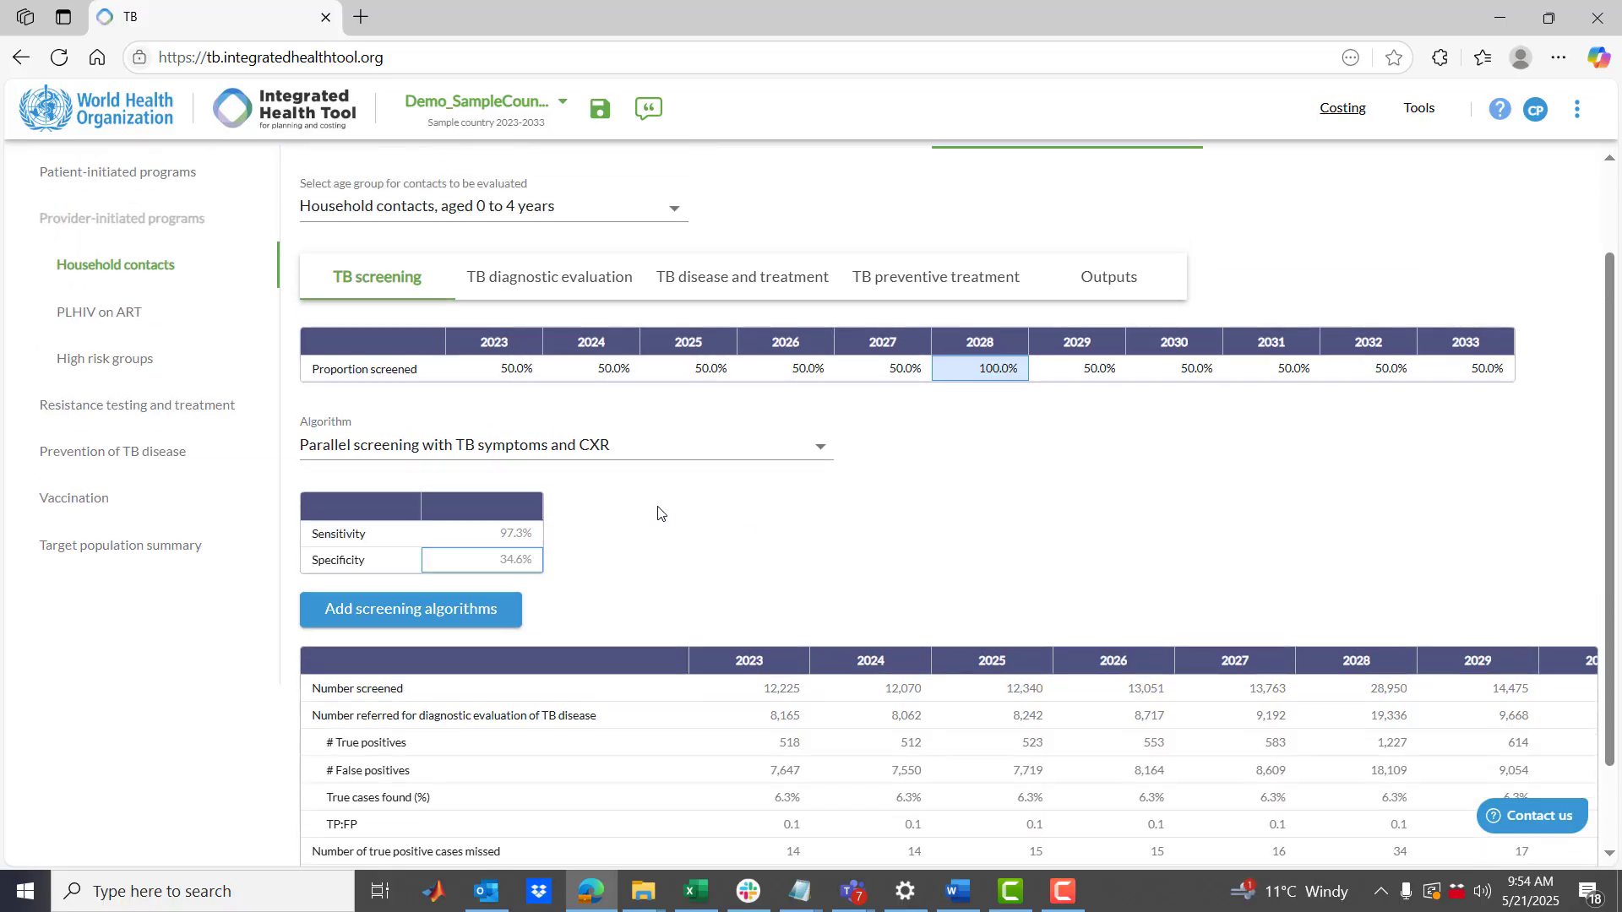
scroll(655, 512, "down", 2)
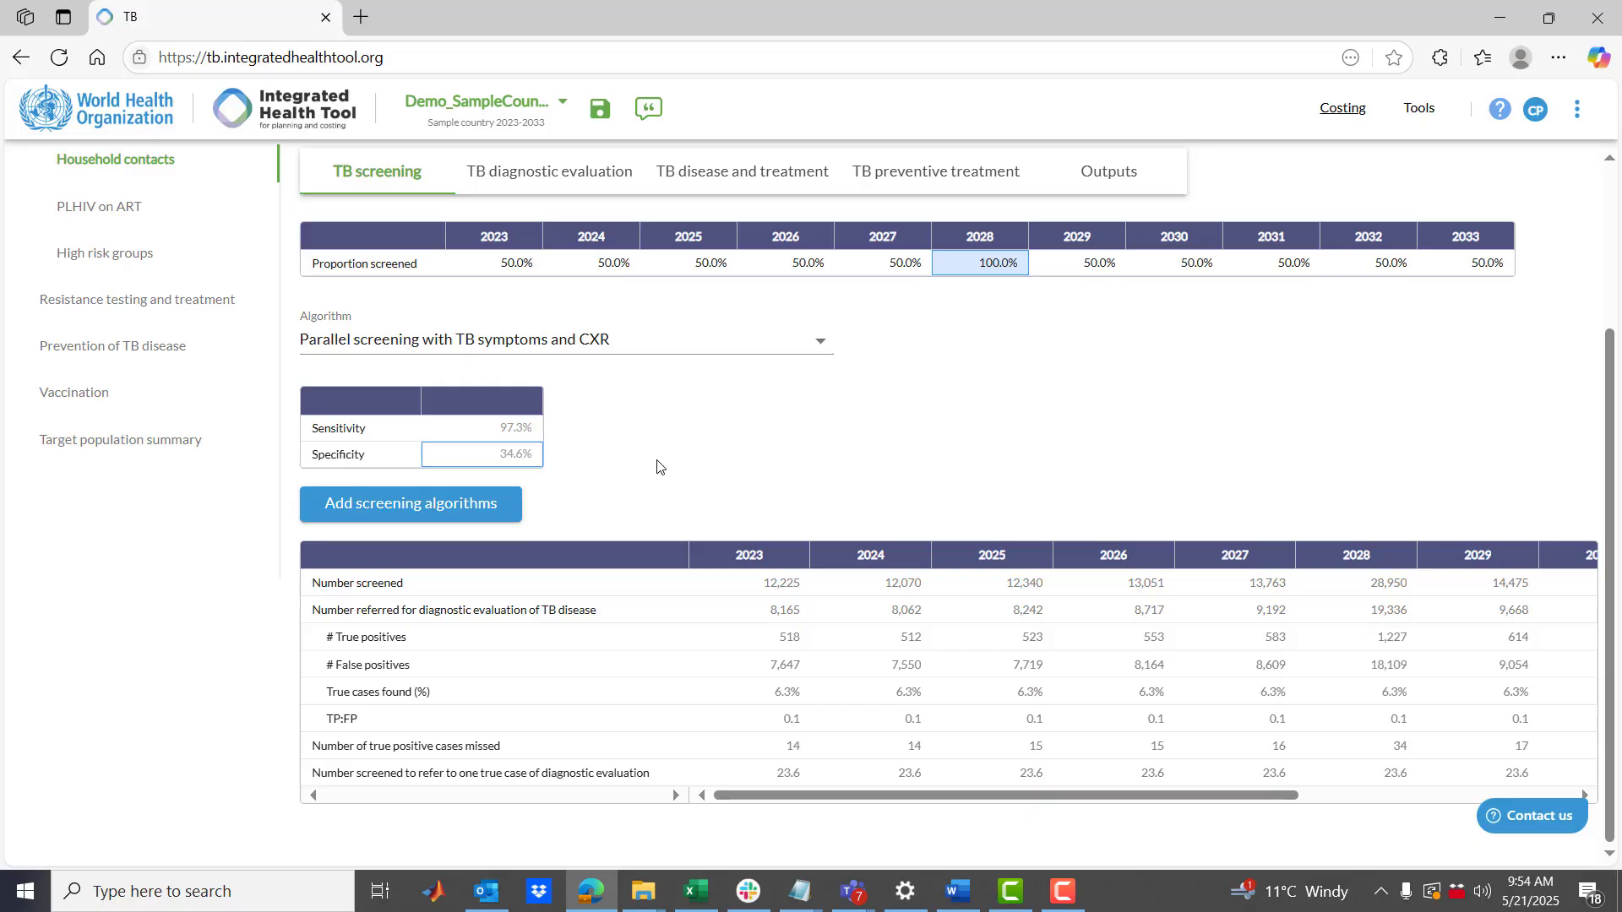
Switch the screening algorithm to Custom algorithm (1 step) and view the test options for screening step 1
left_click(643, 349)
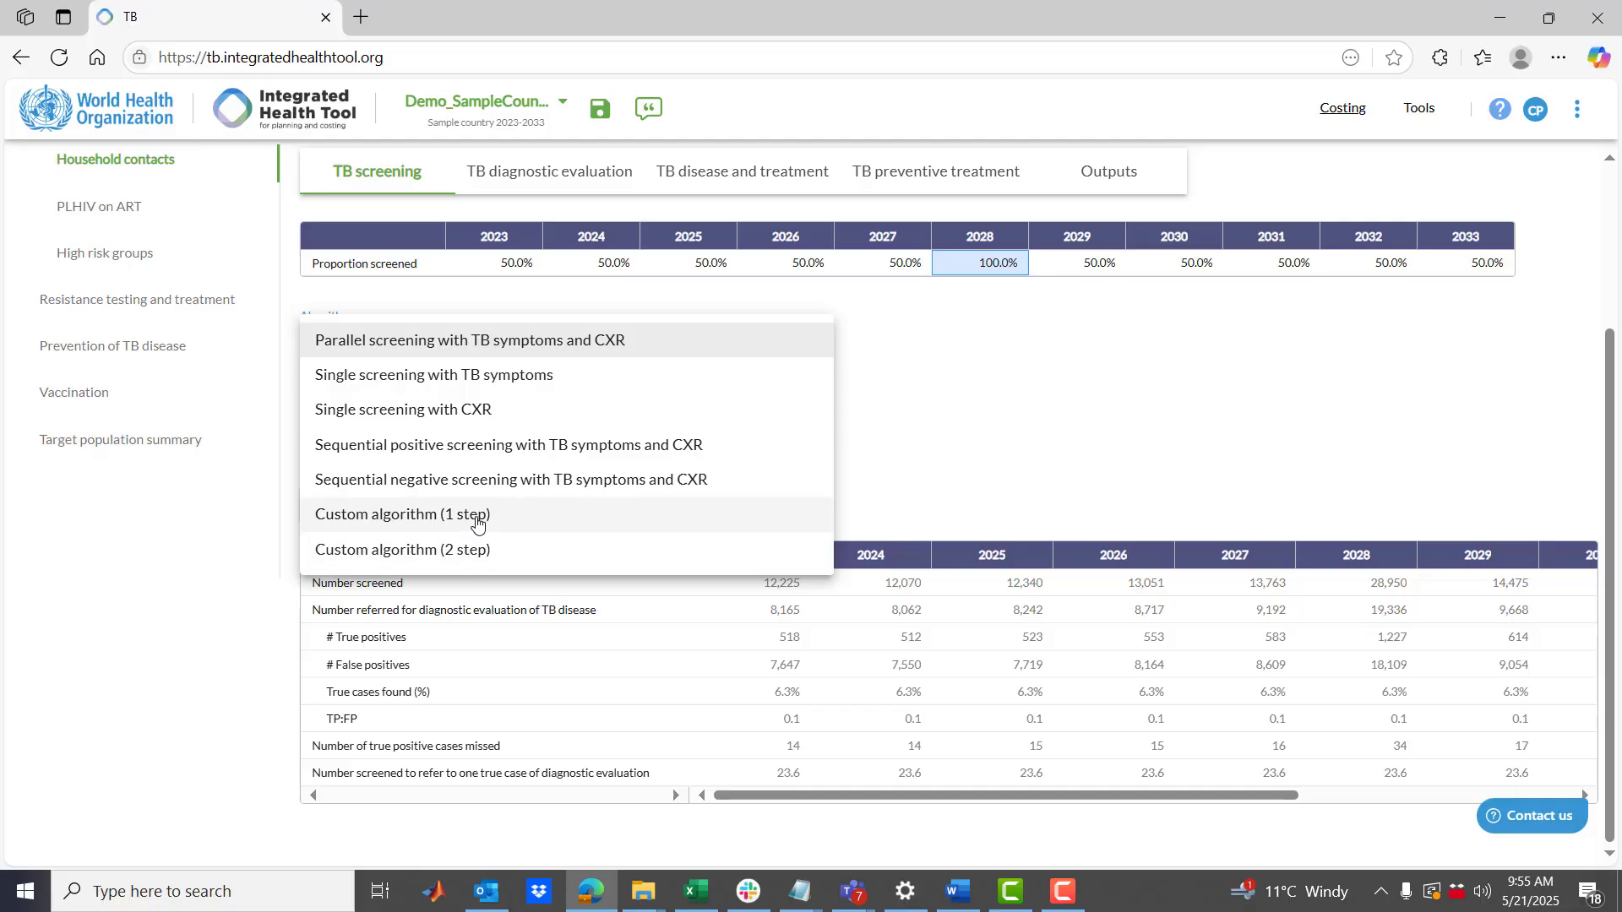
left_click(477, 524)
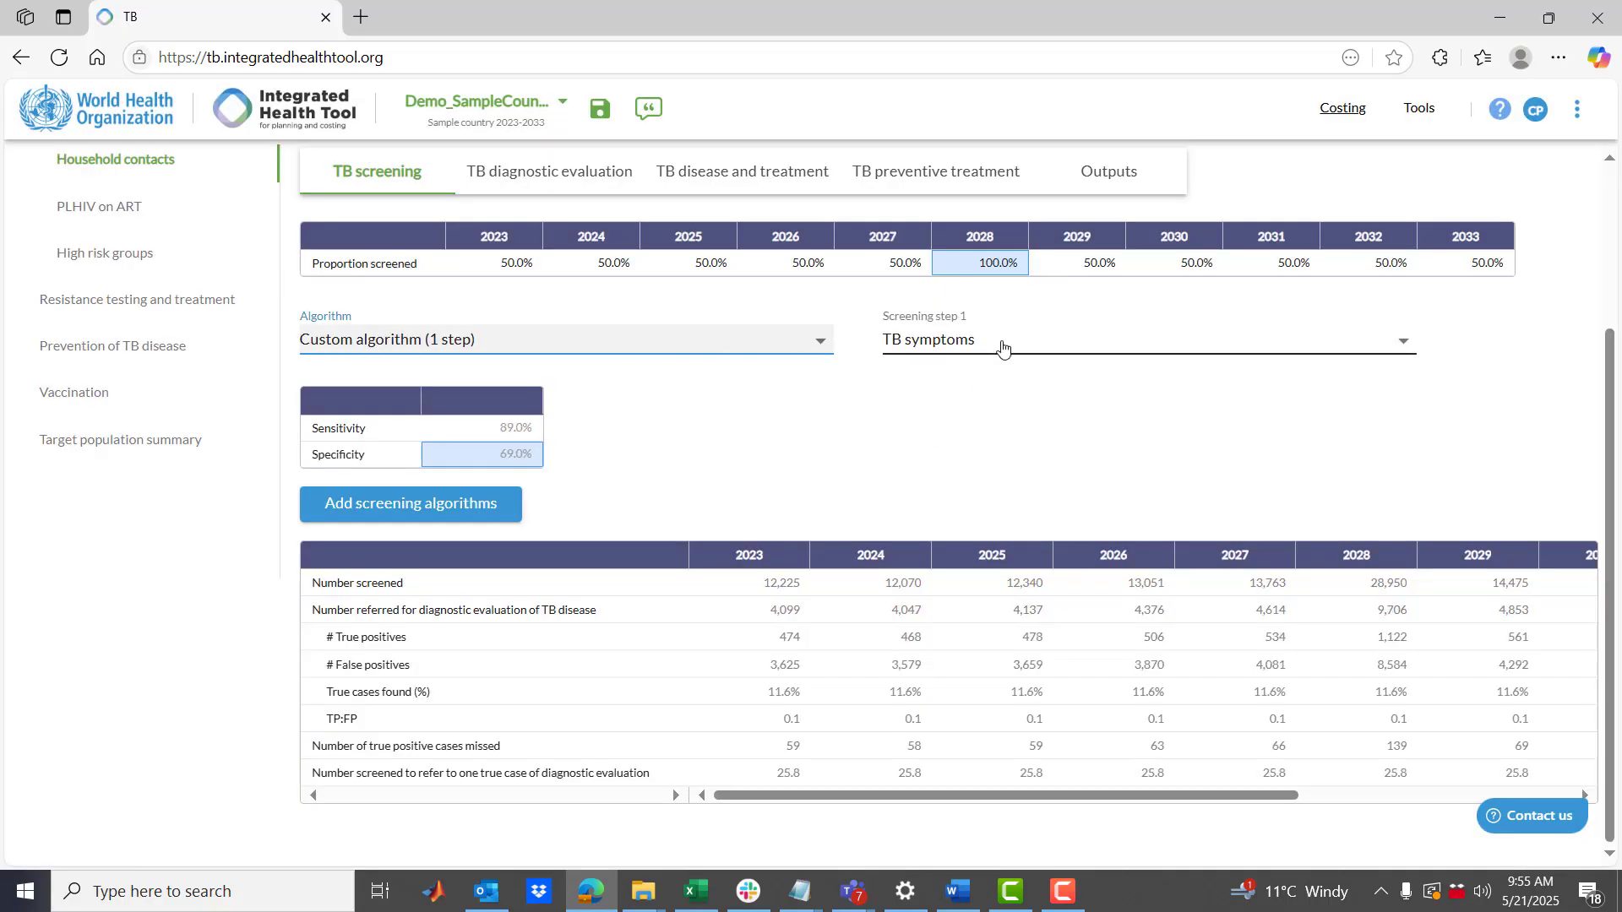
left_click(1001, 342)
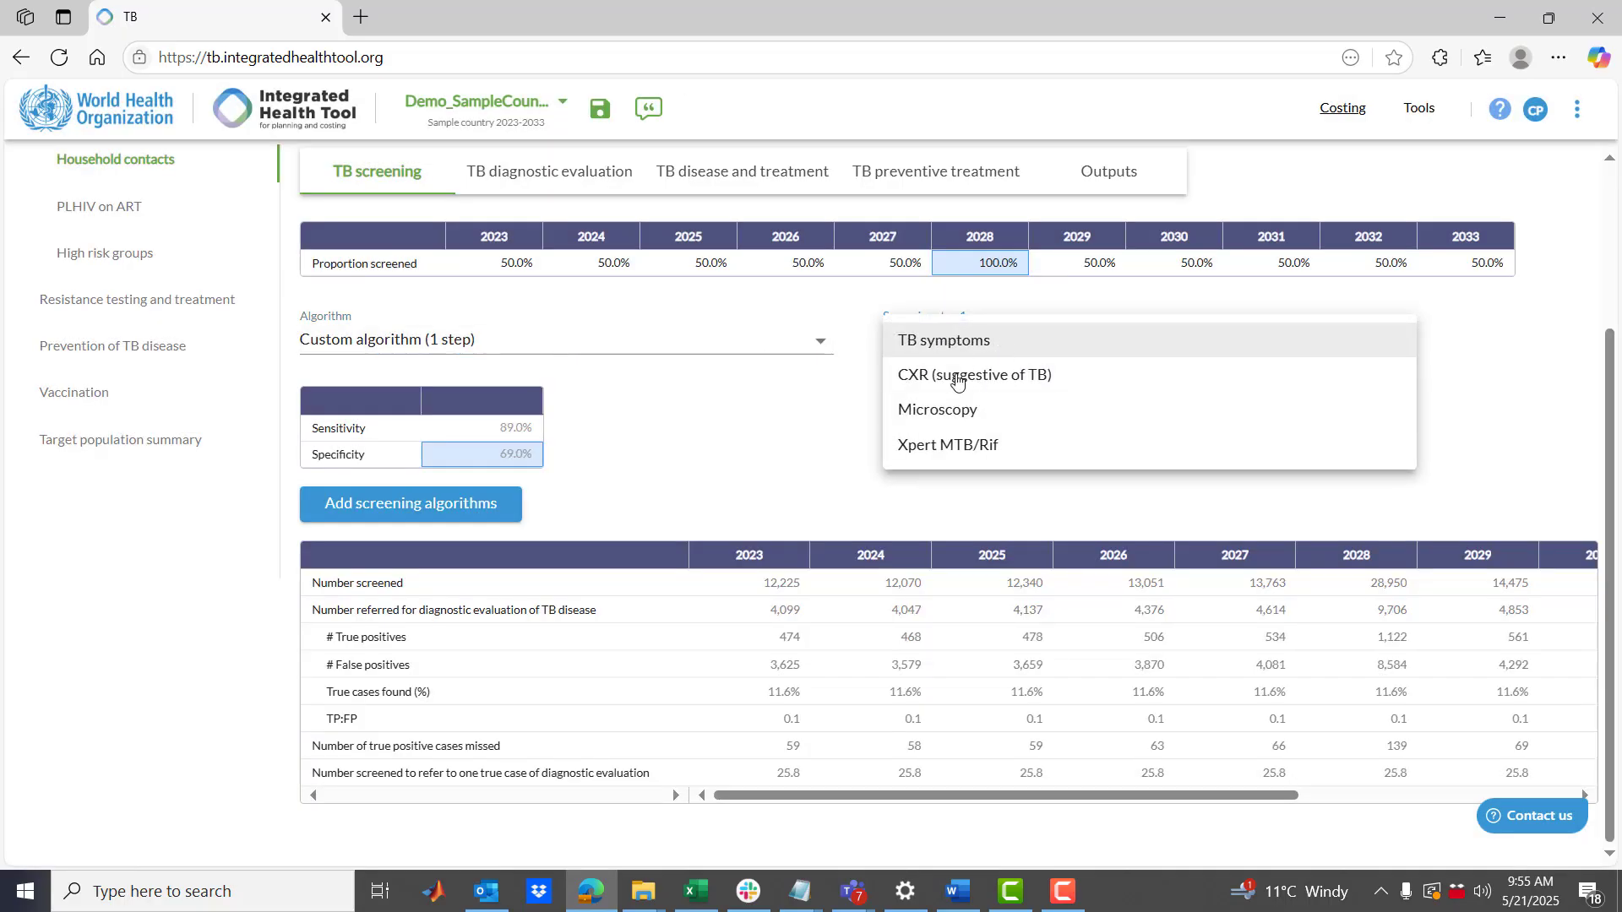
left_click(556, 458)
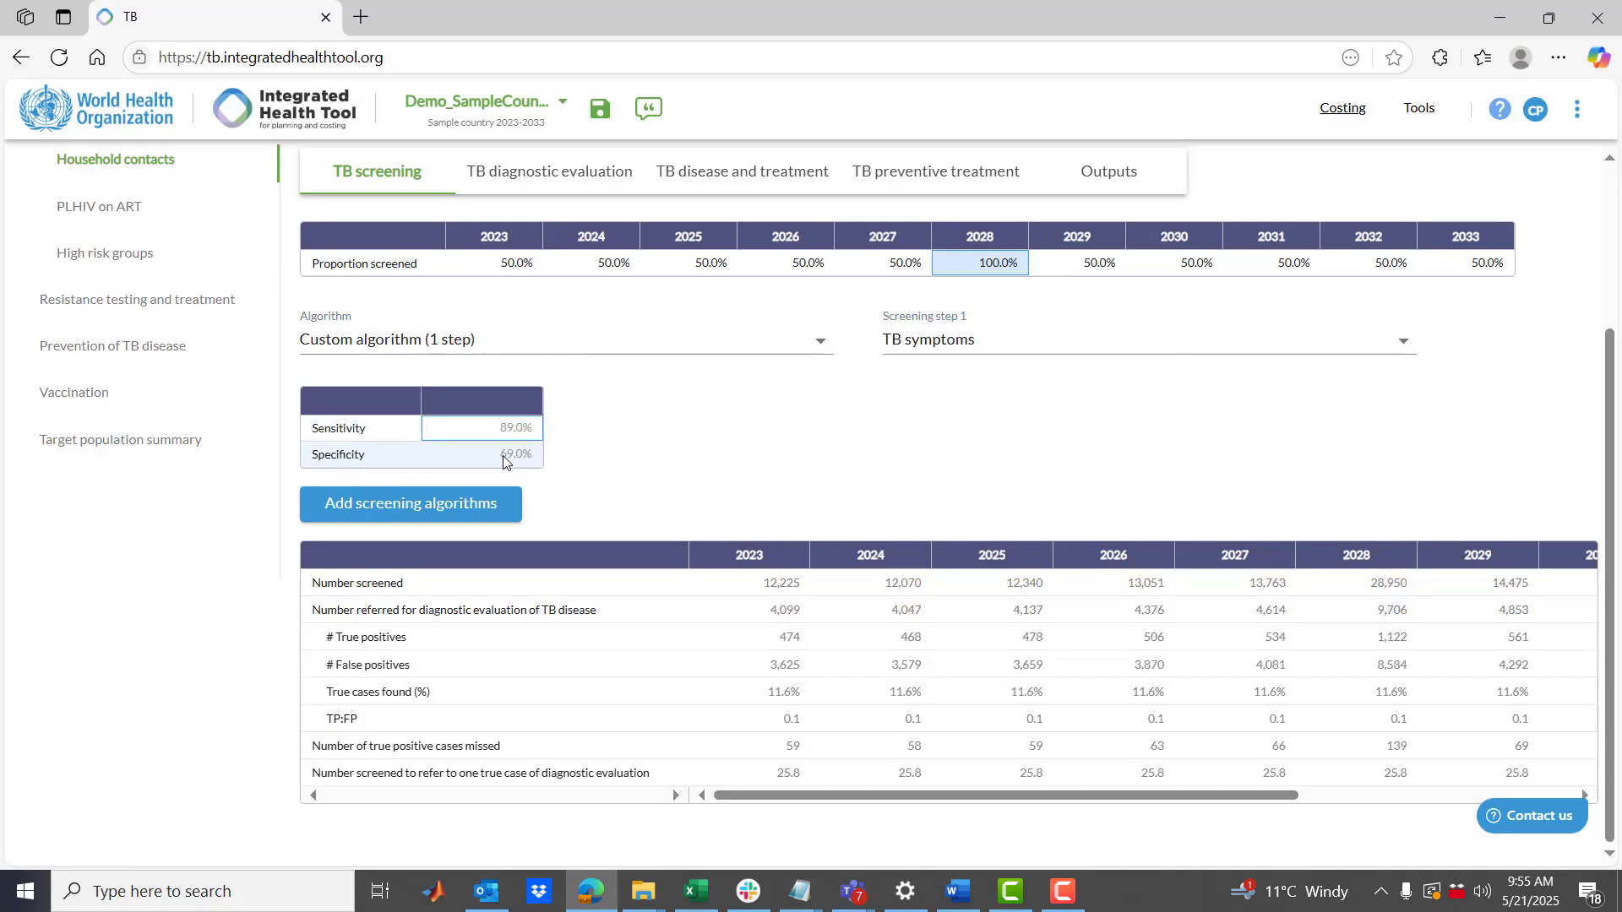
Set the algorithm to Custom algorithm (2 step) with CXR (suggestive of TB) as screening step 2, and implement both steps in parallel
left_click(446, 346)
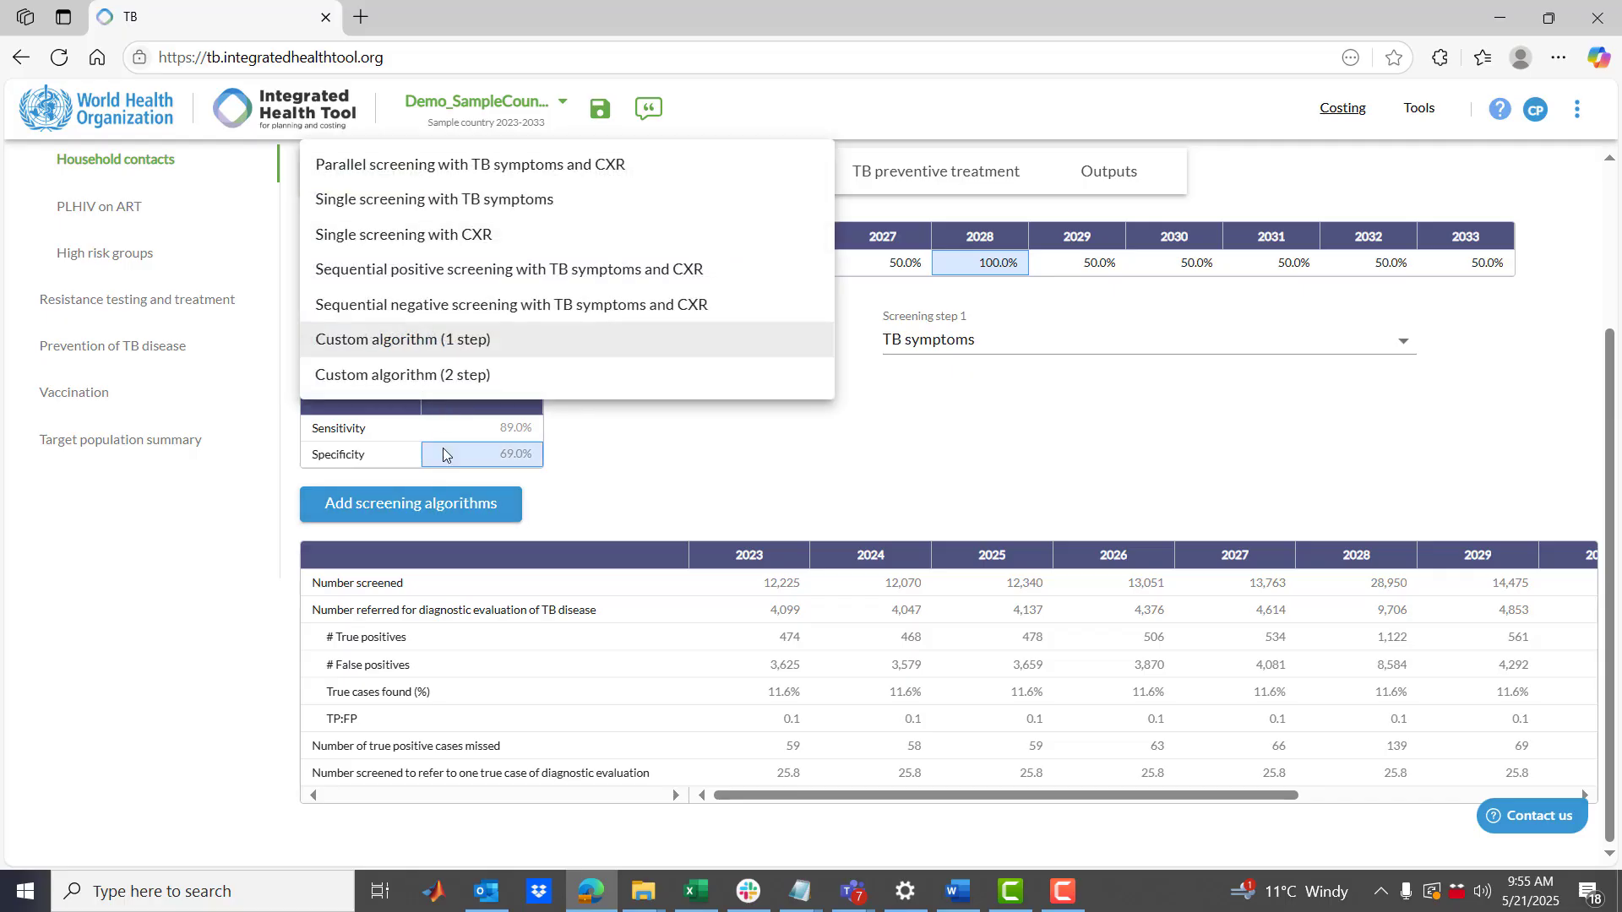
left_click(463, 374)
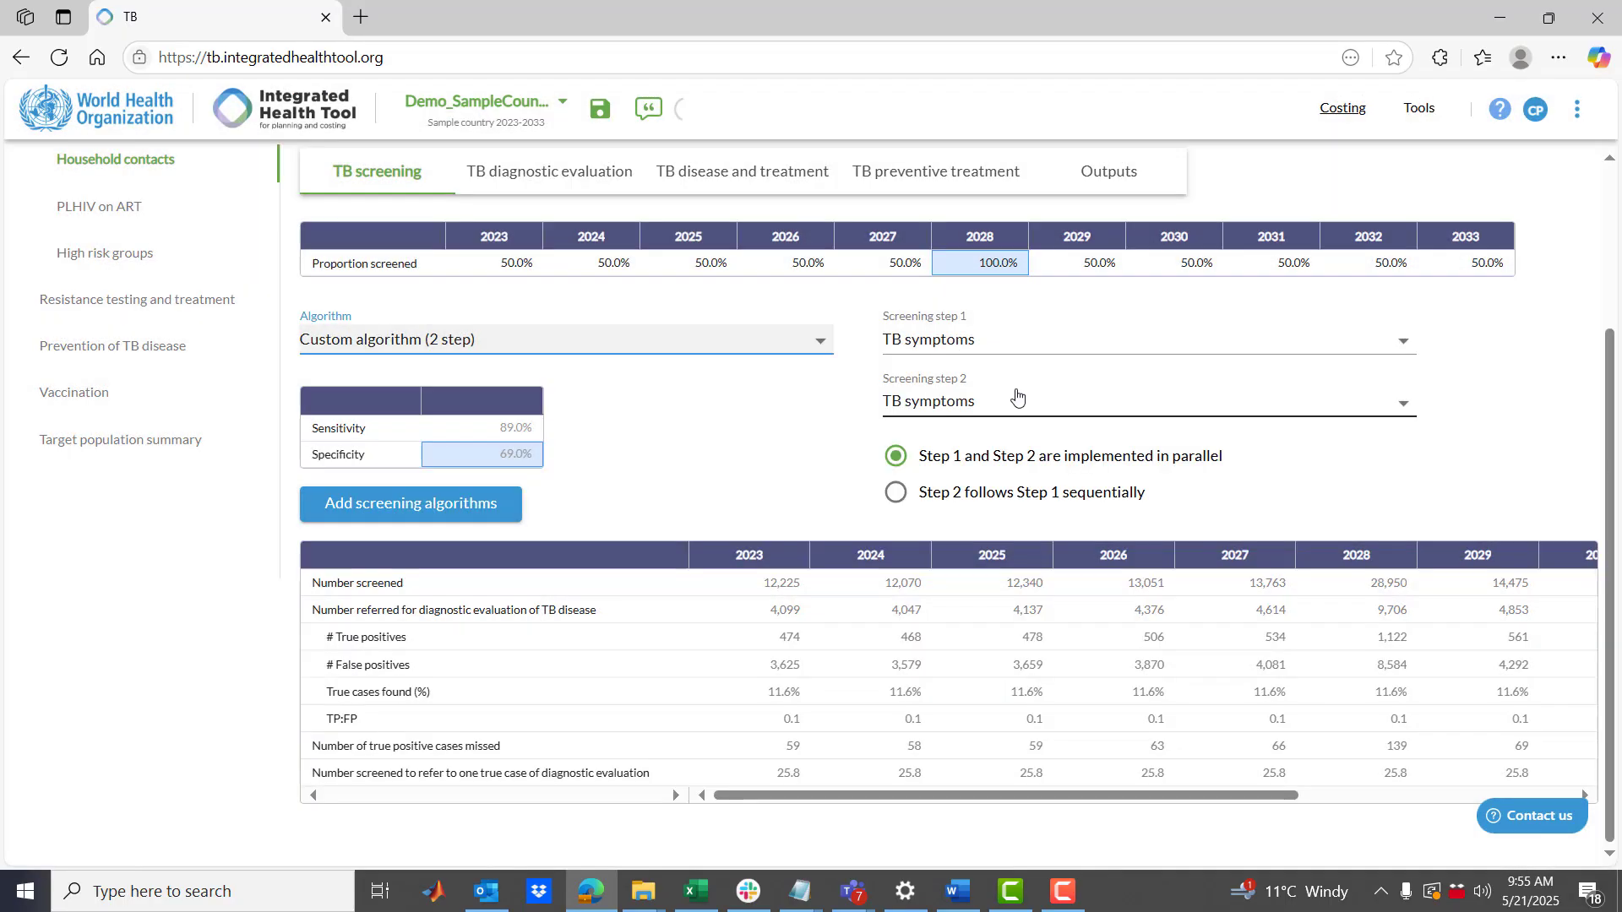
left_click(1014, 402)
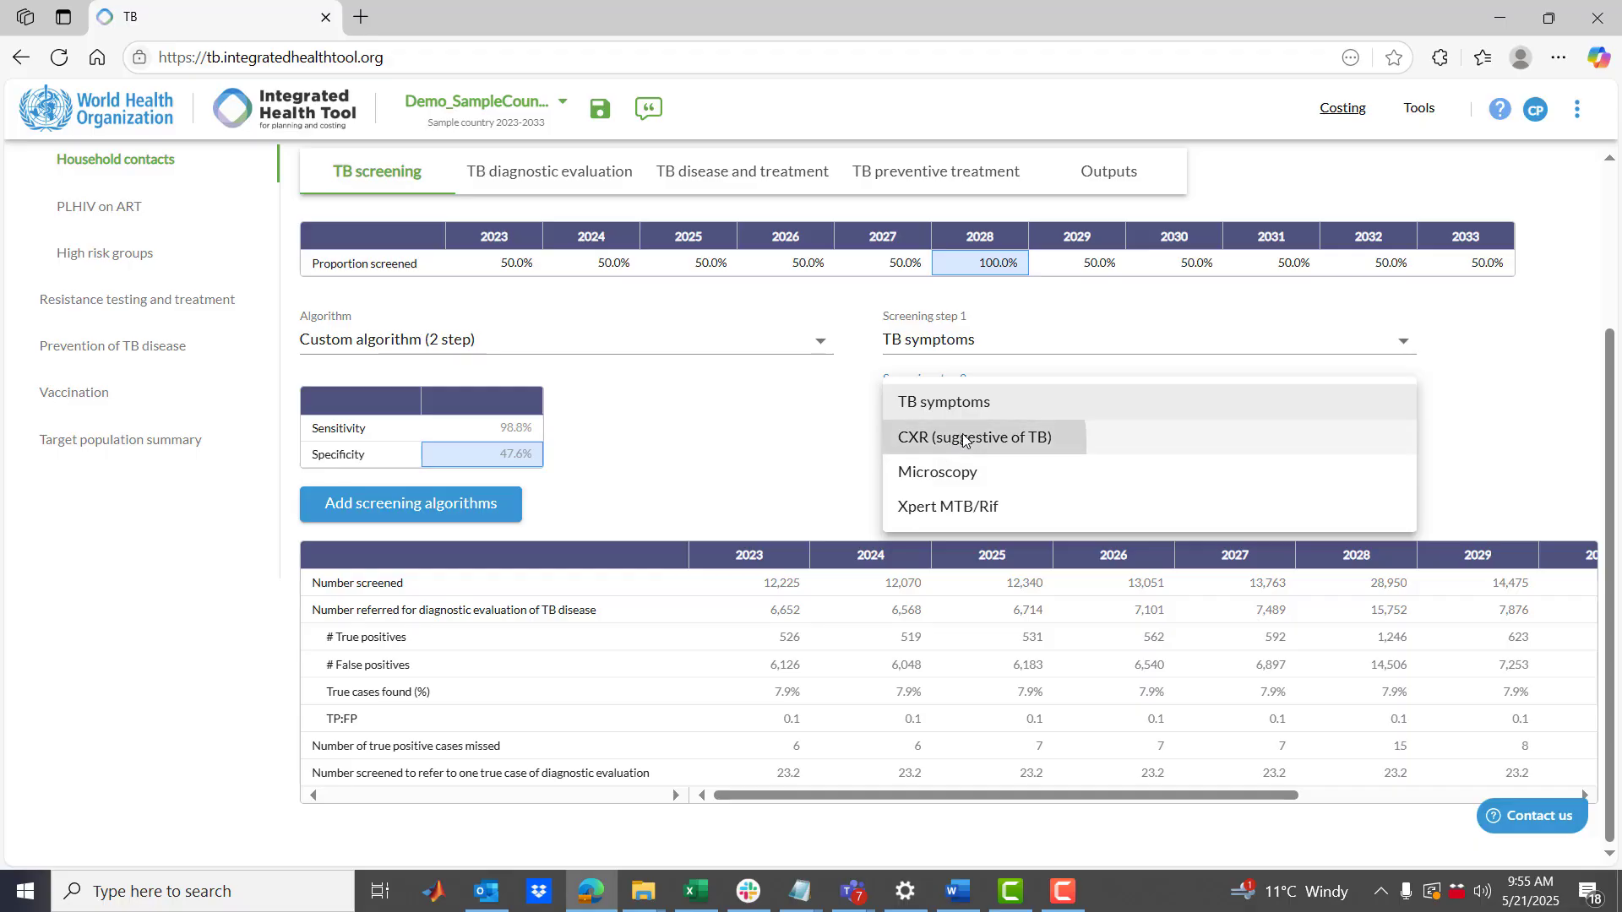
left_click(950, 439)
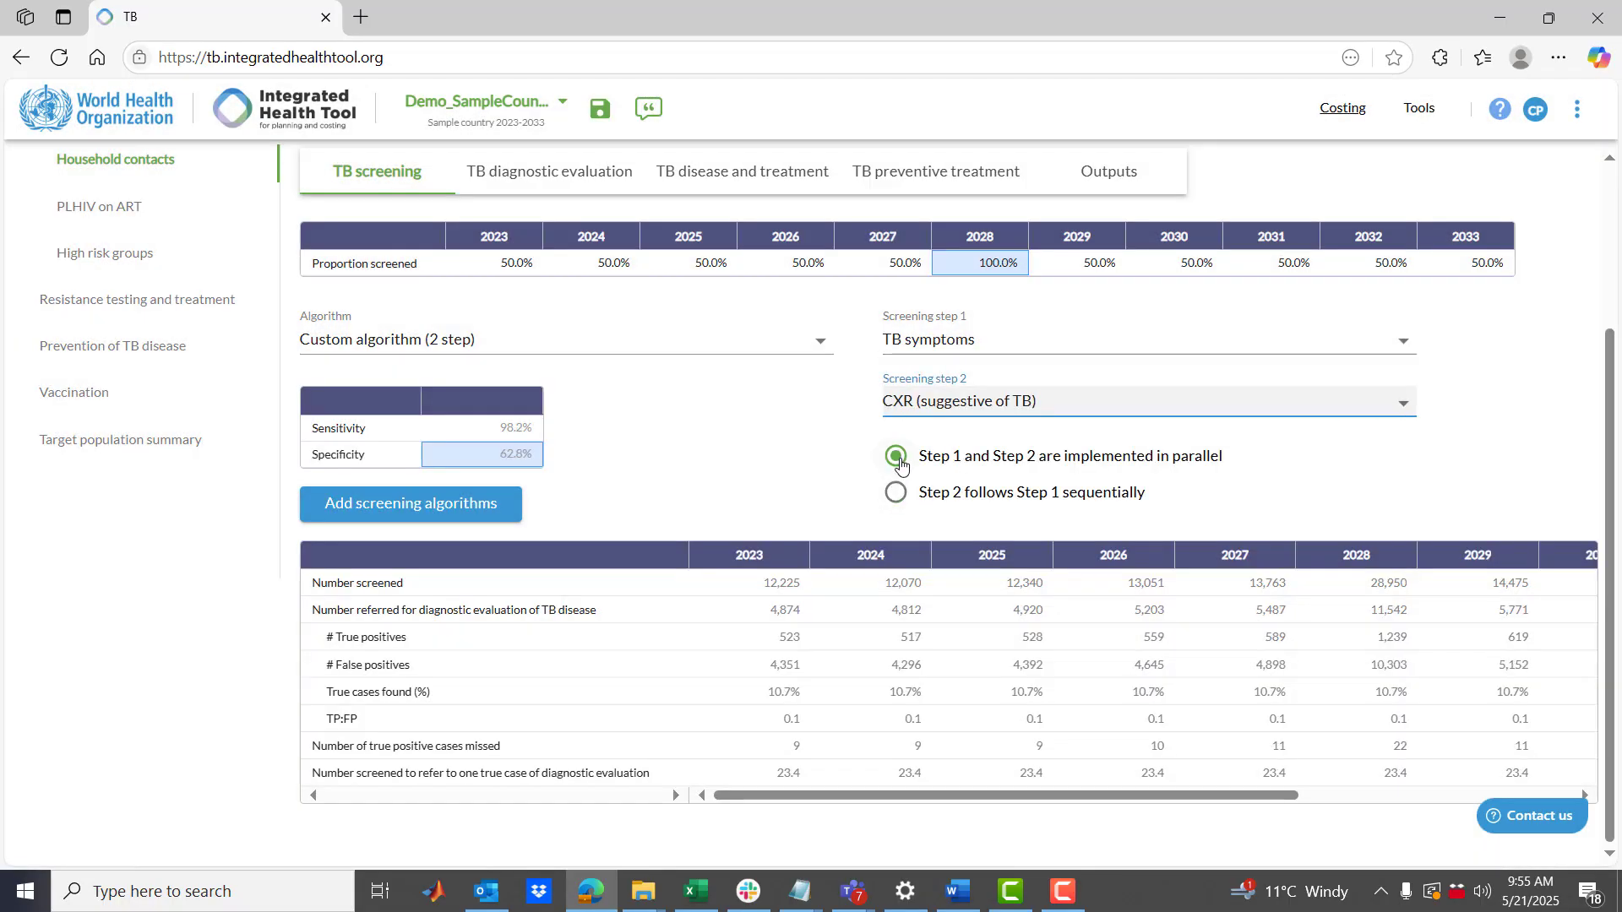
left_click(903, 494)
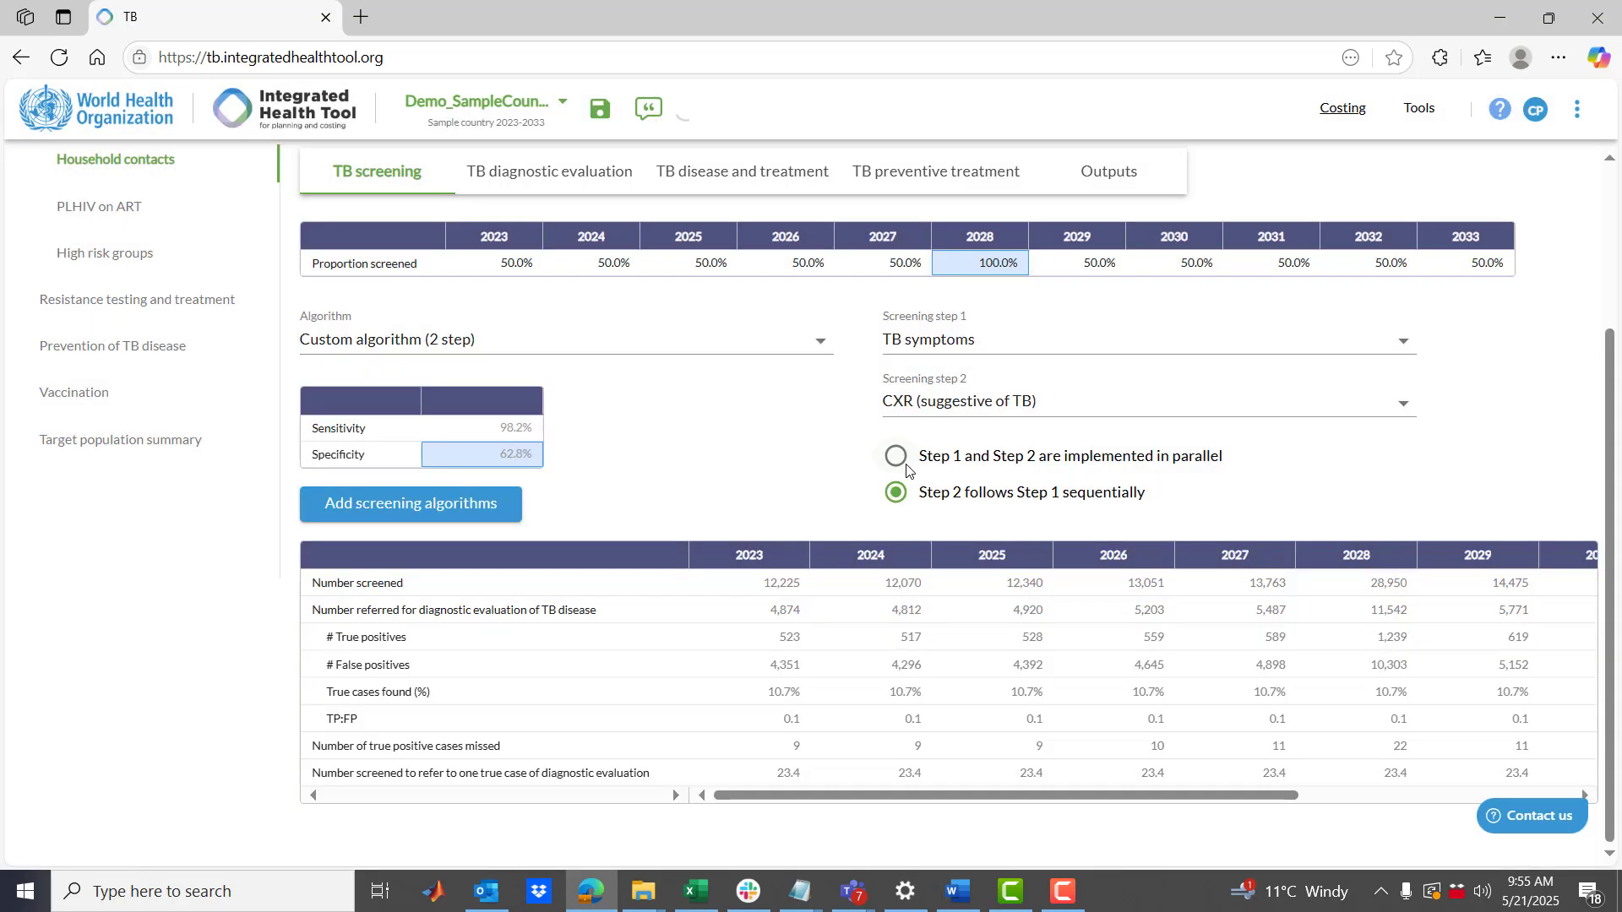
left_click(899, 460)
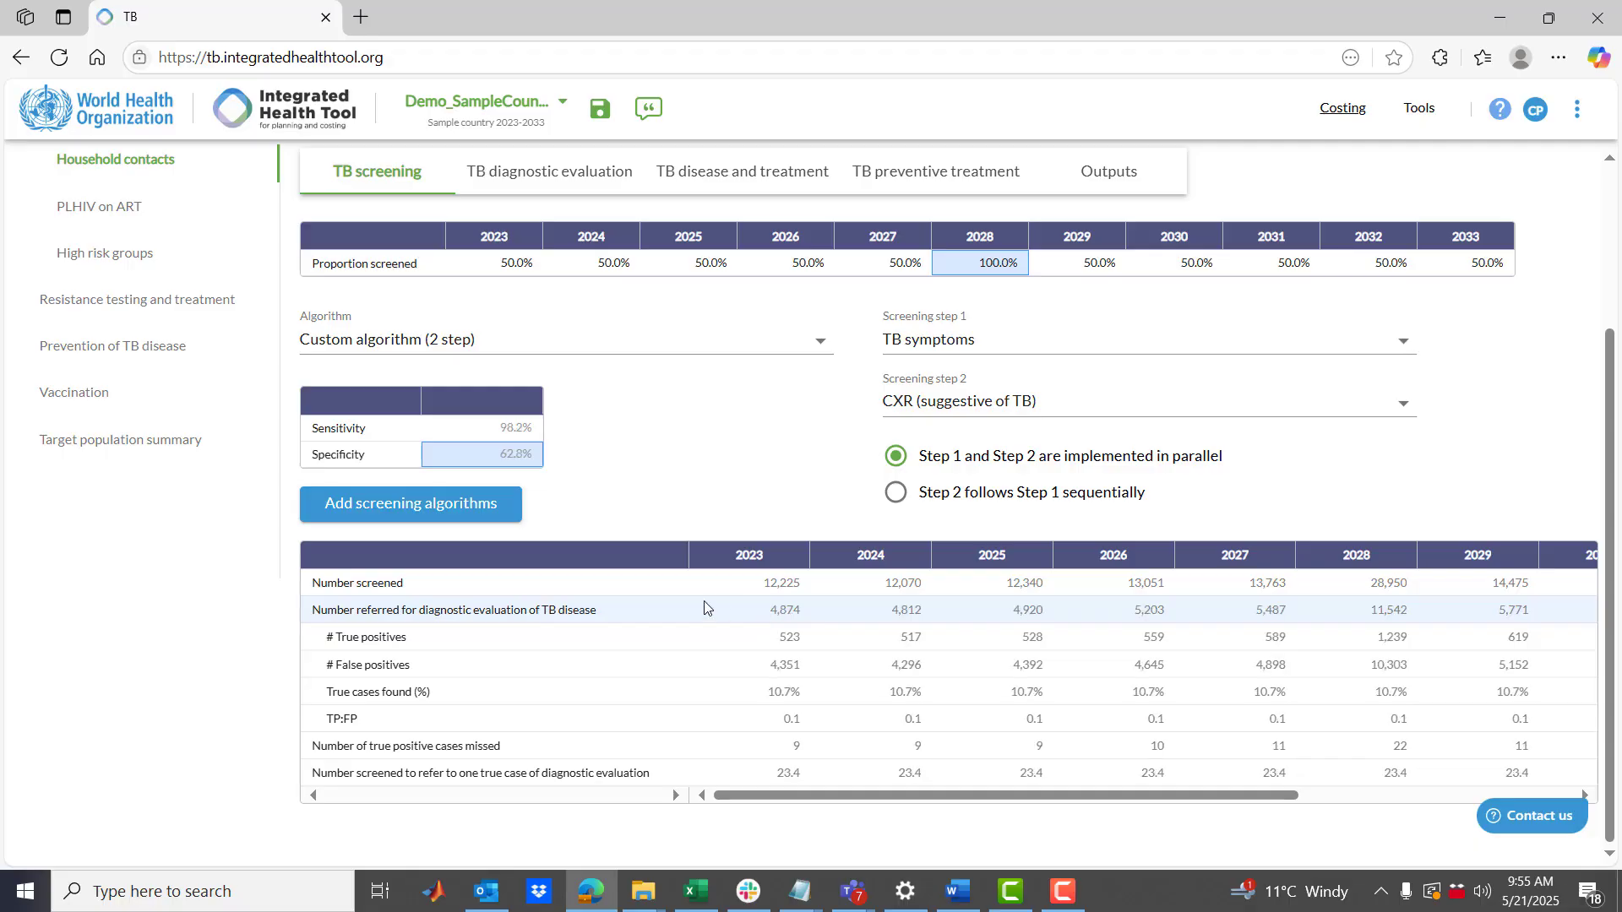
Examine the screening results table, from number screened, true and false positives to missed cases and number screened per true case
left_click(711, 580)
left_click_drag(565, 585, 560, 778)
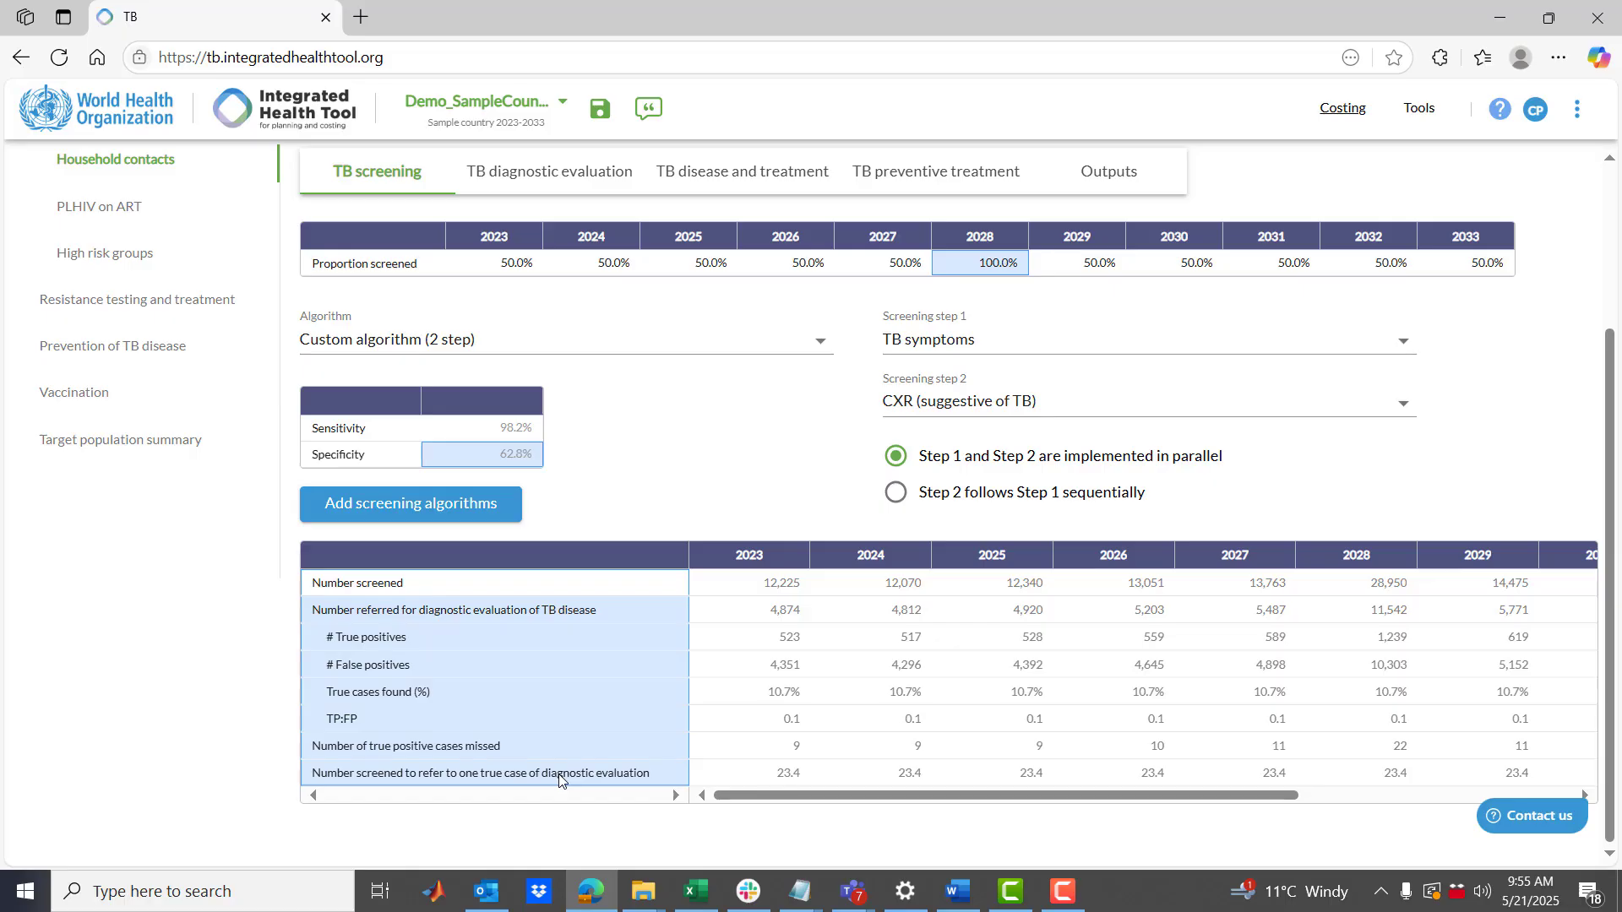
left_click(365, 642)
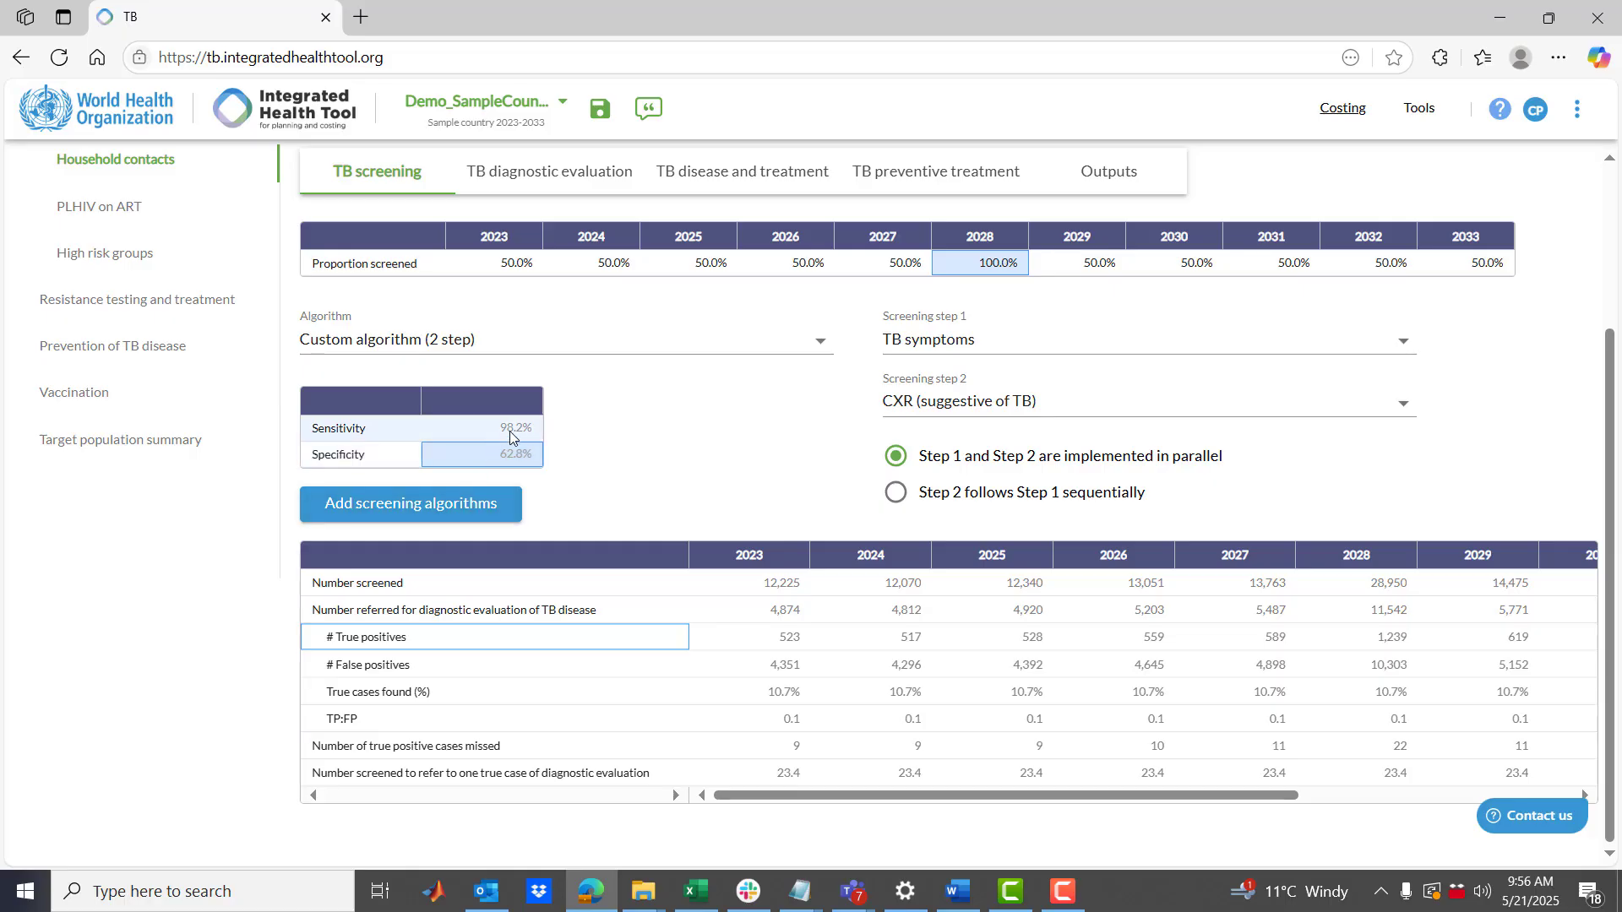
left_click(365, 669)
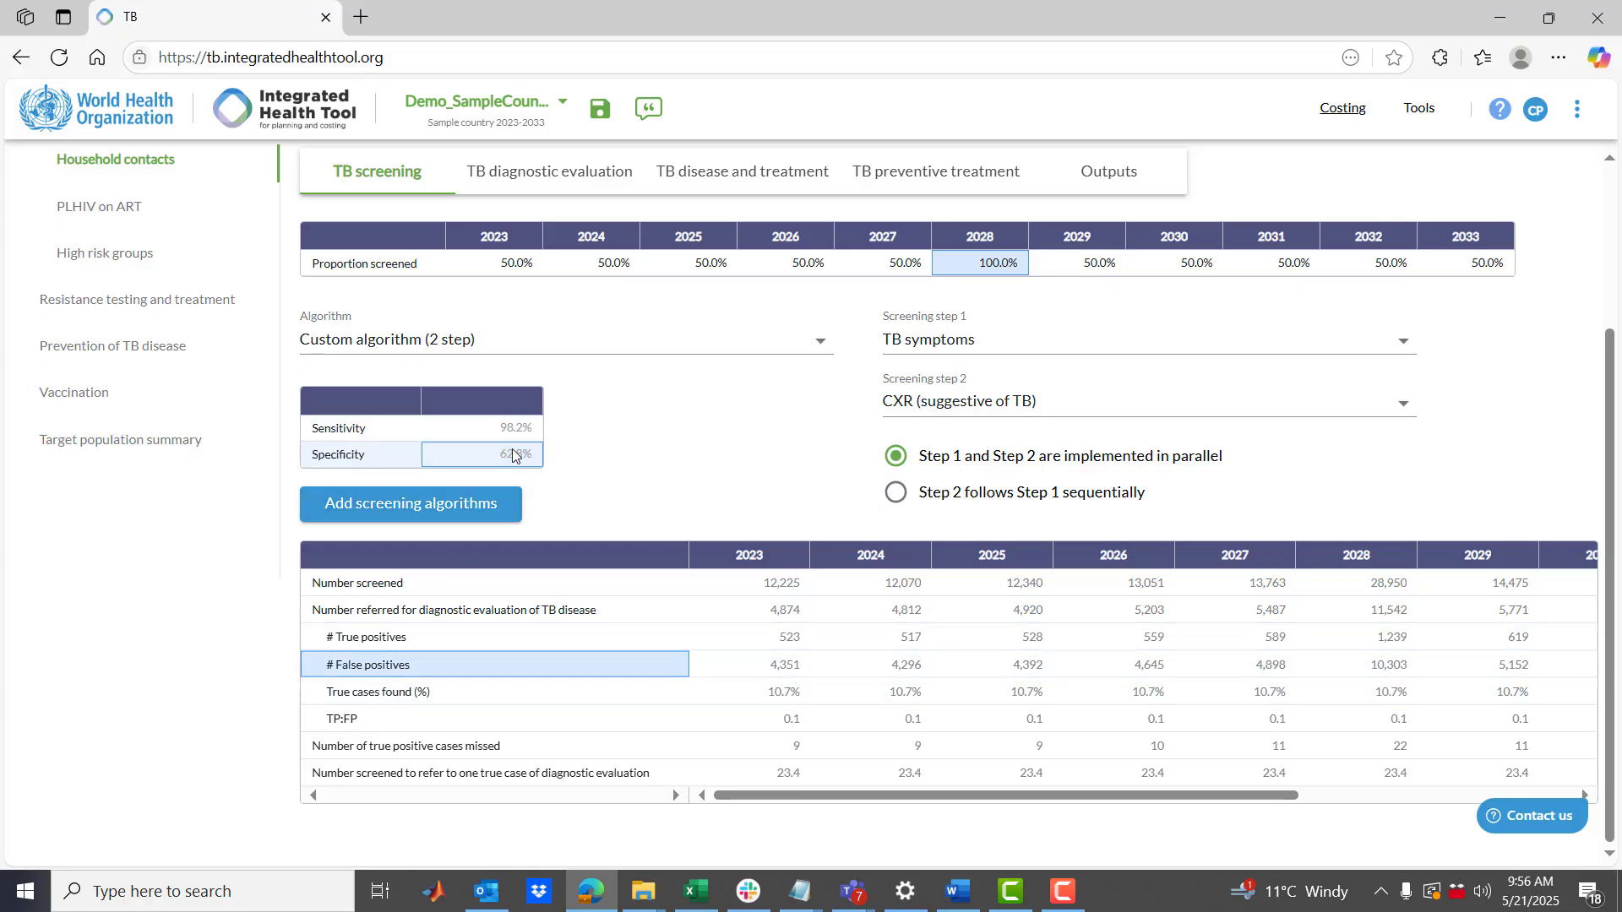
left_click(781, 697)
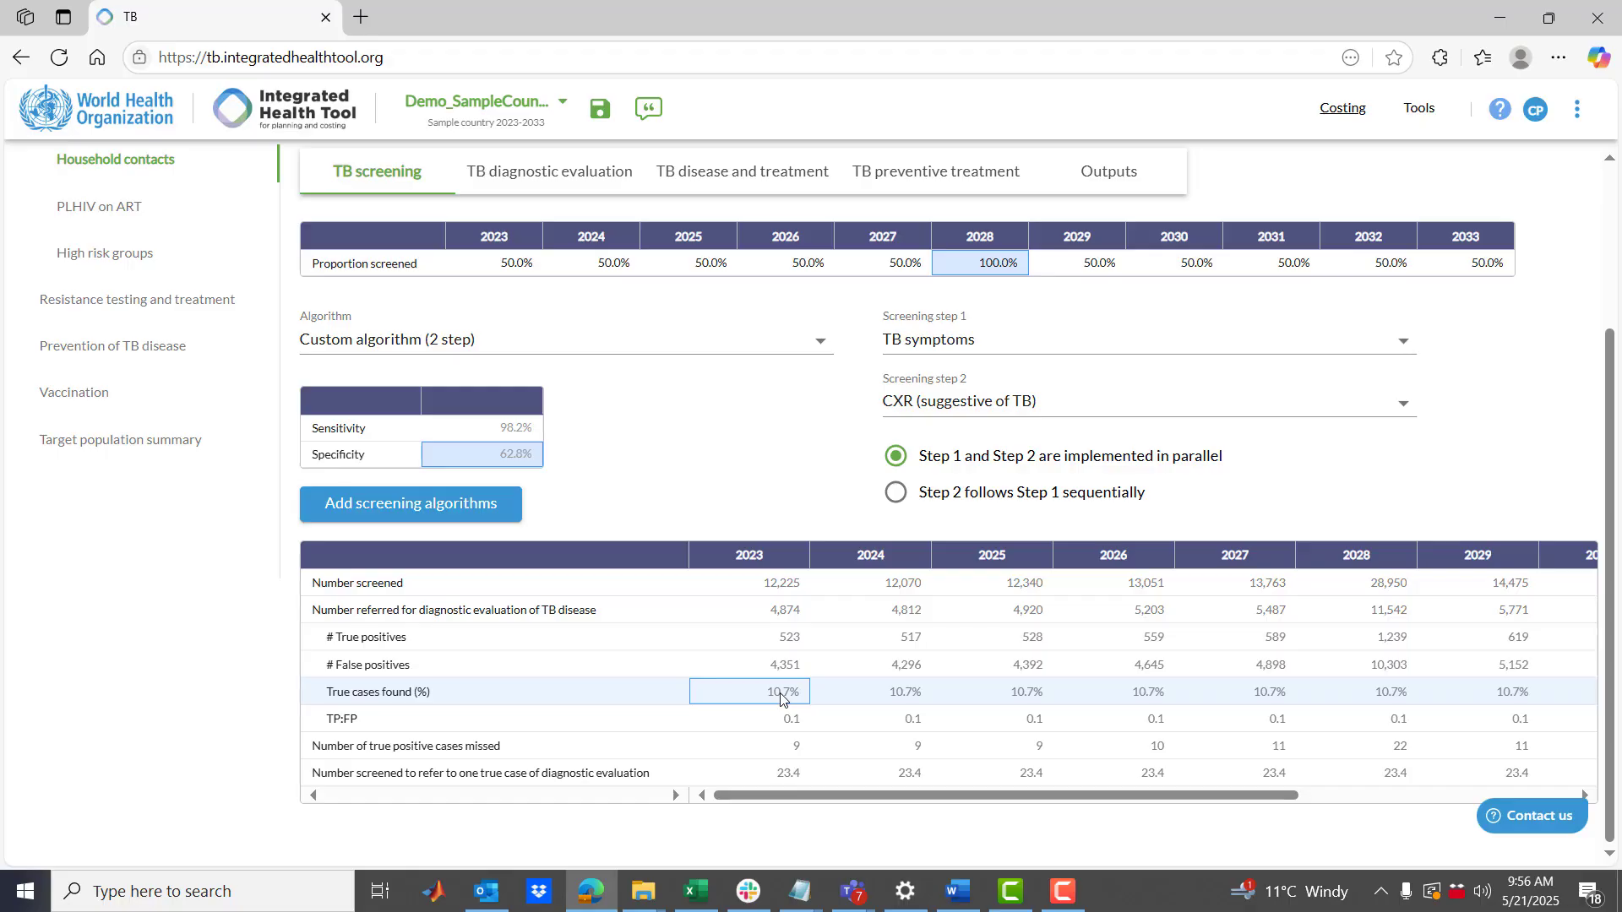
left_click(786, 748)
left_click(784, 774)
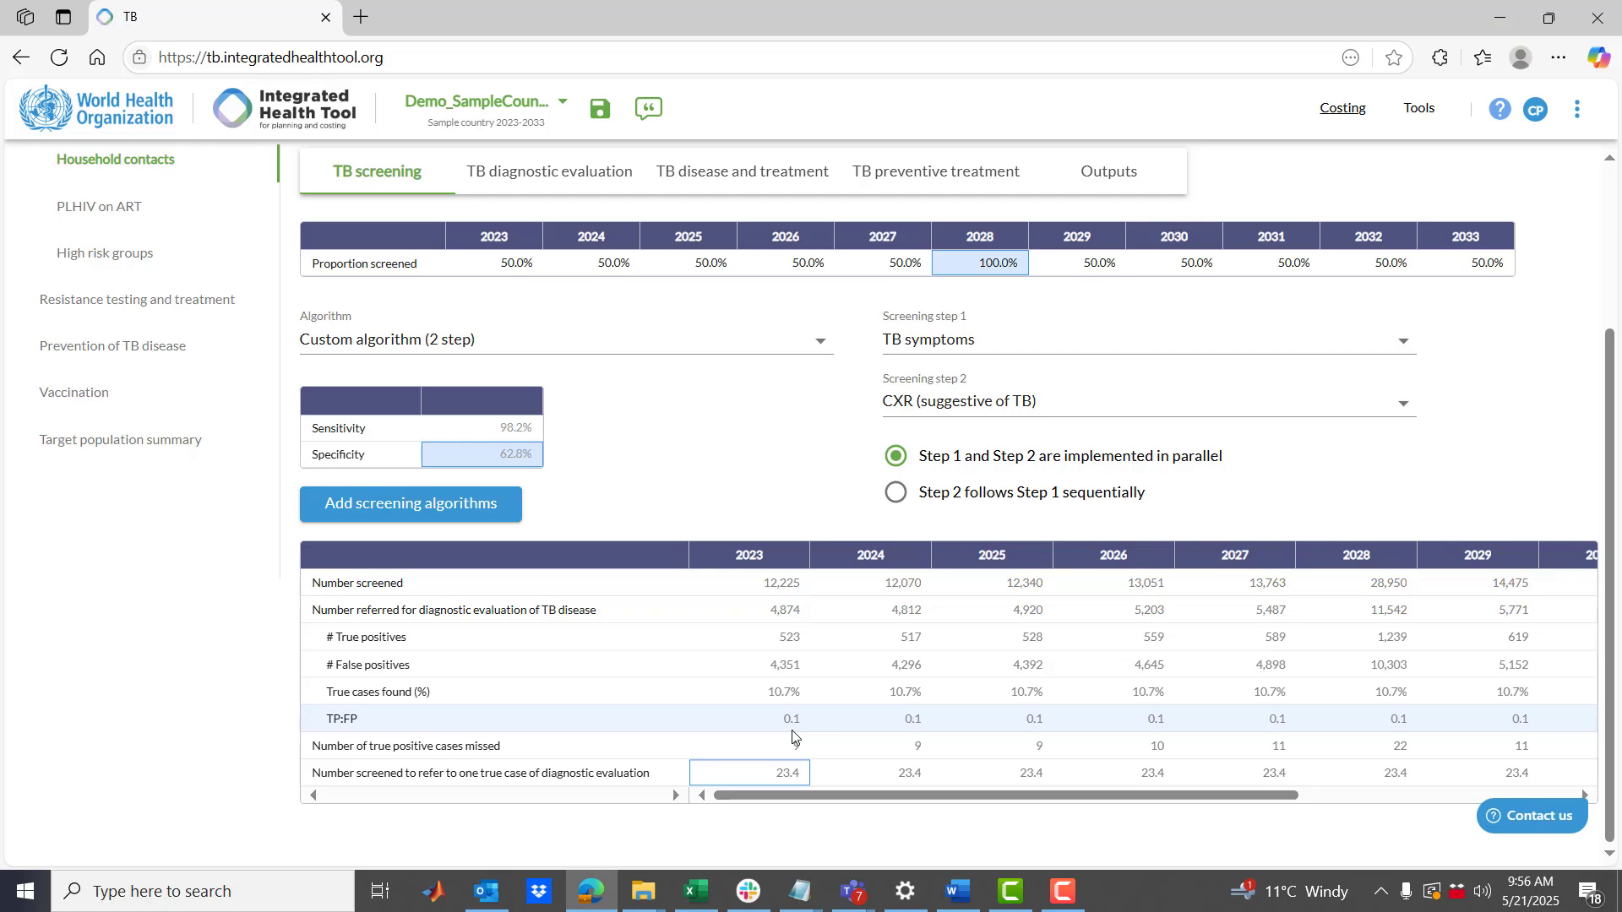
scroll(792, 735, "up", 1)
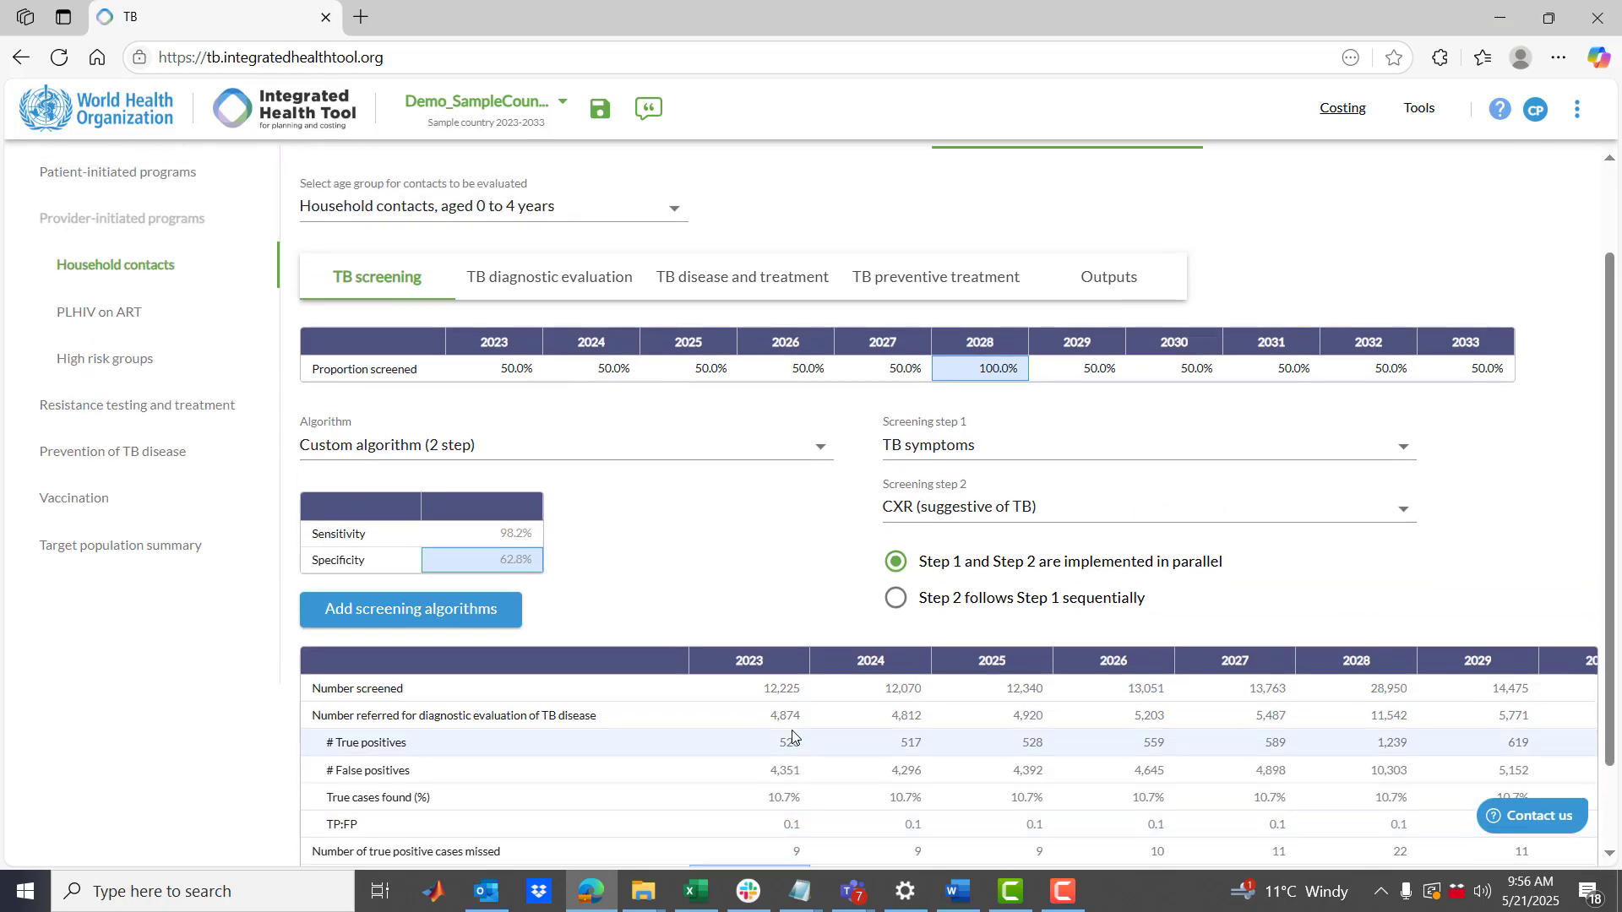
scroll(793, 735, "down", 1)
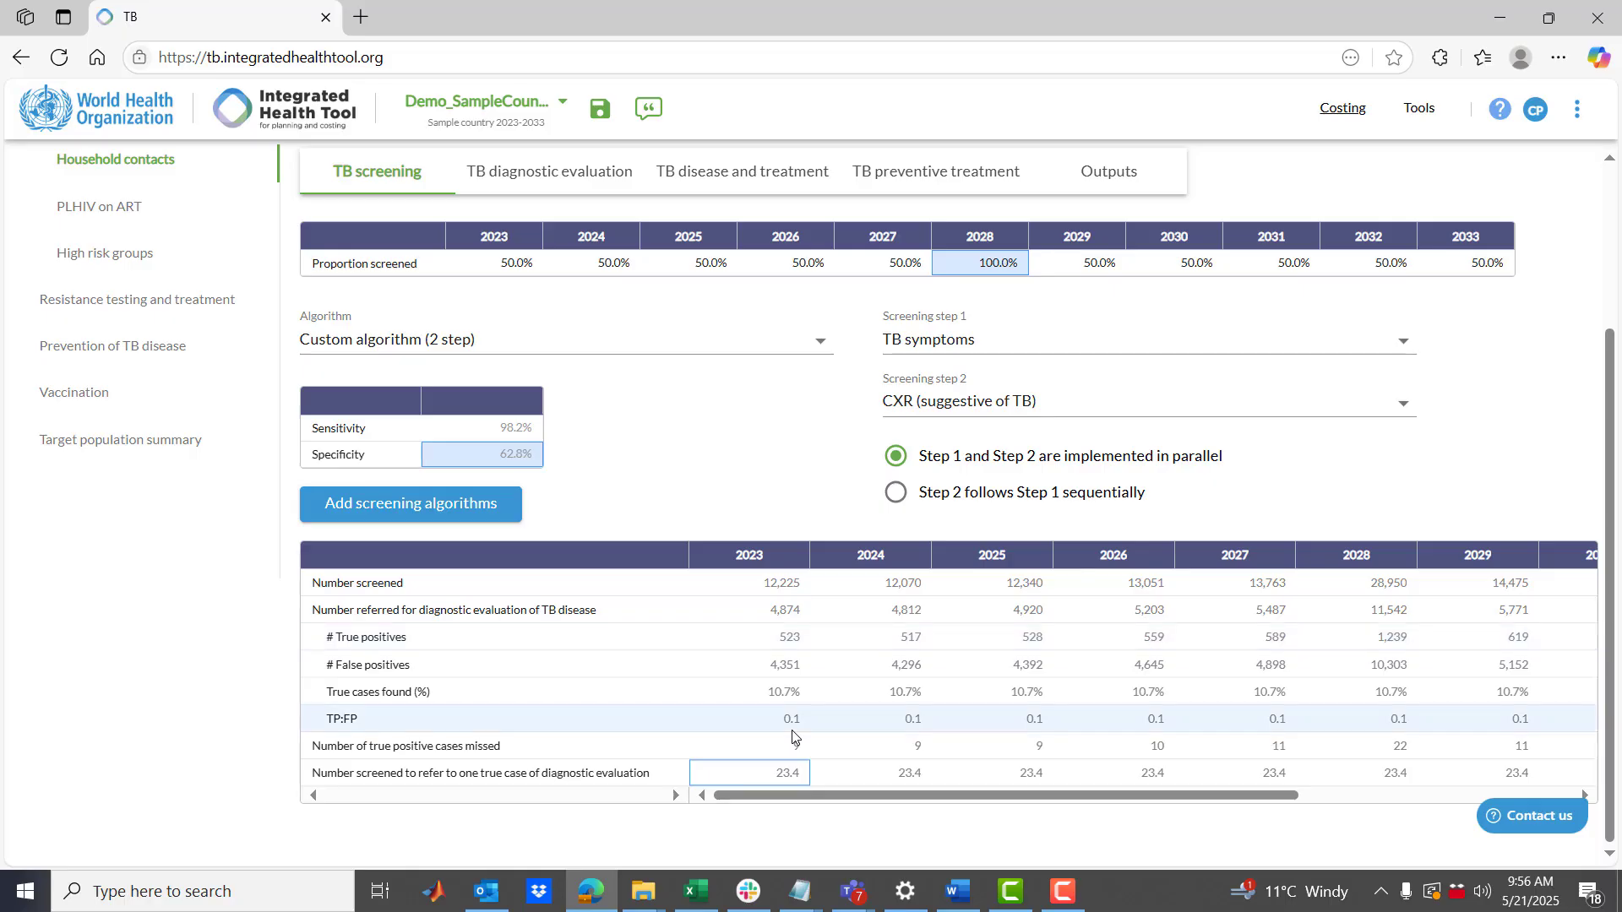
scroll(792, 735, "up", 1)
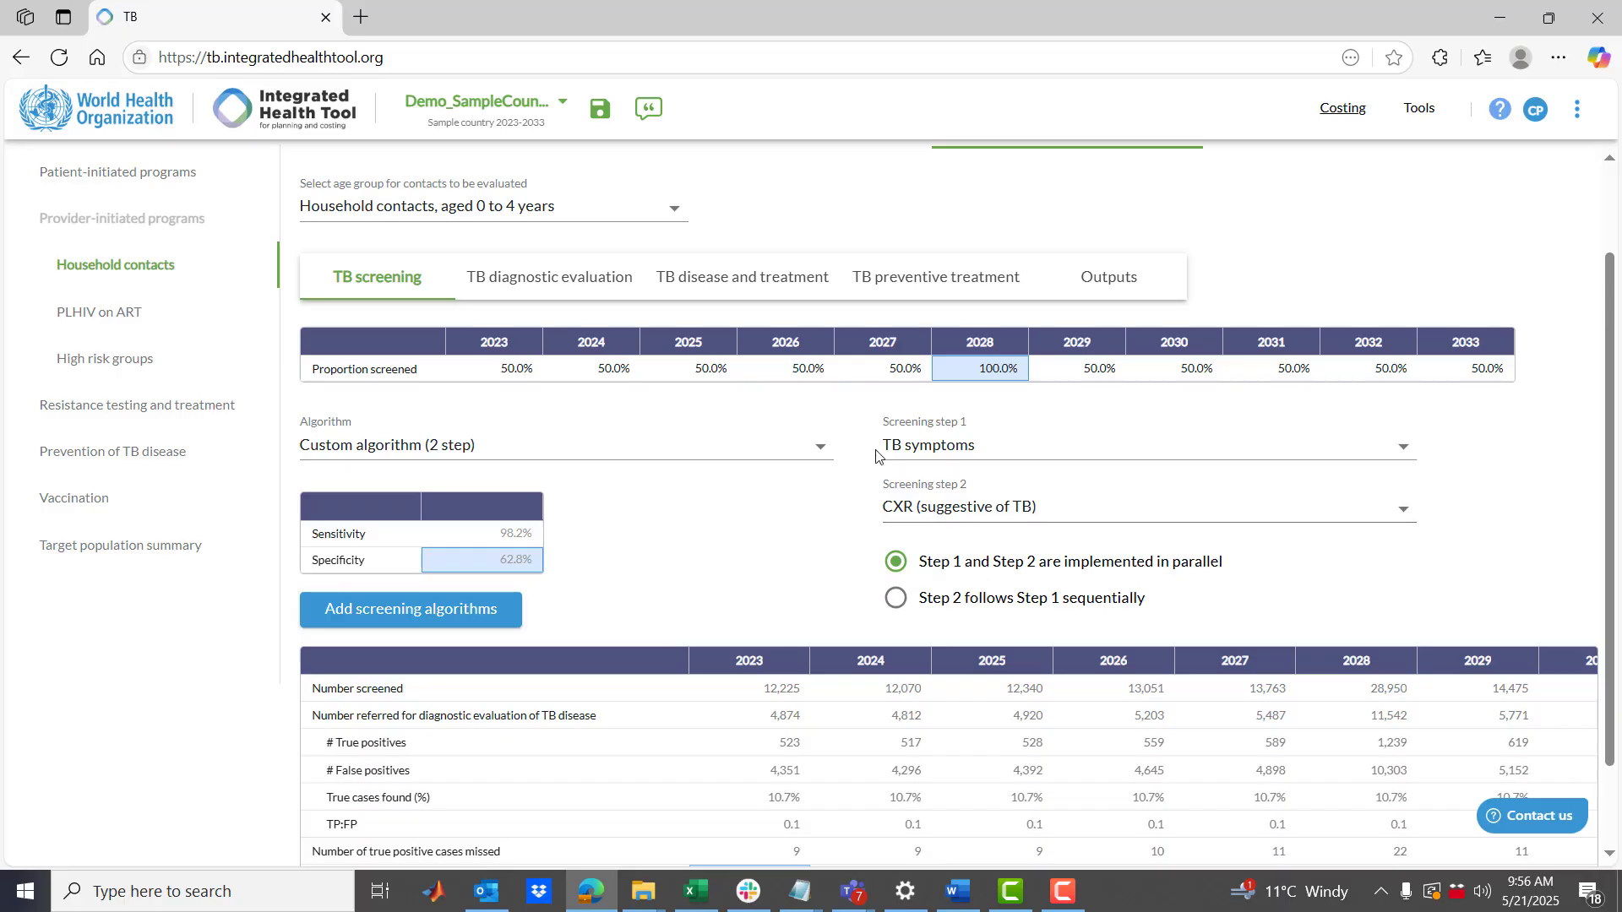
Return the screening algorithm to Parallel screening with TB symptoms and CXR and review its screening results
left_click(820, 446)
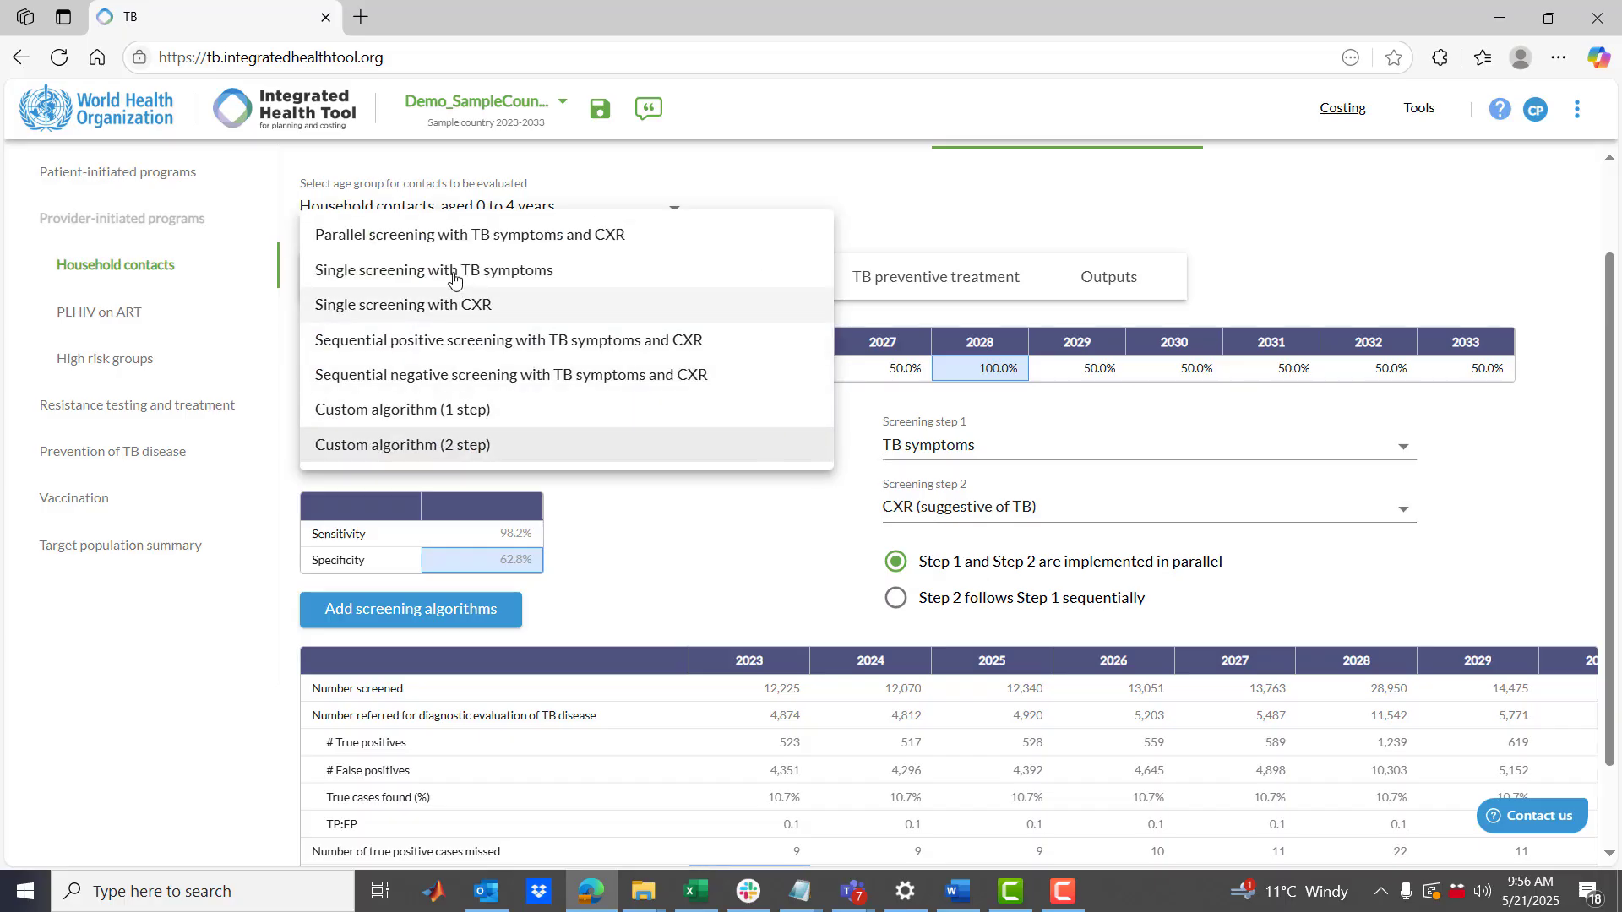
left_click(444, 239)
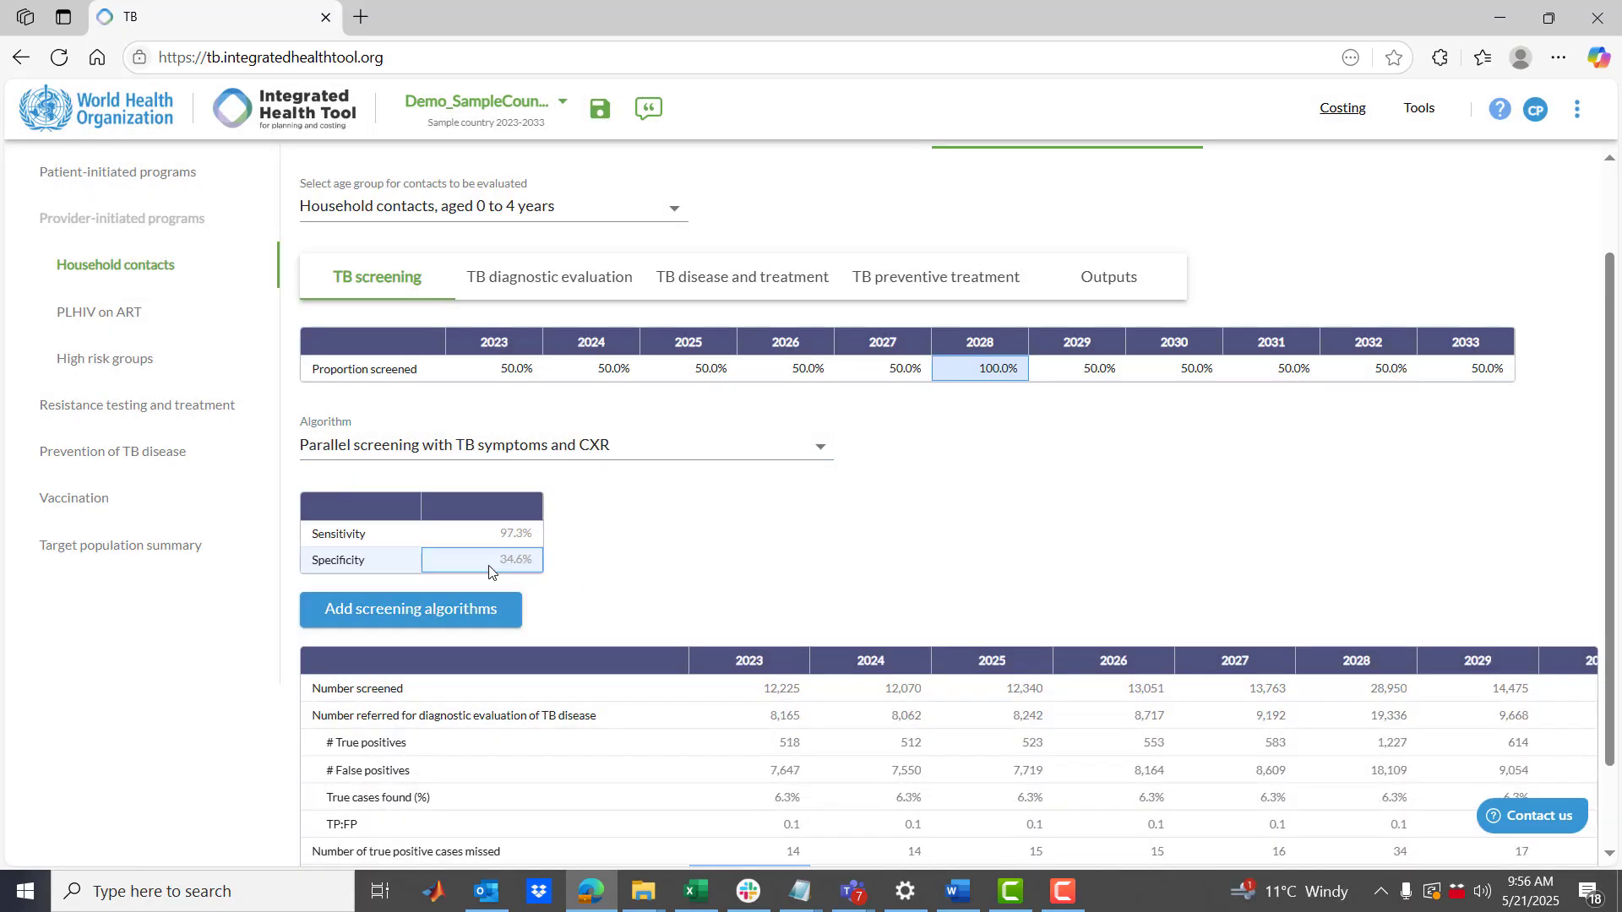
scroll(625, 633, "down", 1)
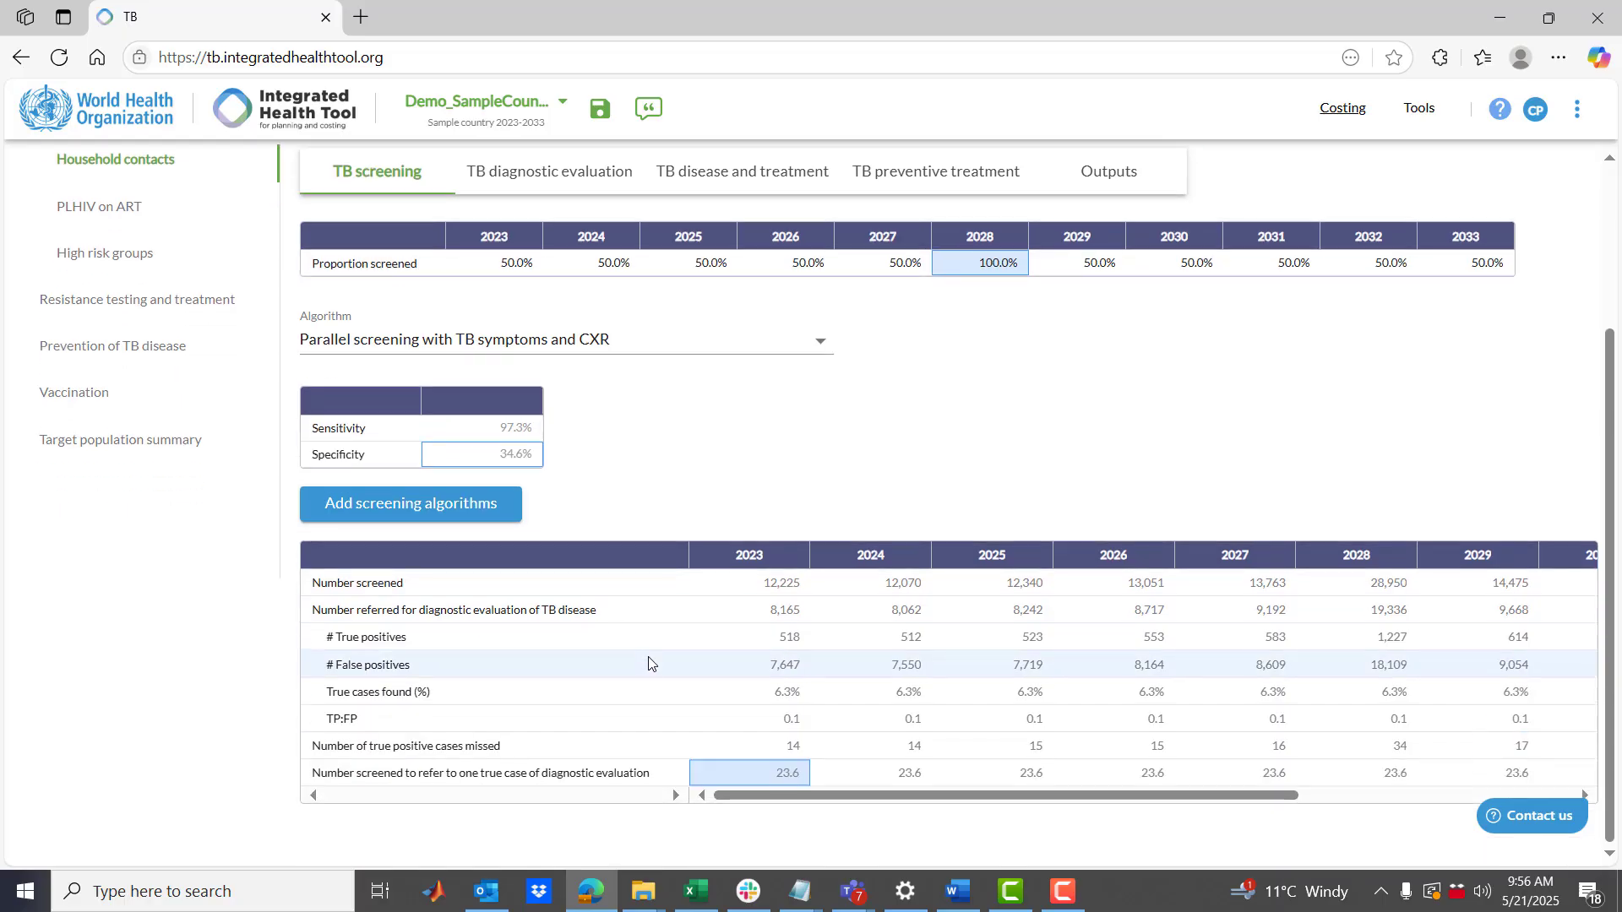
Open the household contacts' TB diagnostic evaluation and review the percent diagnosed with each method, its sensitivity and its specificity
scroll(667, 625, "up", 1)
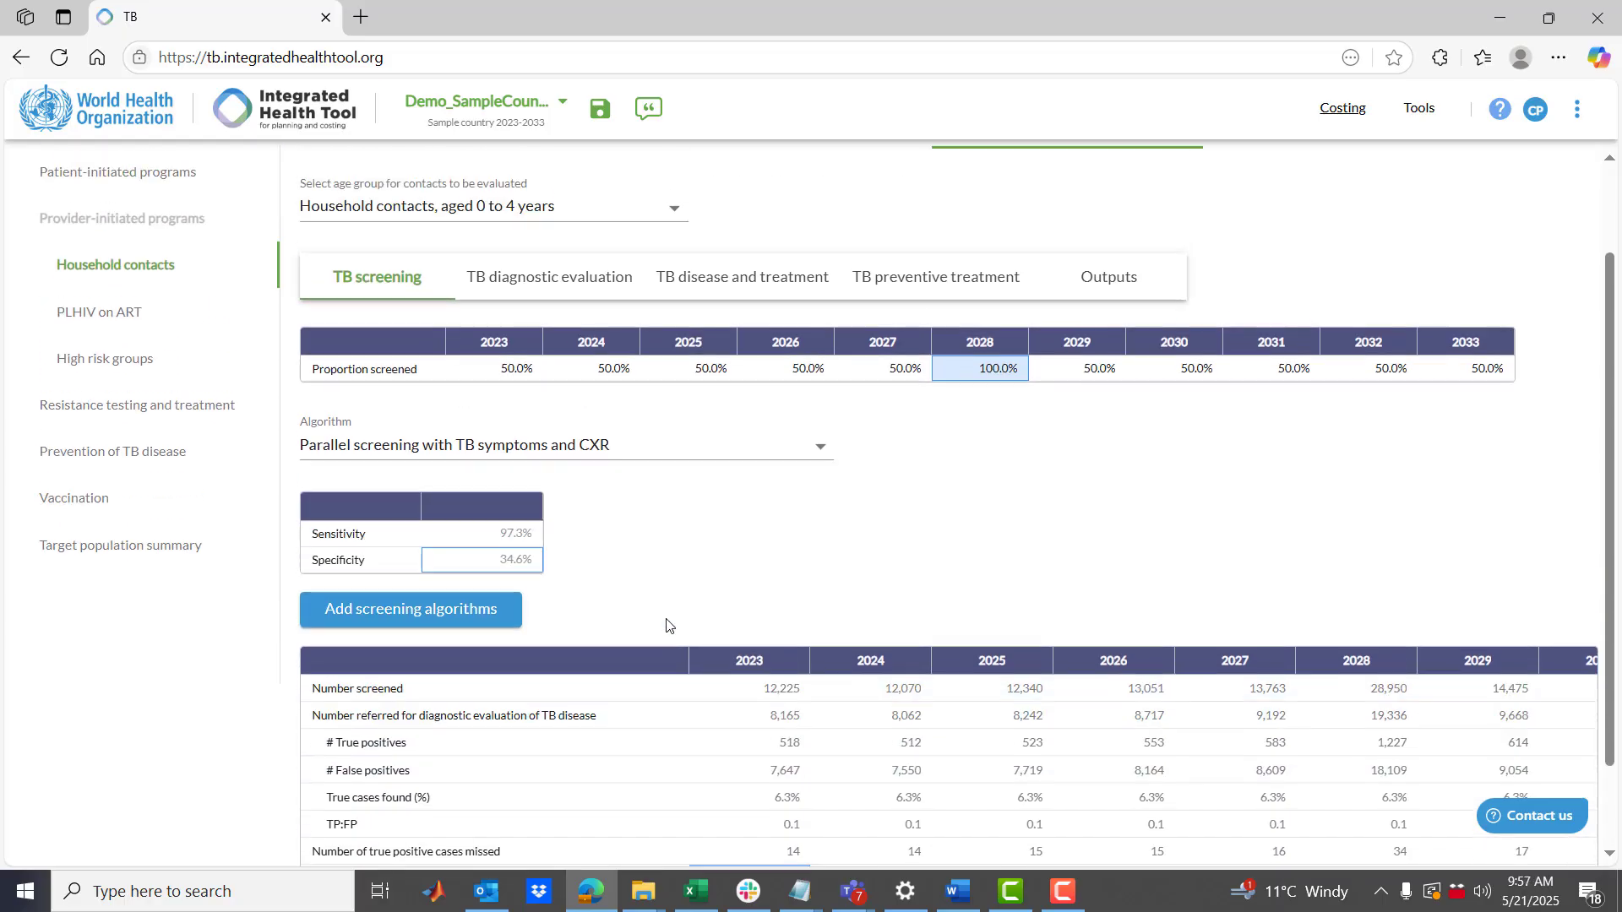
scroll(667, 625, "up", 1)
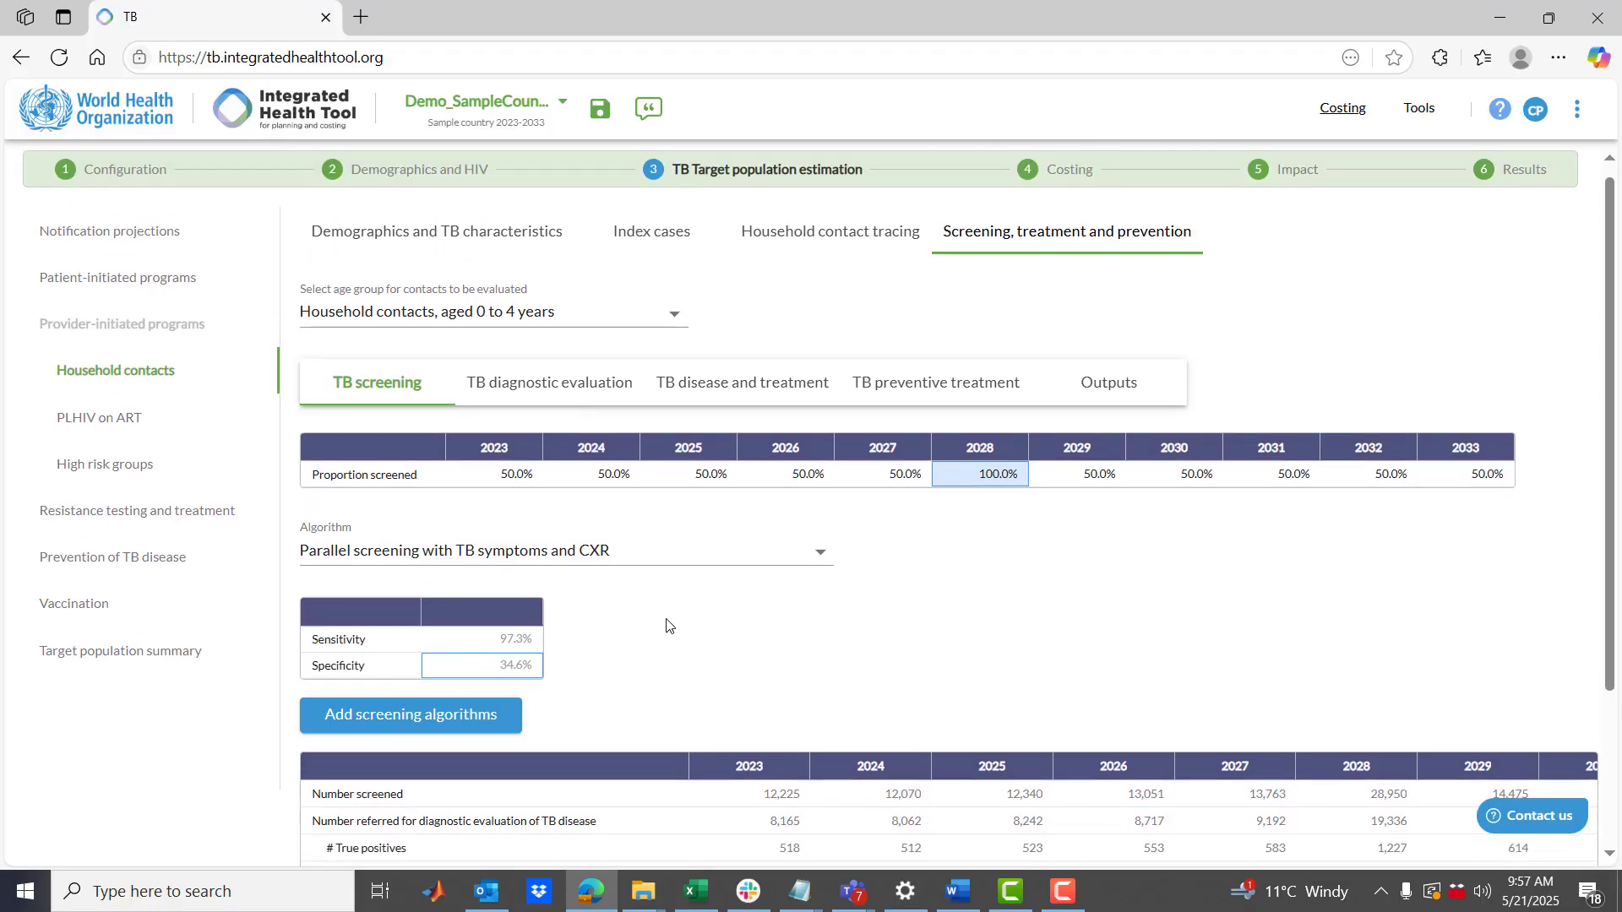
scroll(667, 625, "up", 1)
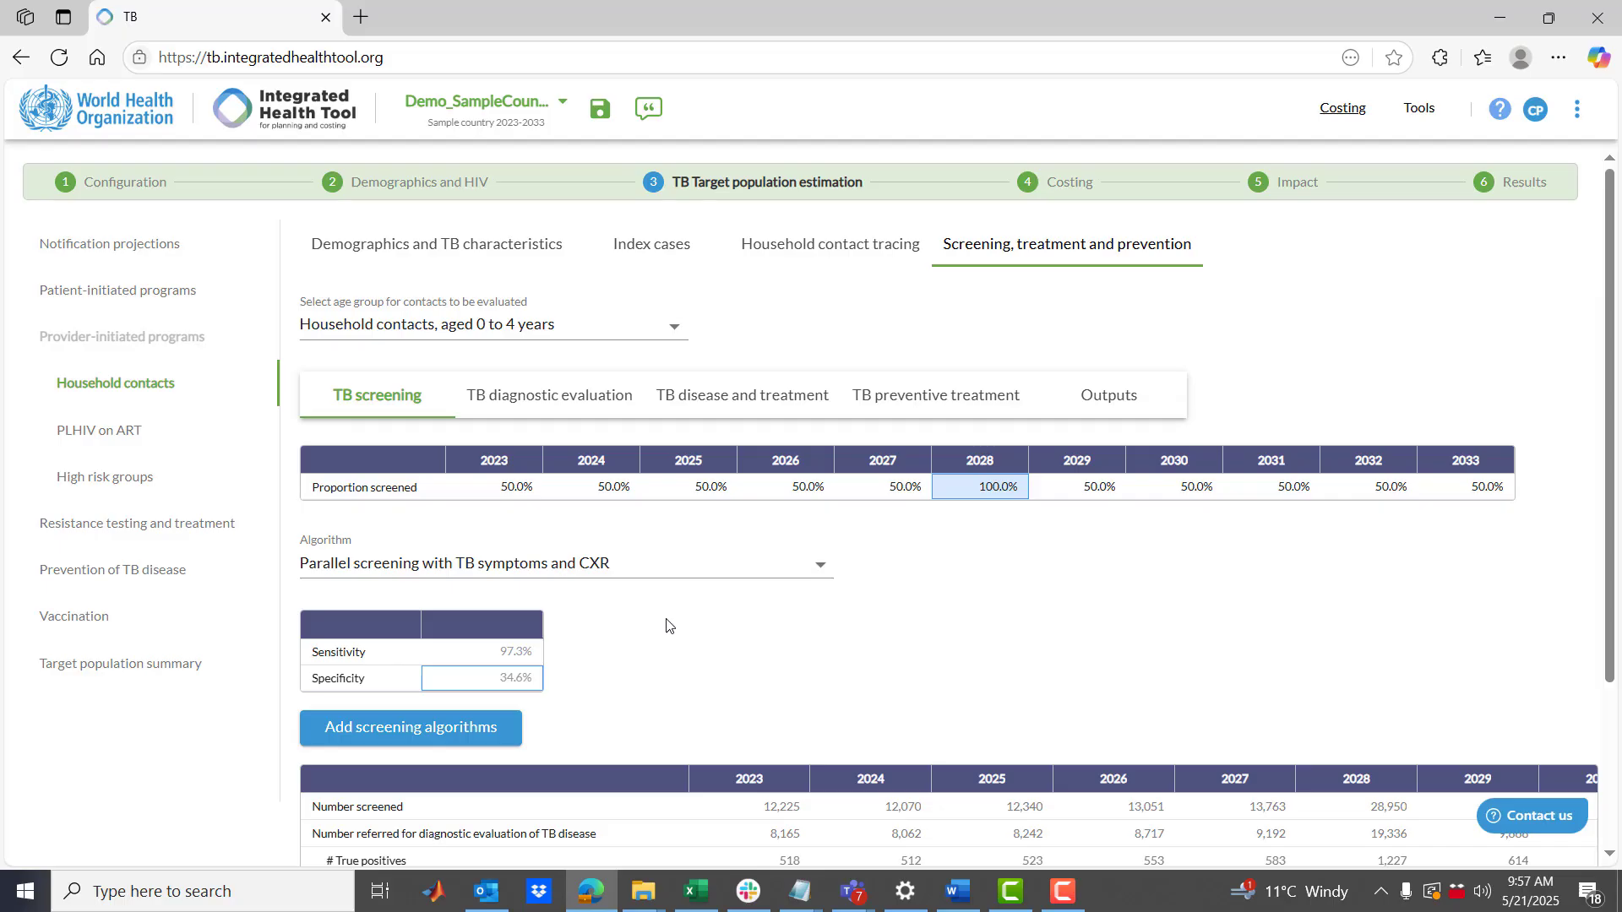
left_click(558, 393)
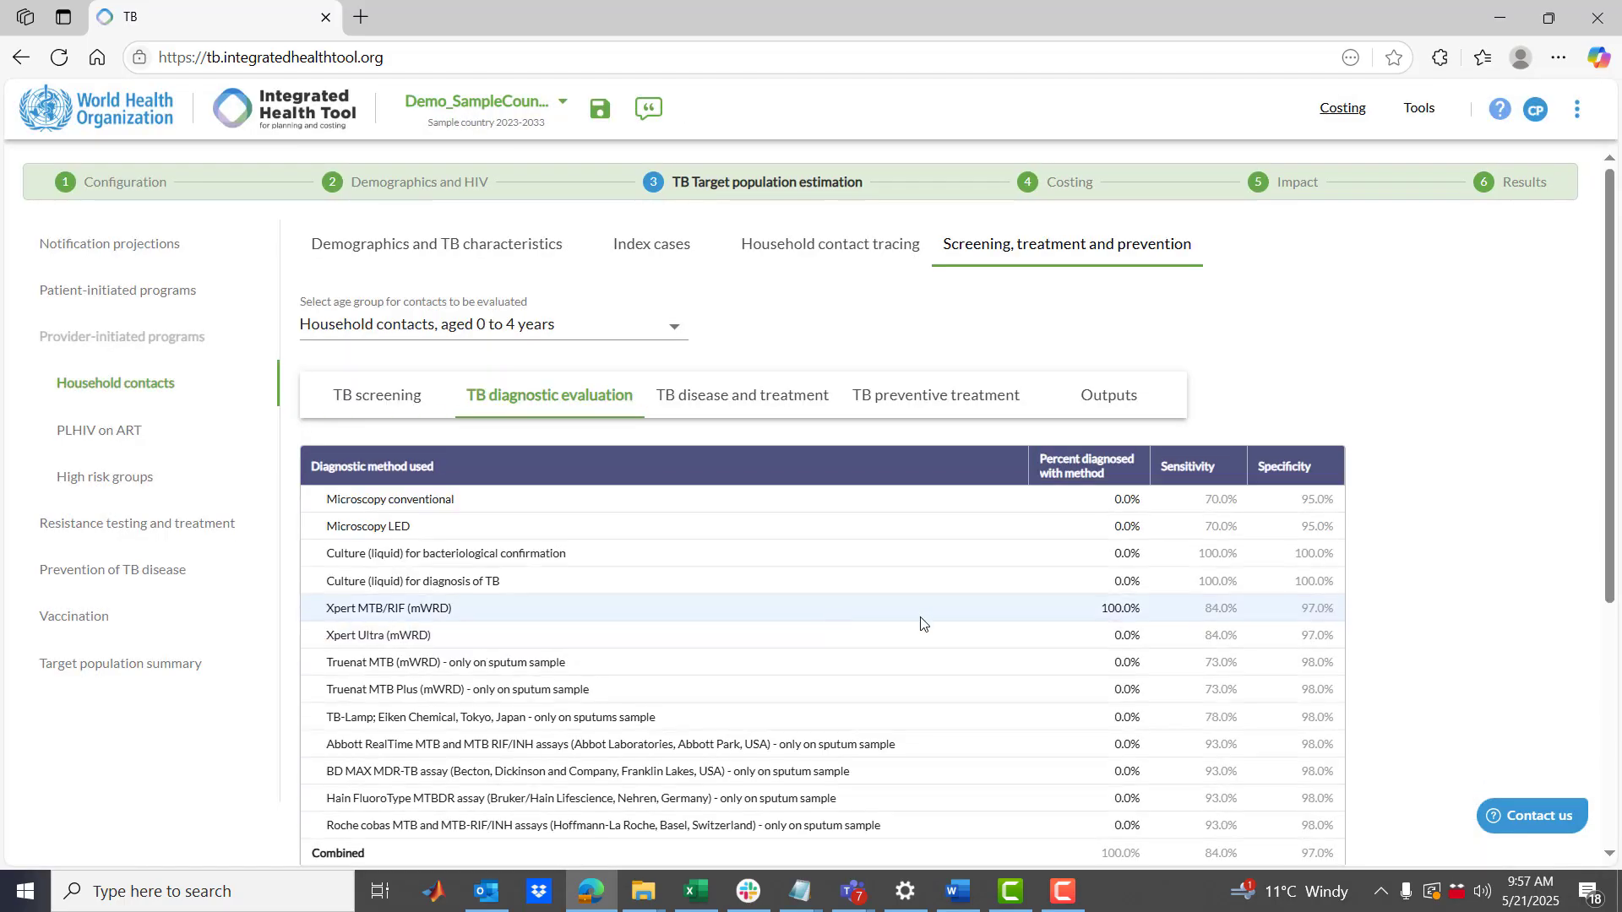
scroll(920, 622, "down", 1)
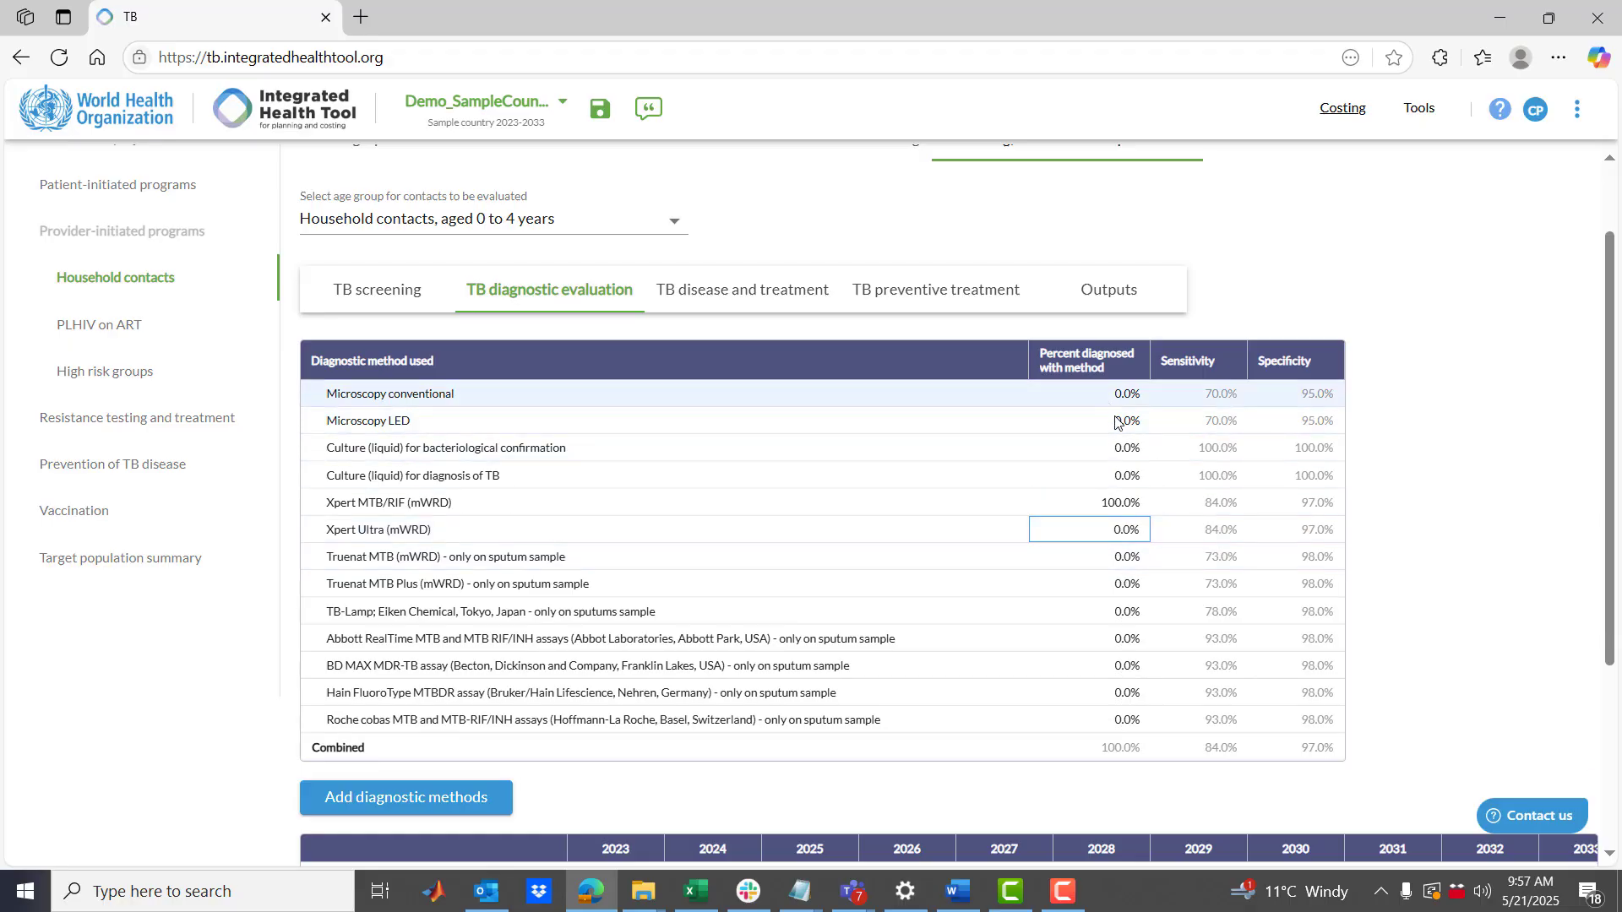
Examine the diagnostic methods for household contacts aged 0 to 4 years and the percent diagnosed with each, focusing on Xpert MTB/RIF and the Combined total
left_click_drag(345, 388, 418, 720)
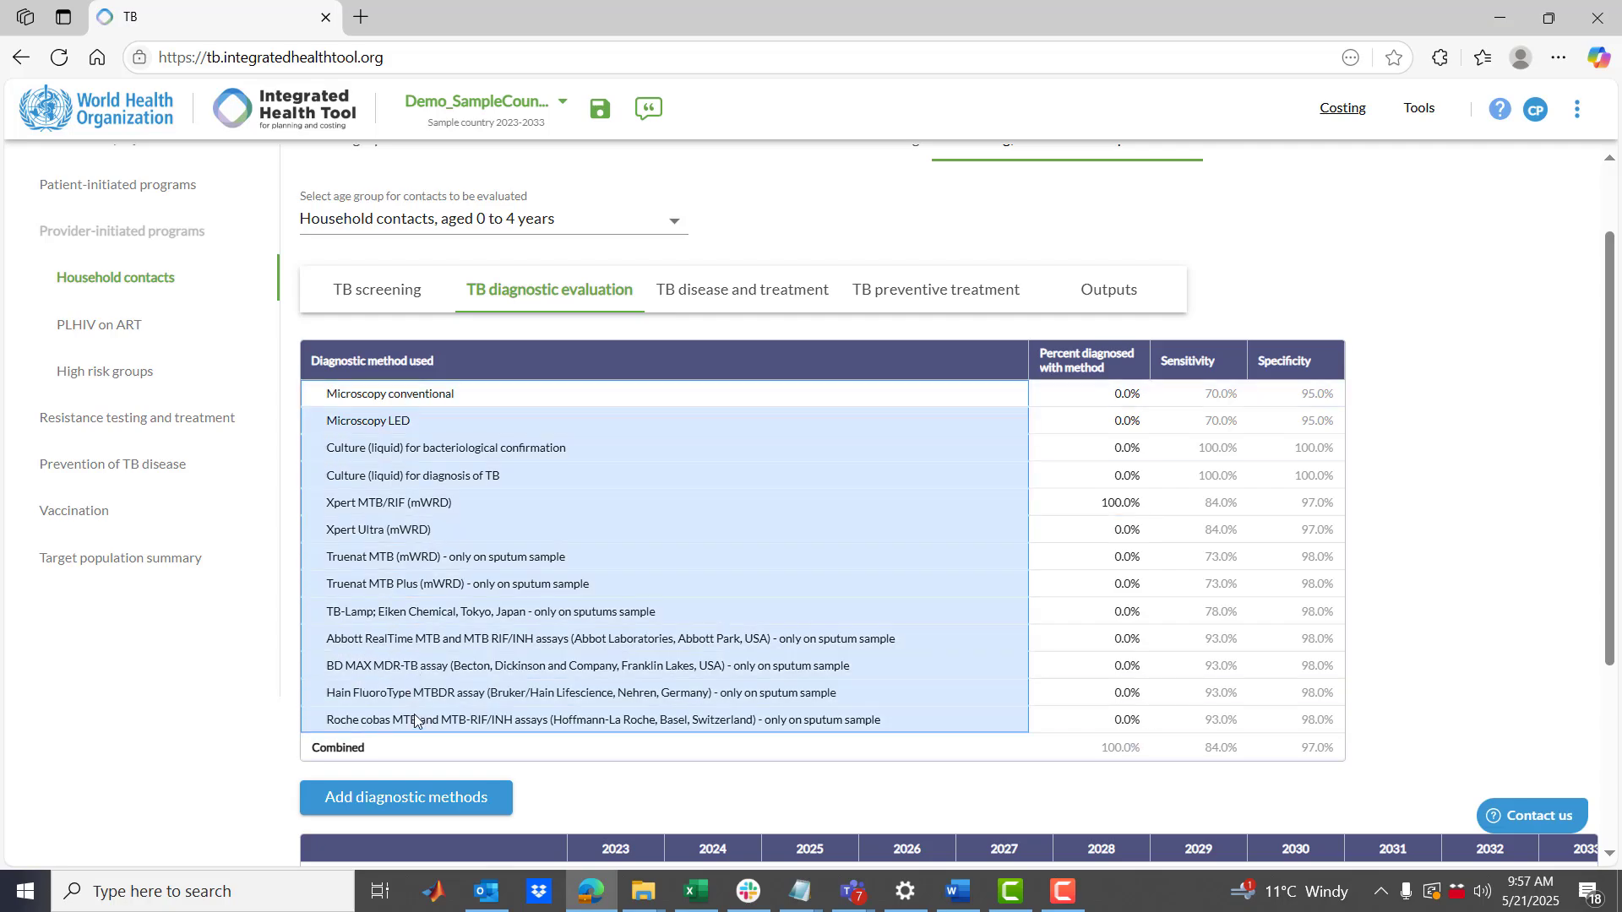
left_click(1120, 504)
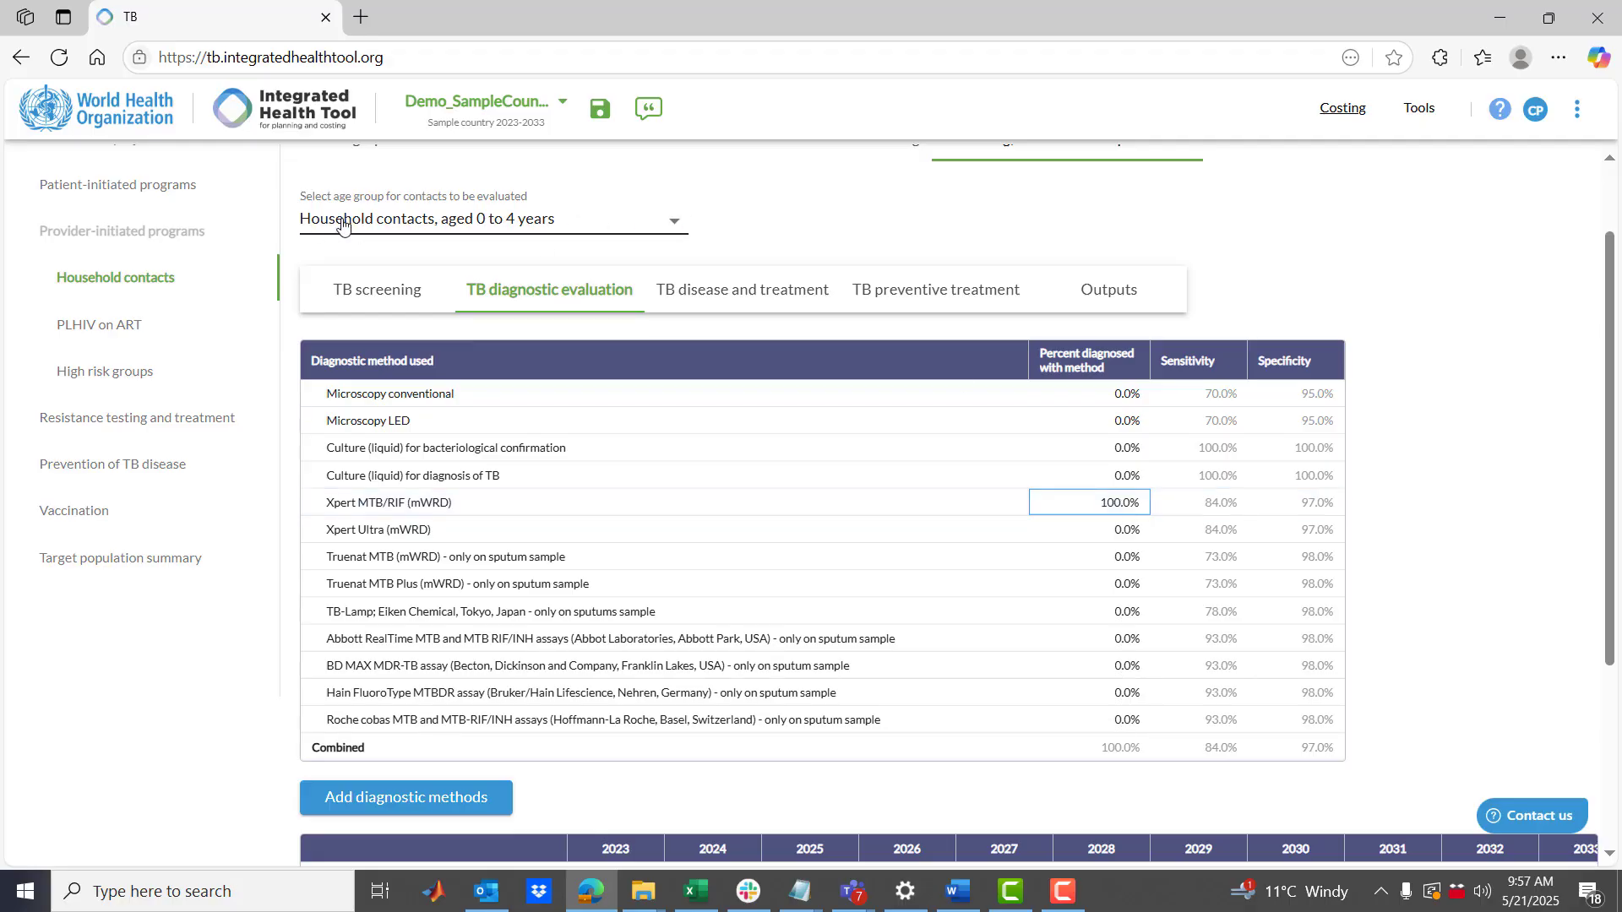
left_click_drag(1124, 395, 1116, 751)
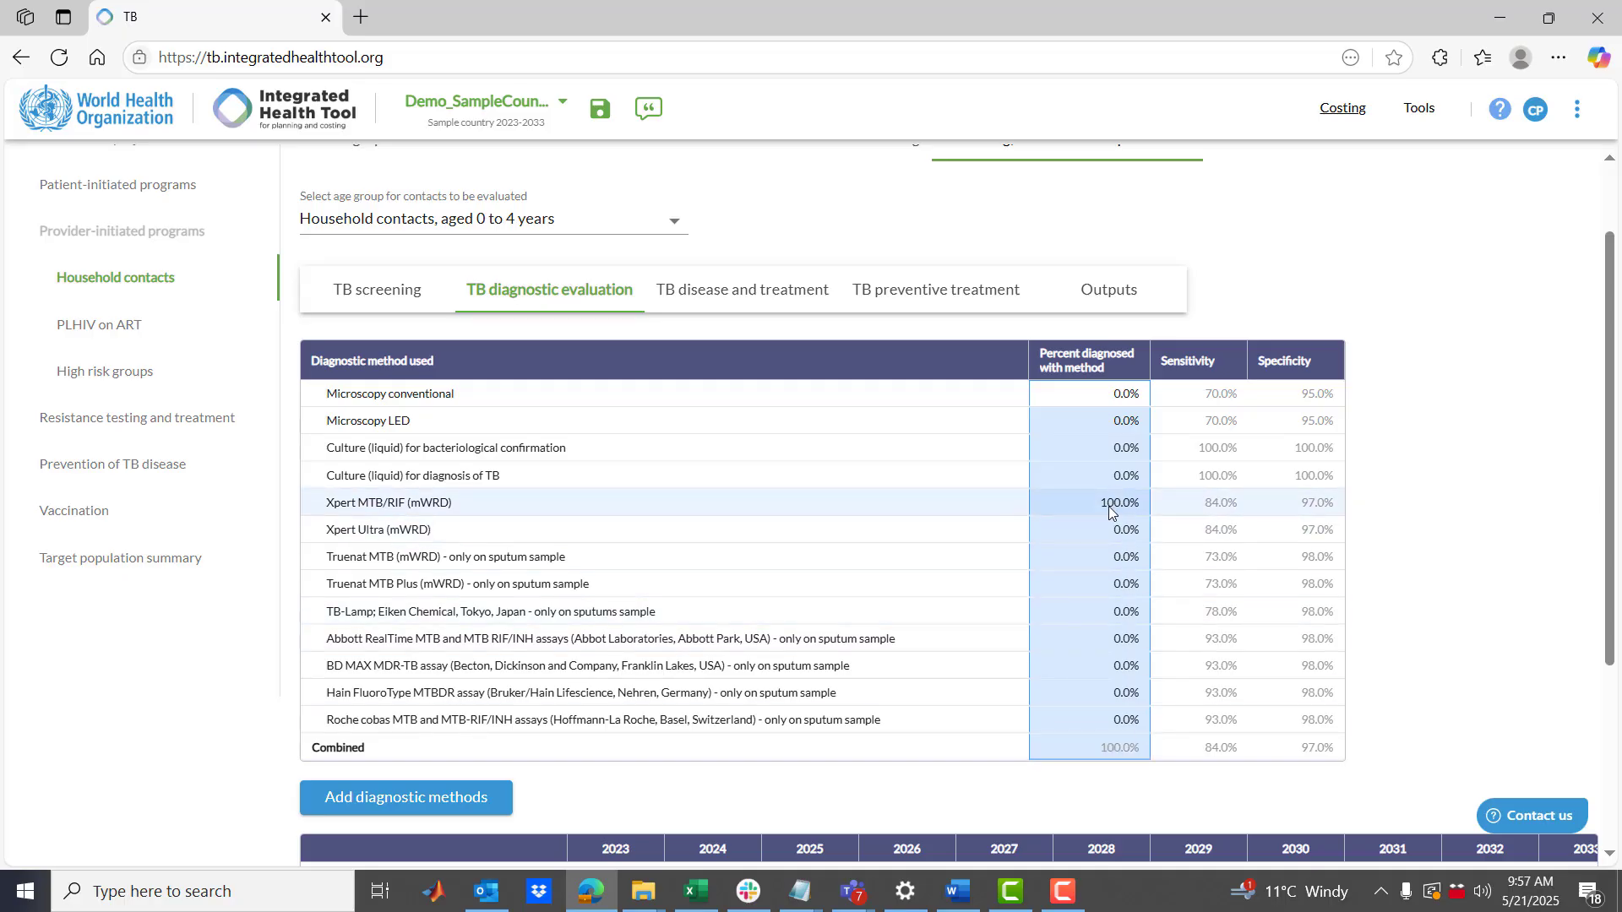
left_click_drag(1116, 397, 1120, 750)
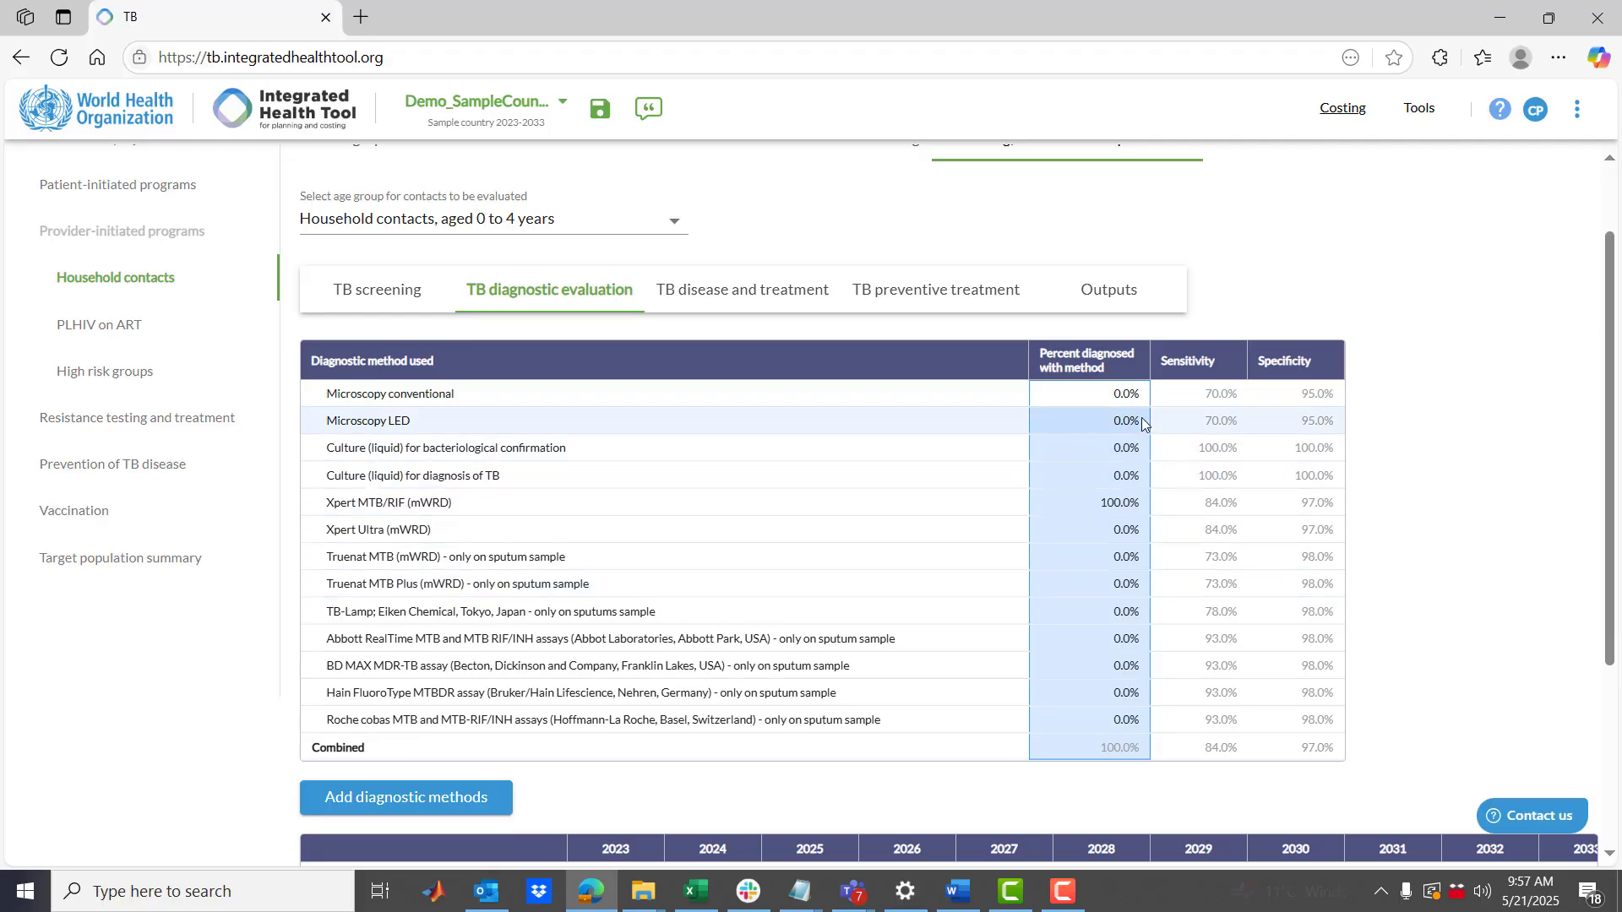
left_click(1122, 504)
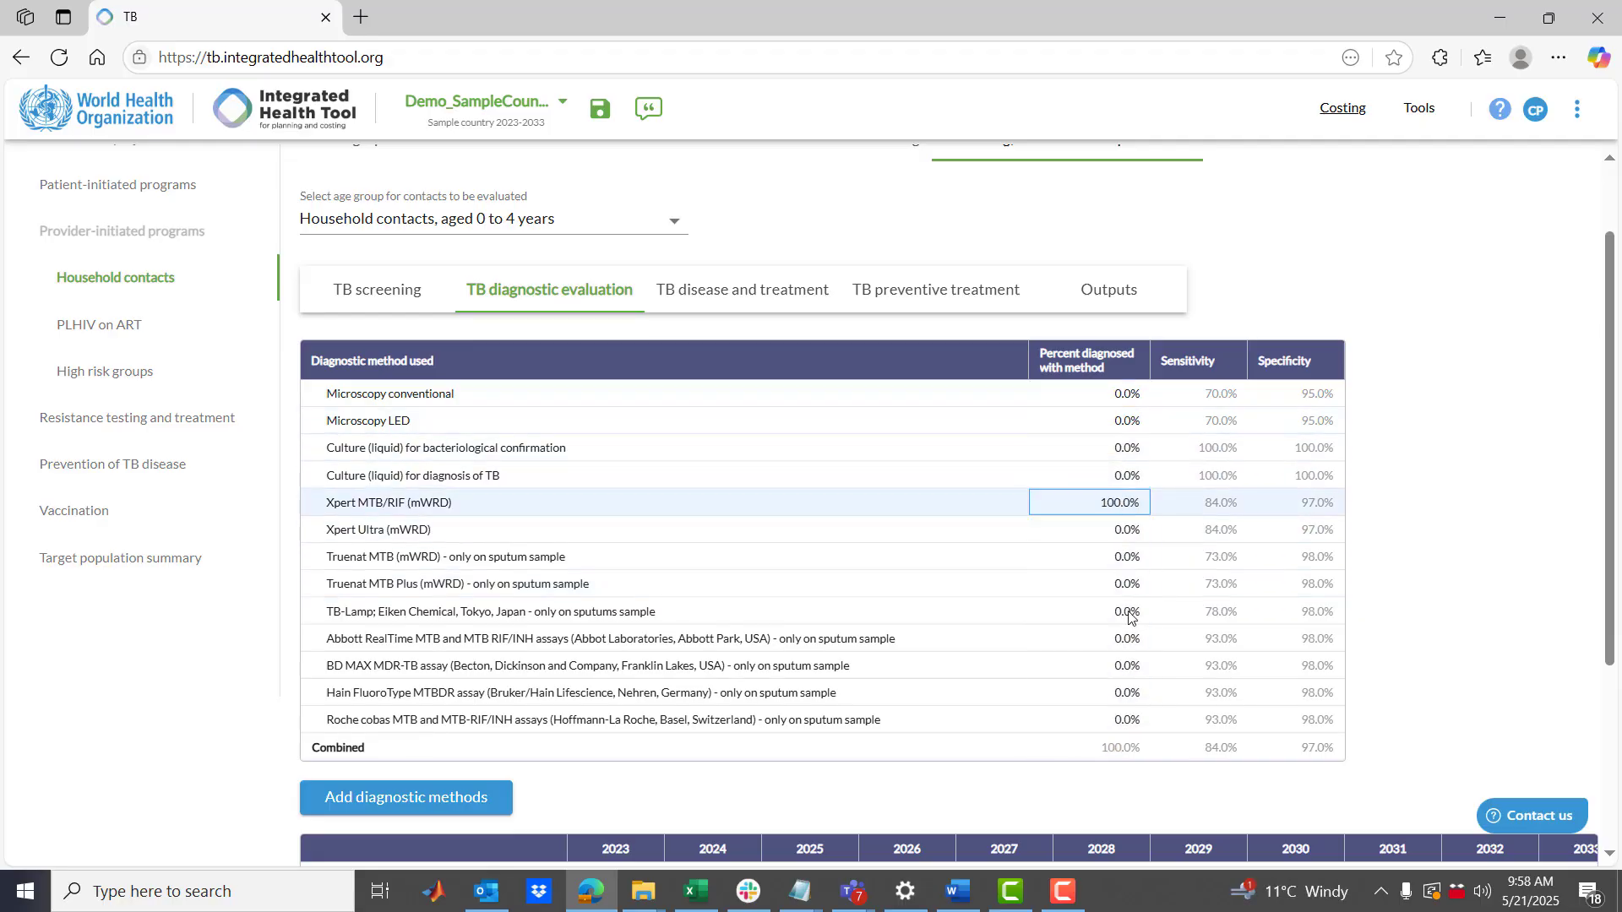
left_click(1116, 747)
left_click(1119, 505)
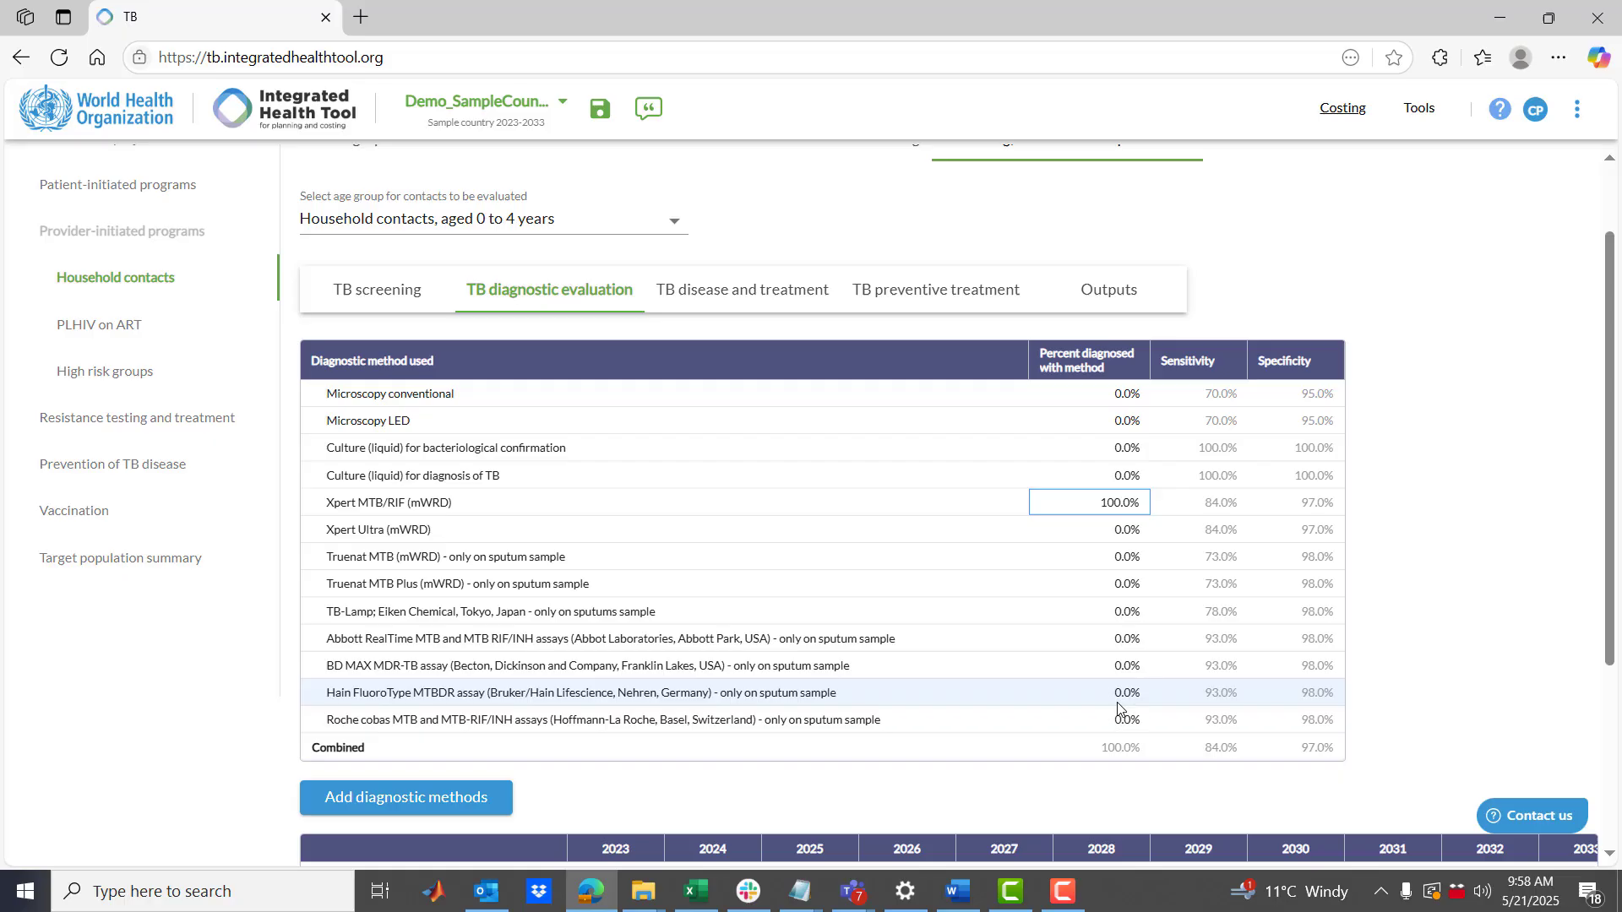
left_click(1124, 747)
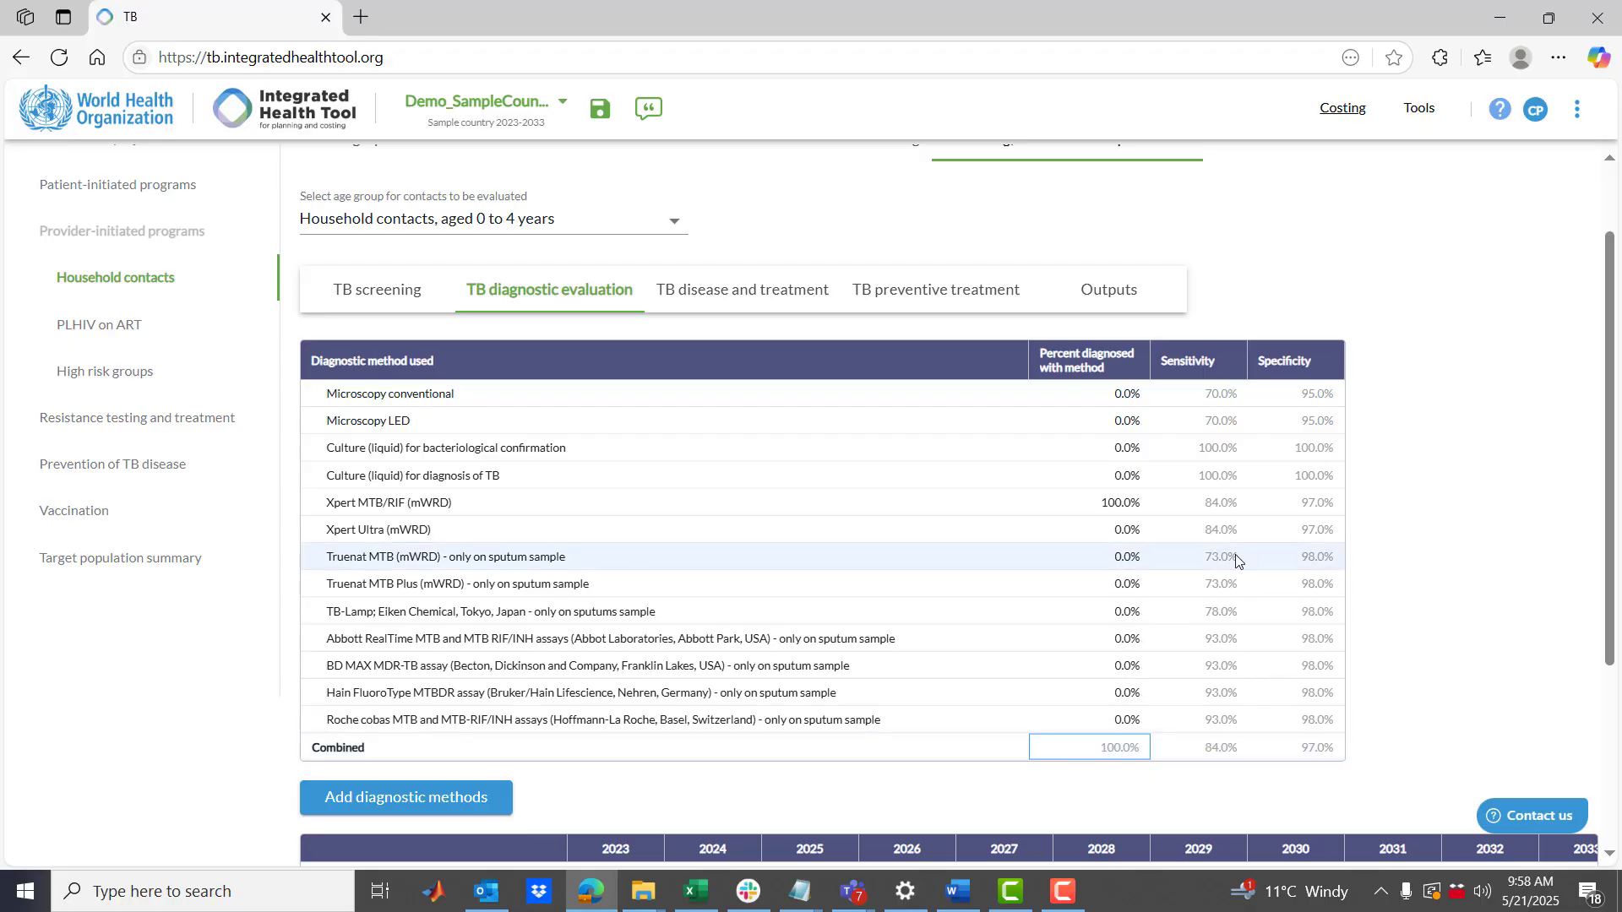
Compare the sensitivity and specificity of Xpert MTB/RIF and Xpert Ultra with the values in the Combined row
left_click_drag(1200, 511, 1318, 510)
left_click_drag(1216, 532, 1296, 532)
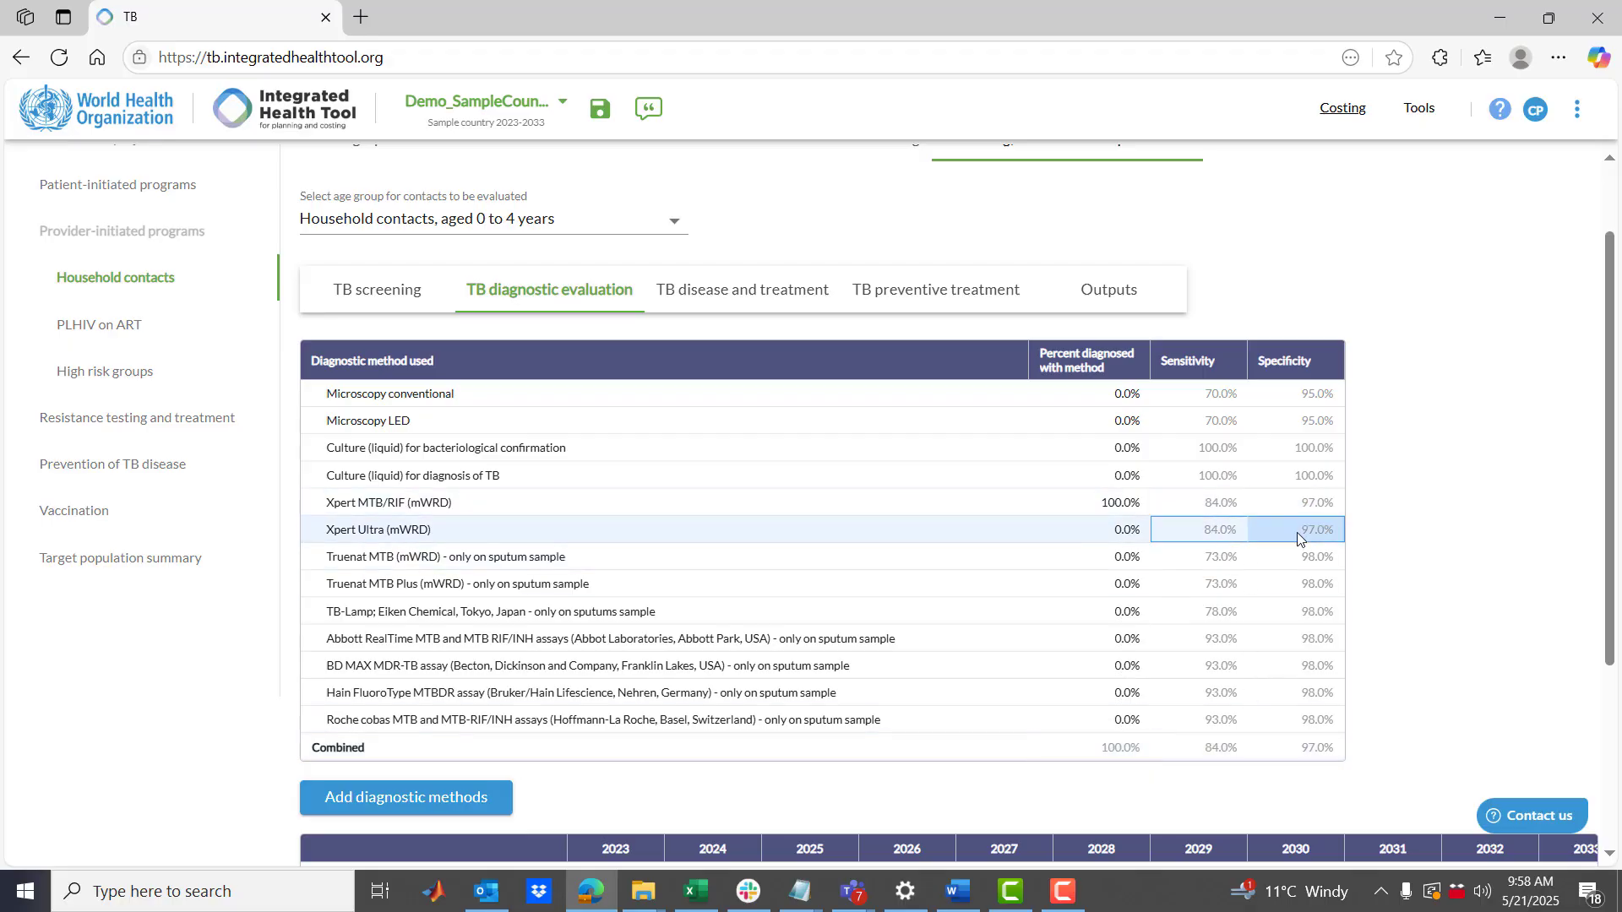
left_click_drag(1206, 750, 1290, 748)
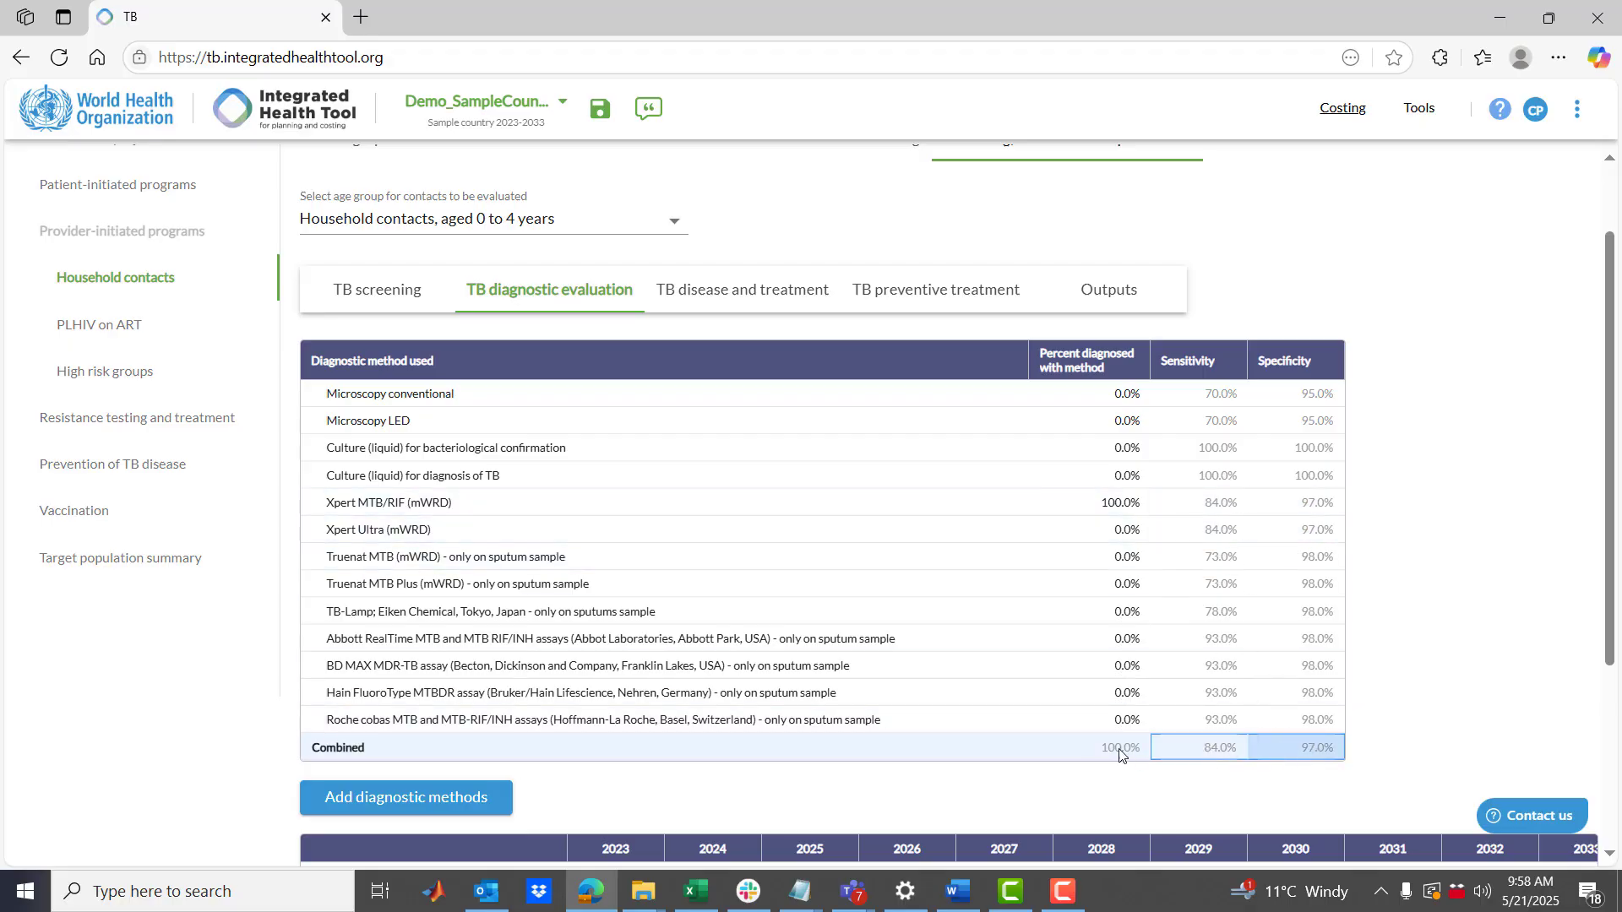
left_click_drag(1122, 750, 1290, 747)
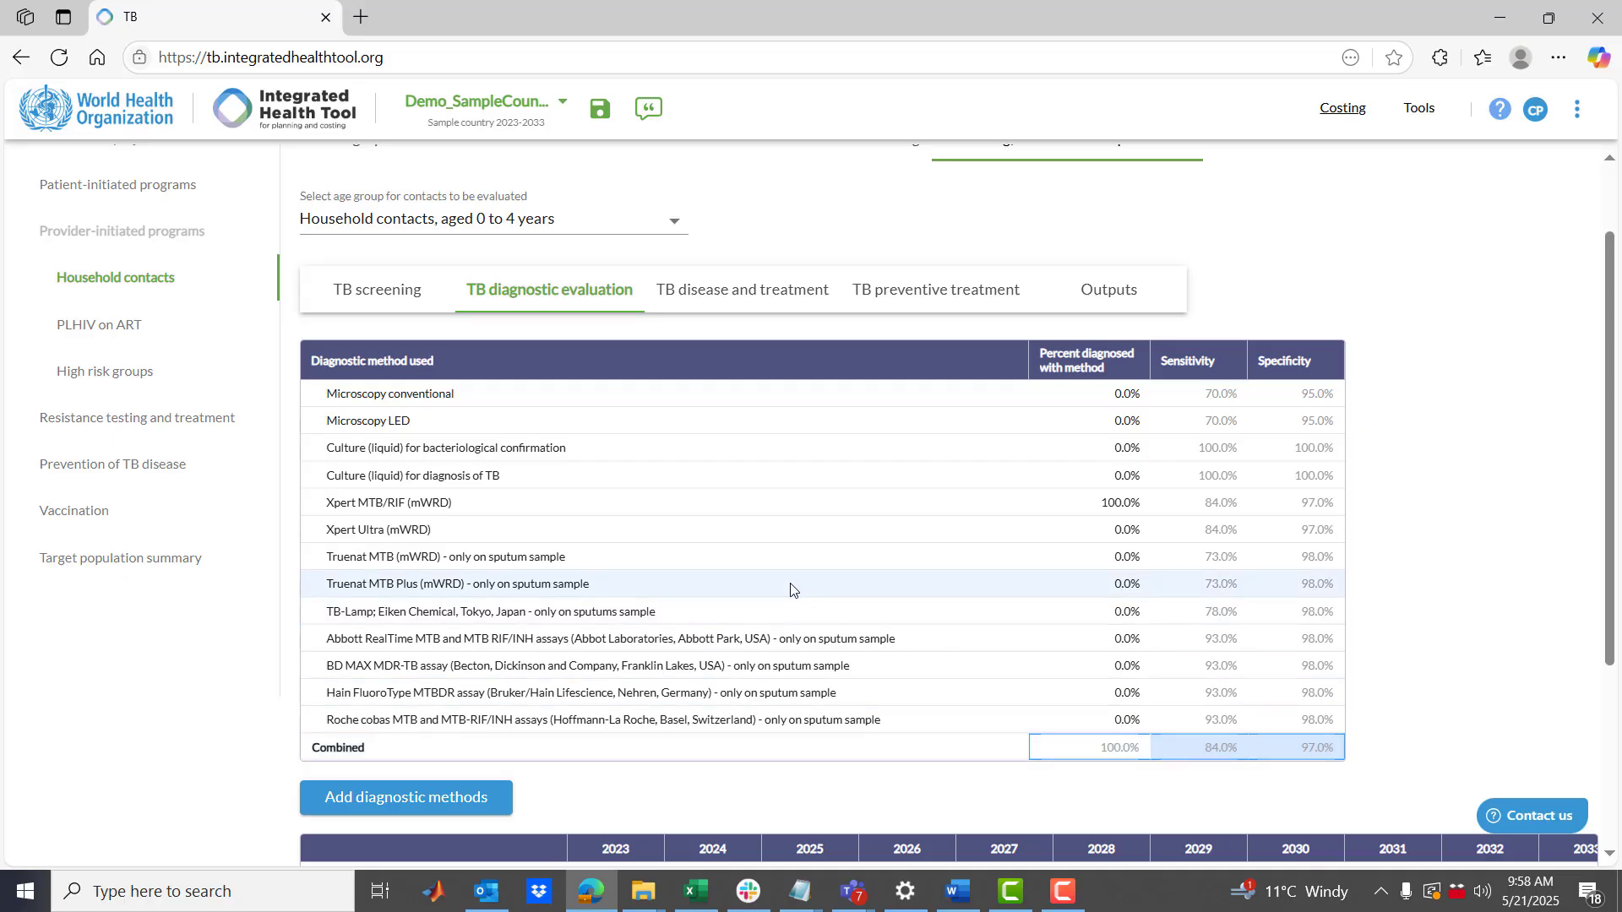
Check the number that received diagnostic evaluation against the number referred for diagnostic evaluation in the TB screening results
scroll(792, 588, "down", 1)
scroll(791, 589, "down", 2)
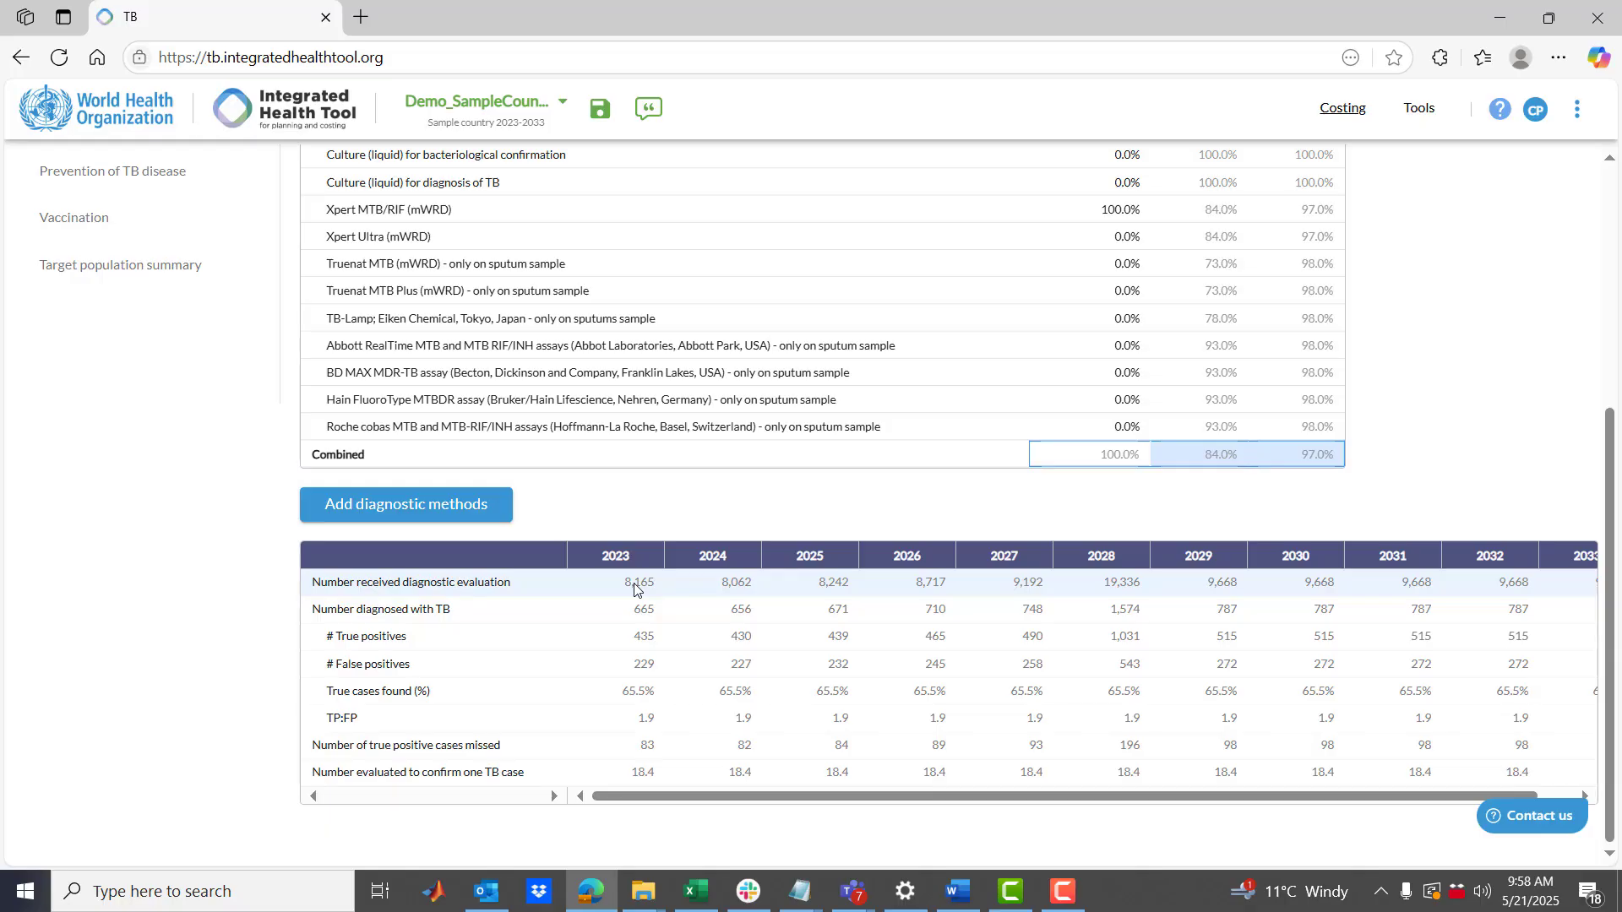
scroll(642, 583, "up", 5)
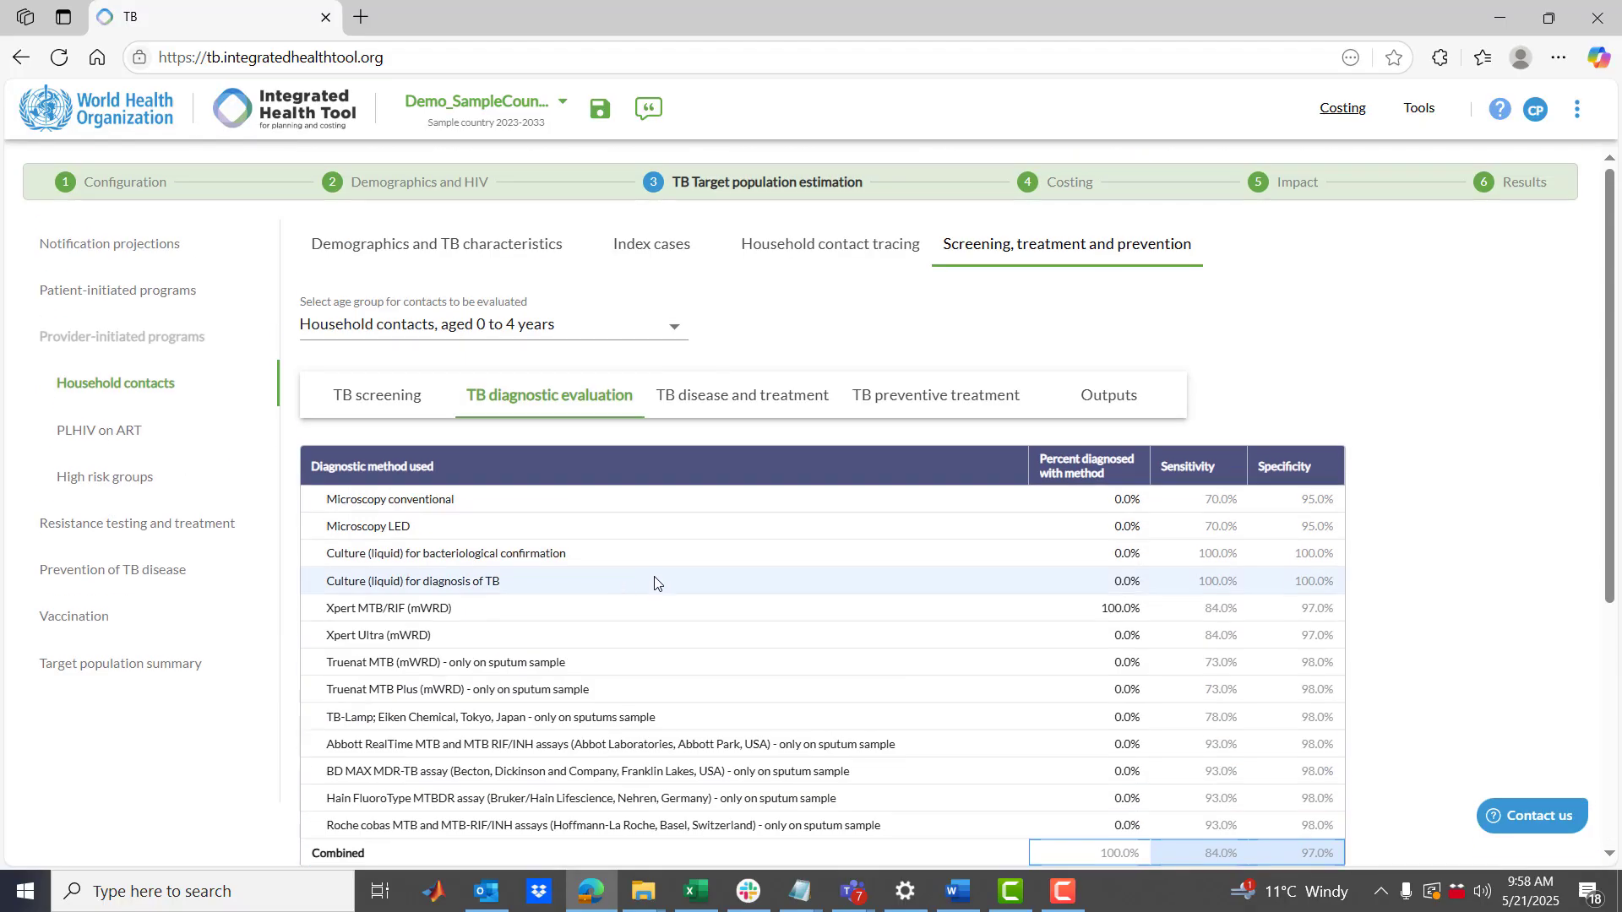
scroll(589, 600, "down", 2)
scroll(589, 600, "down", 3)
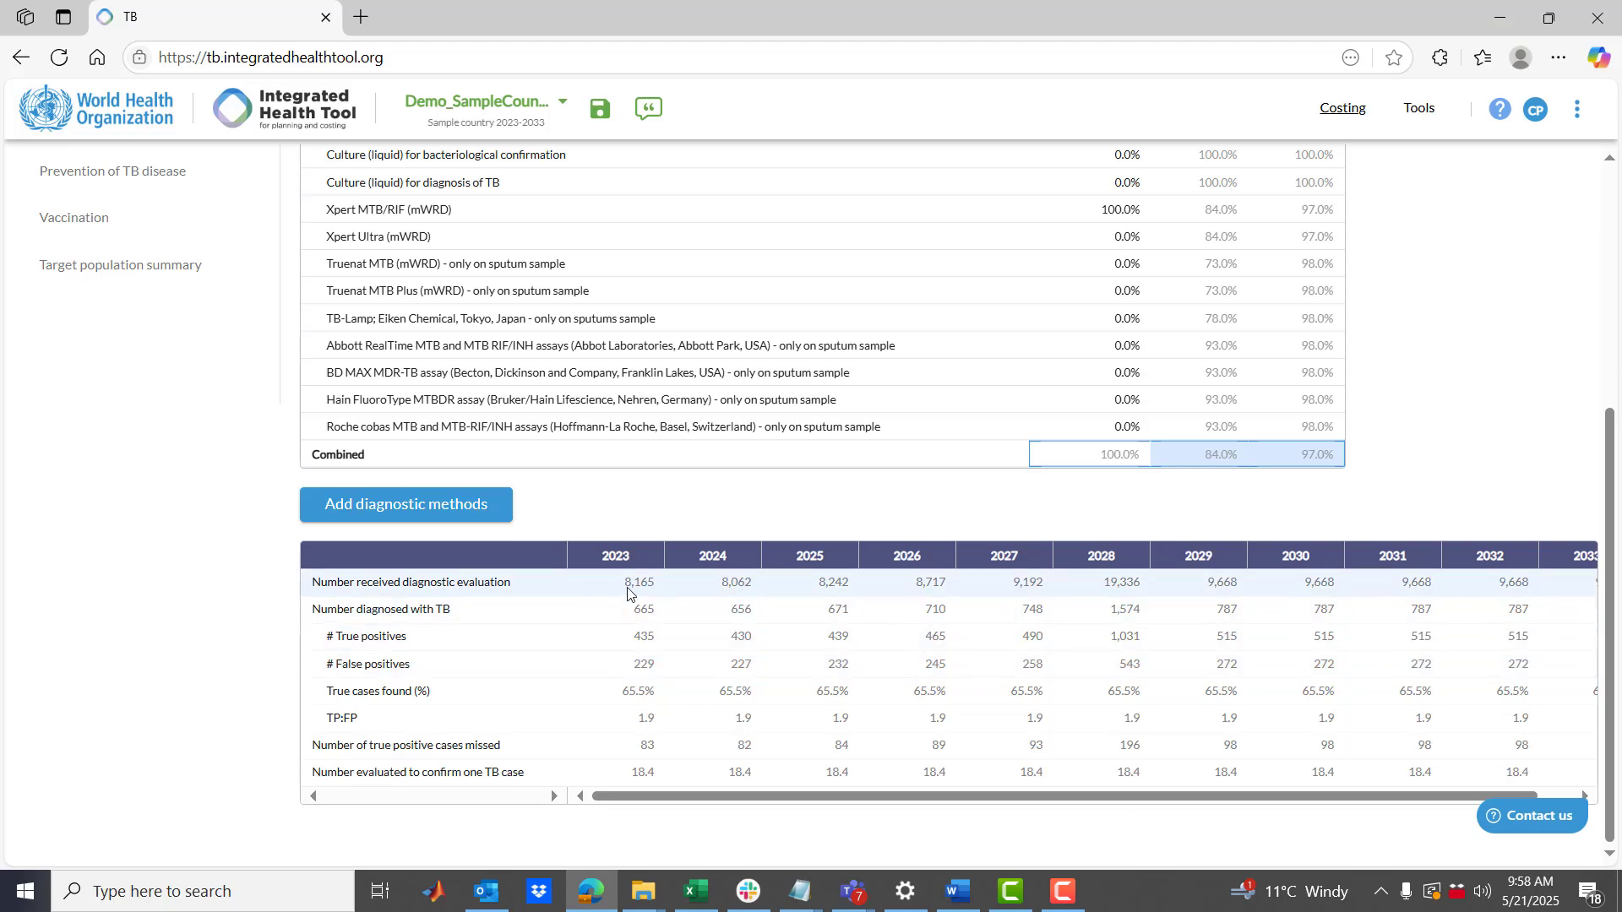
scroll(513, 606, "up", 5)
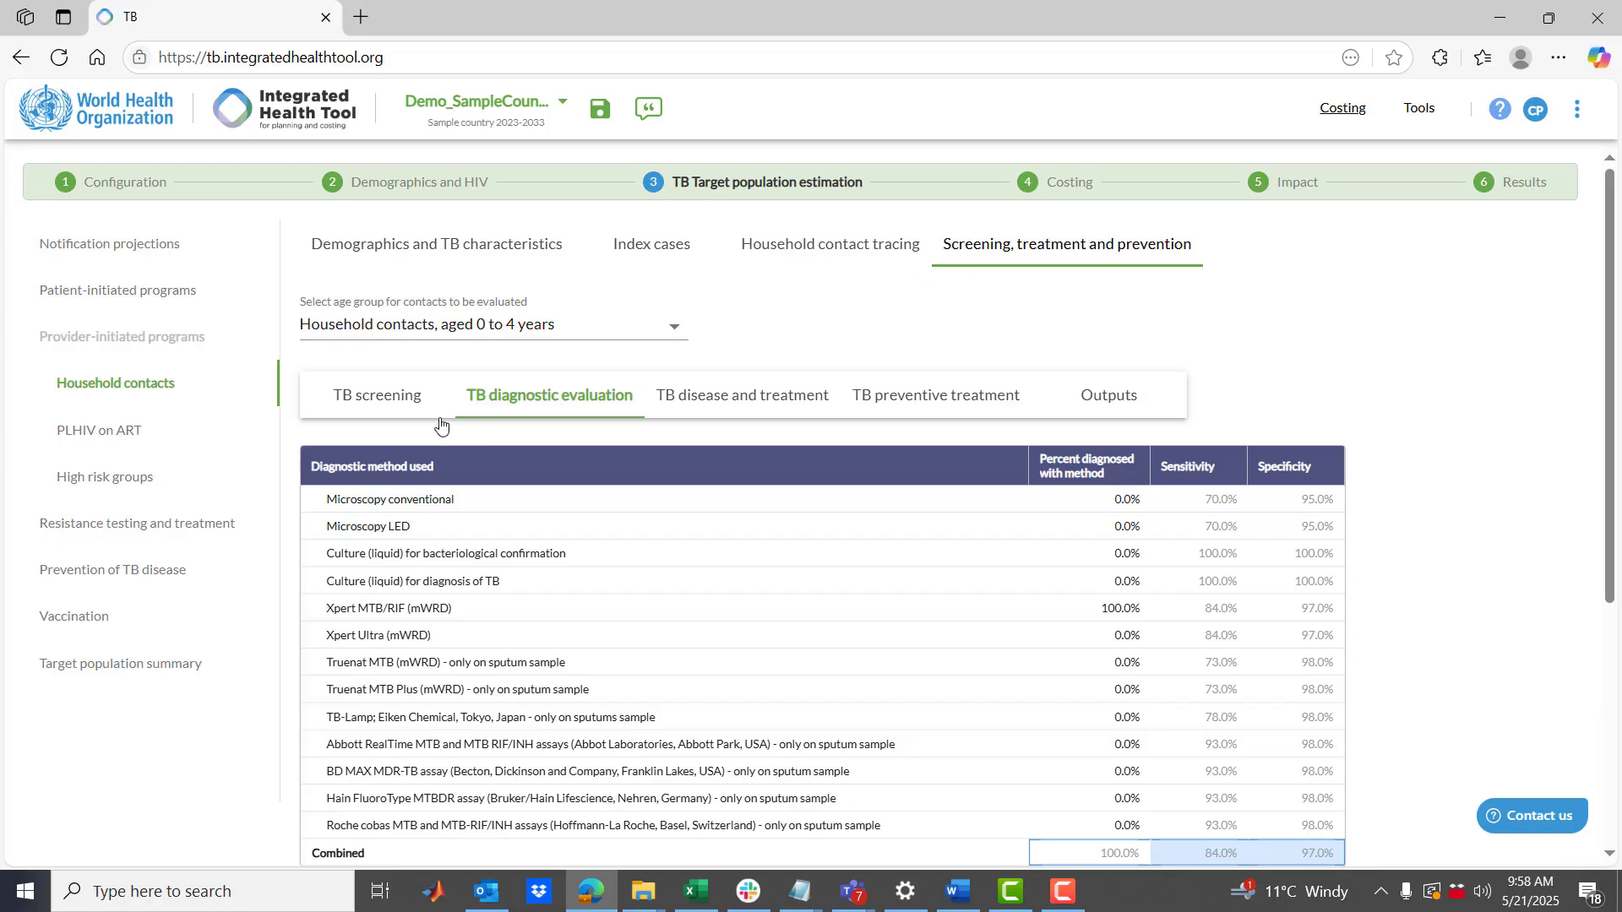
left_click(358, 404)
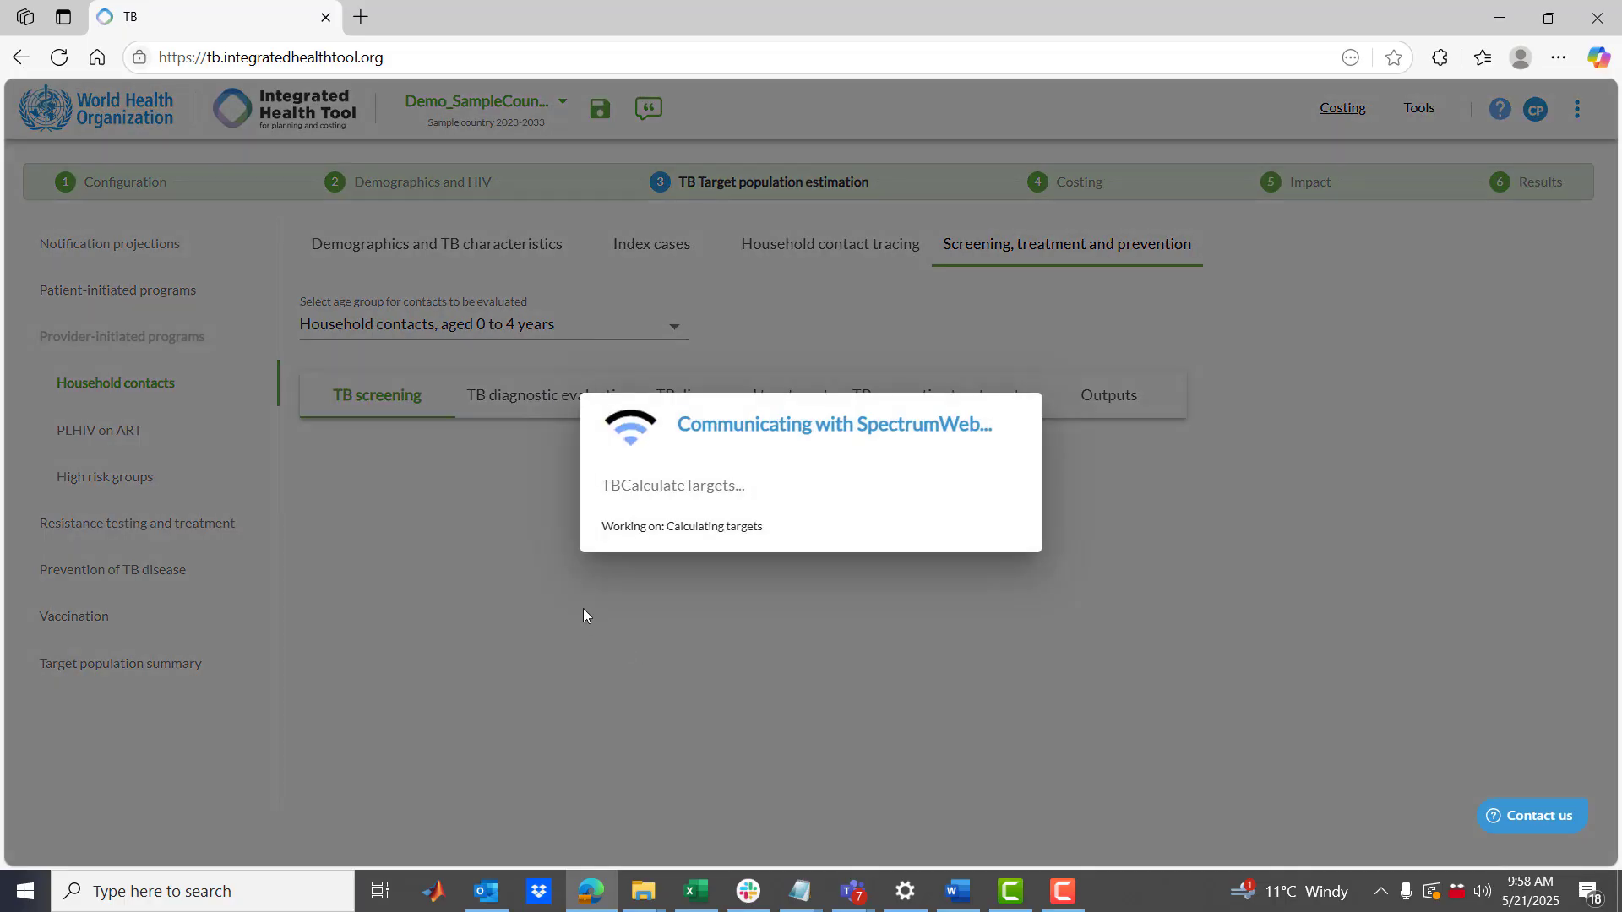
scroll(540, 596, "down", 3)
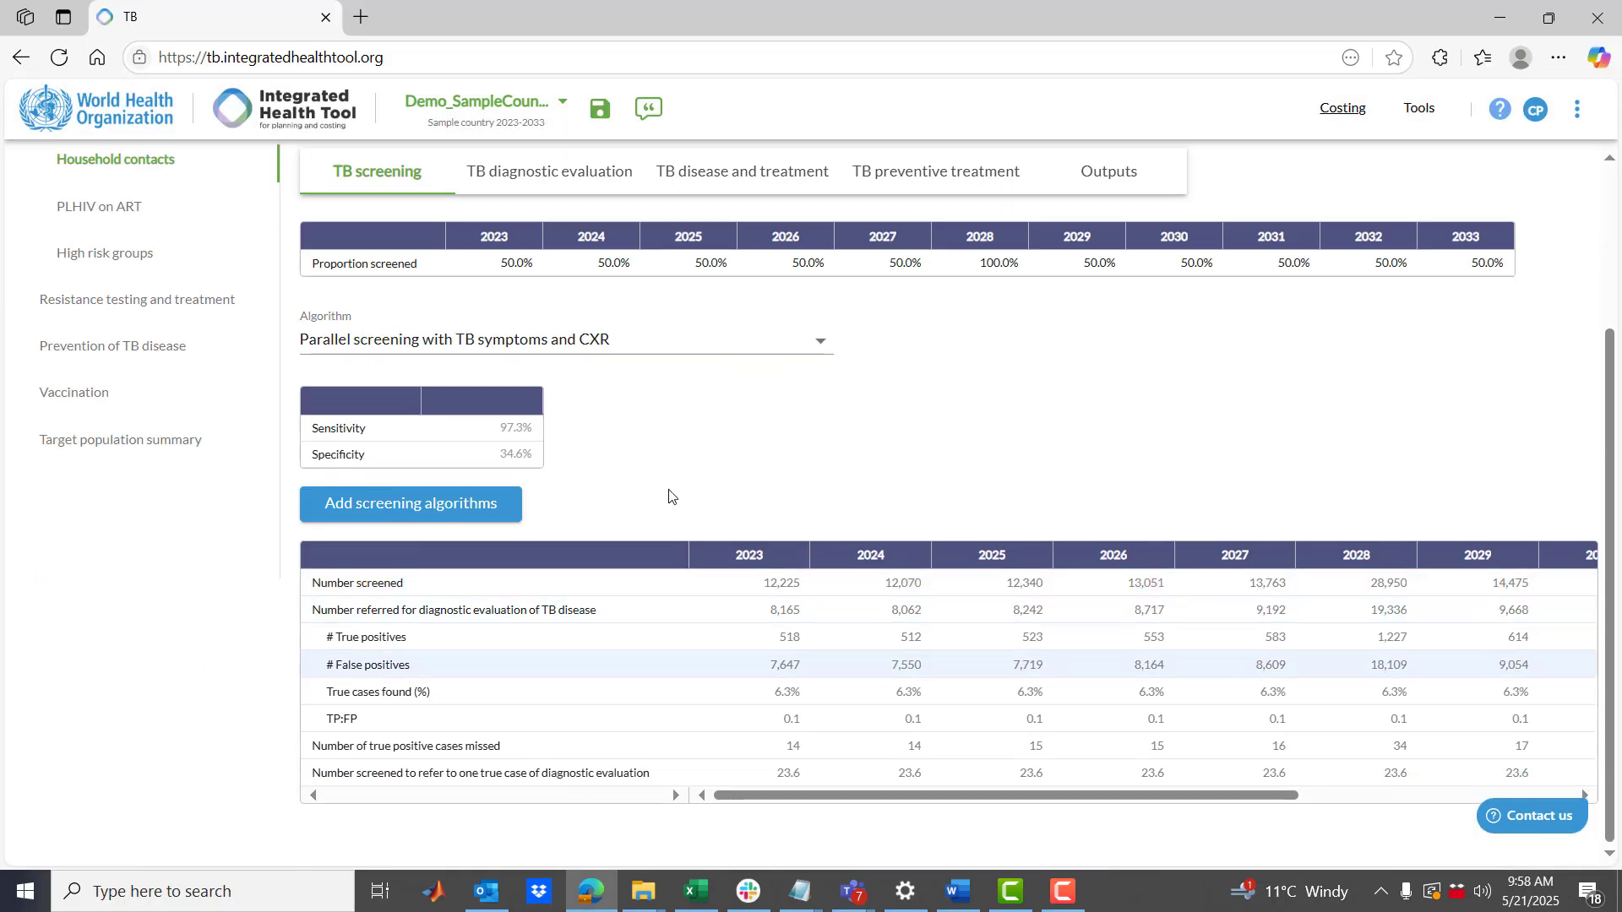
Return to the TB diagnostic evaluation and relate the numbers evaluated, diagnosed, true positive and false positive to the combined sensitivity and specificity
left_click(556, 185)
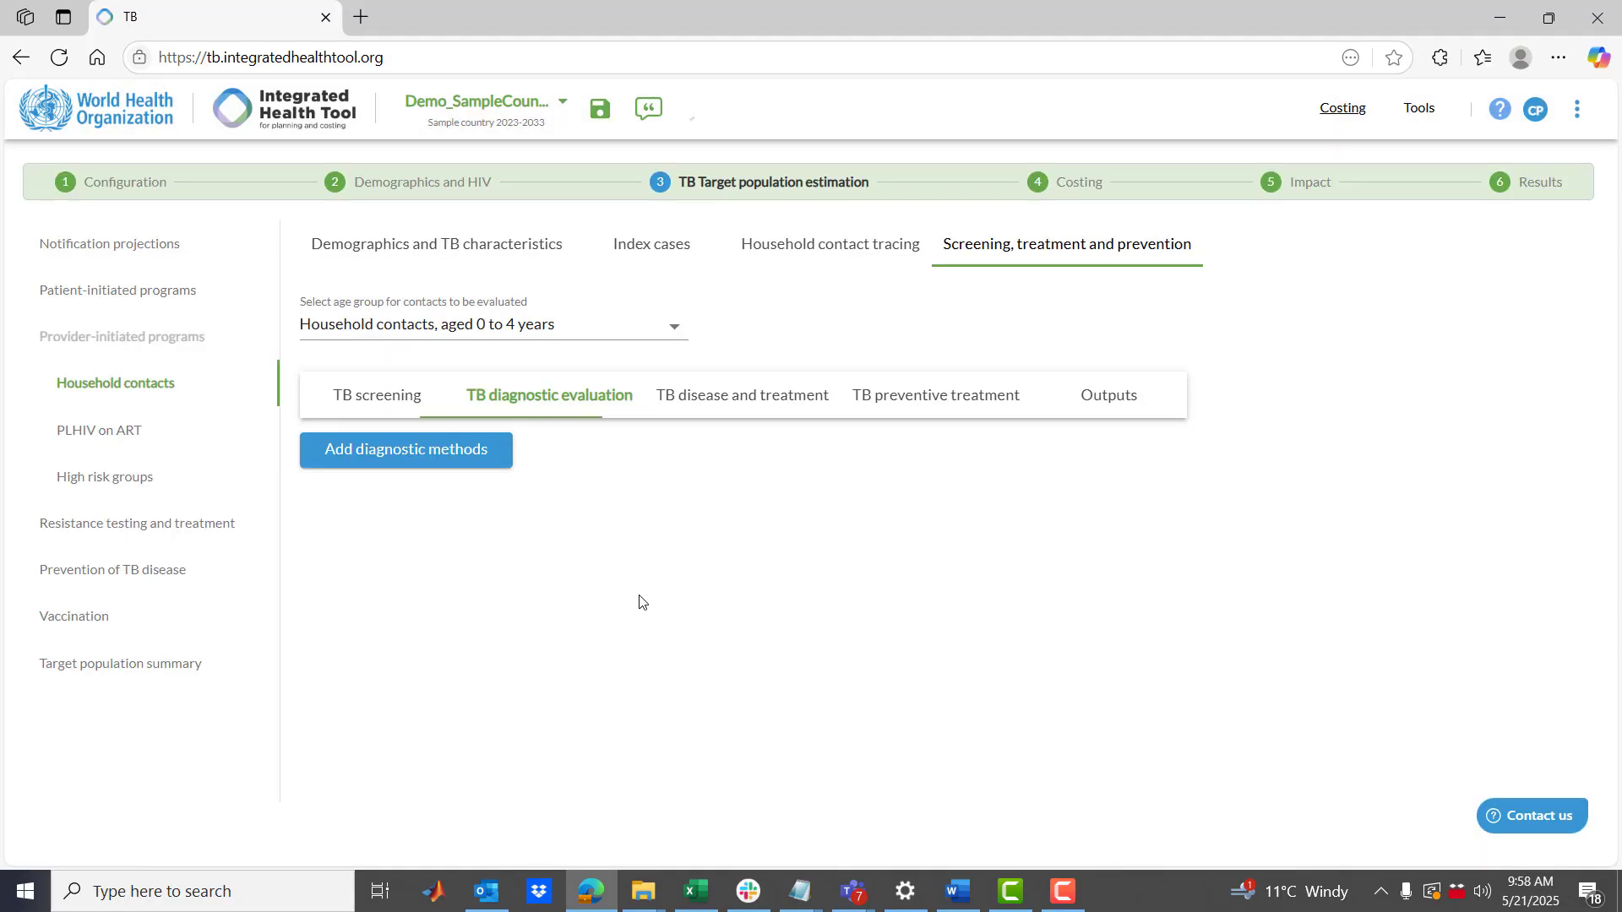
scroll(598, 598, "down", 5)
left_click(417, 583)
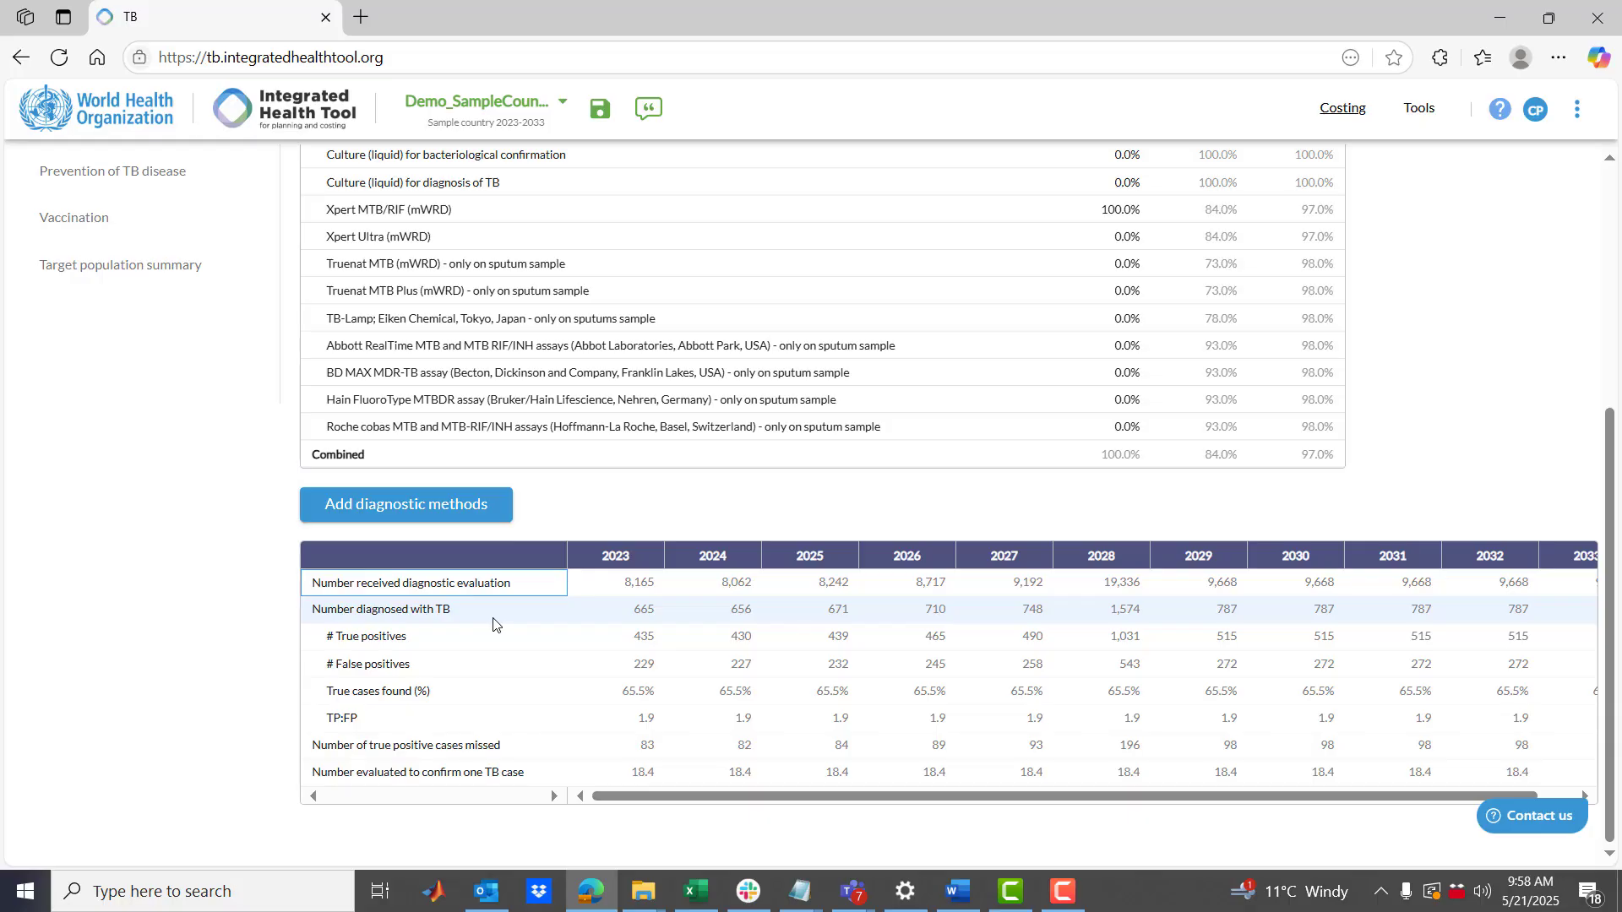
left_click(493, 619)
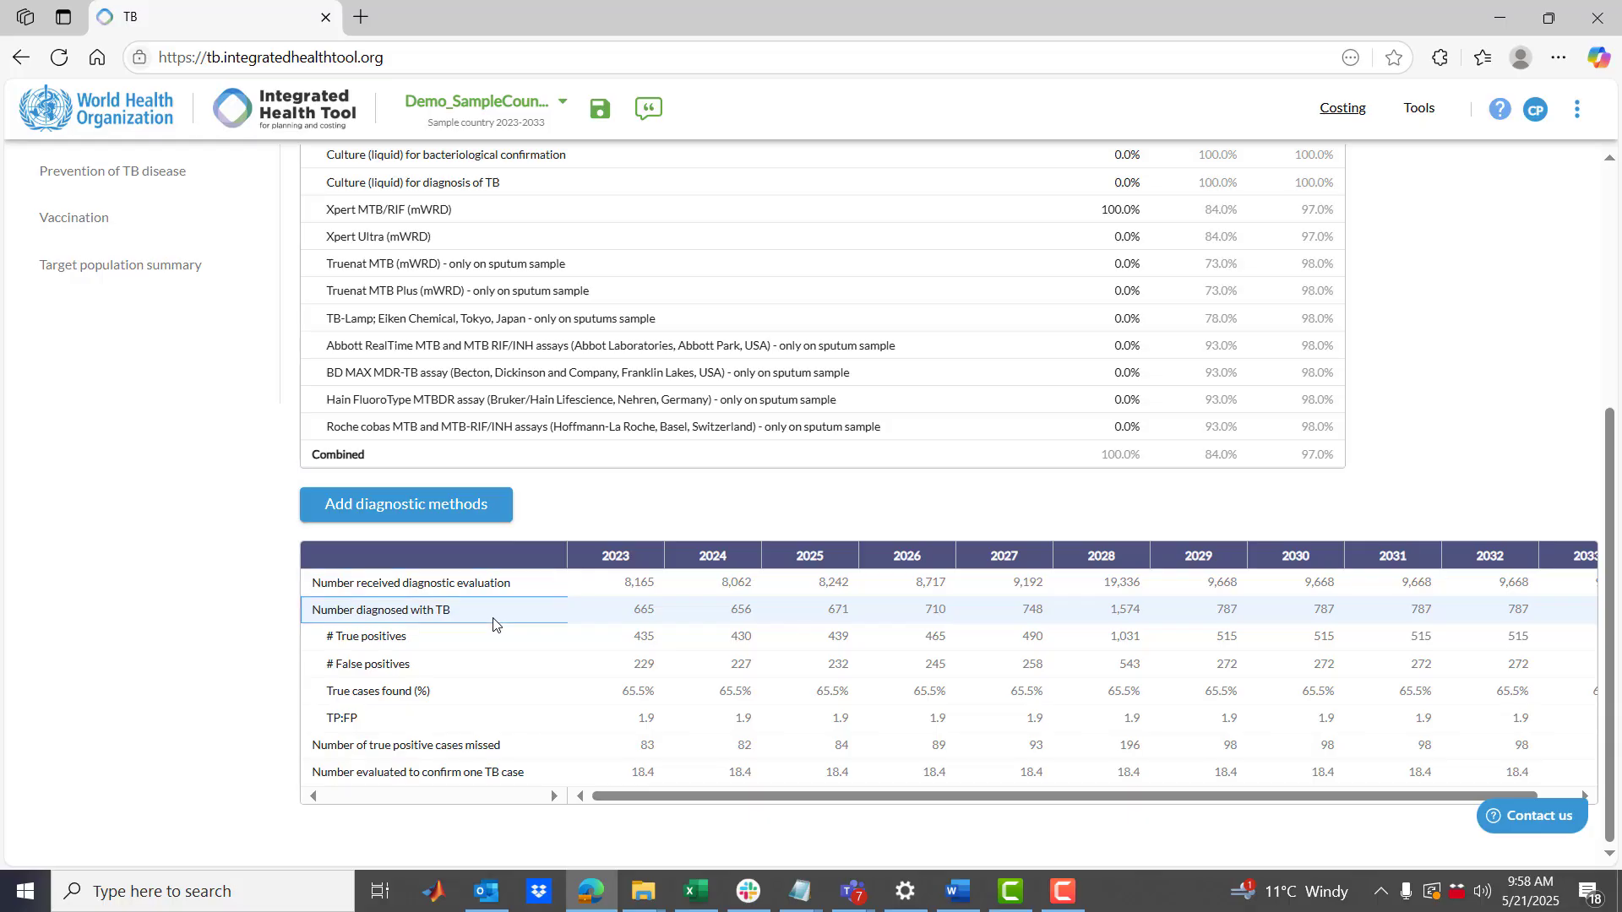
scroll(493, 623, "up", 3)
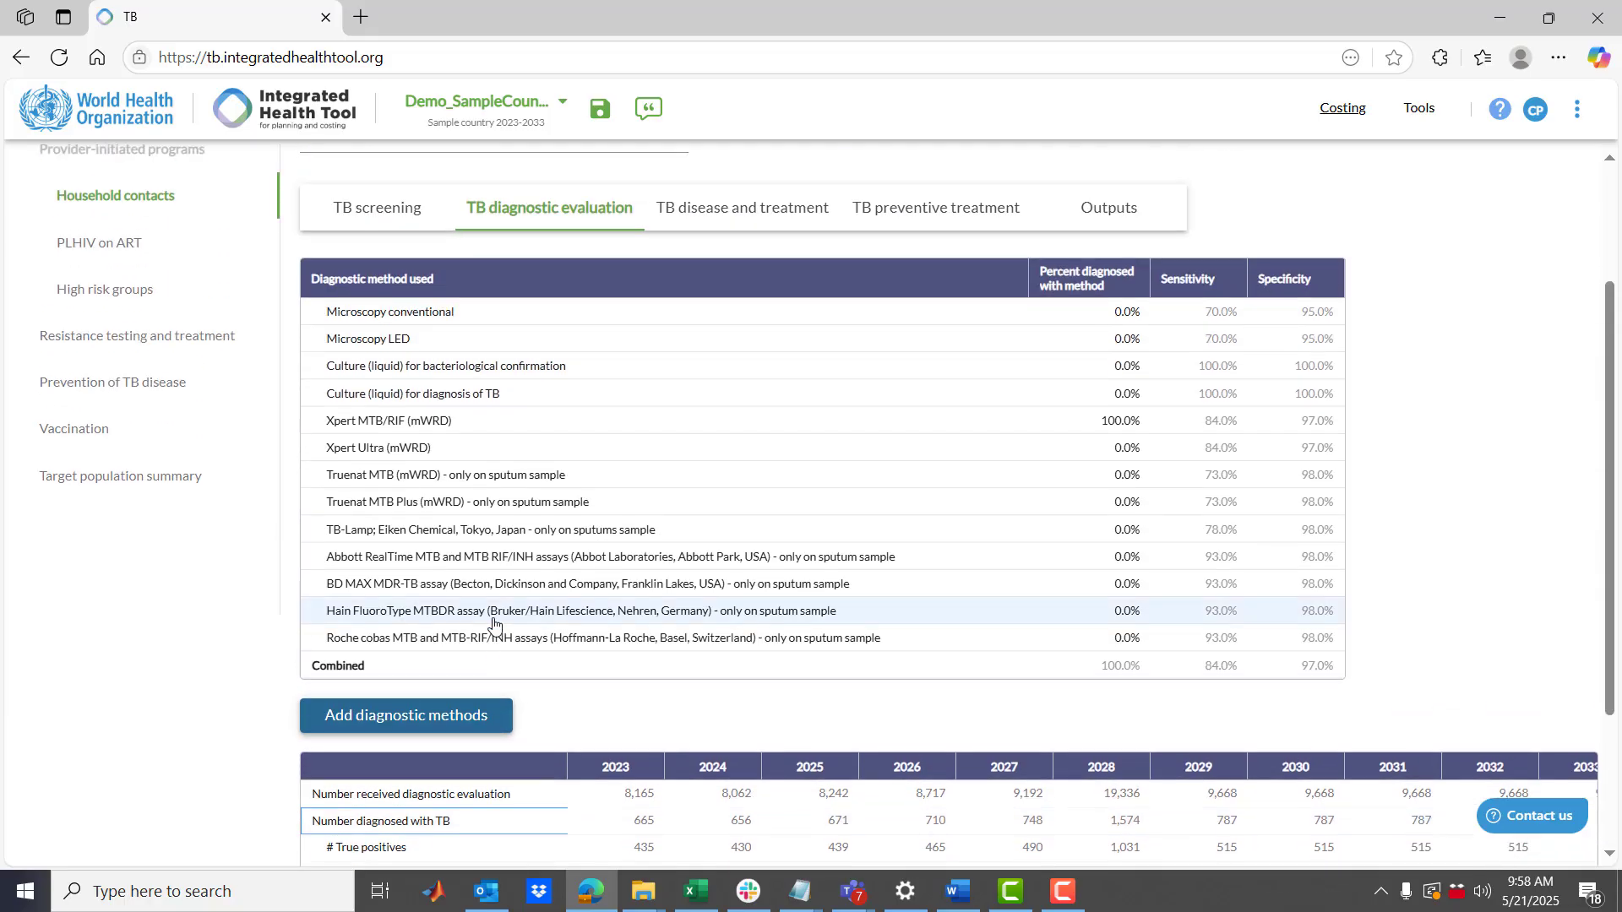
key("Down")
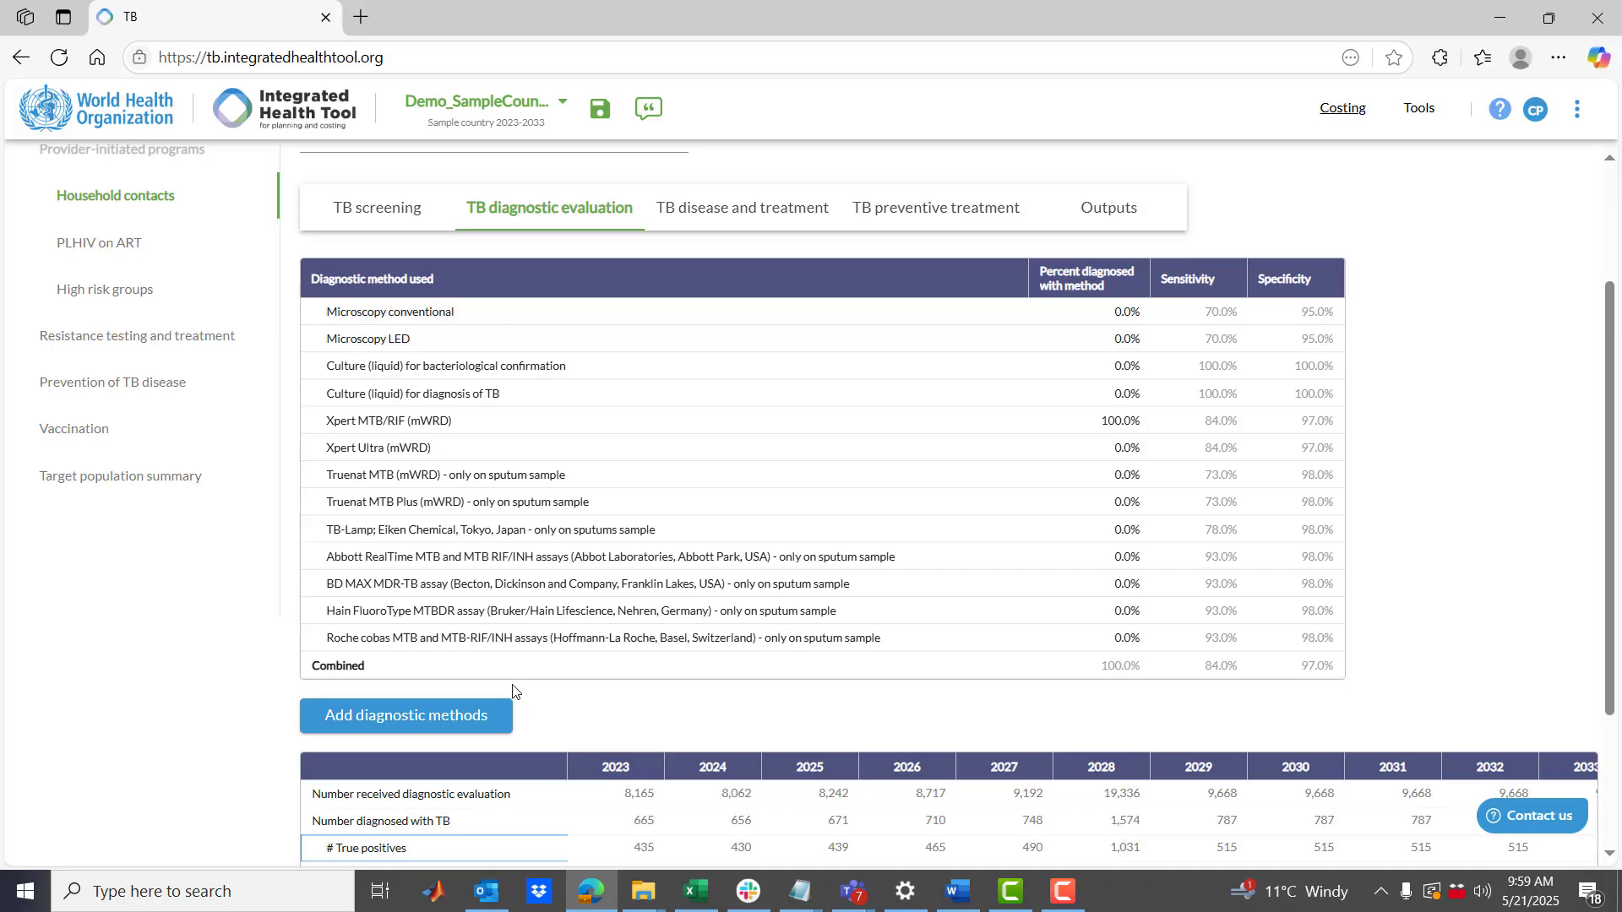
scroll(513, 691, "up", 1)
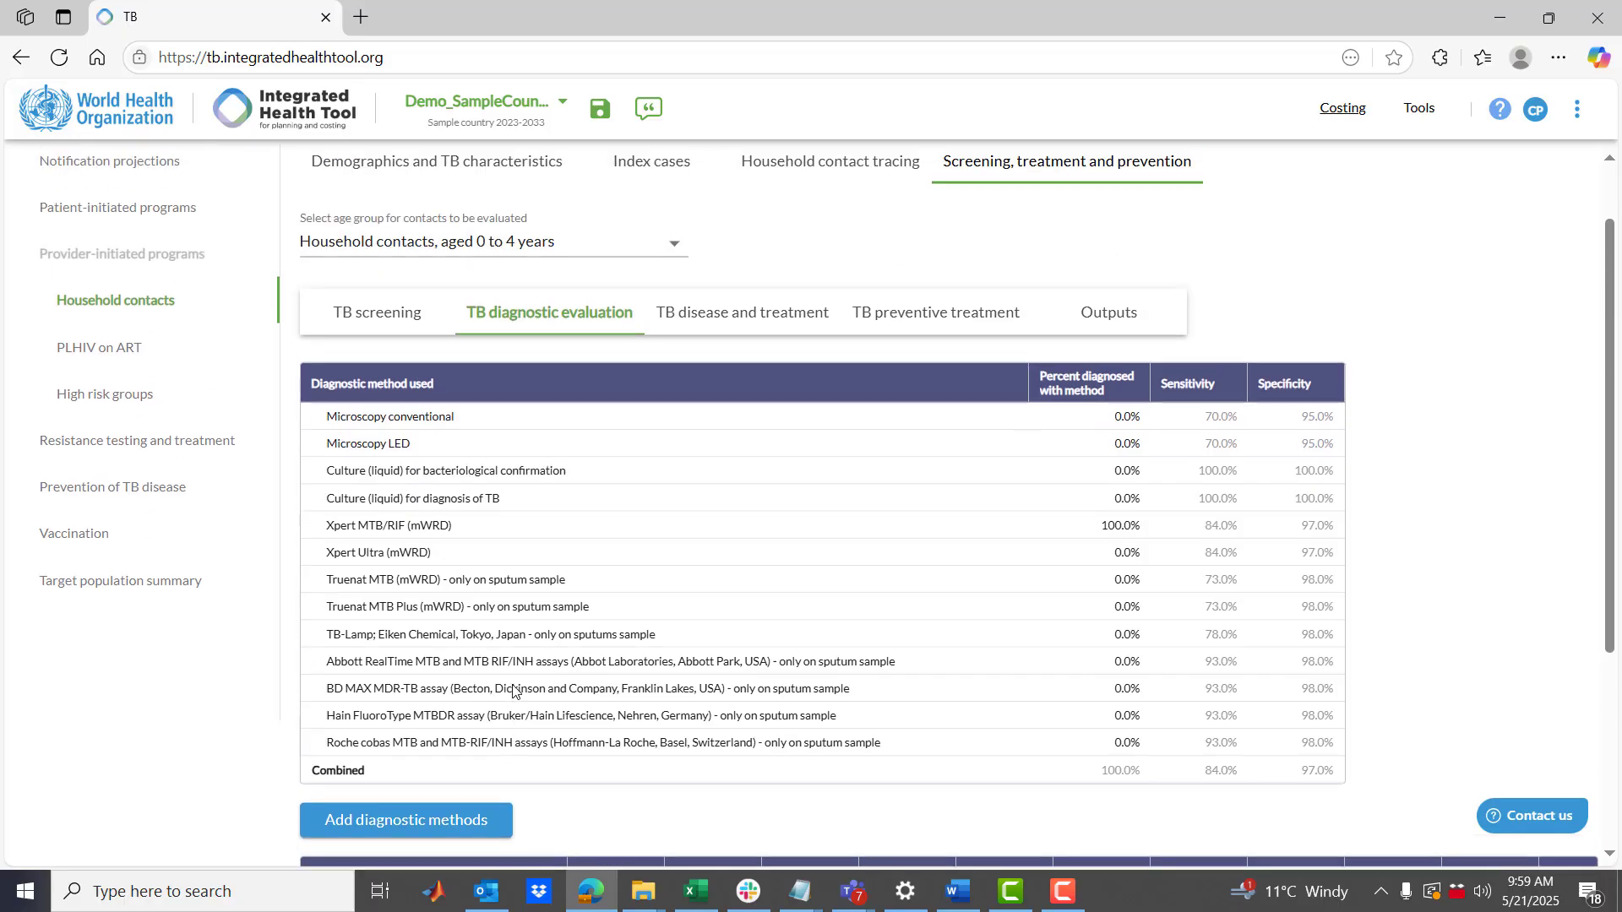
left_click(1224, 779)
scroll(815, 767, "down", 2)
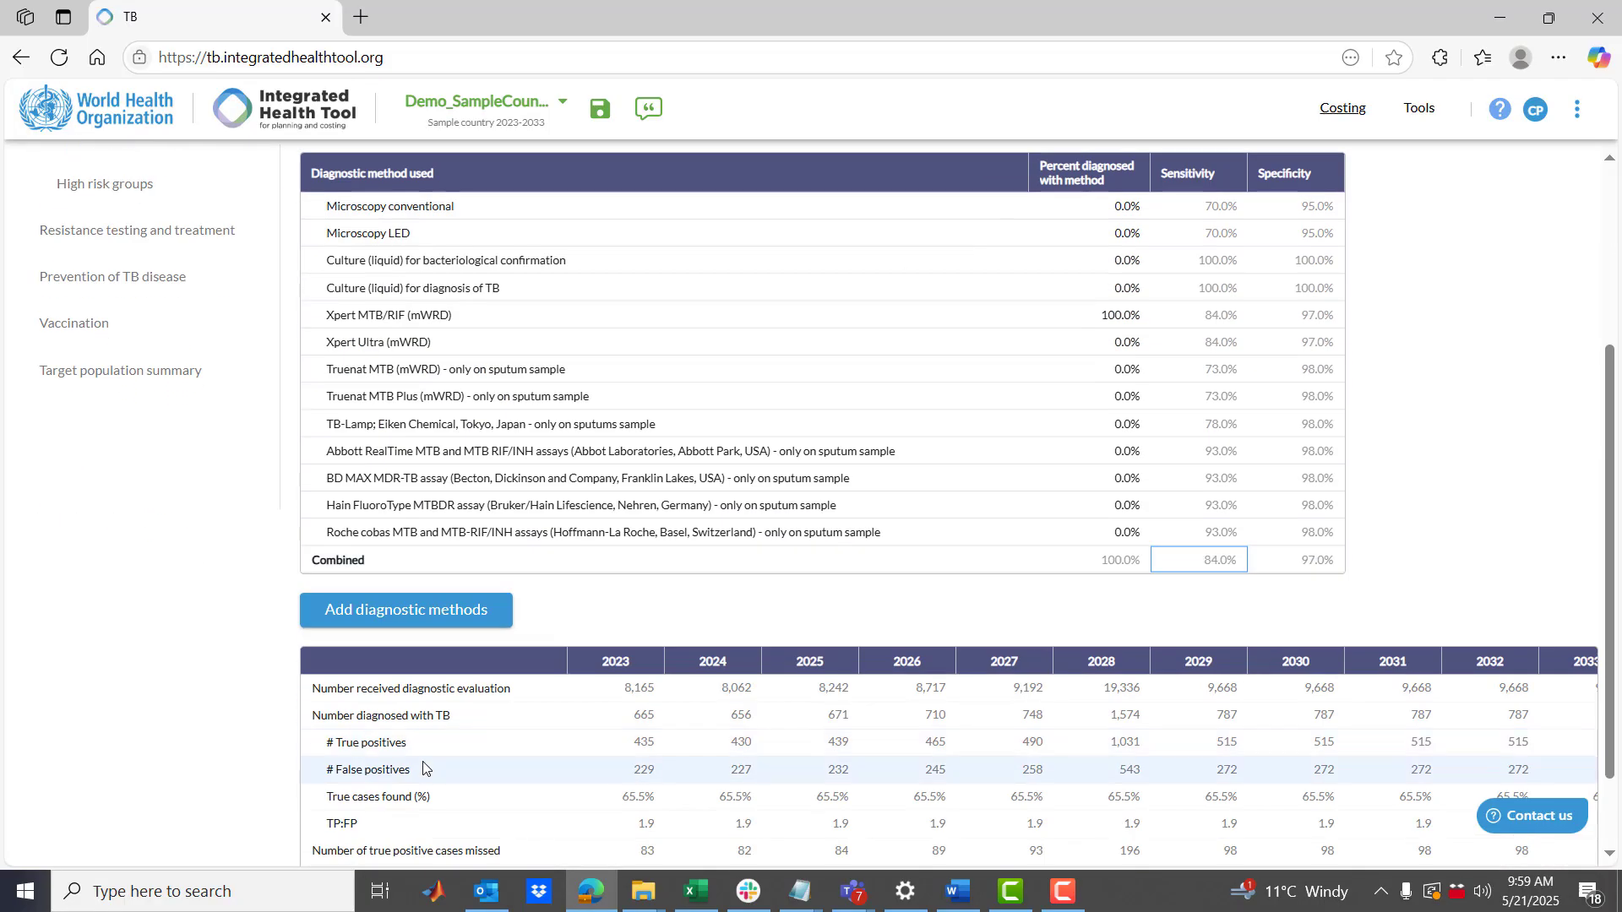
key("Tab")
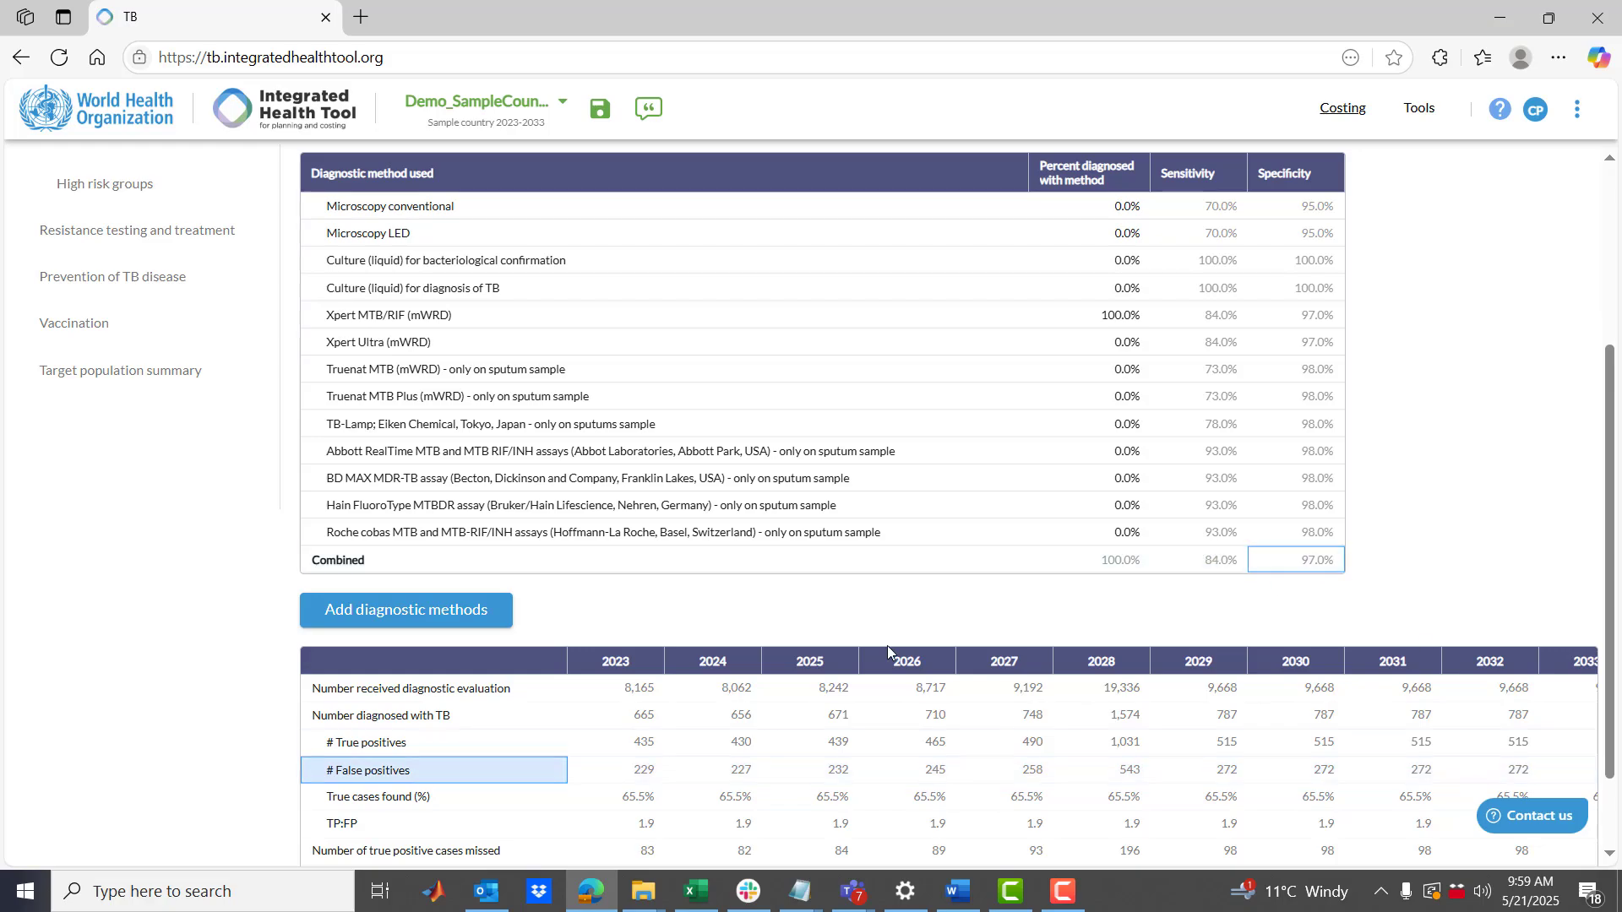
Review the true cases found, TP:FP ratio, true positive cases missed and number evaluated to confirm one TB case, alongside the combined sensitivity
scroll(503, 790, "down", 1)
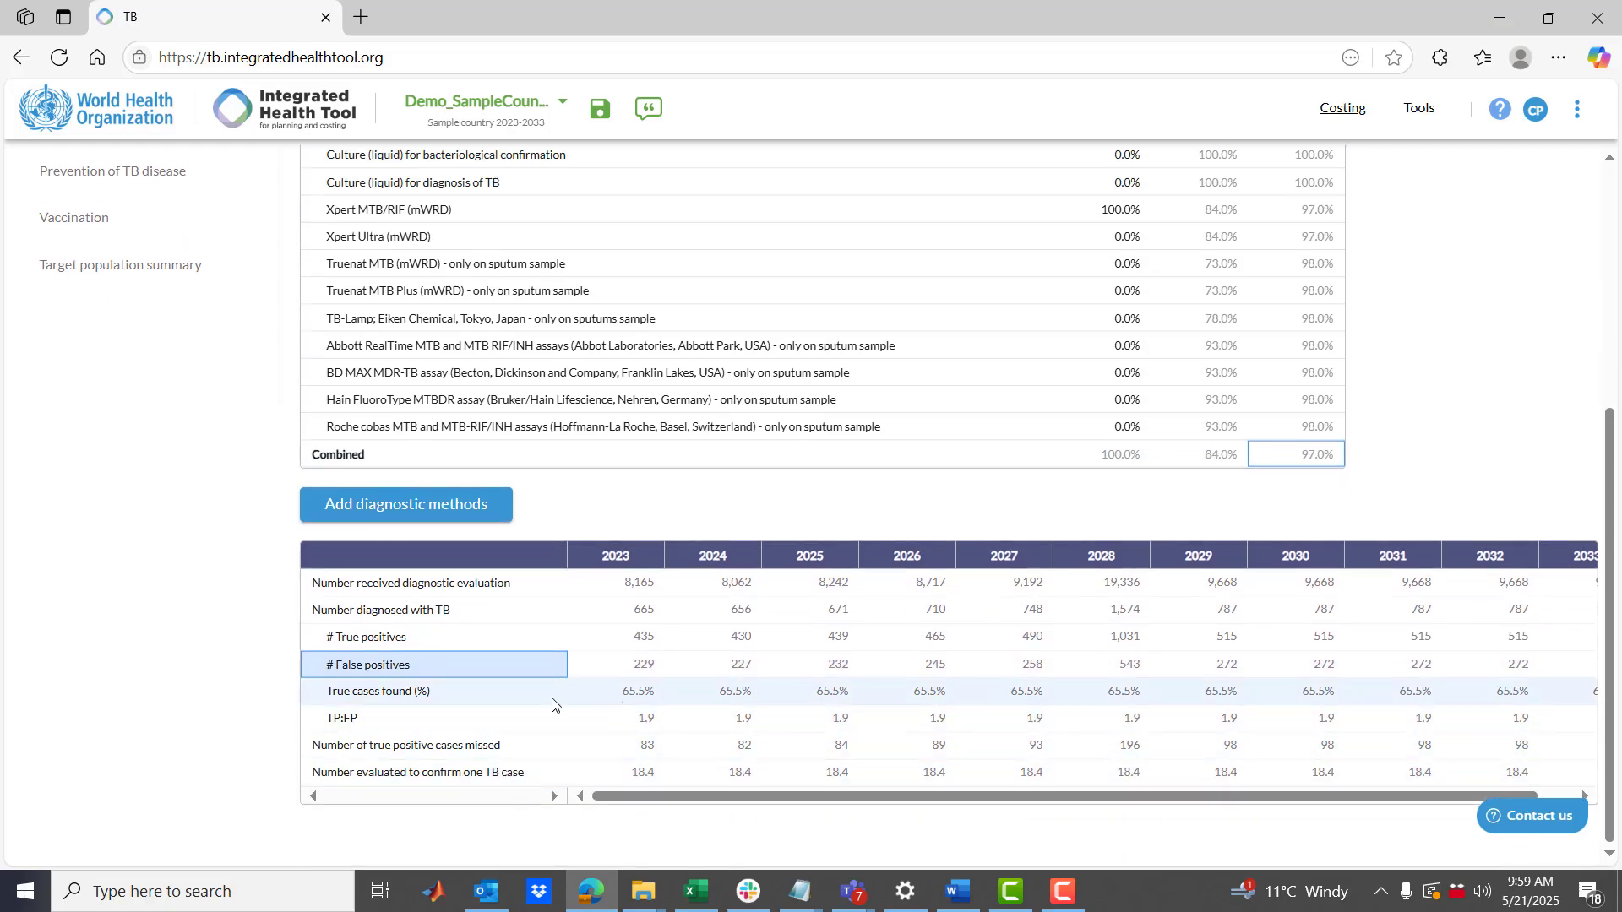
left_click(472, 699)
left_click(476, 721)
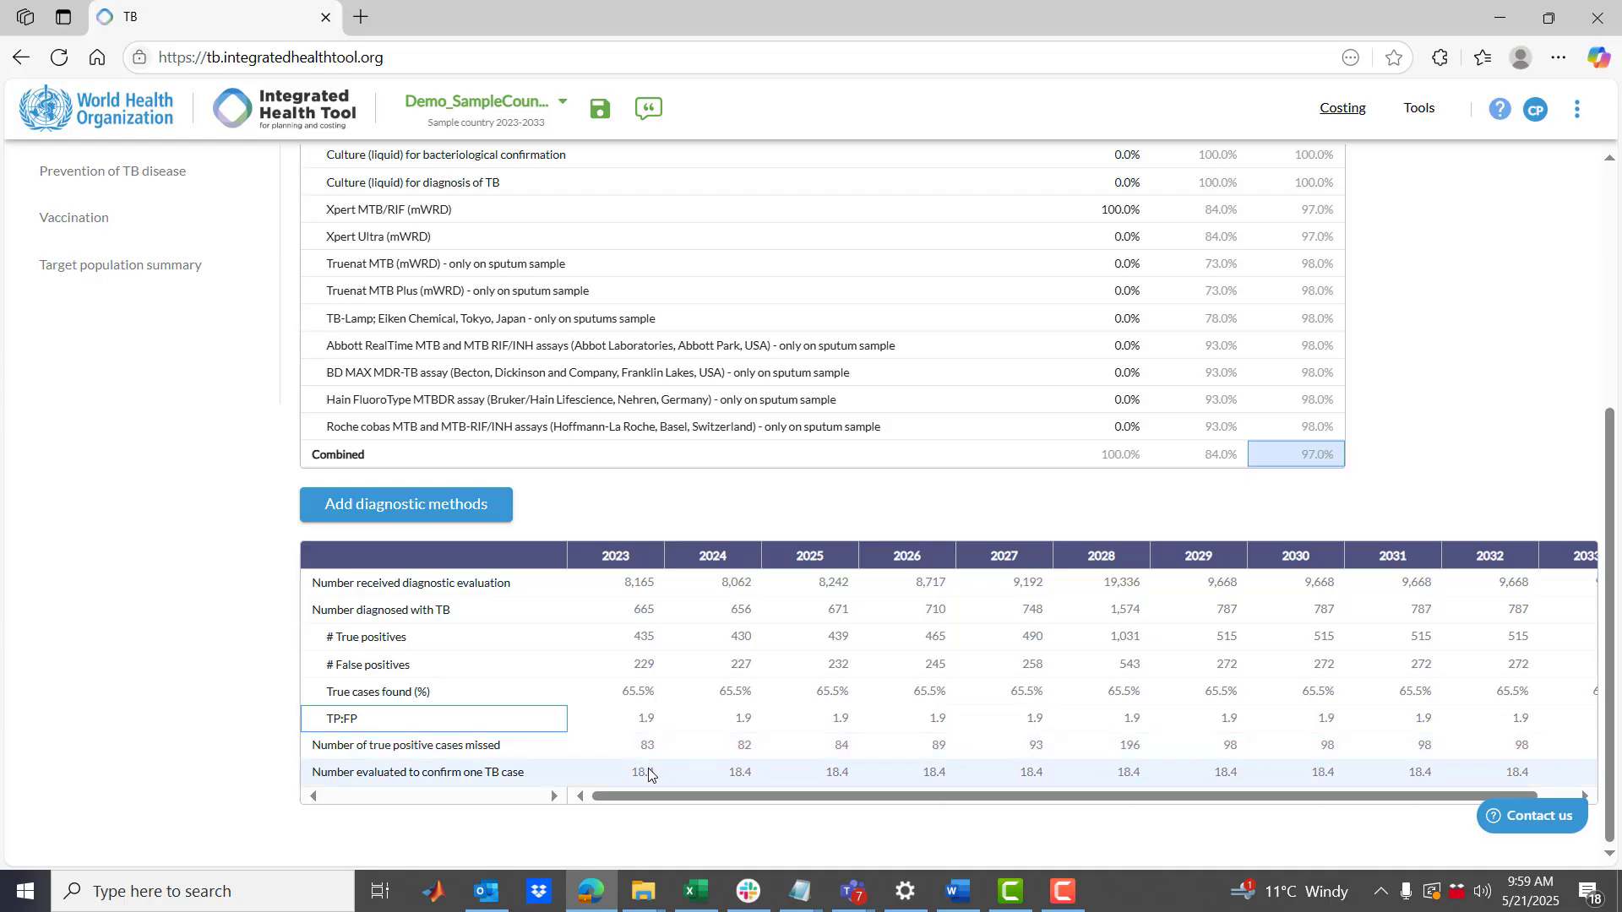
left_click(632, 751)
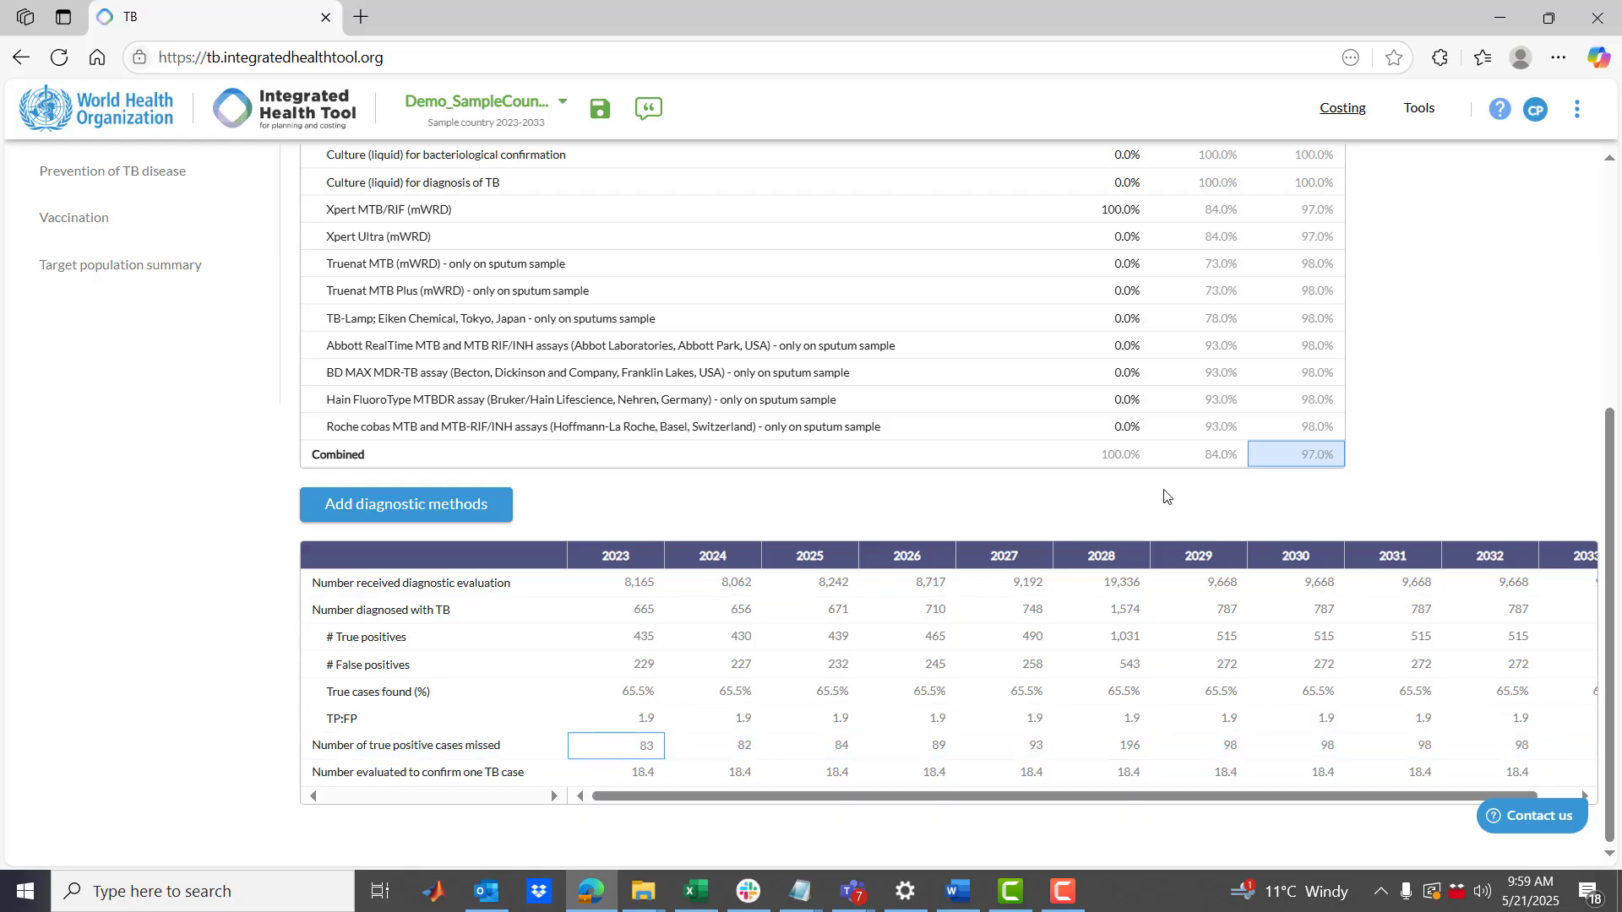
left_click(1211, 454)
left_click(632, 775)
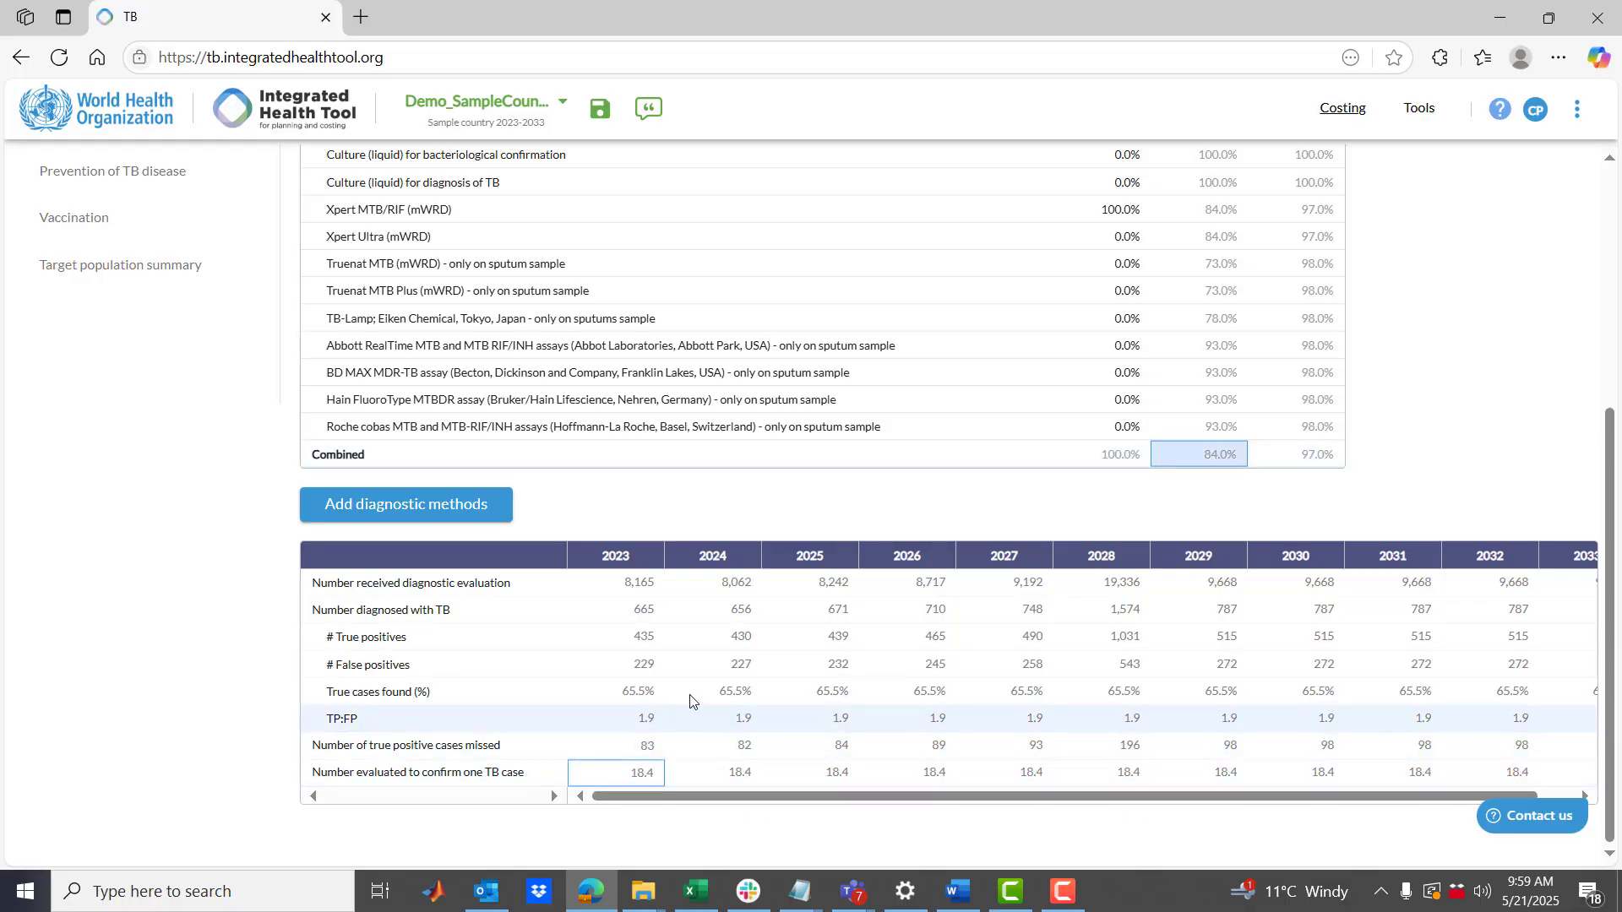
Review the 2023 diagnostic evaluation results, and compare the false positives for 2023 to 2029 with the combined specificity
scroll(690, 701, "up", 3)
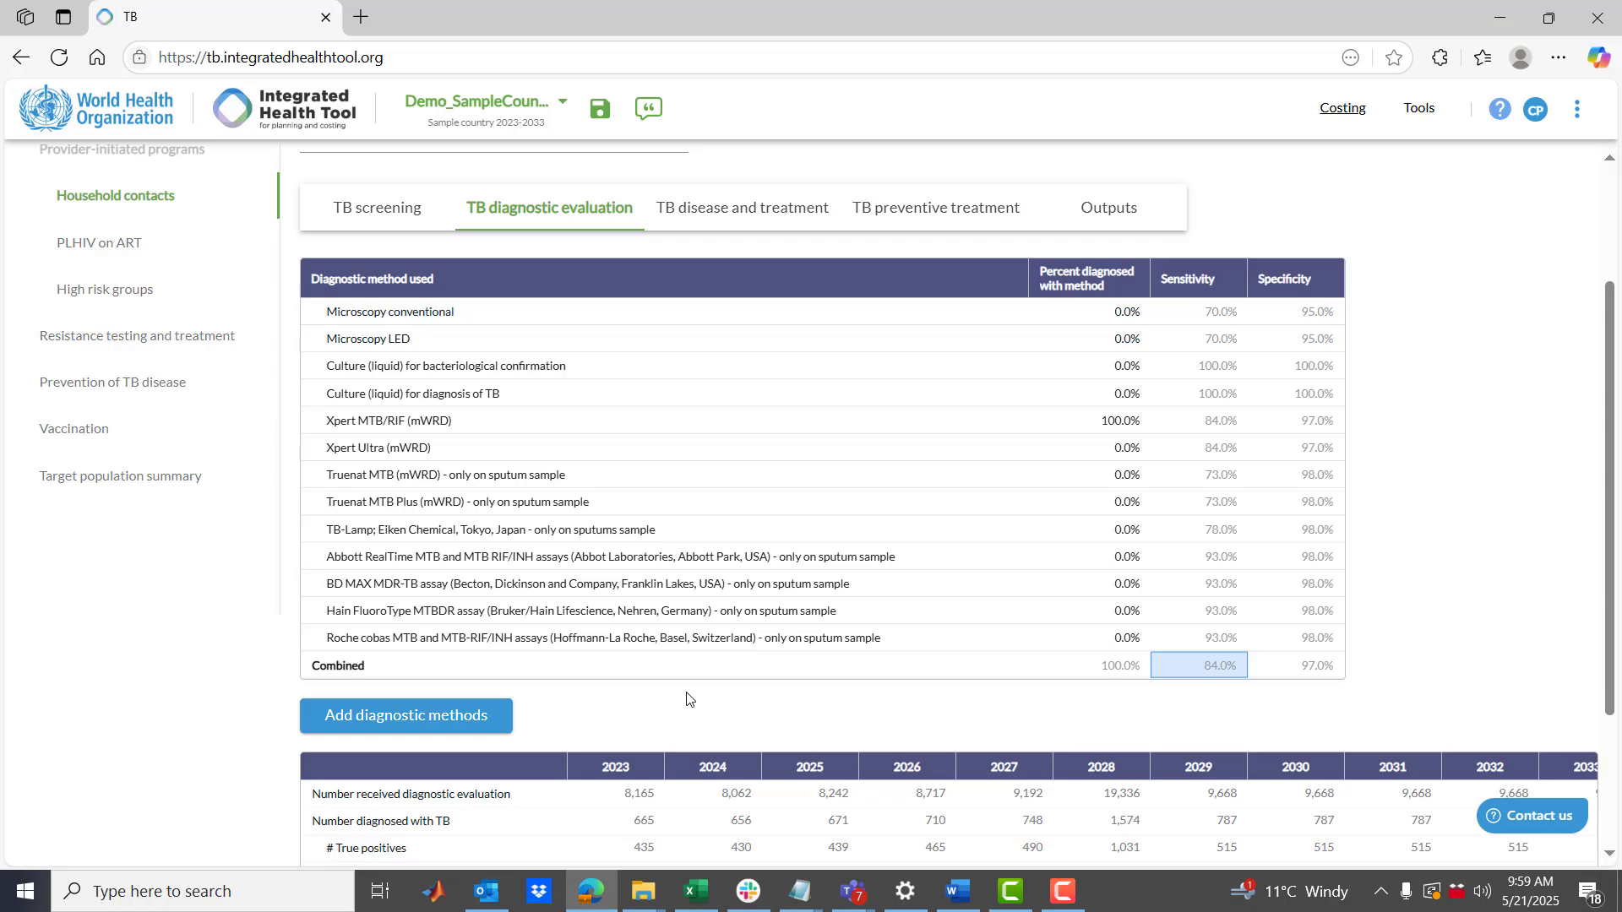
scroll(690, 700, "down", 2)
left_click_drag(651, 591, 647, 782)
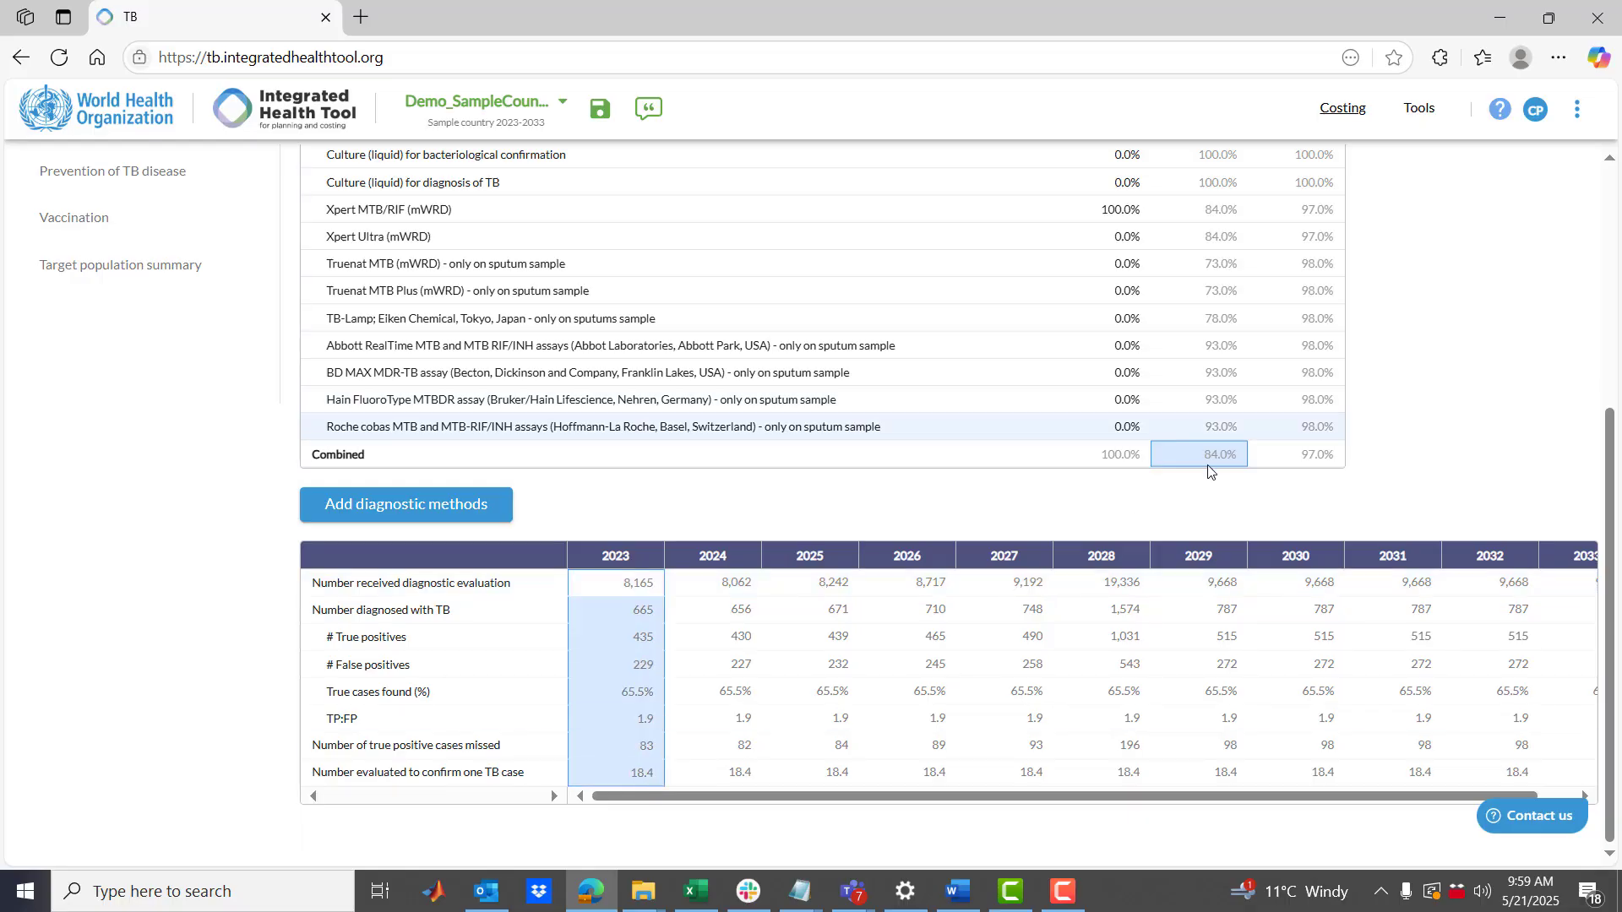
left_click(1308, 457)
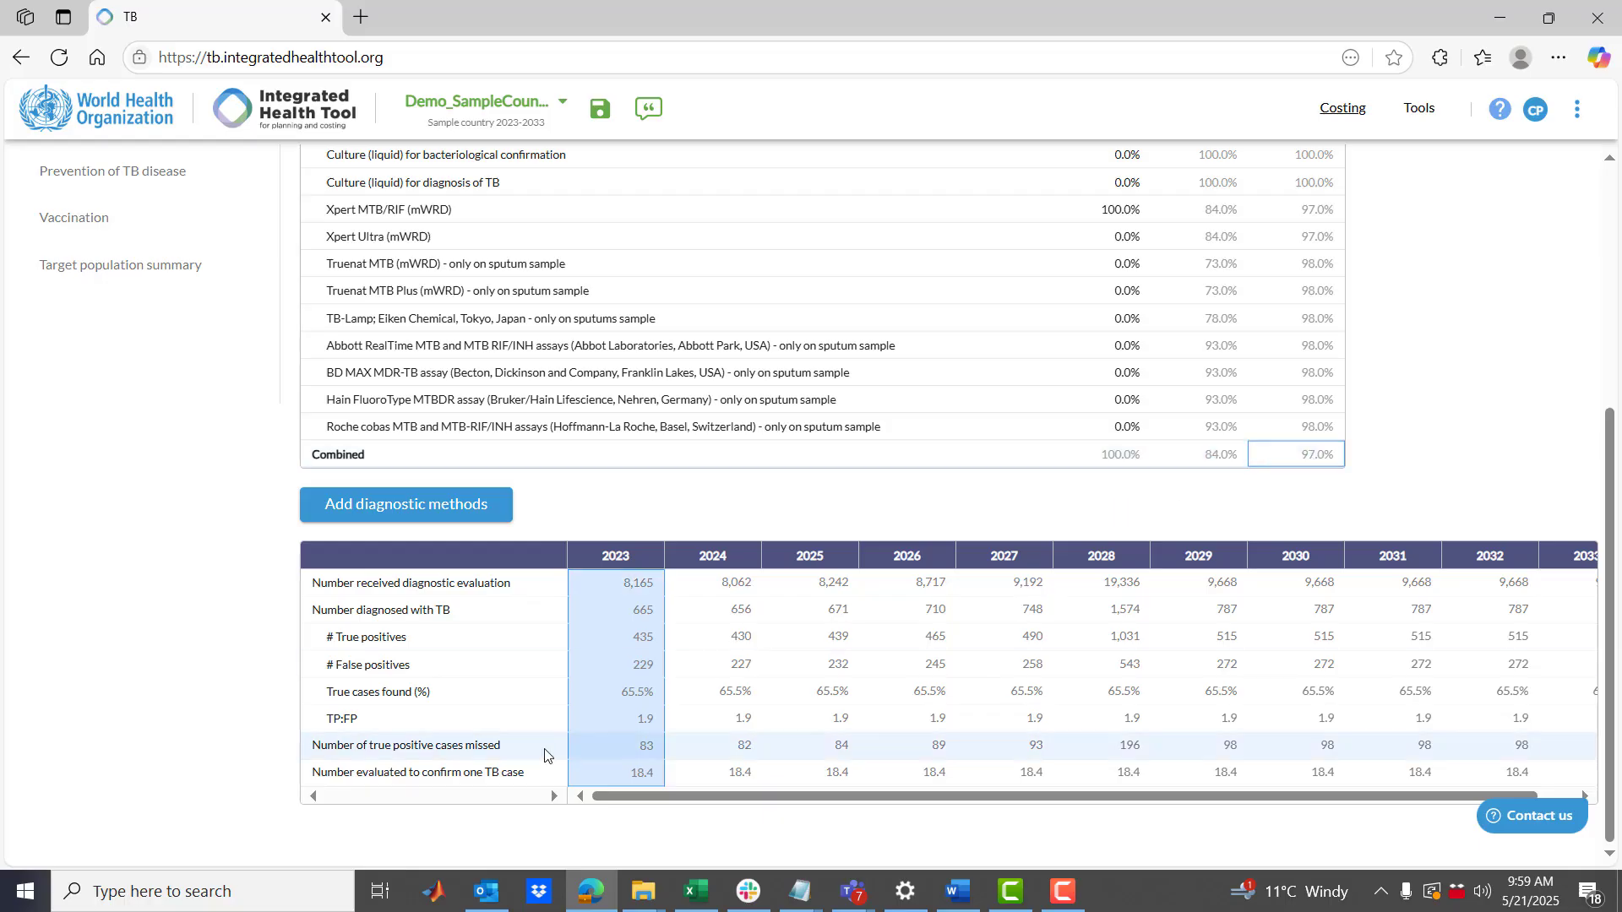
left_click(625, 667)
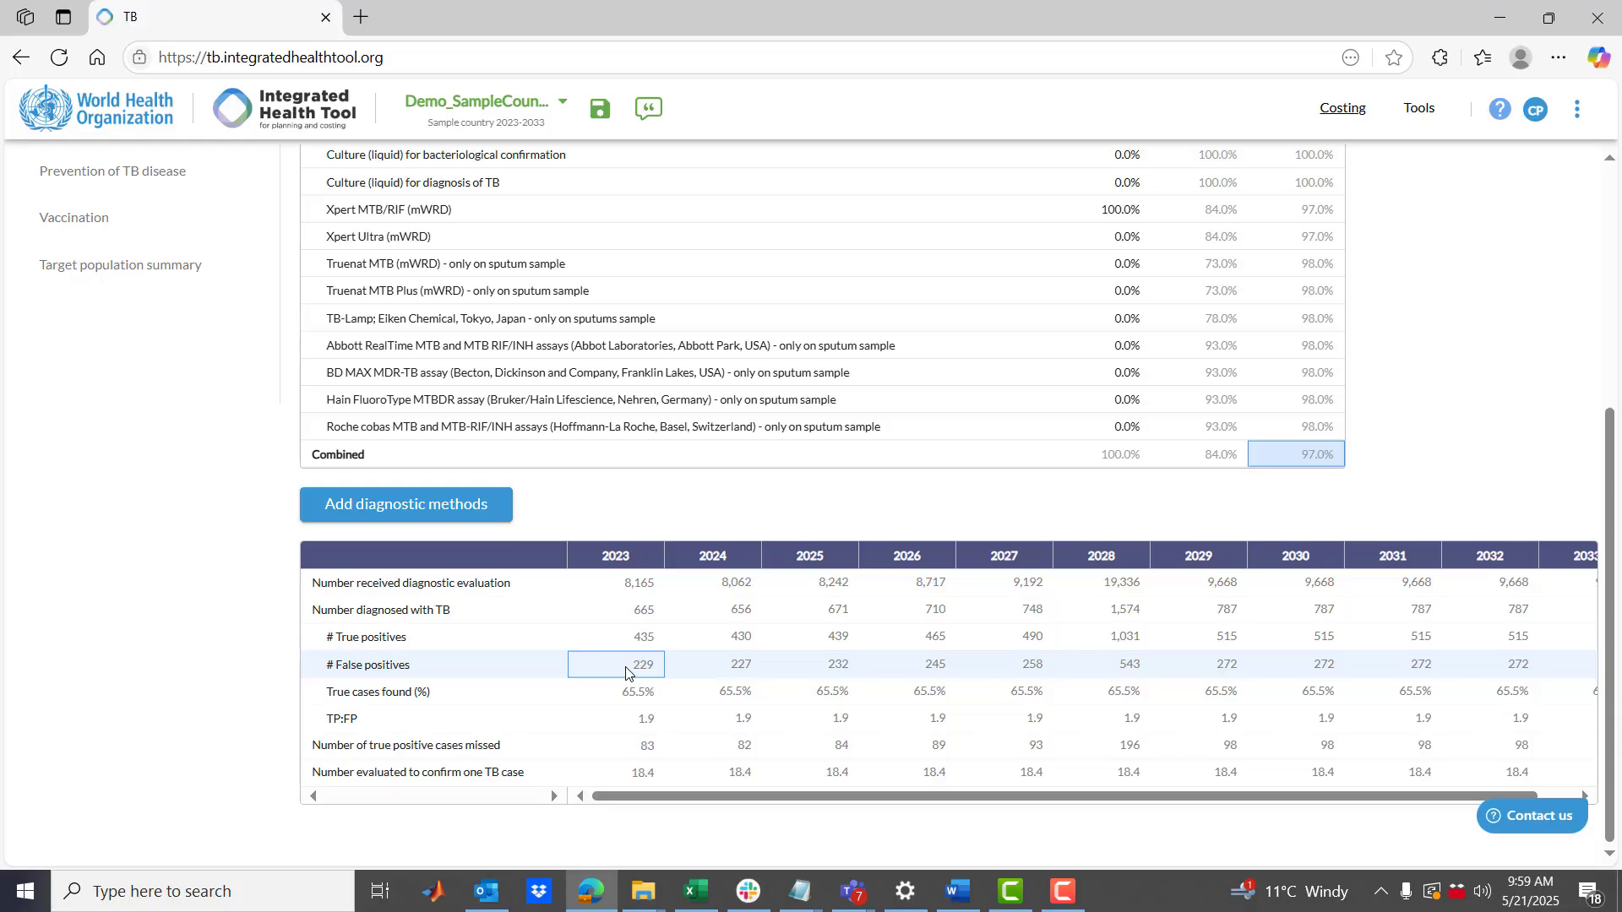
left_click_drag(625, 673, 1199, 664)
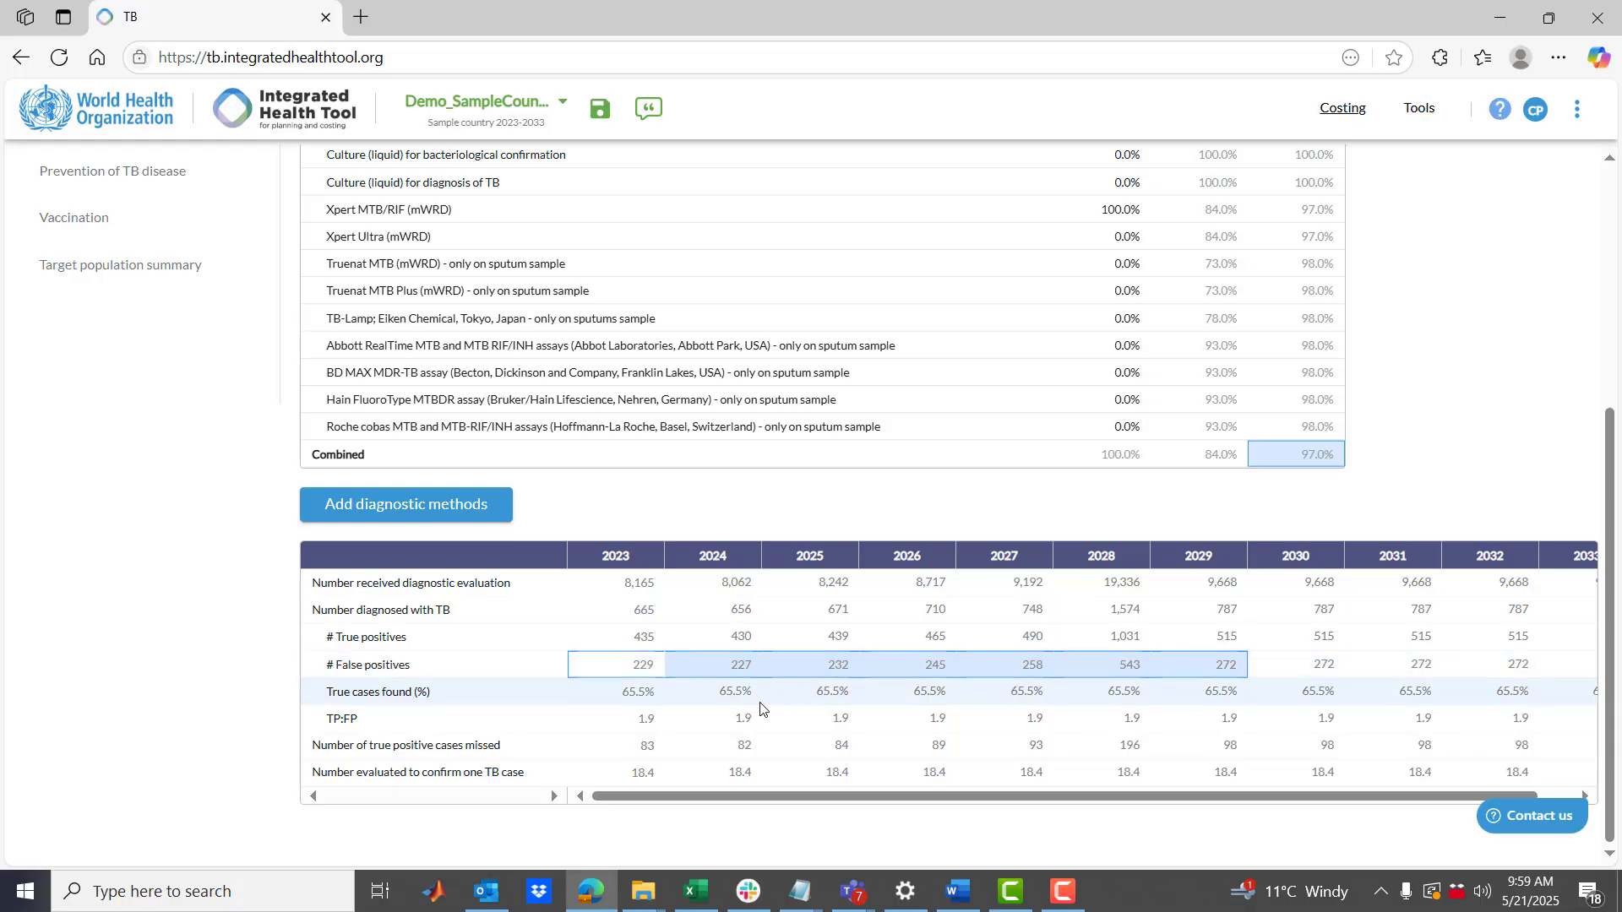
scroll(763, 708, "up", 1)
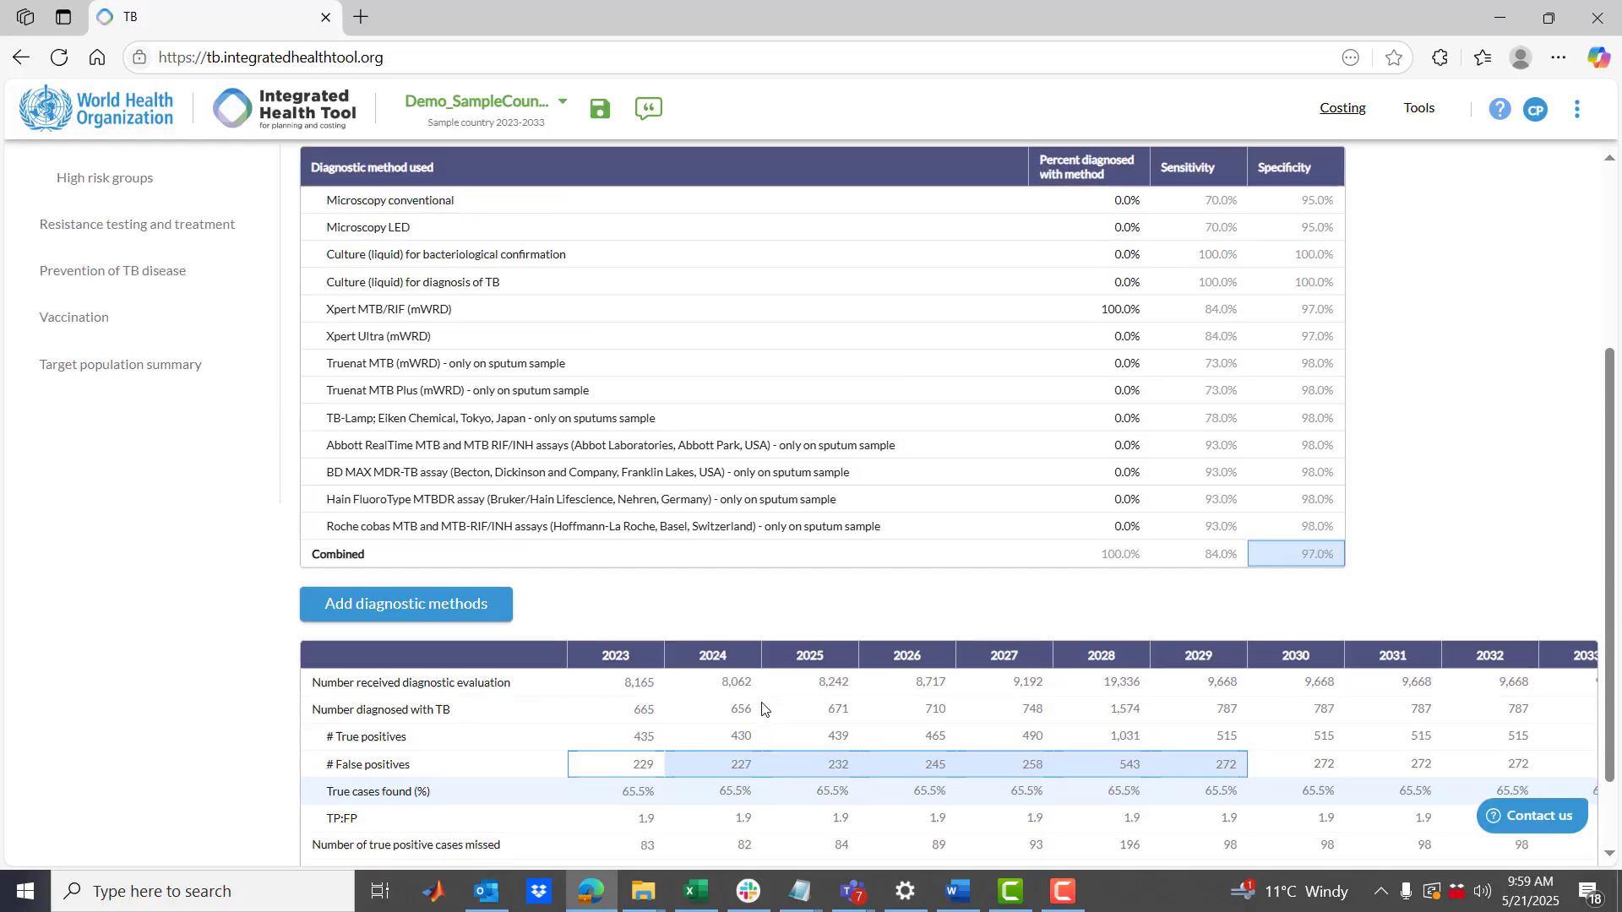
scroll(763, 708, "up", 2)
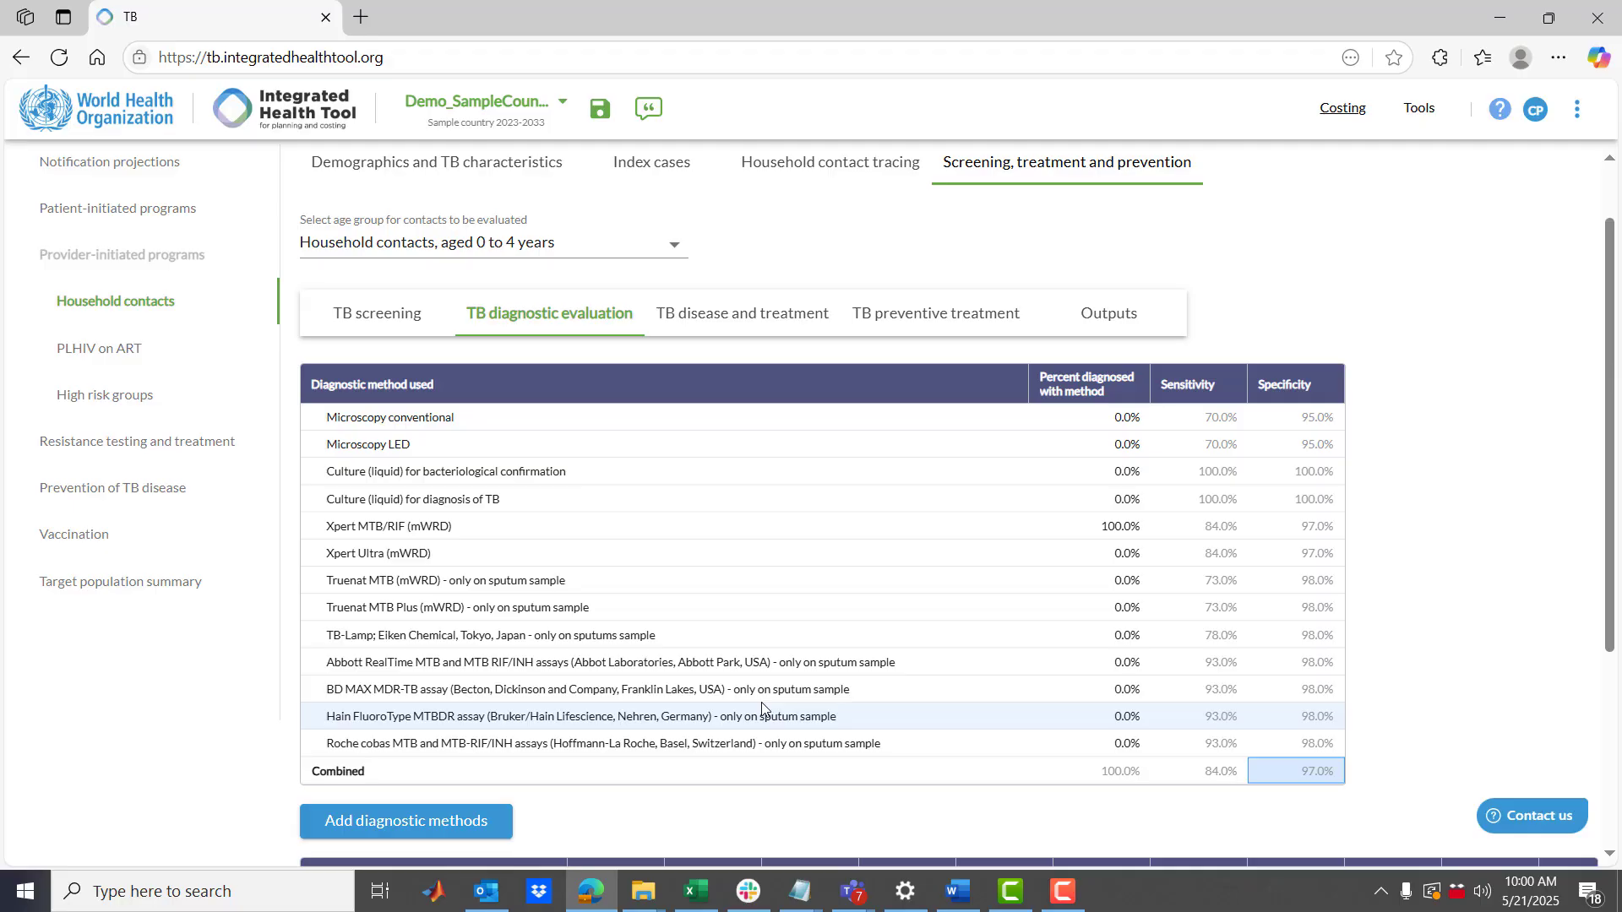
Recheck the diagnostic methods table against the 2023 false positives in the TB diagnostic evaluation results for contacts aged 0 to 4 years
scroll(763, 708, "up", 1)
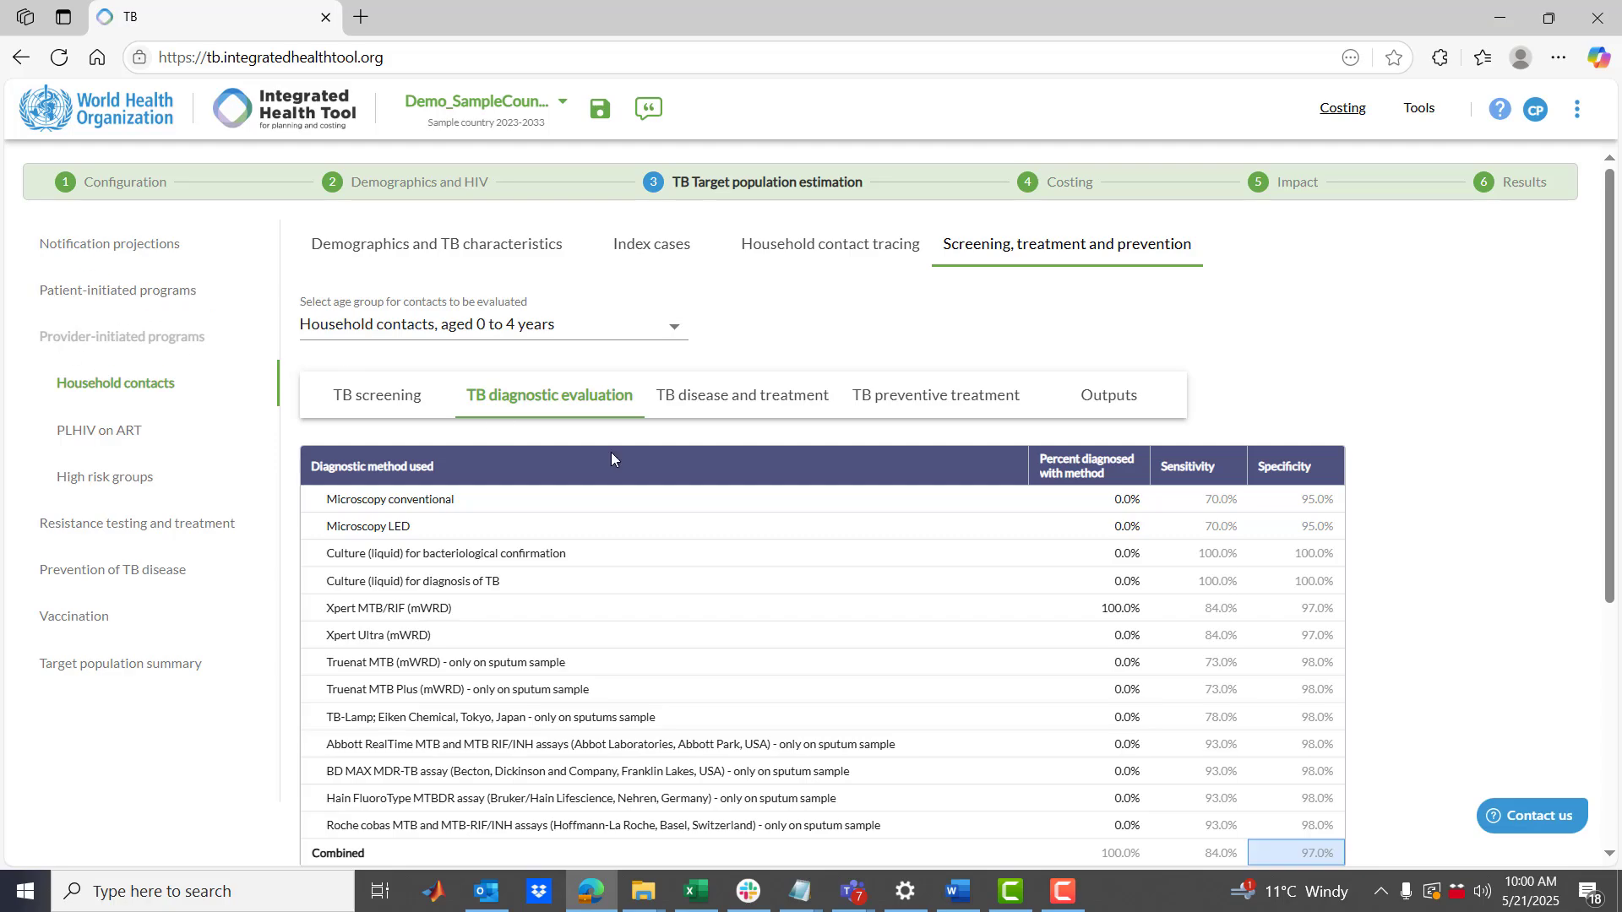
scroll(938, 572, "down", 3)
scroll(888, 665, "down", 1)
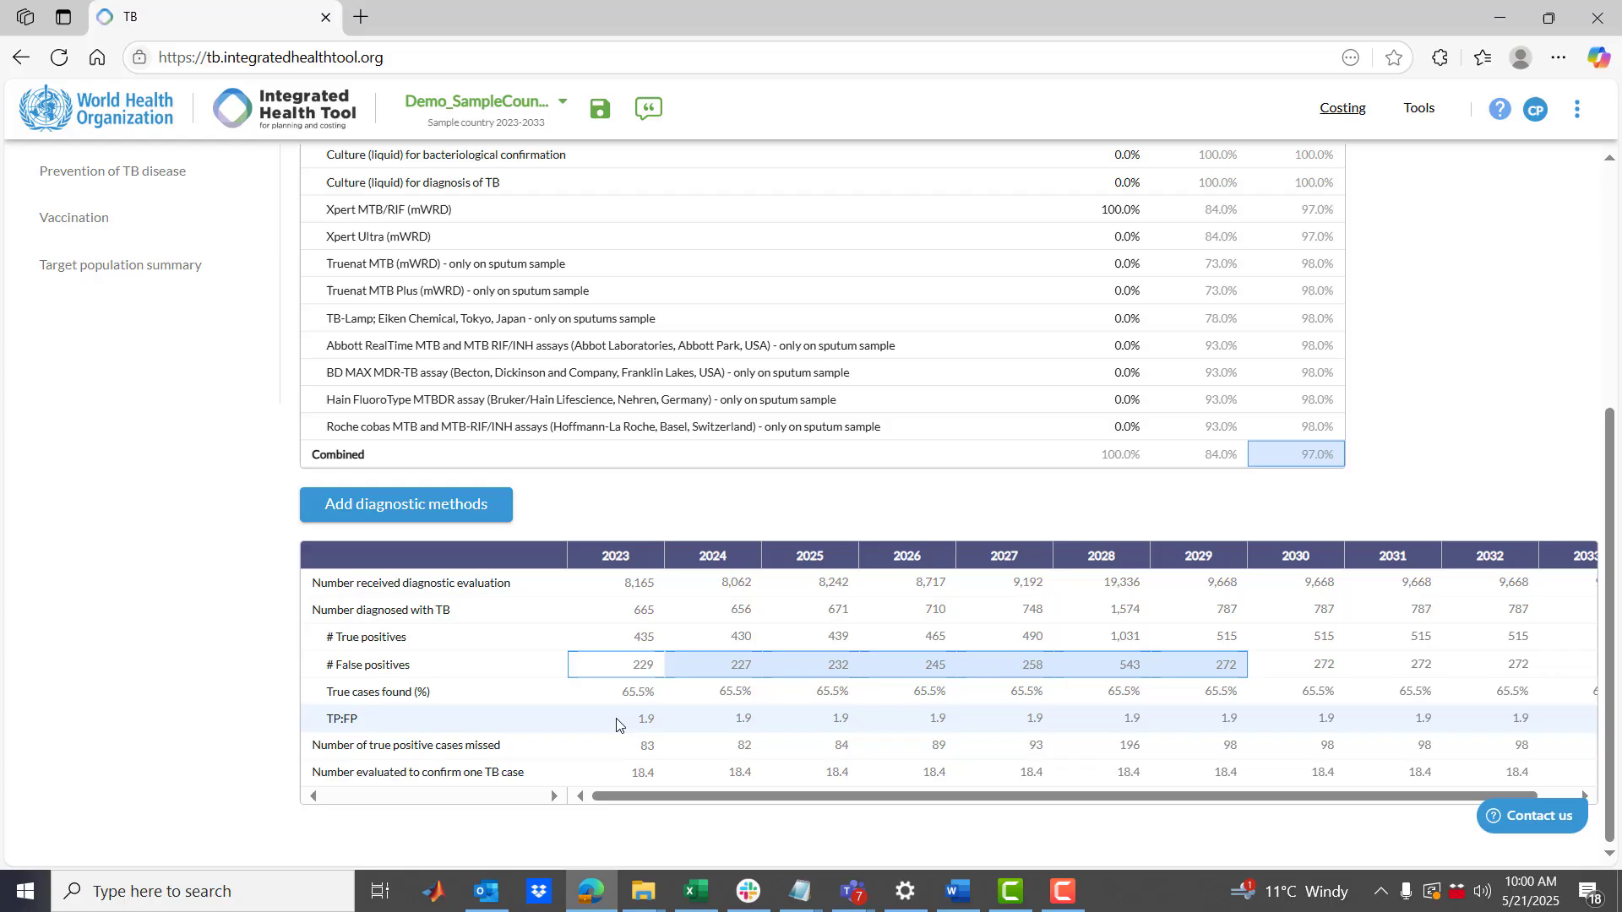
left_click(632, 674)
scroll(633, 674, "up", 3)
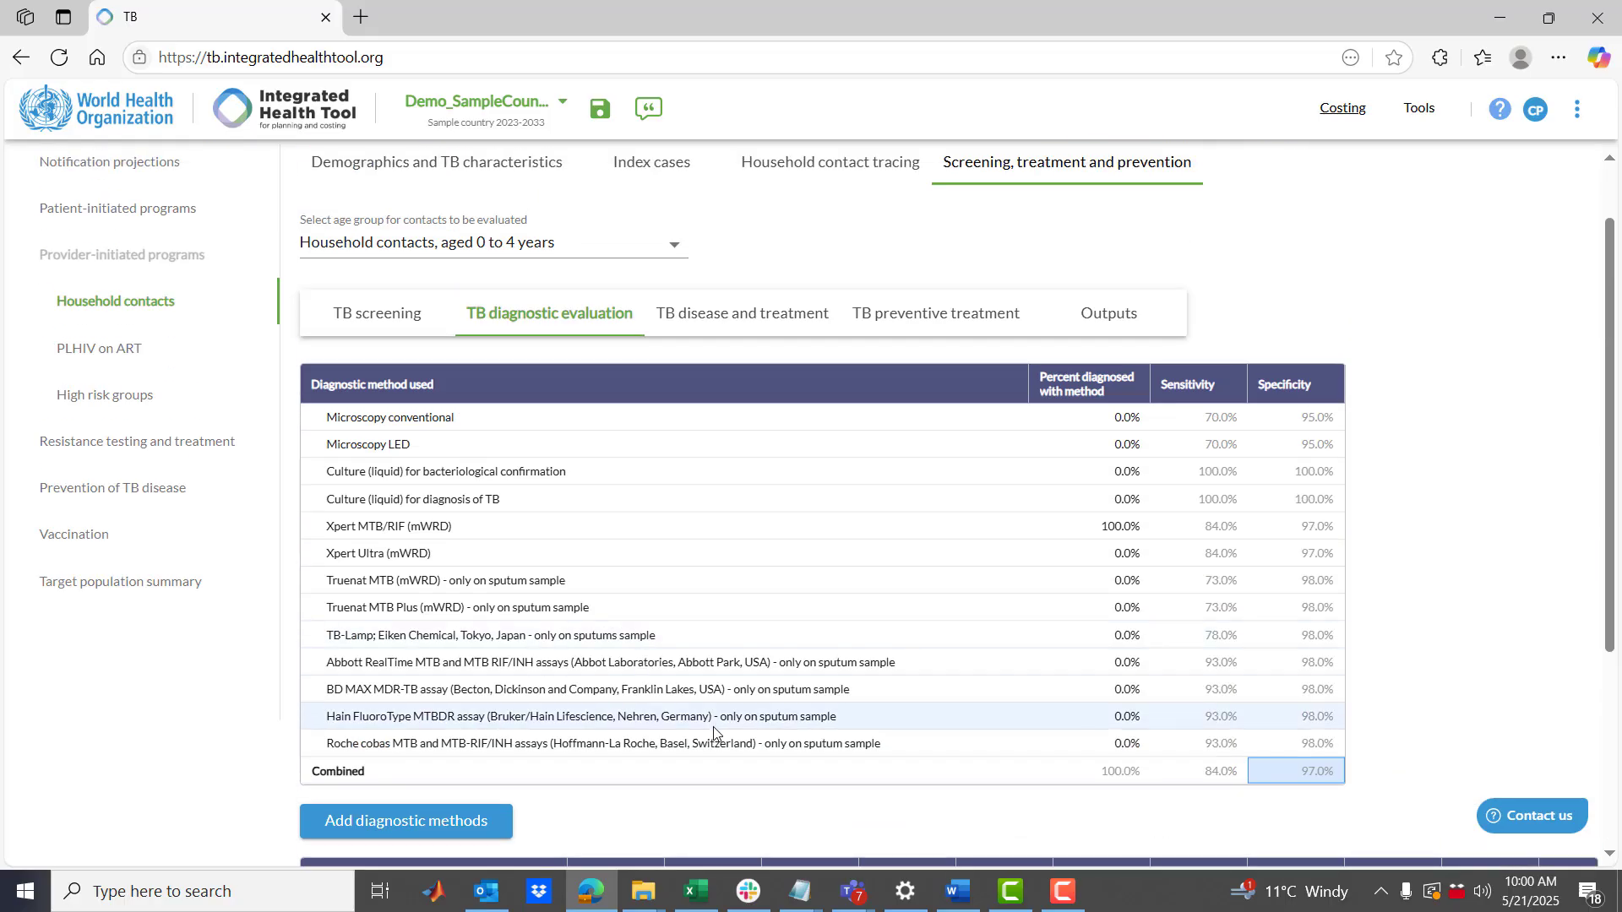
scroll(718, 731, "down", 1)
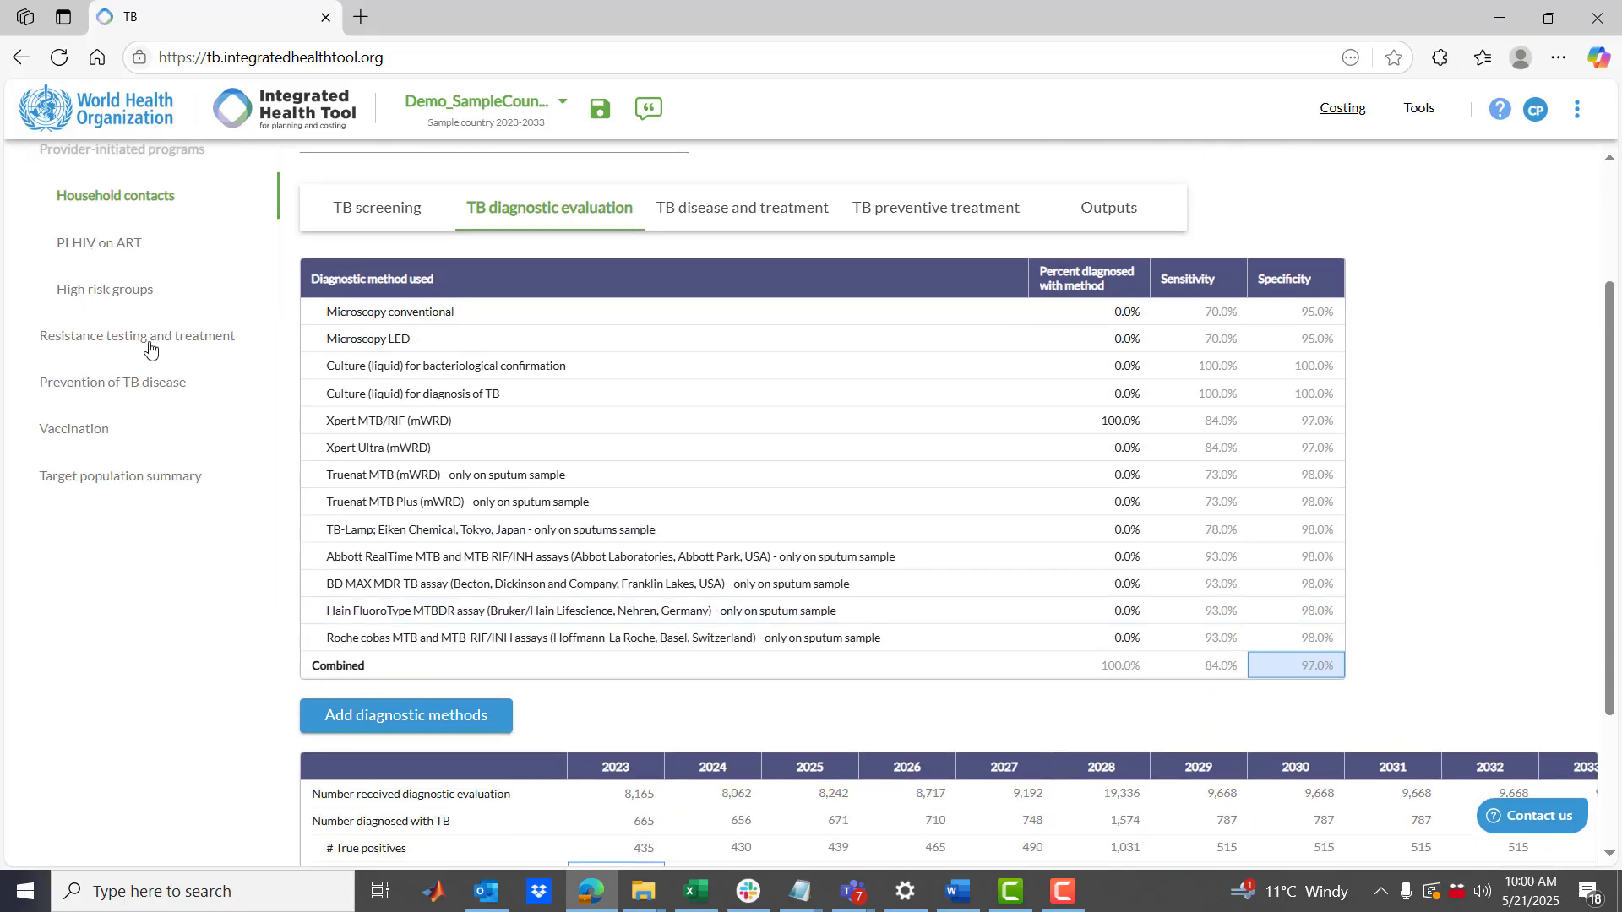
scroll(591, 528, "up", 2)
scroll(774, 650, "down", 4)
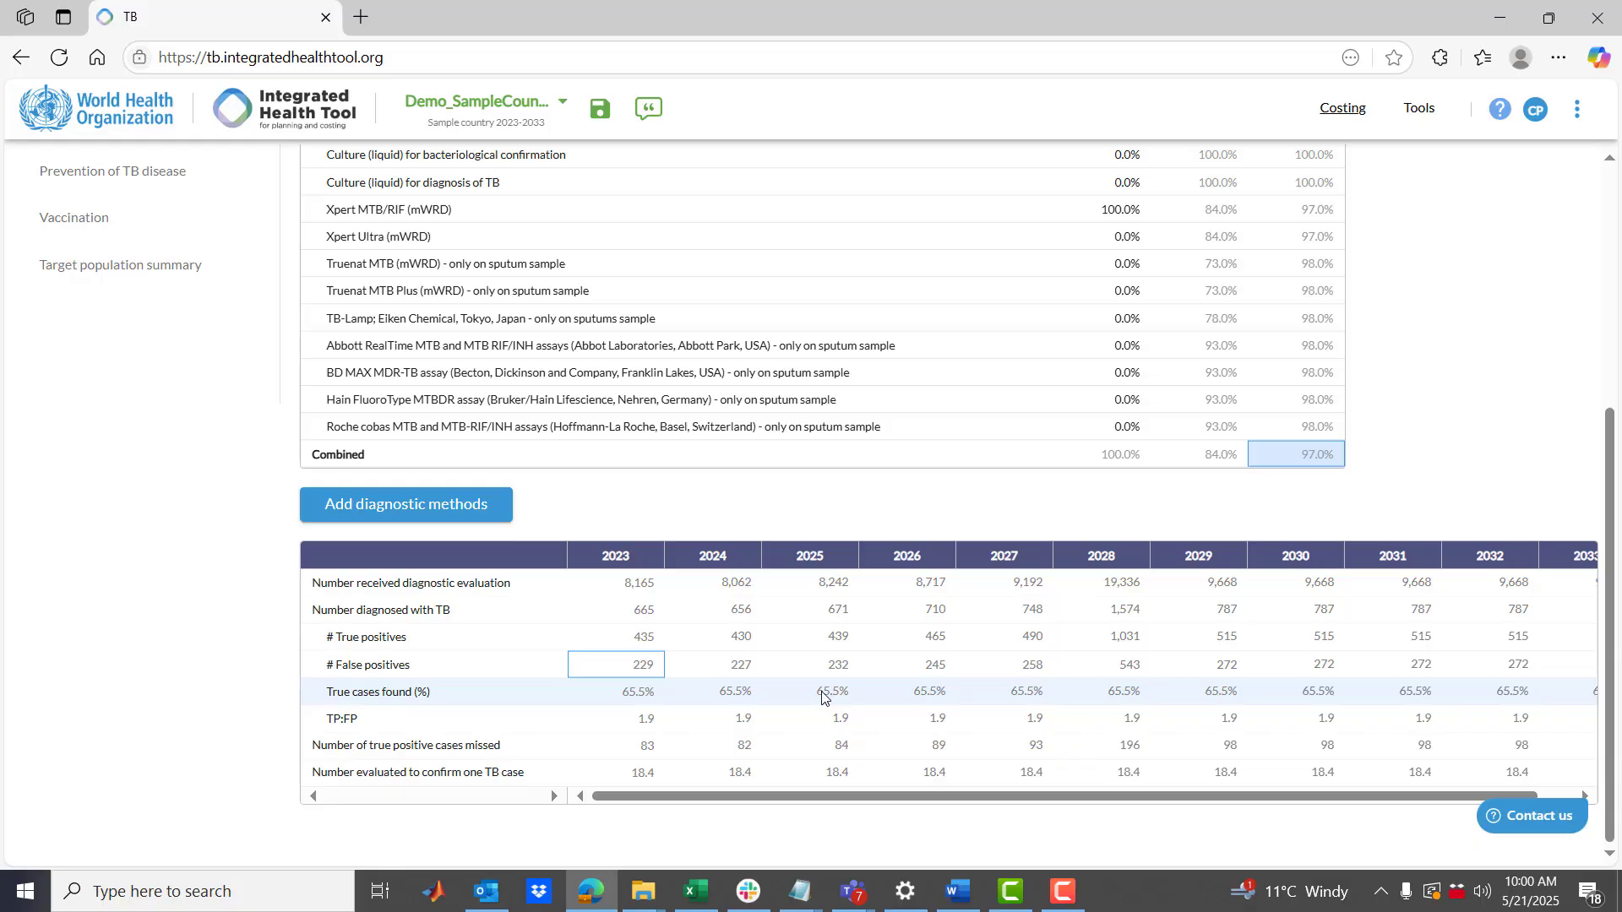
scroll(822, 696, "up", 1)
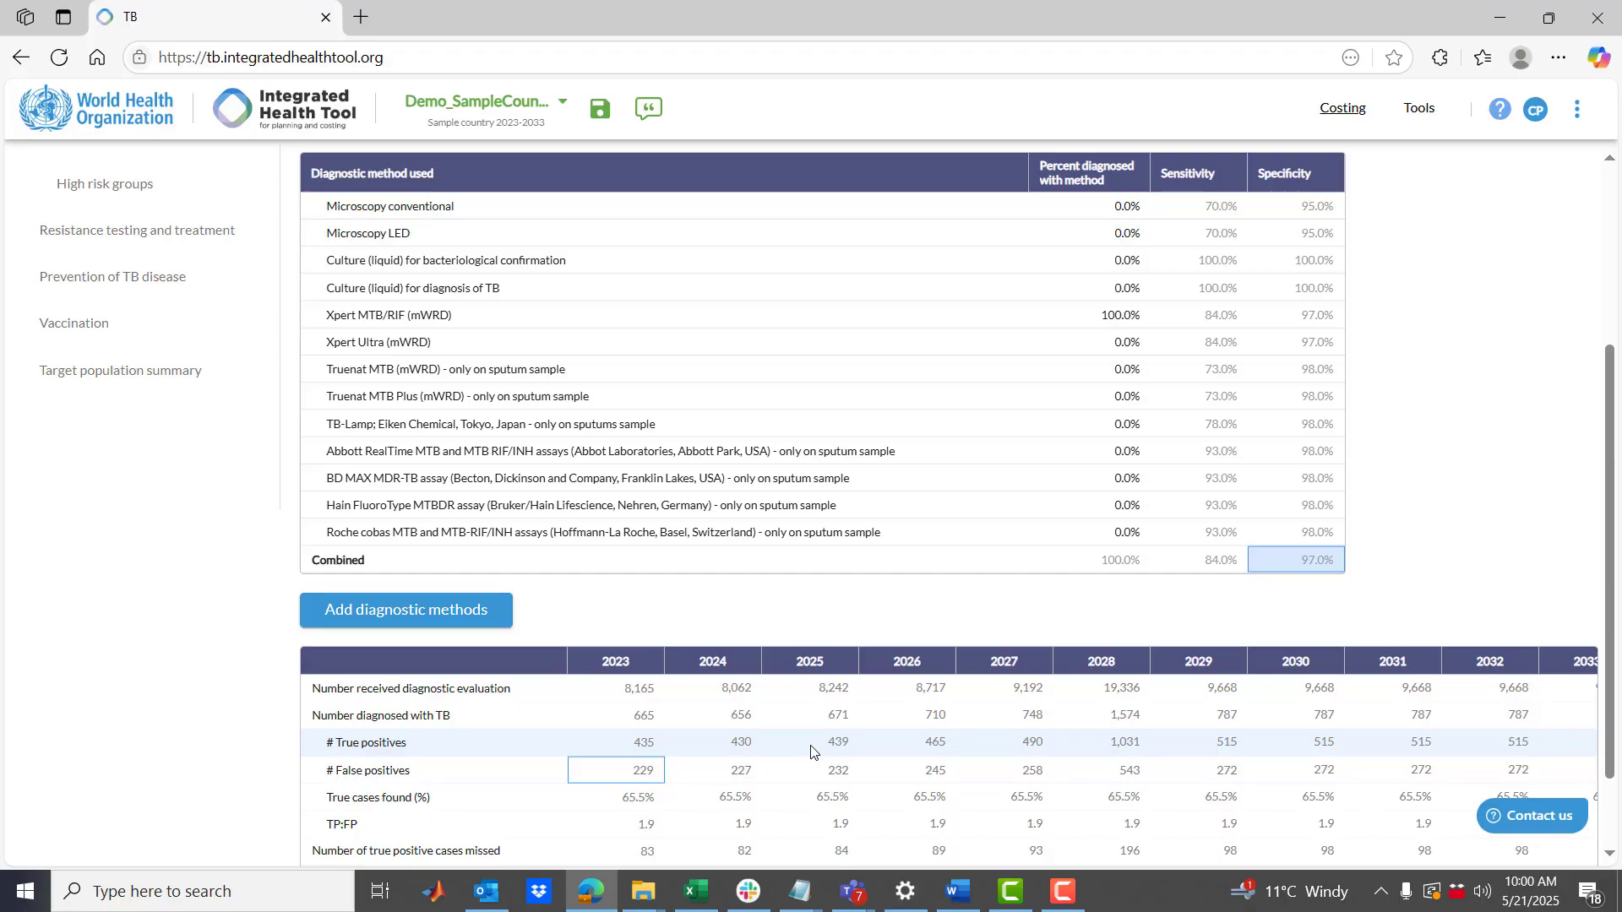
Open TB disease and treatment and review the proportion of TB disease found linked to appropriate treatment for 2023 to 2028
scroll(811, 751, "up", 3)
left_click(775, 397)
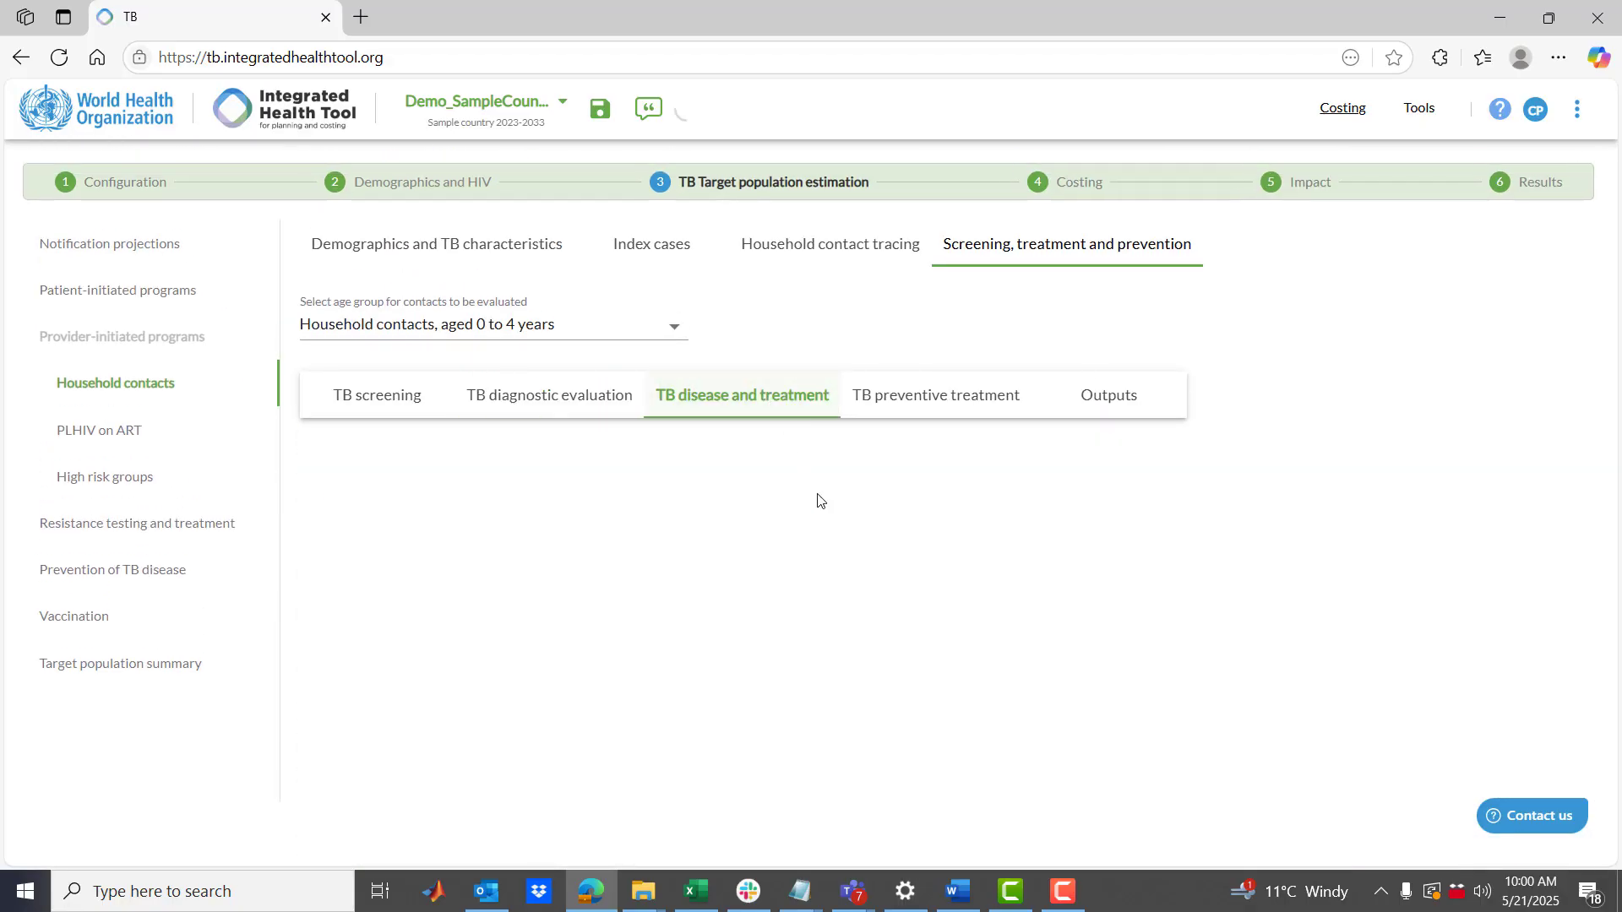
left_click_drag(870, 520, 1443, 511)
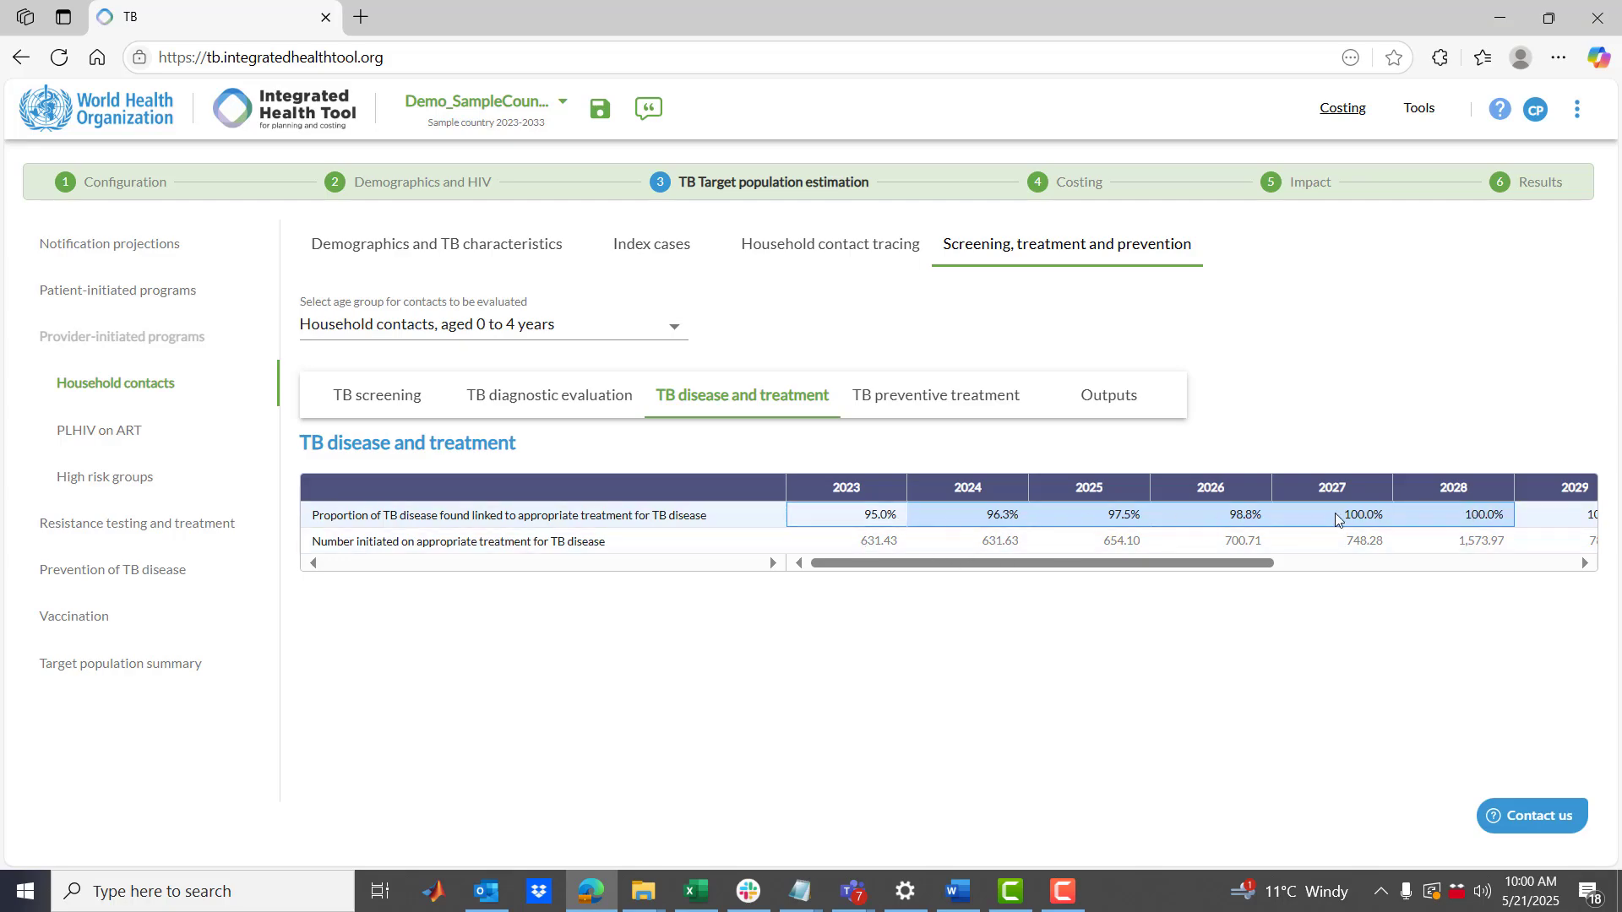
left_click(1369, 518)
double_click(1370, 518)
left_click(1410, 518)
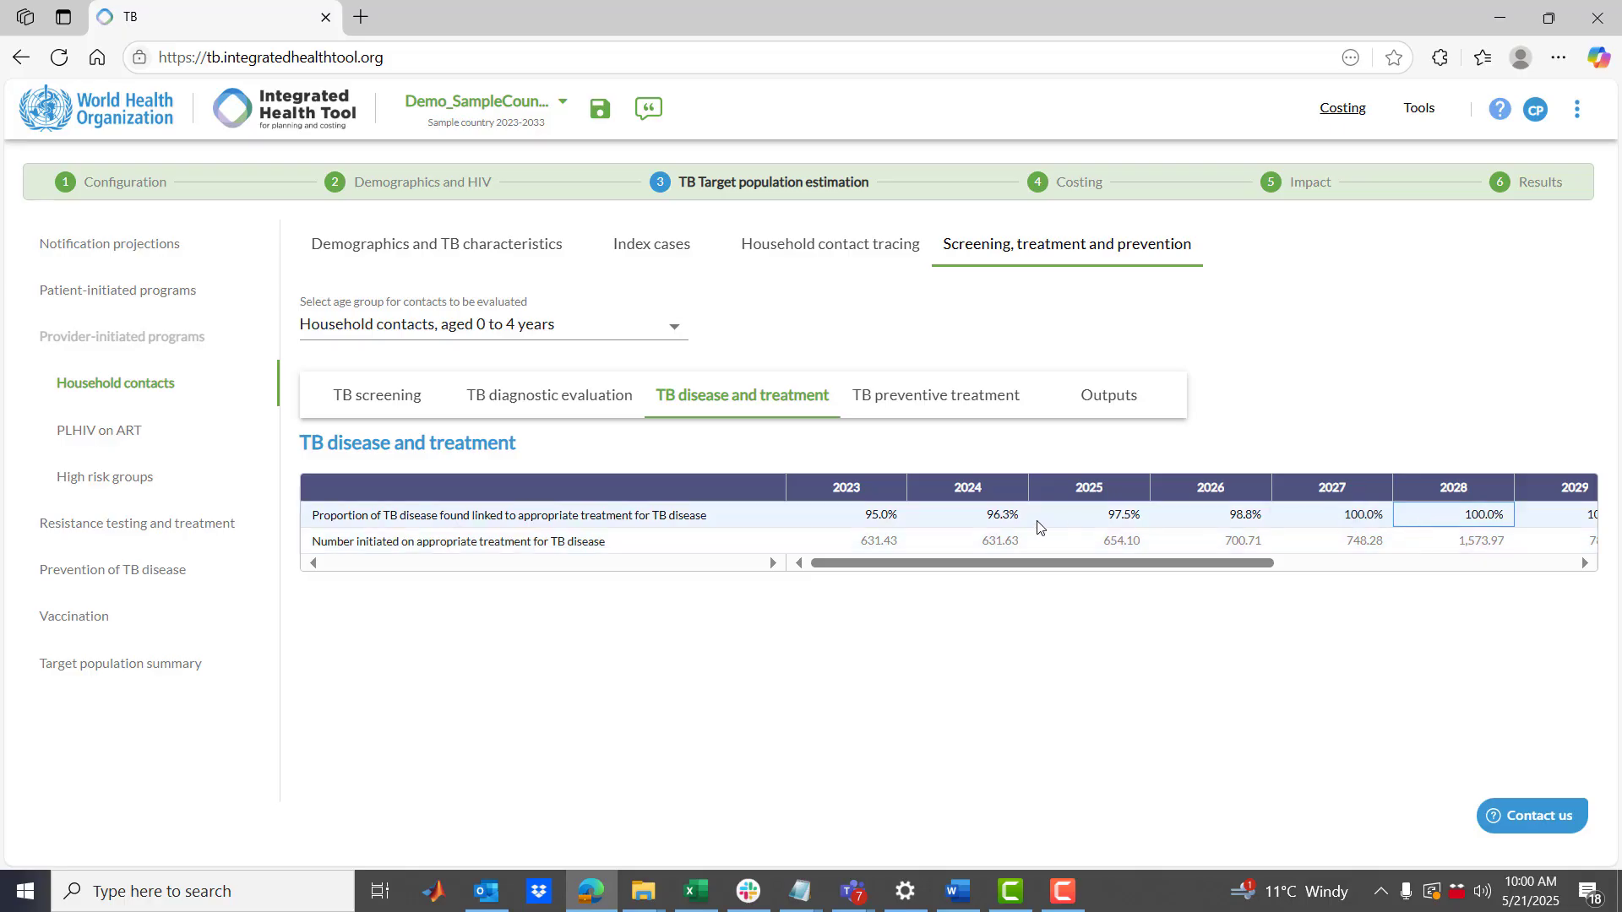
Compare the 2023 to 2026 proportions linked to treatment with the numbers initiated on appropriate treatment for TB disease
left_click_drag(886, 524, 1227, 527)
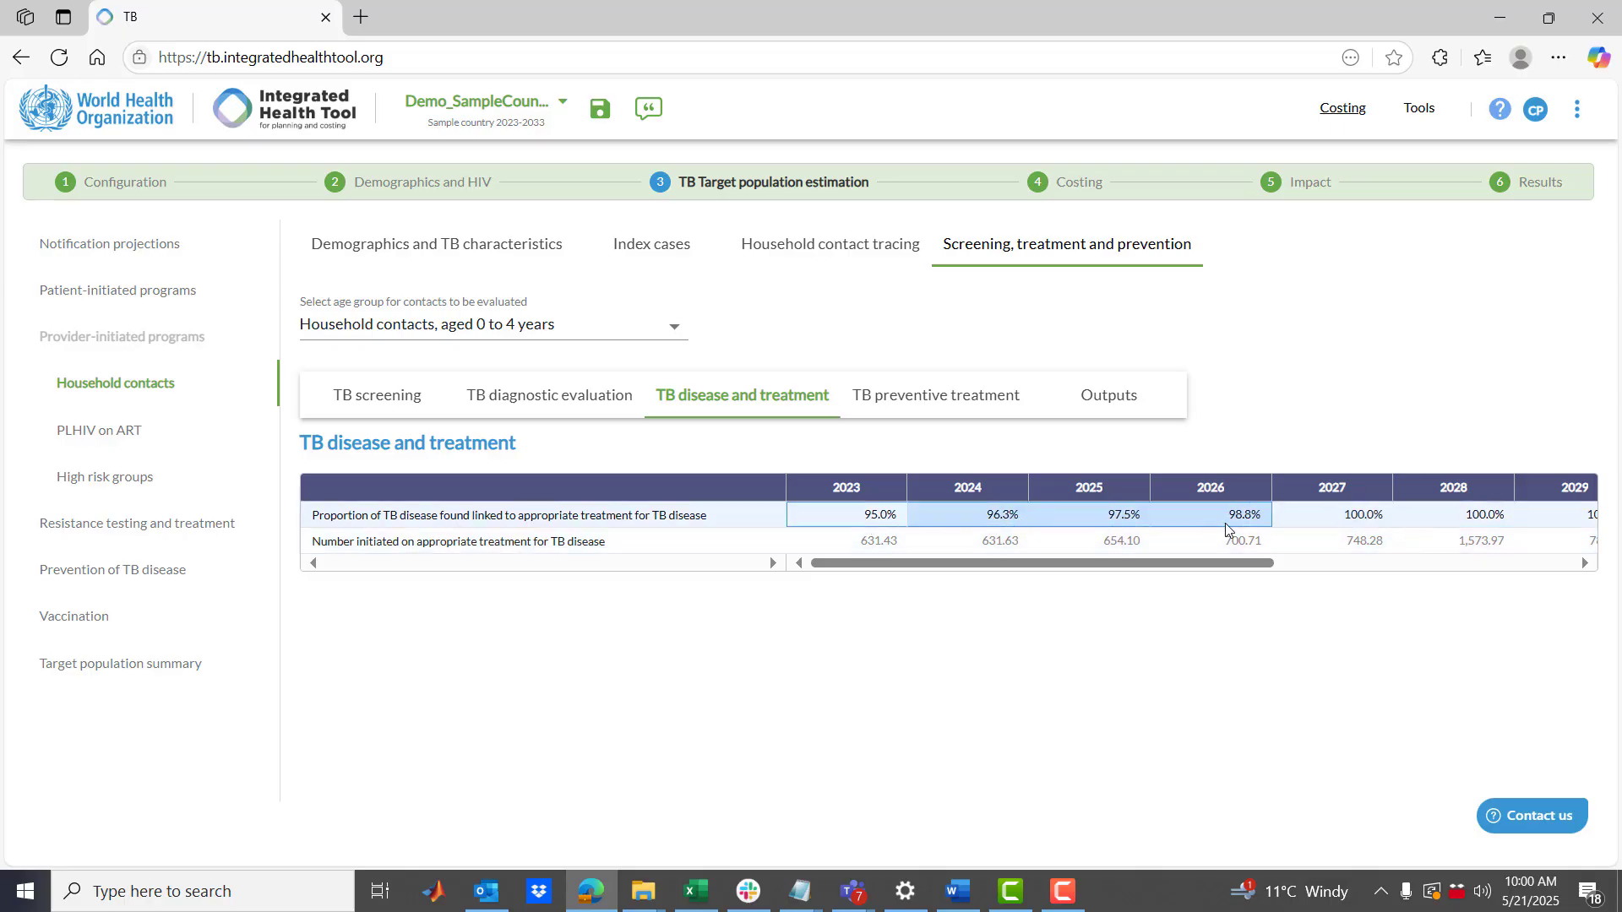
left_click(1345, 522)
left_click_drag(862, 545, 1221, 556)
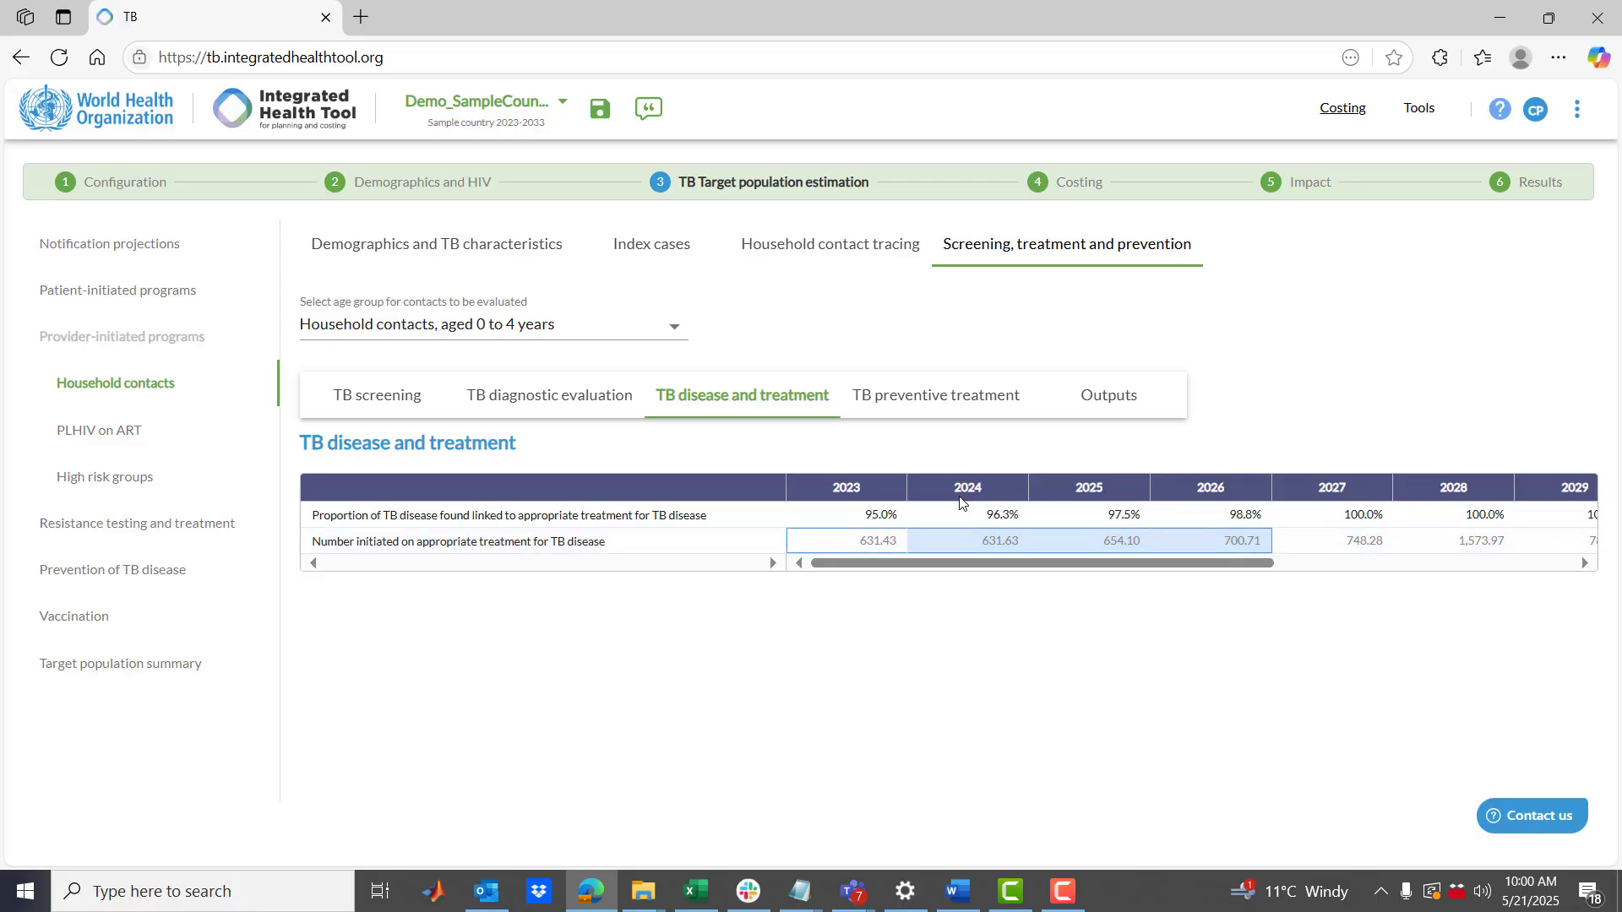
Open TB preventive treatment and examine the contacts eligible for evaluation, the proportion given PT presumptively and the proportion tested for LTBI
left_click(916, 395)
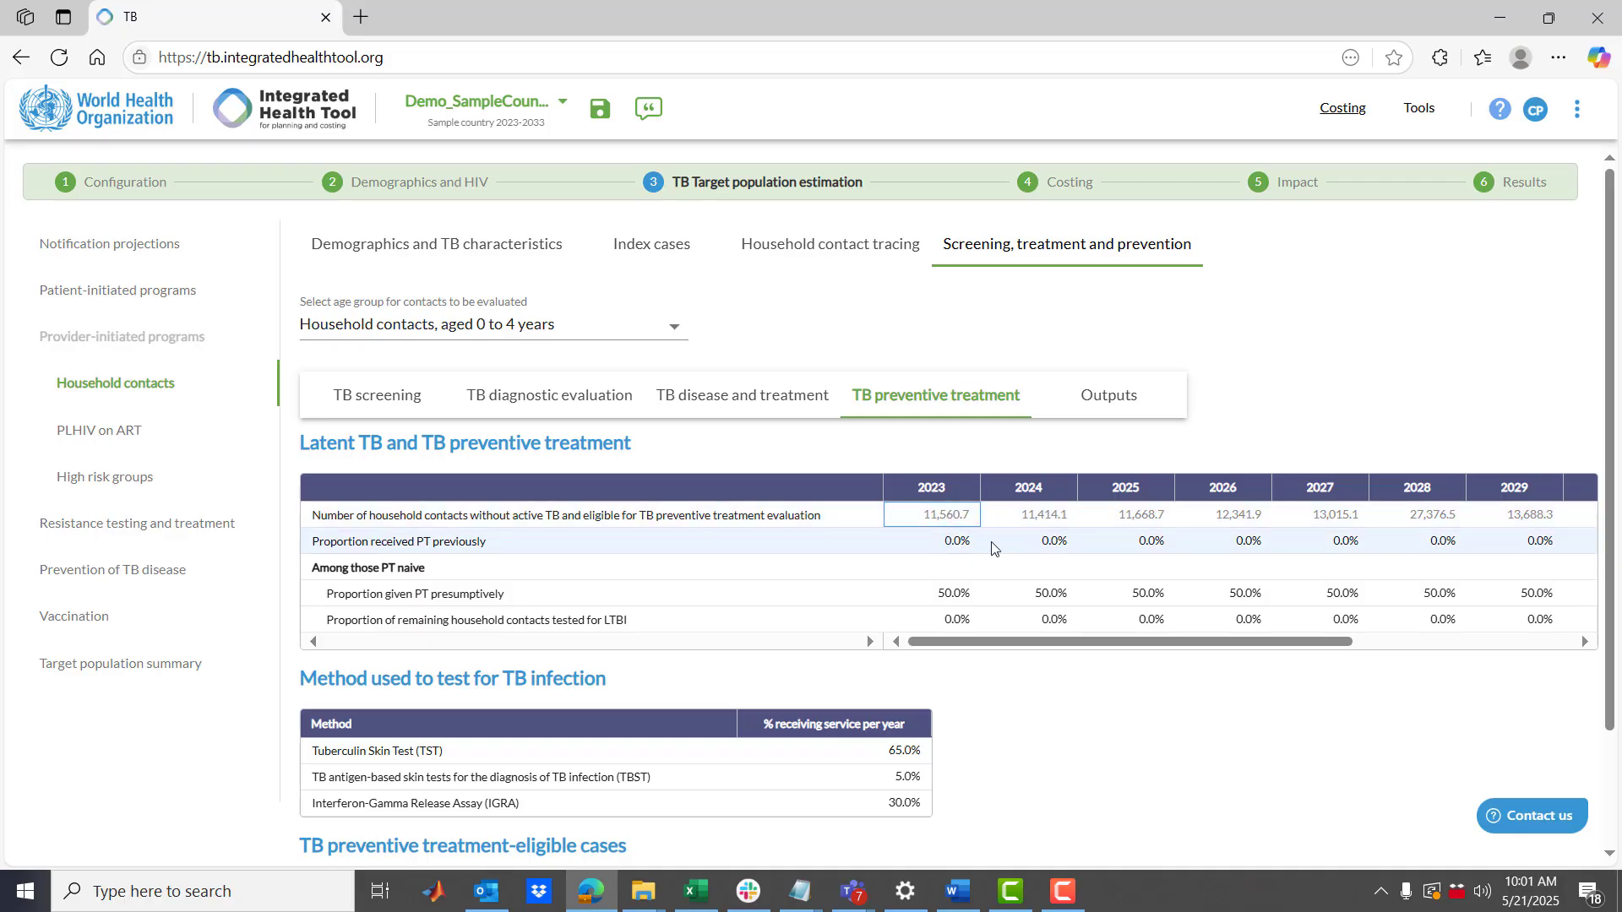
scroll(1005, 524, "down", 1)
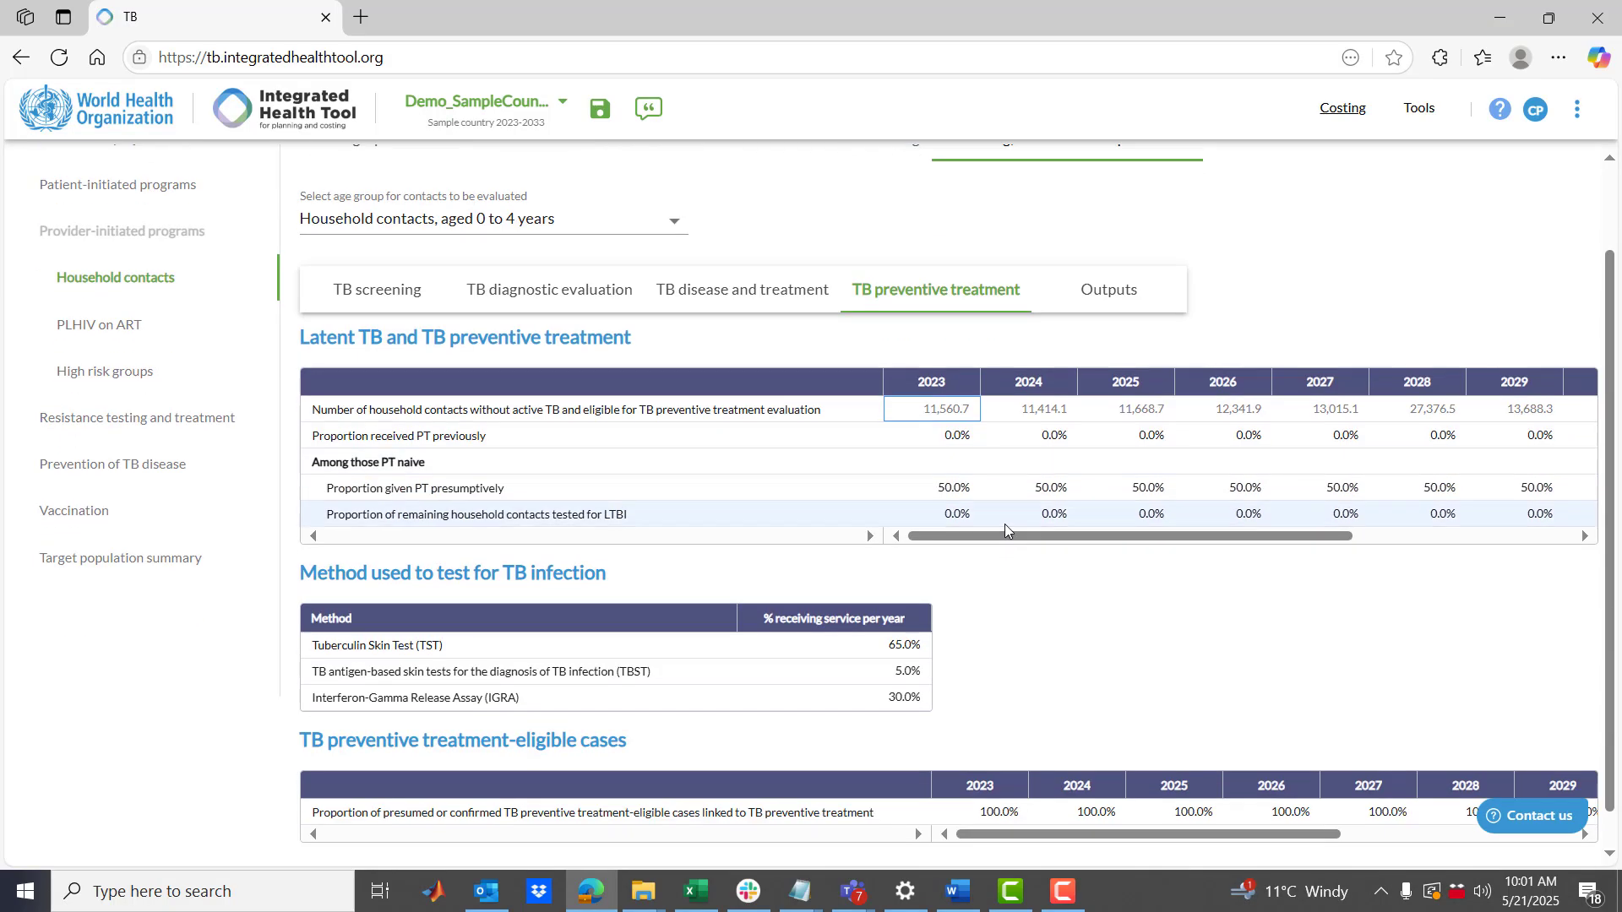
left_click_drag(963, 494, 1132, 490)
left_click_drag(975, 517, 1079, 515)
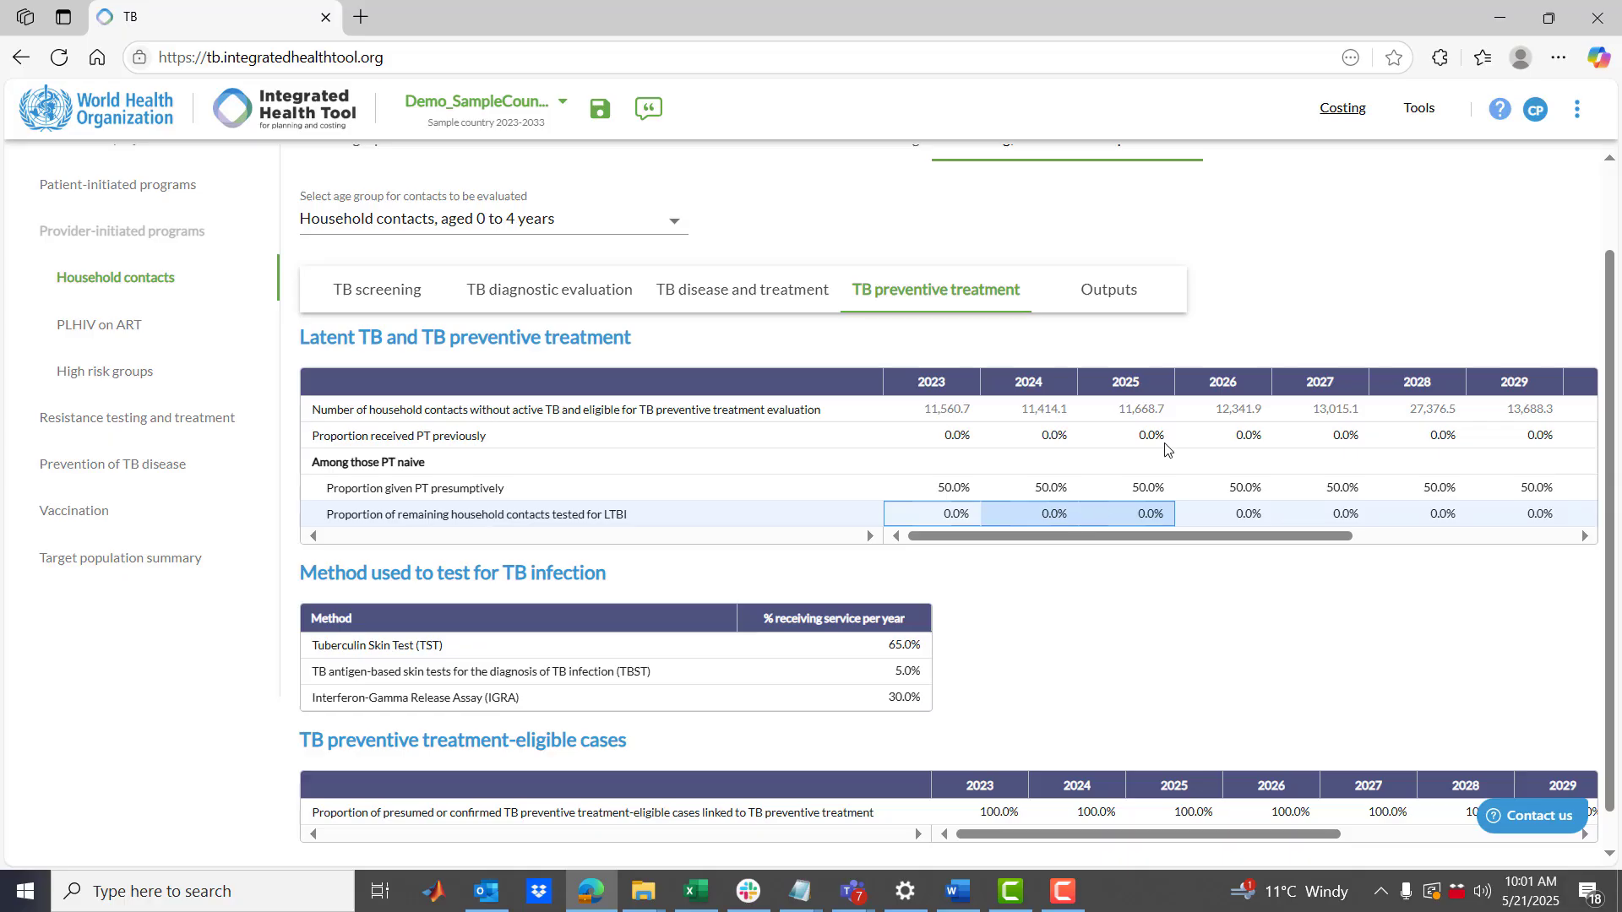
left_click_drag(940, 419, 1029, 411)
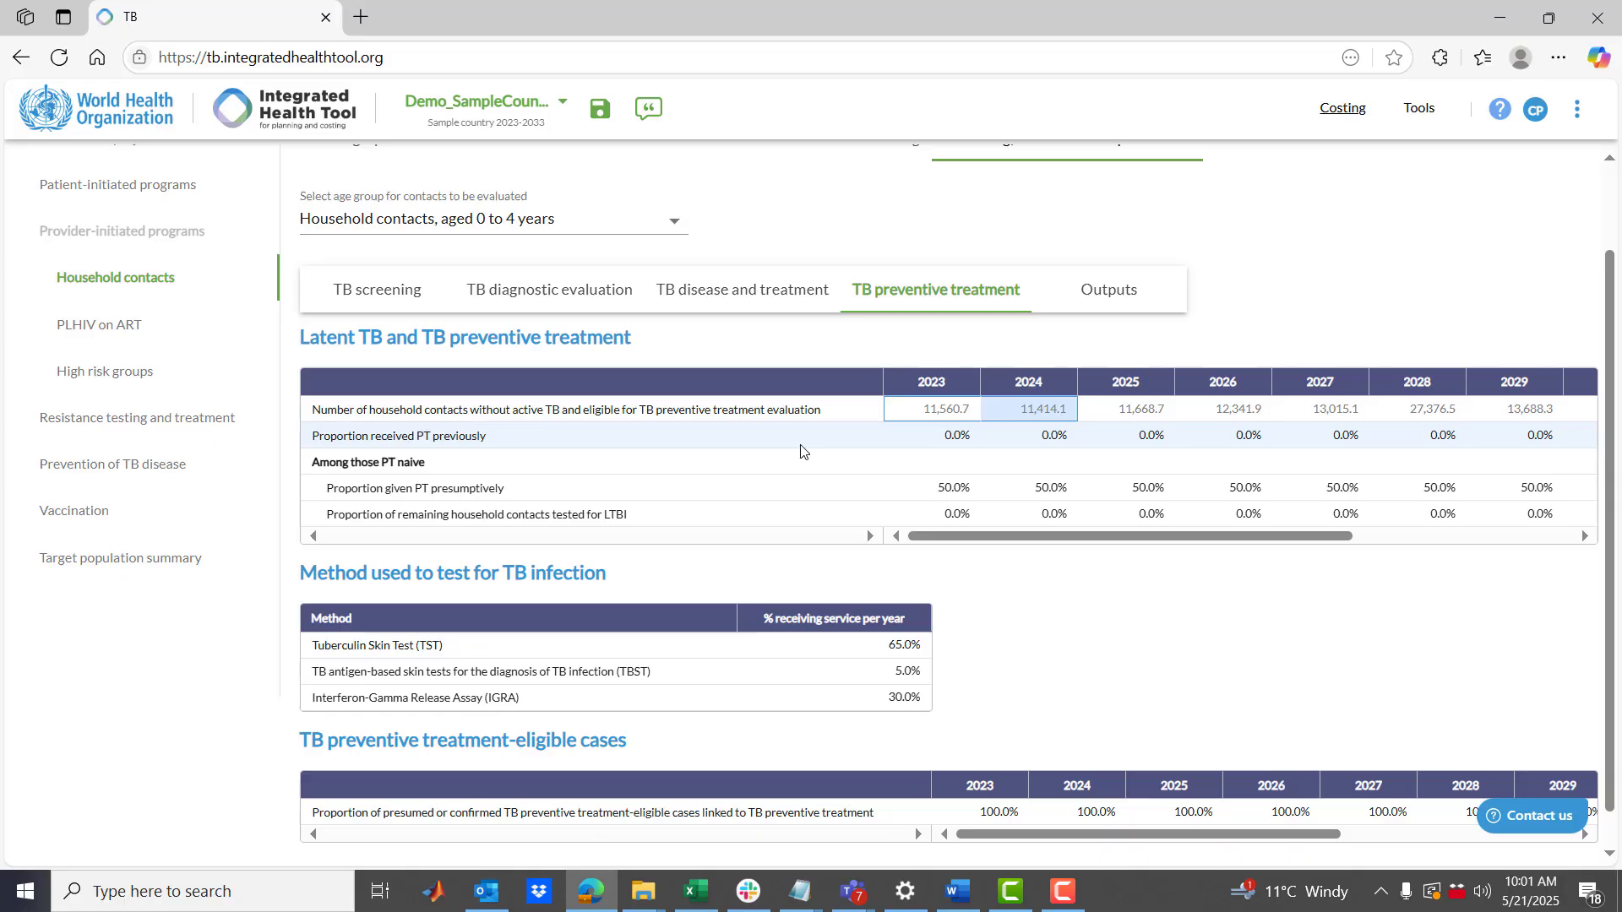
Review the proportion that received PT previously, and contrast presumptive PT with LTBI testing among the PT naive for 2023 to 2025
scroll(801, 450, "up", 2)
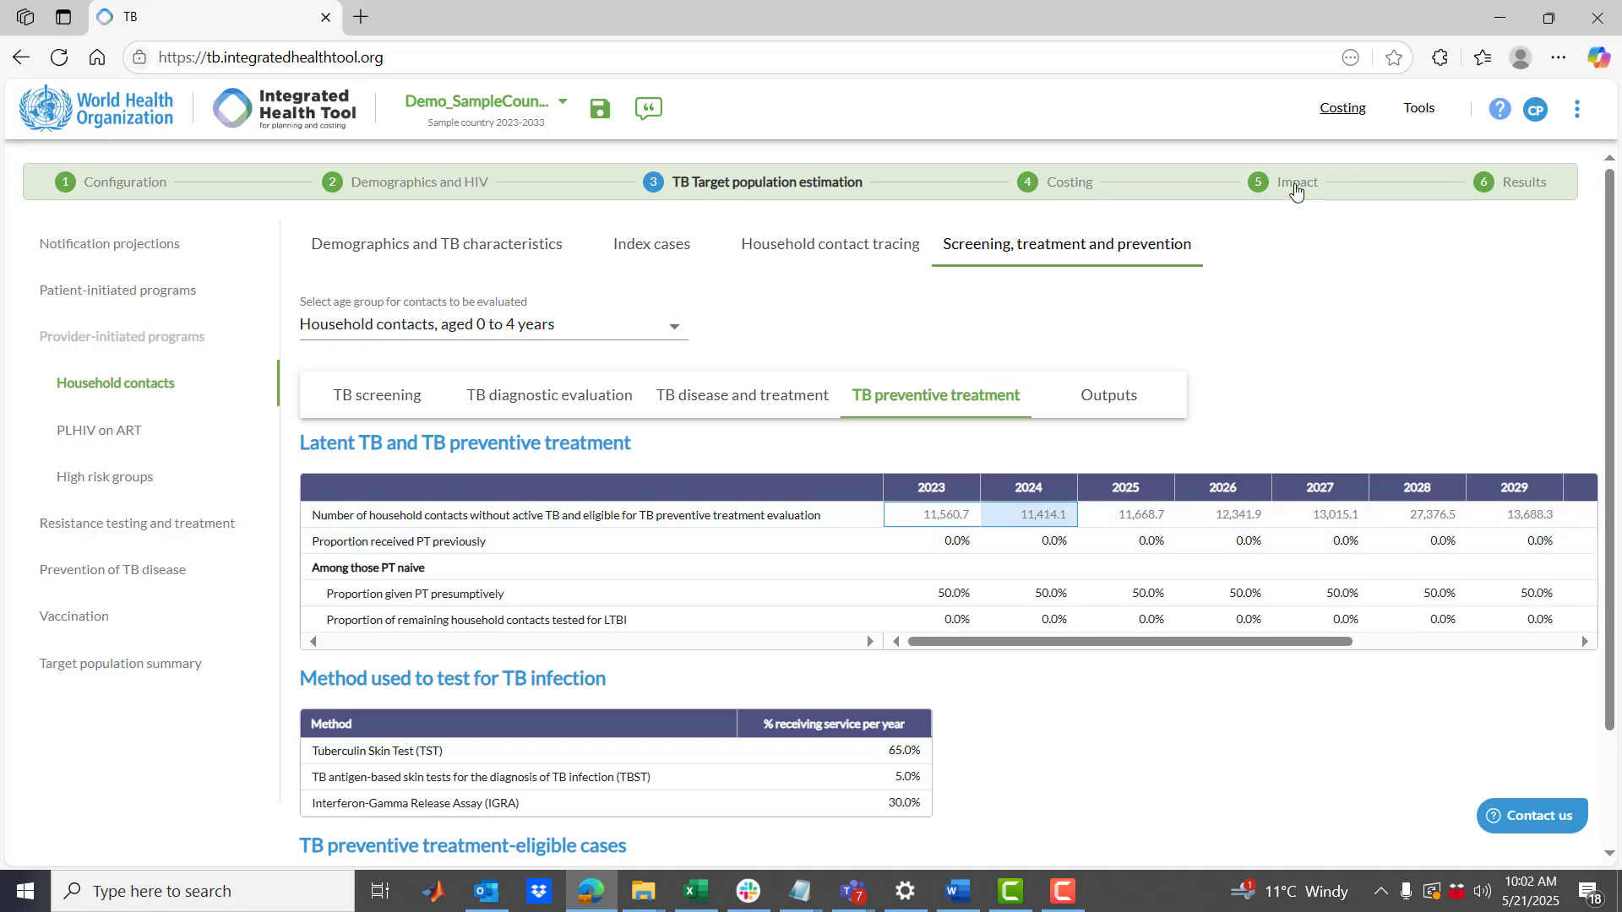
scroll(974, 538, "down", 1)
scroll(974, 538, "down", 1)
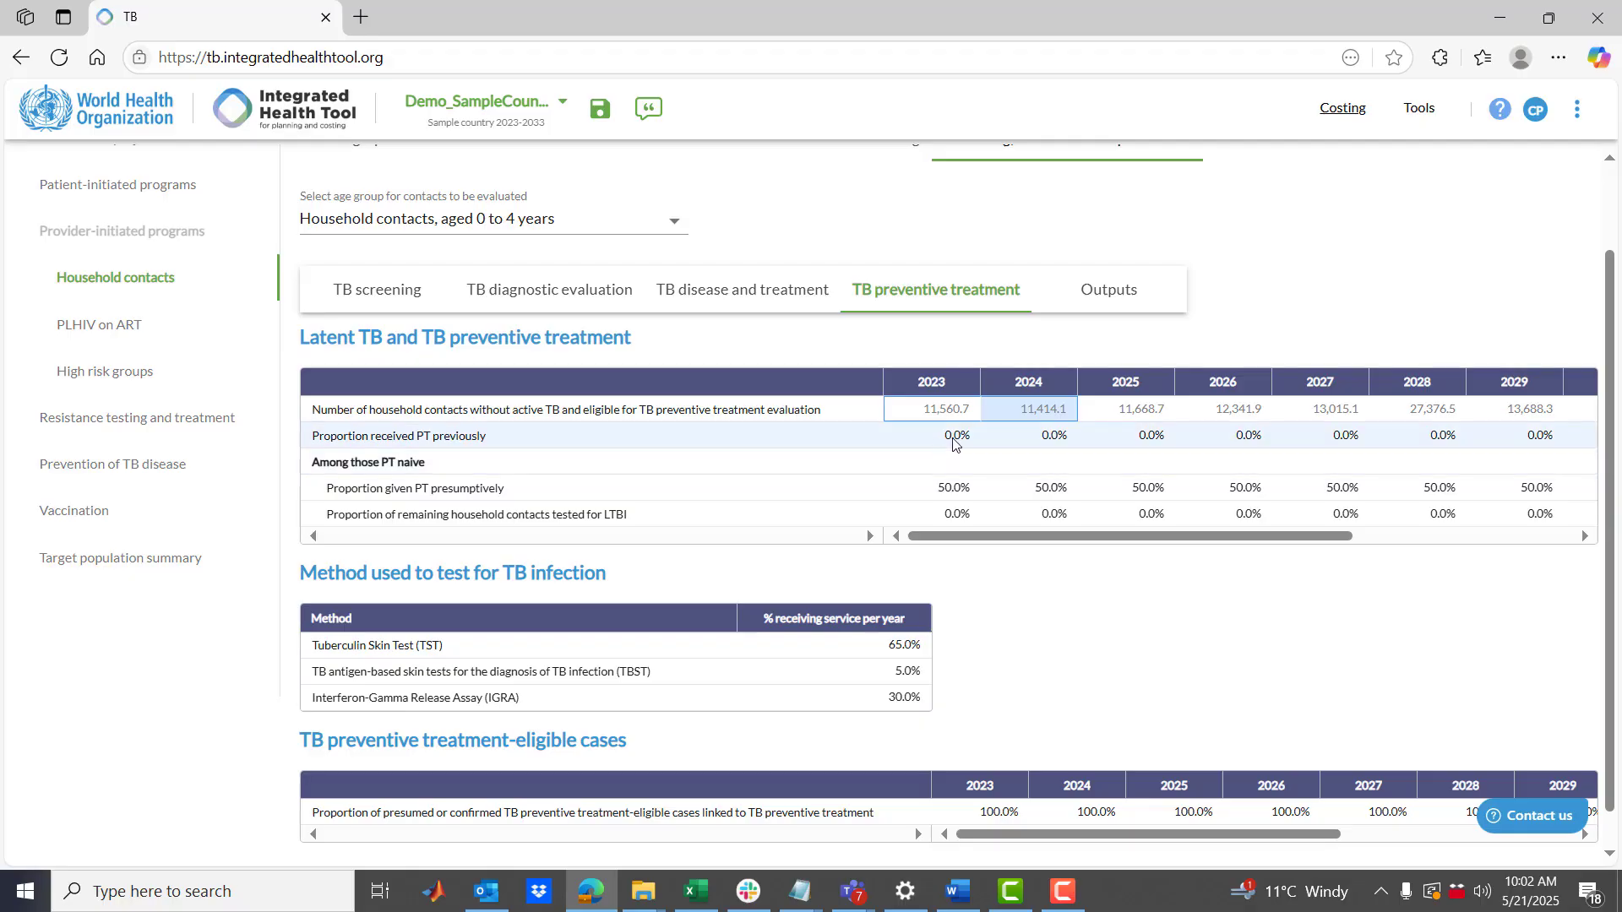
left_click(953, 437)
left_click_drag(953, 490, 1151, 485)
left_click_drag(929, 517, 1089, 517)
scroll(820, 510, "down", 1)
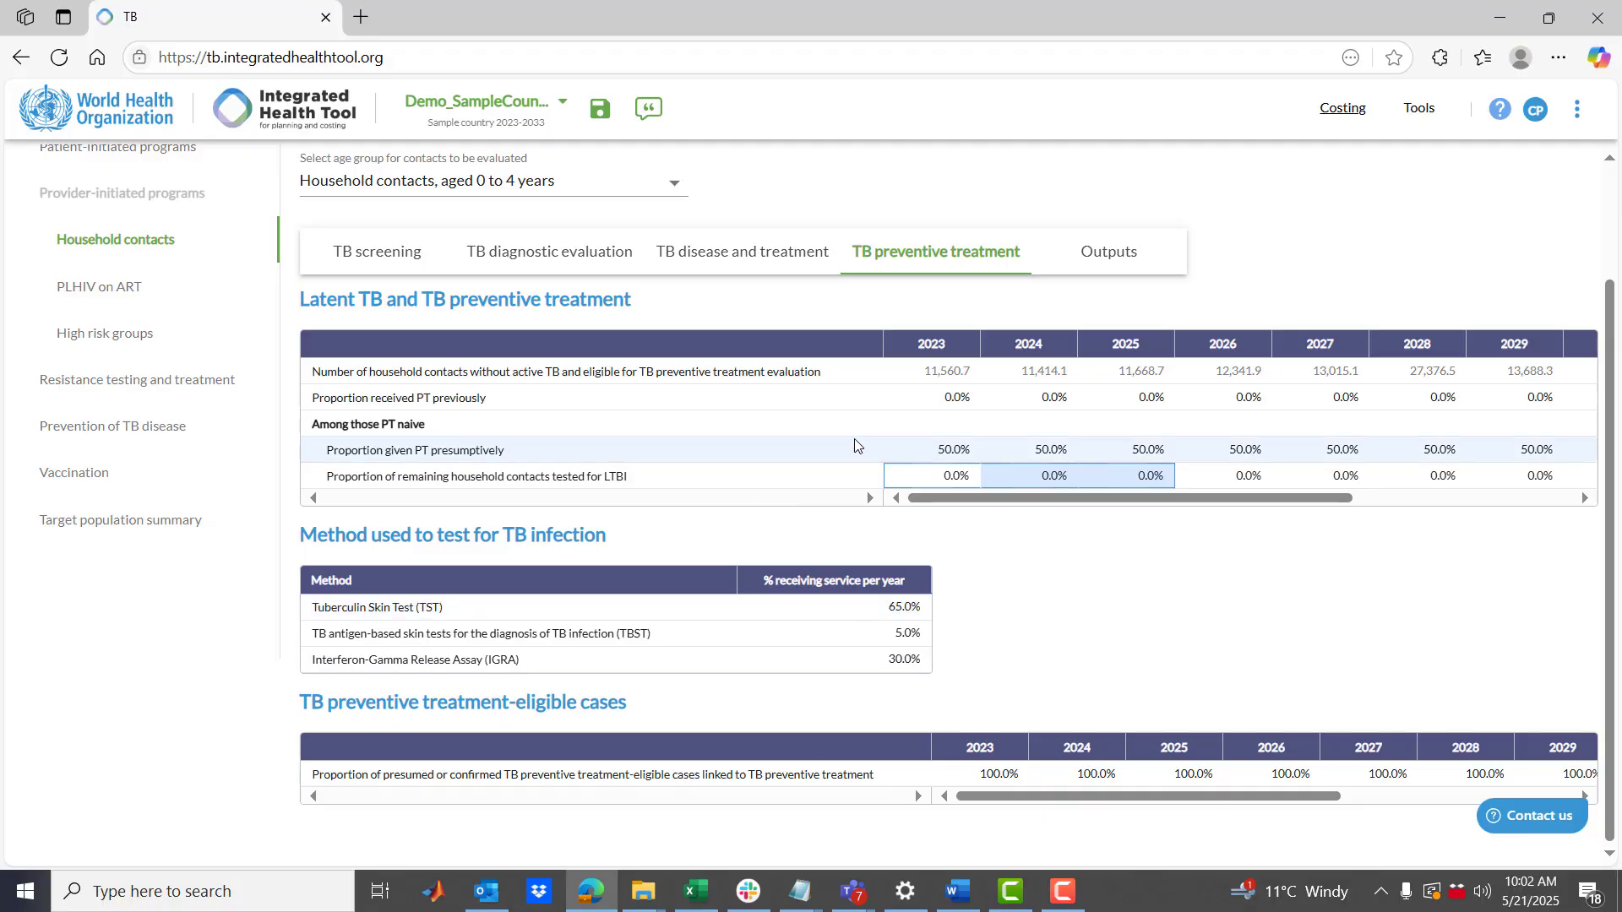
left_click_drag(938, 450, 1166, 452)
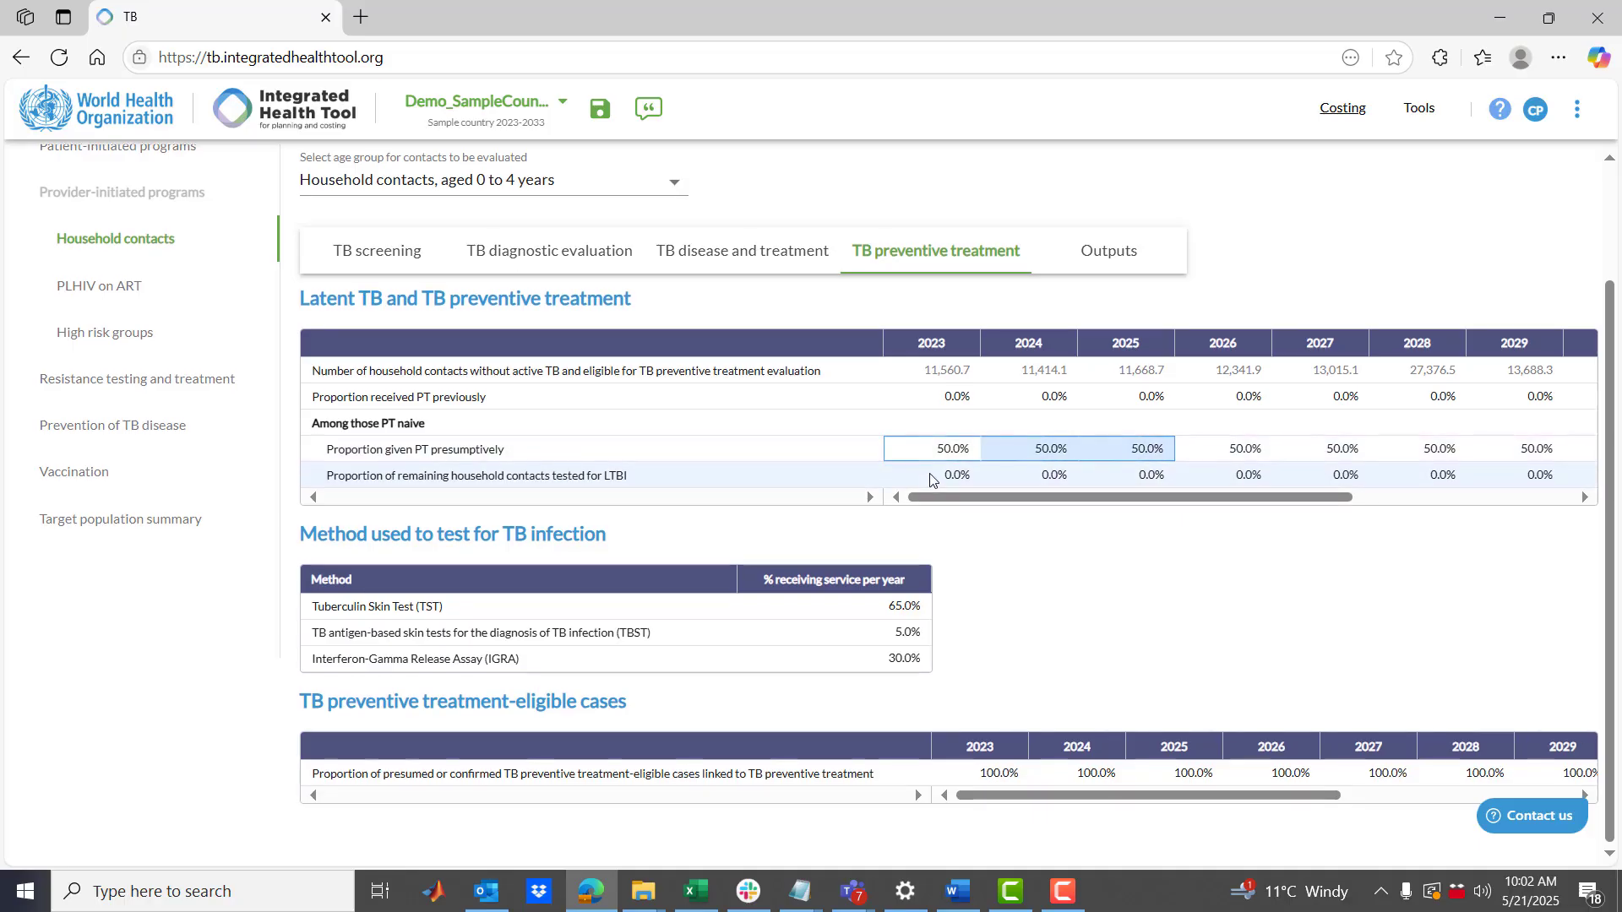
Examine the methods used to test for TB infection with their yearly service percentages, and the preventive treatment-eligible cases linked to treatment
left_click_drag(900, 610, 892, 649)
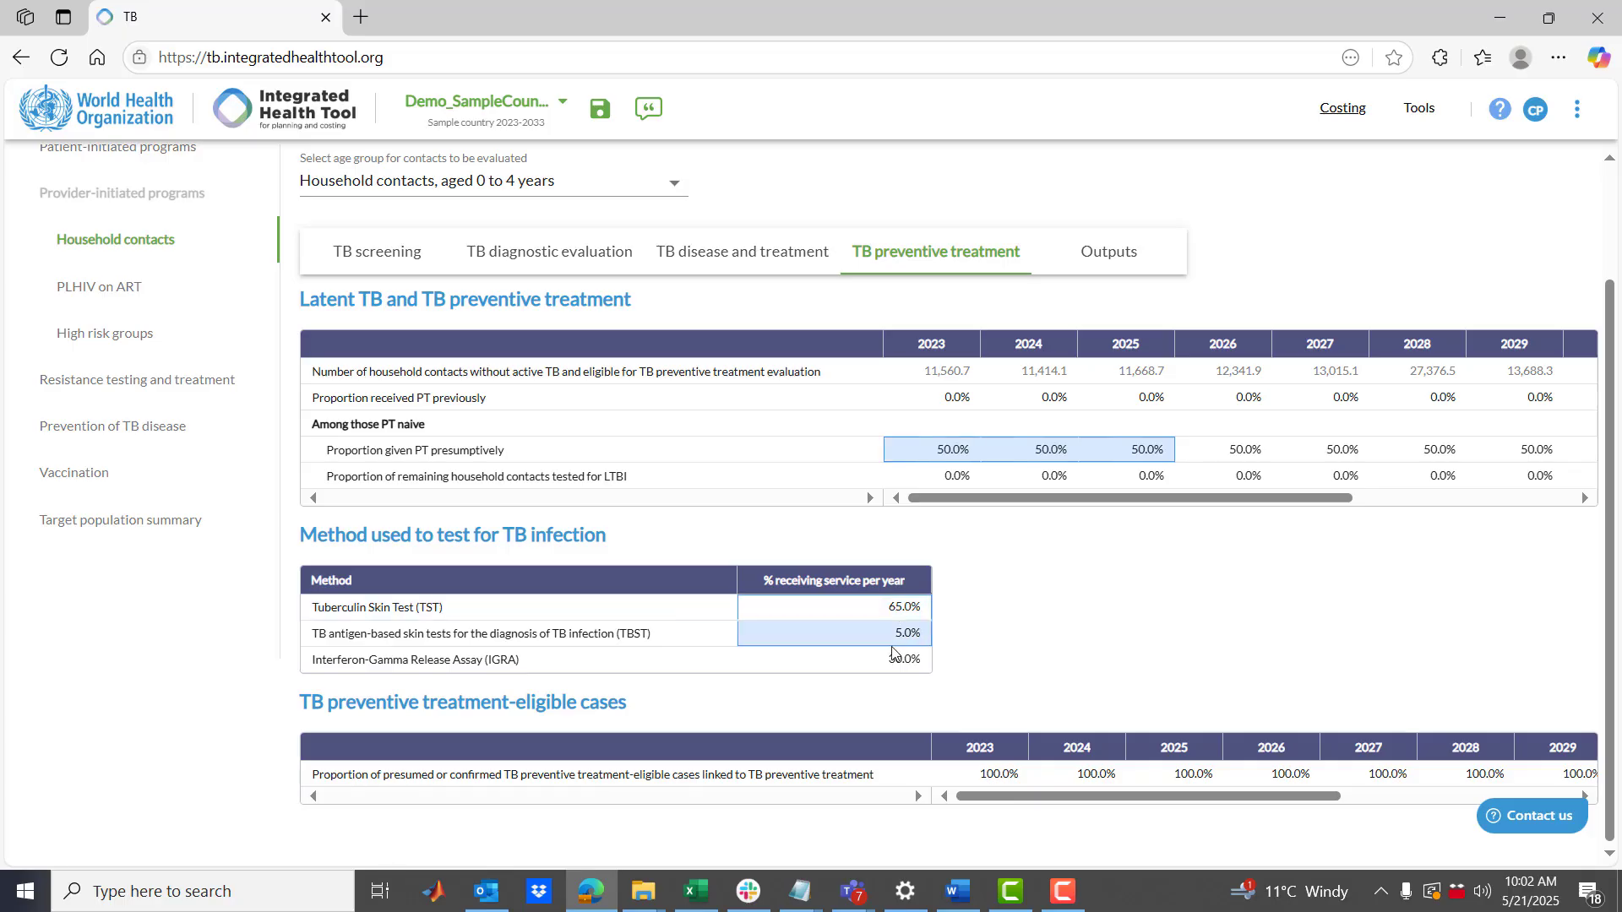
left_click(452, 615)
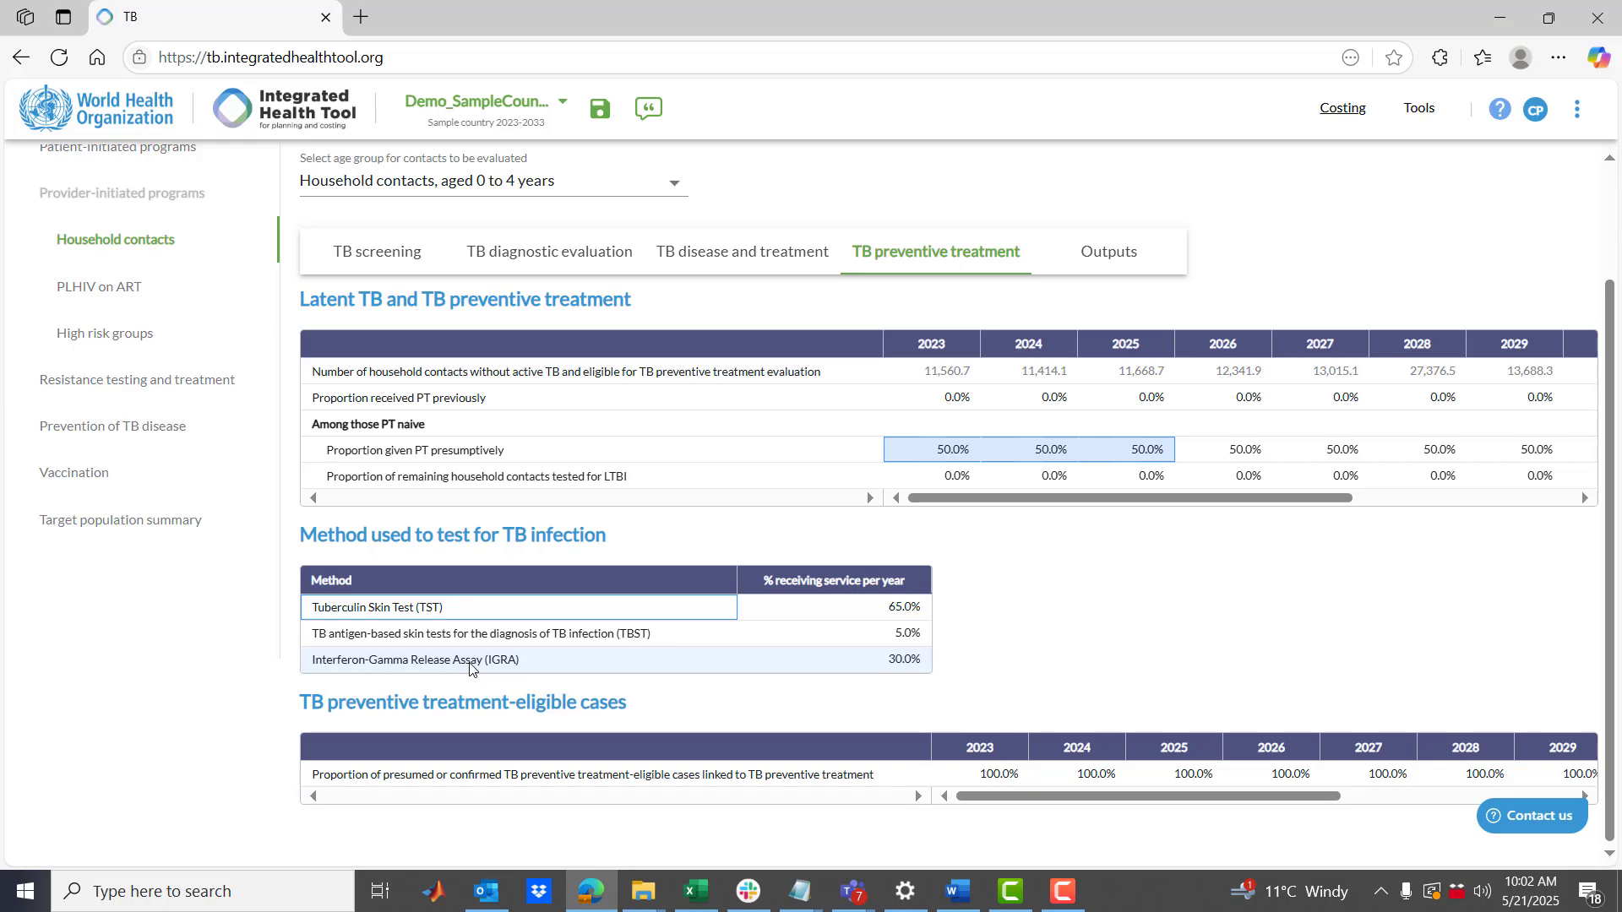
scroll(706, 688, "up", 2)
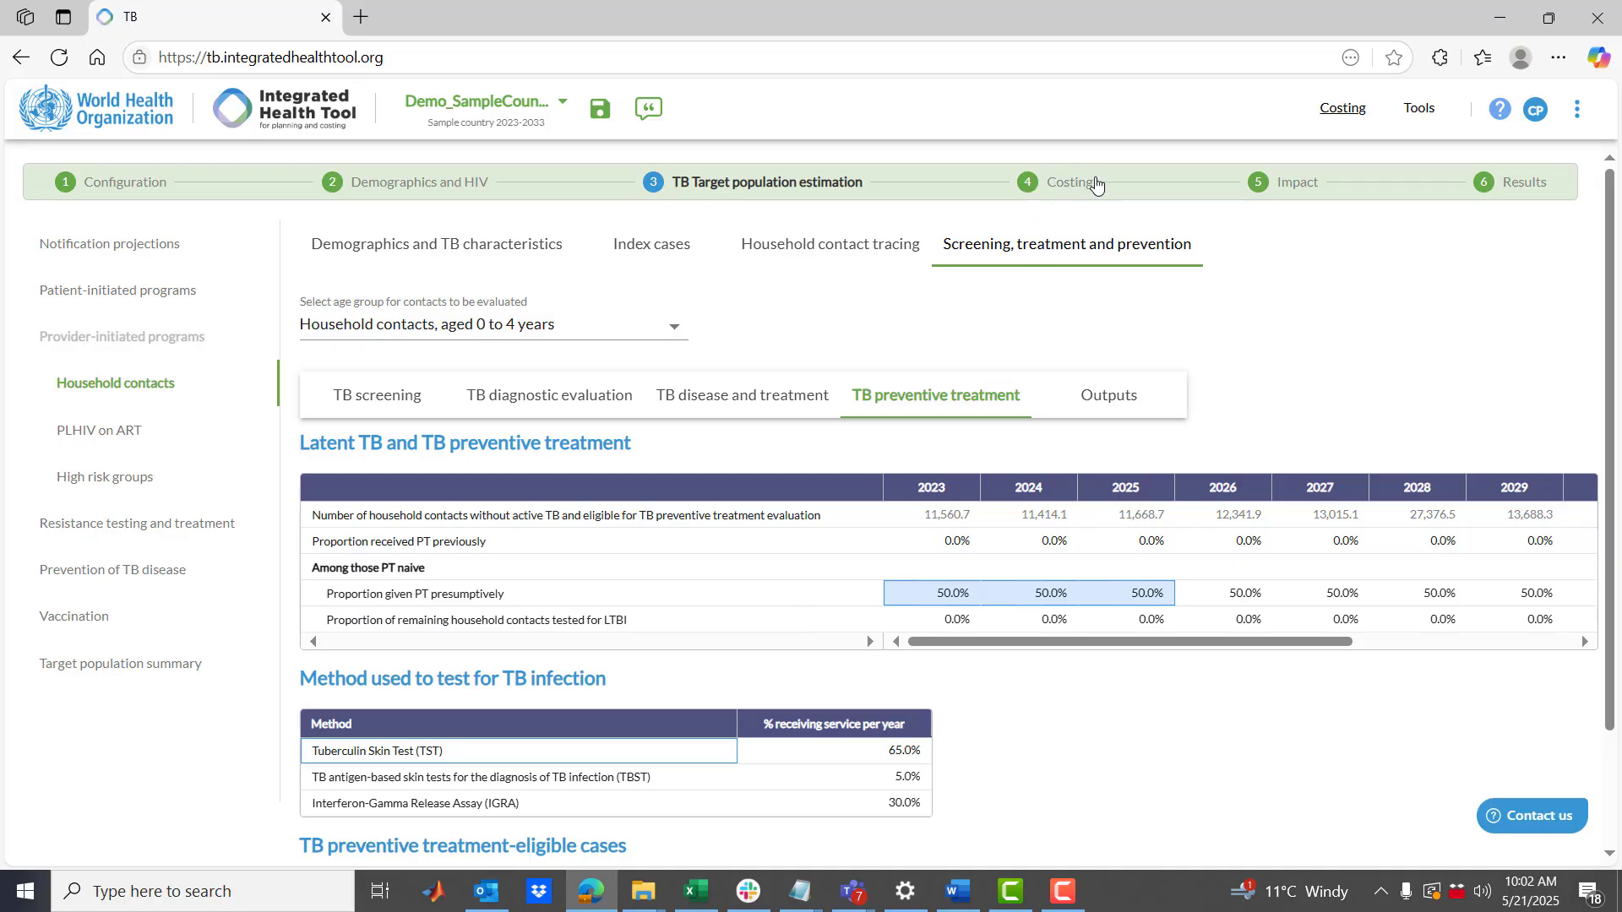
scroll(824, 642, "down", 1)
scroll(824, 640, "down", 2)
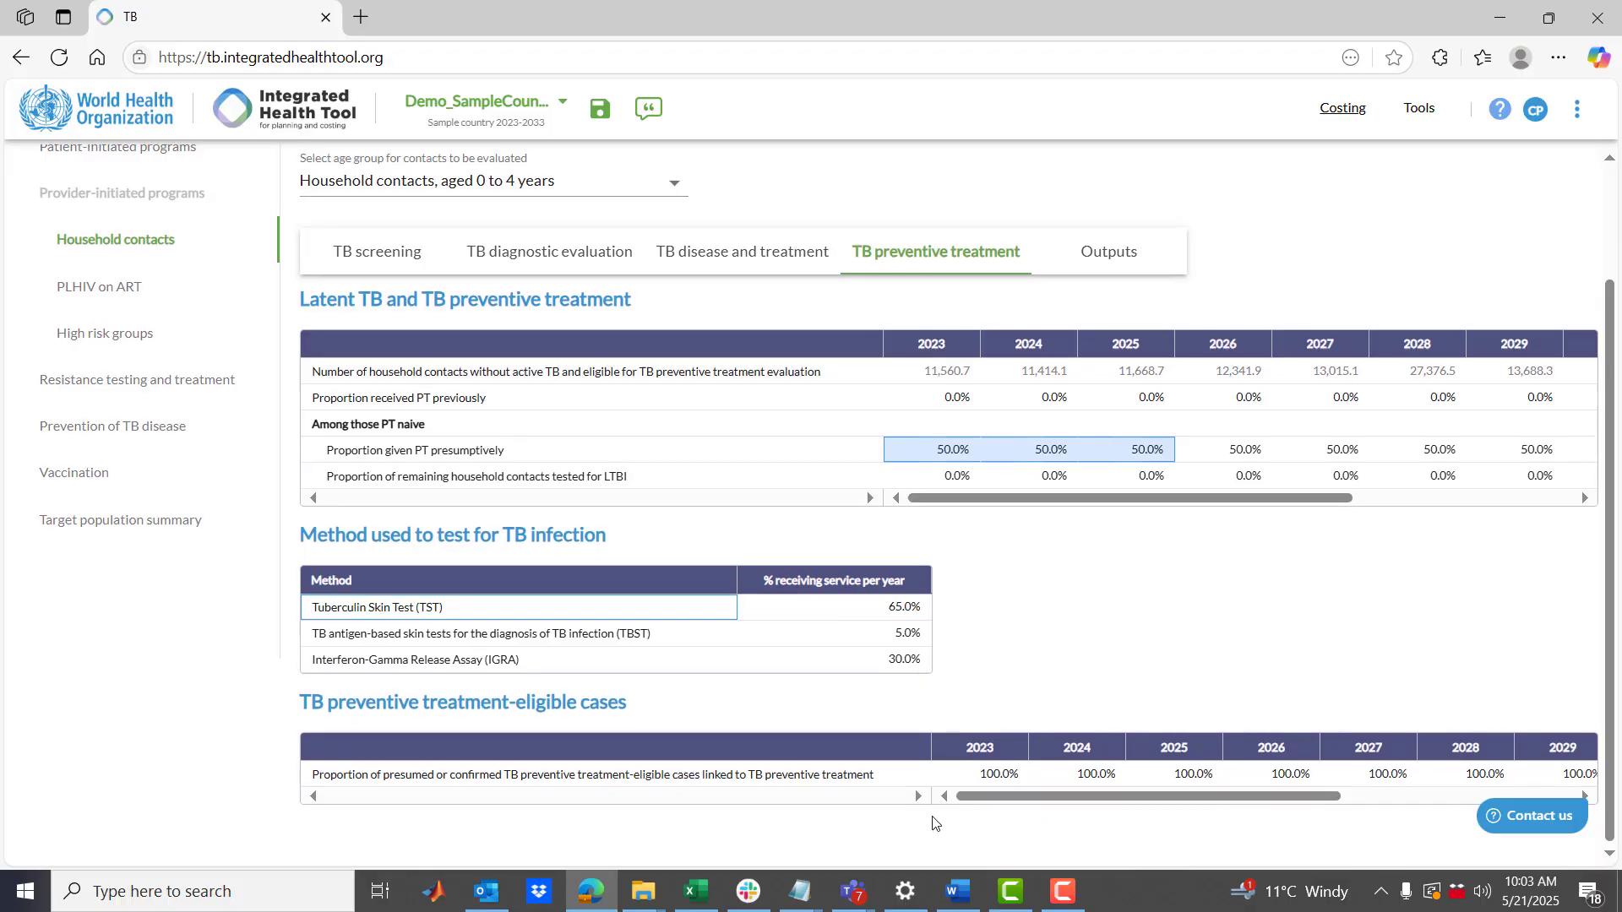
Open the household contacts outputs and examine the target populations for costing, including TB infection testing and preventive treatment initiation
left_click(1115, 259)
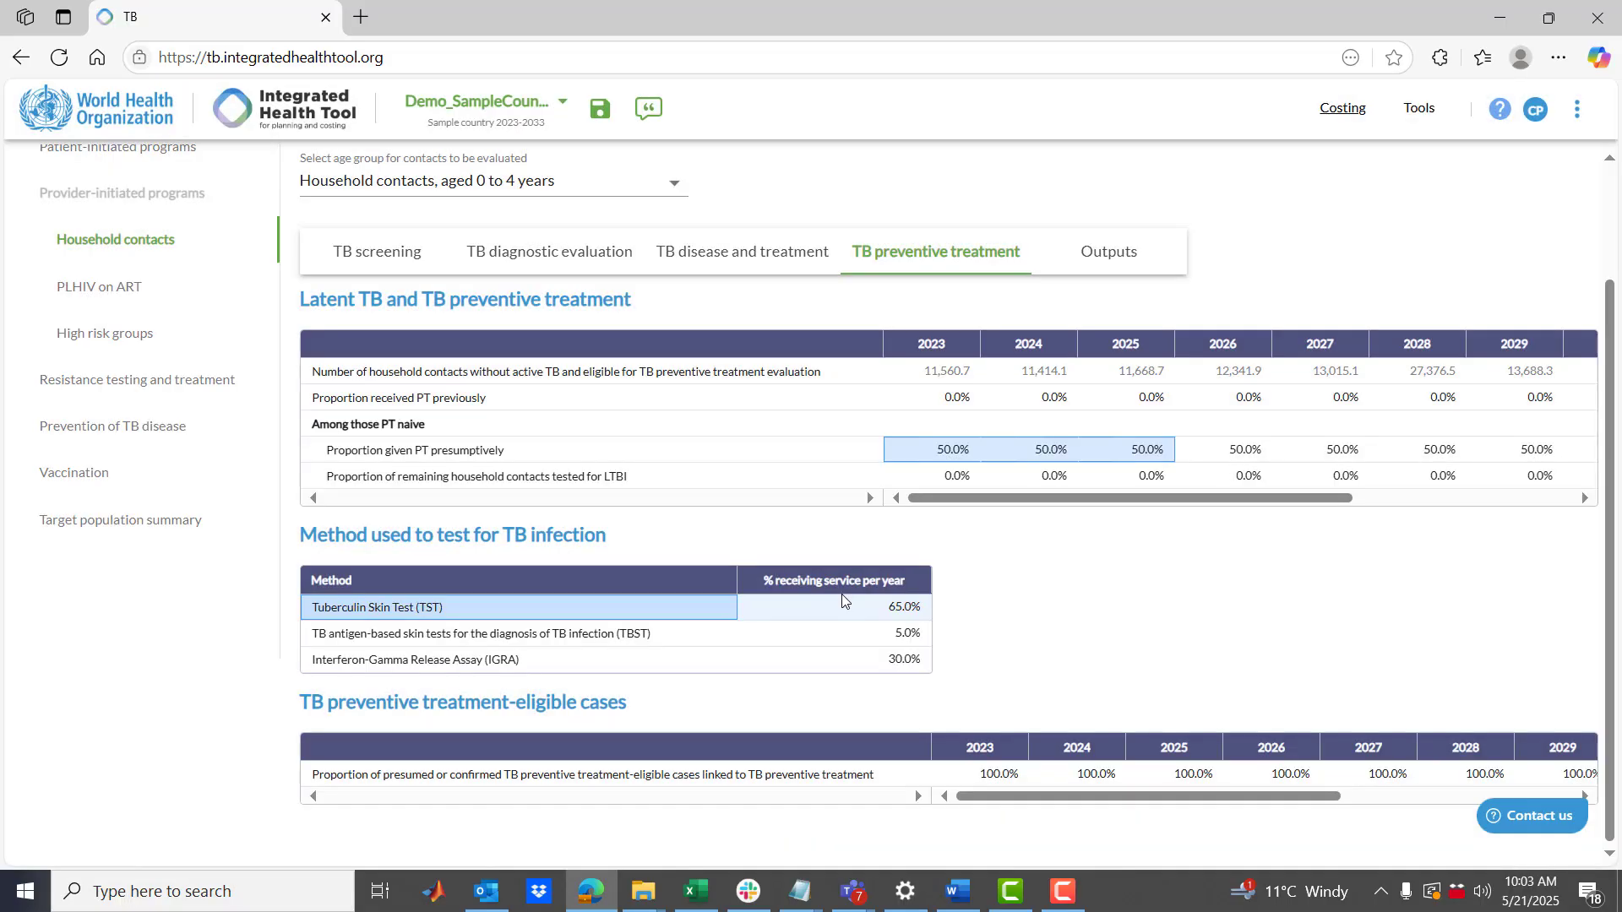
left_click(1108, 252)
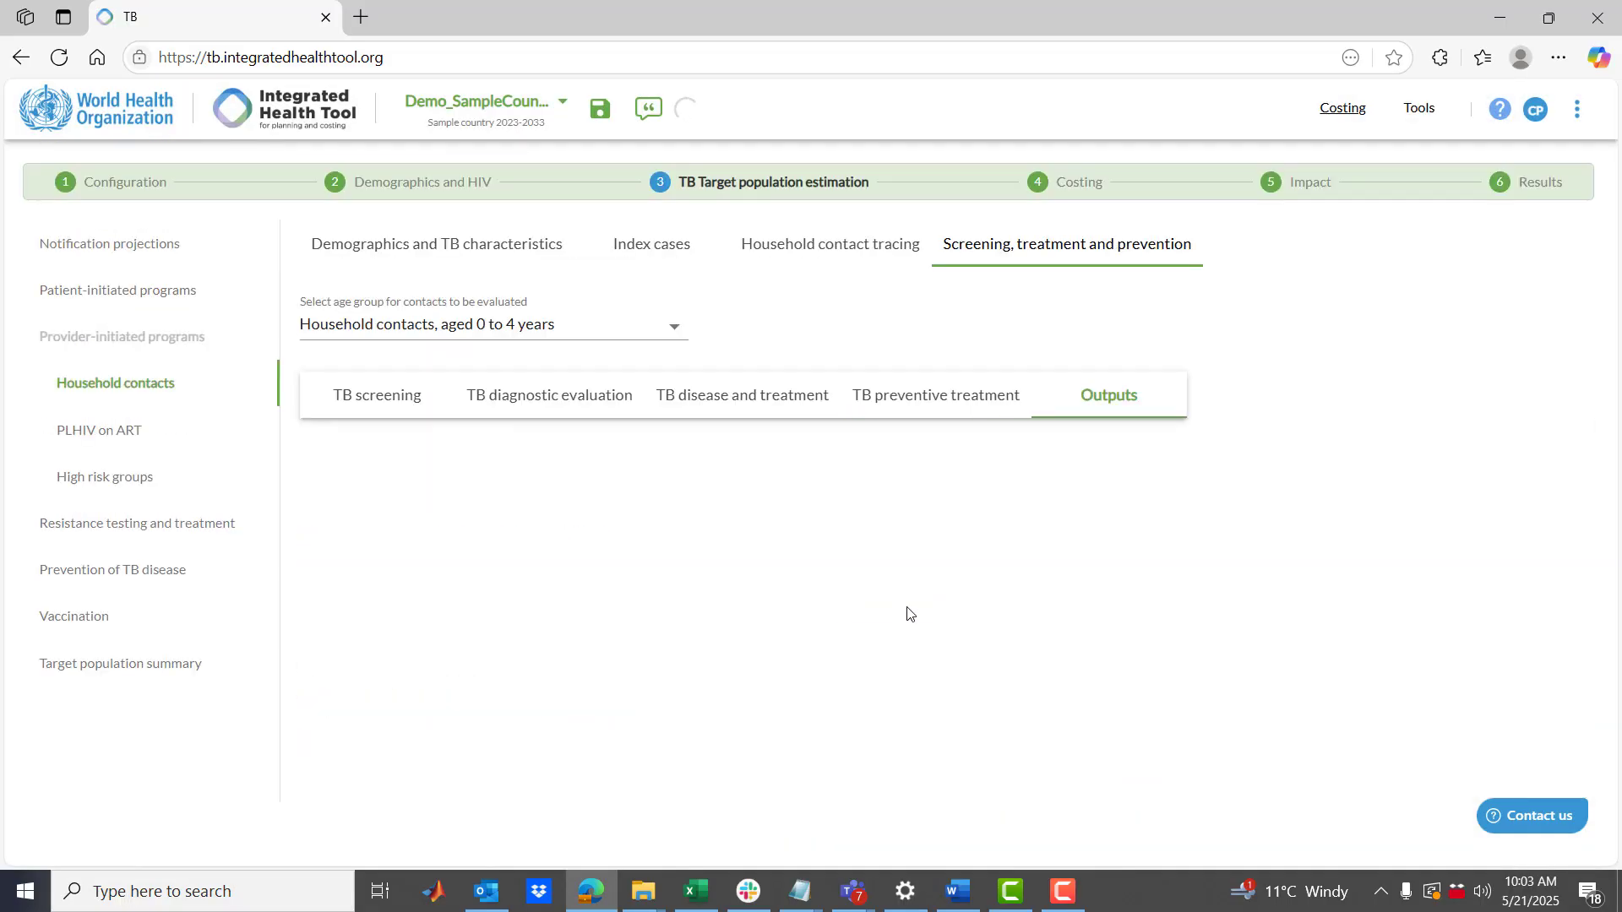
left_click(427, 521)
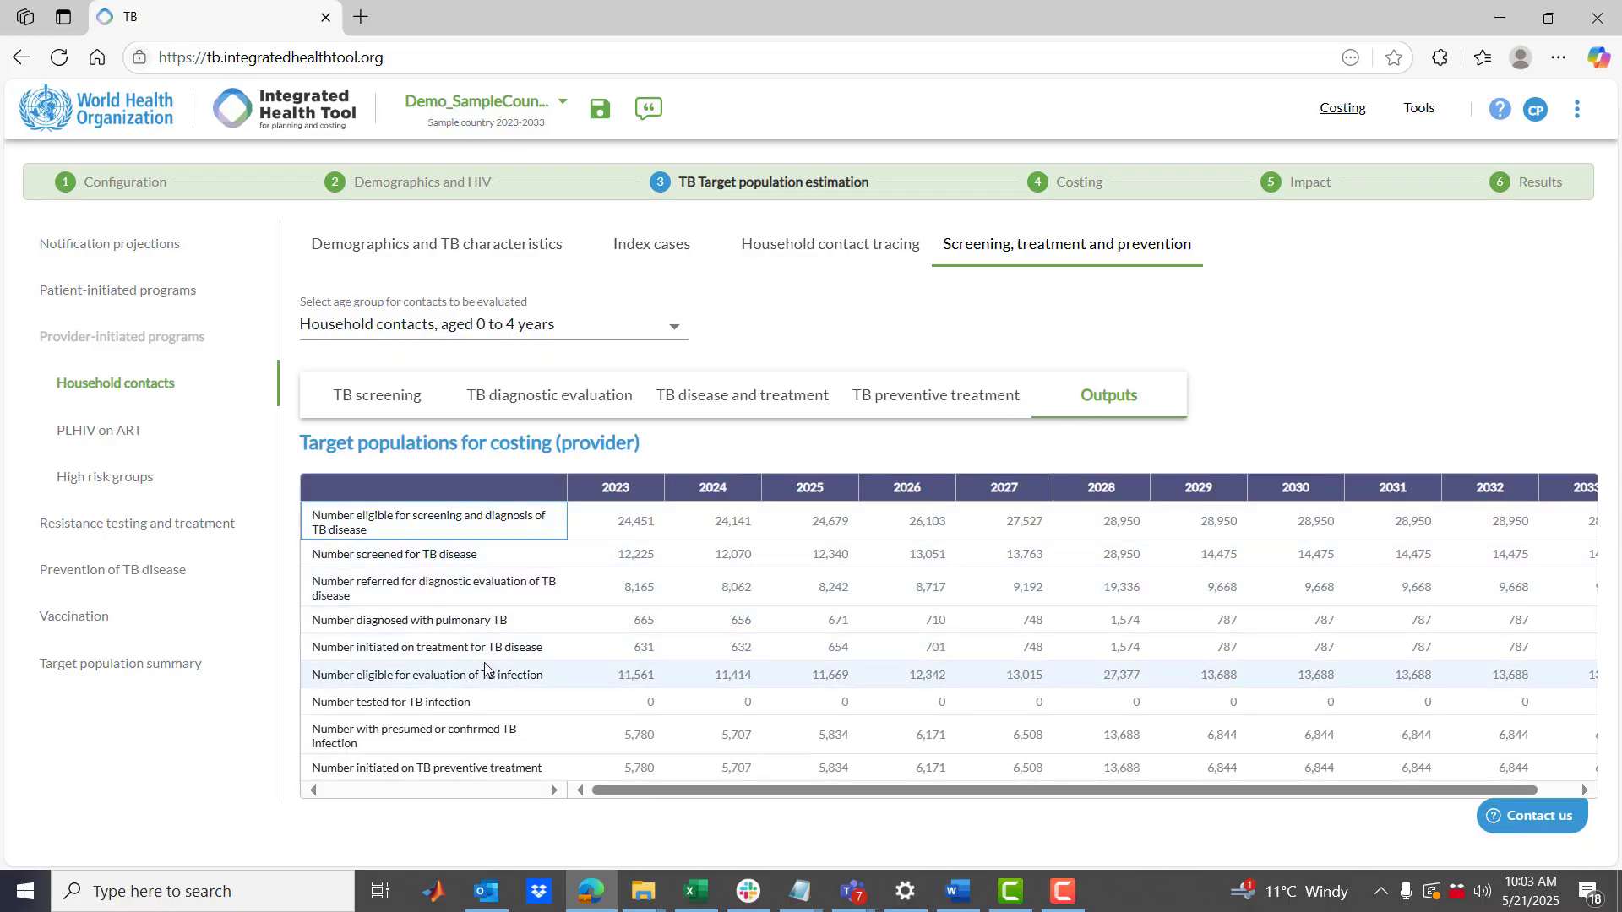
left_click(448, 702)
left_click(490, 738)
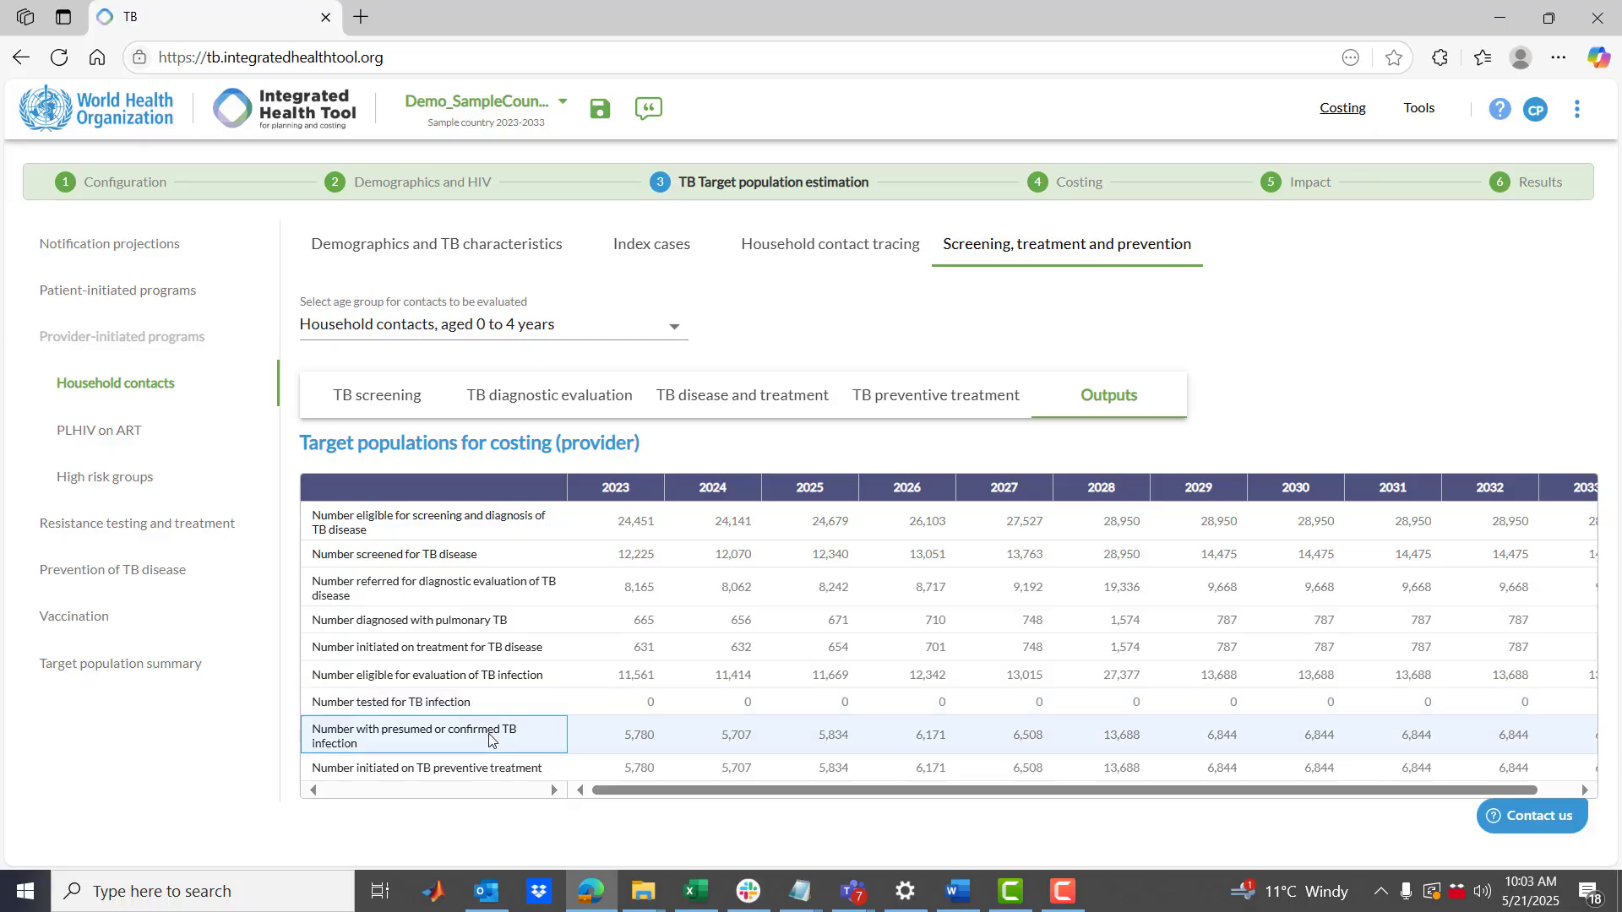
left_click(513, 770)
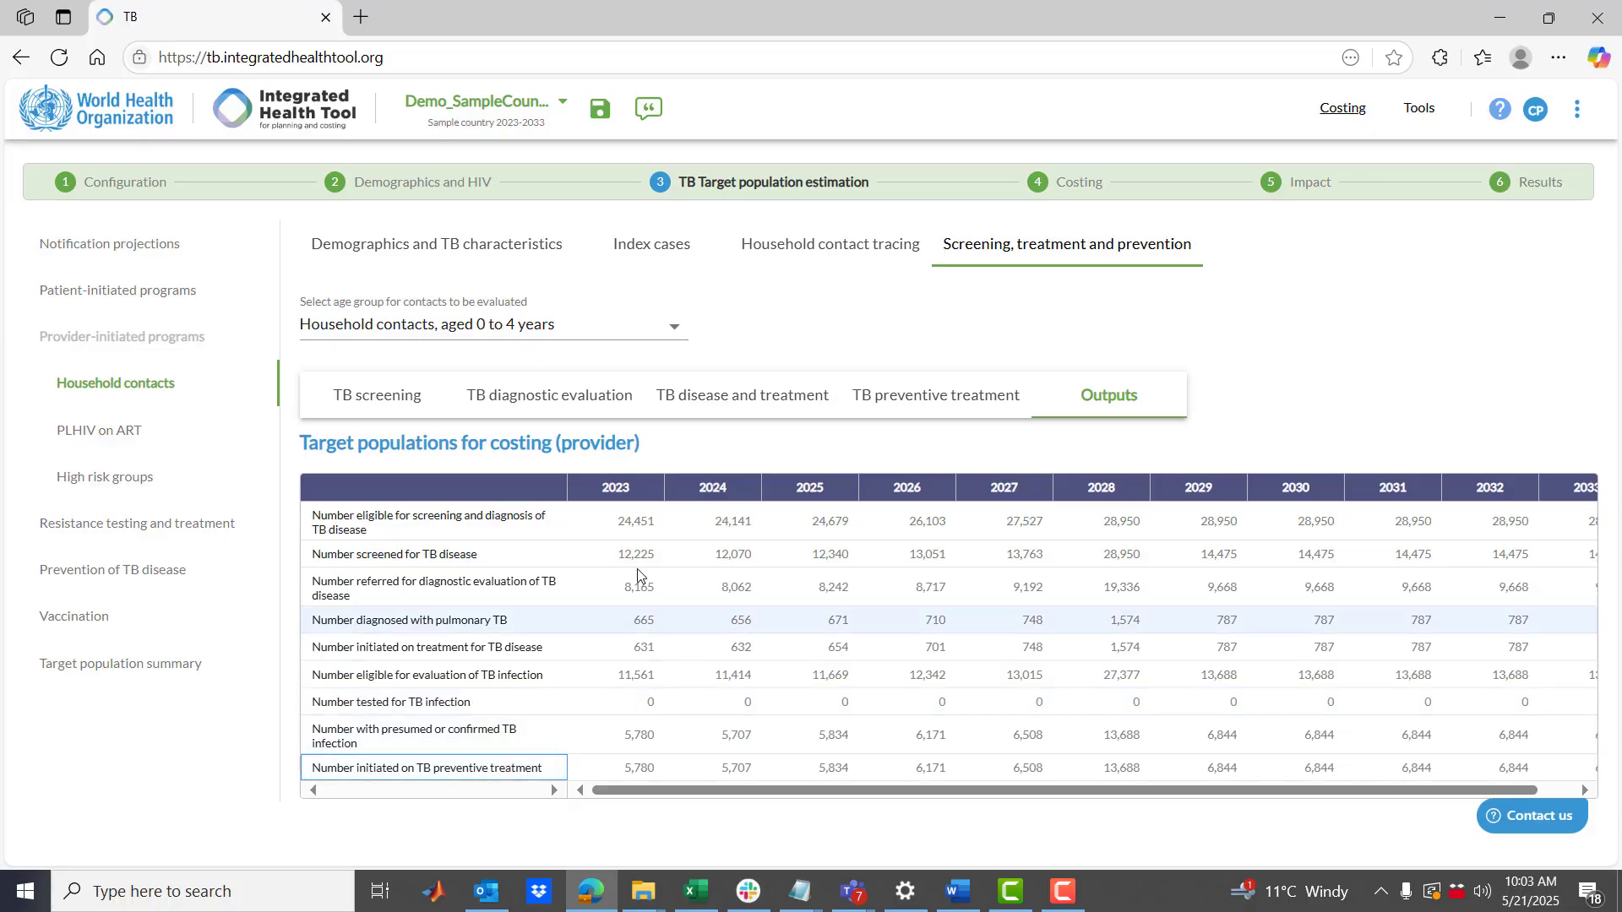
Review the full list of costing target populations, from eligibility for screening and diagnosis to initiation on TB preventive treatment
left_click(488, 524)
left_click_drag(488, 517, 483, 774)
left_click_drag(469, 519, 515, 768)
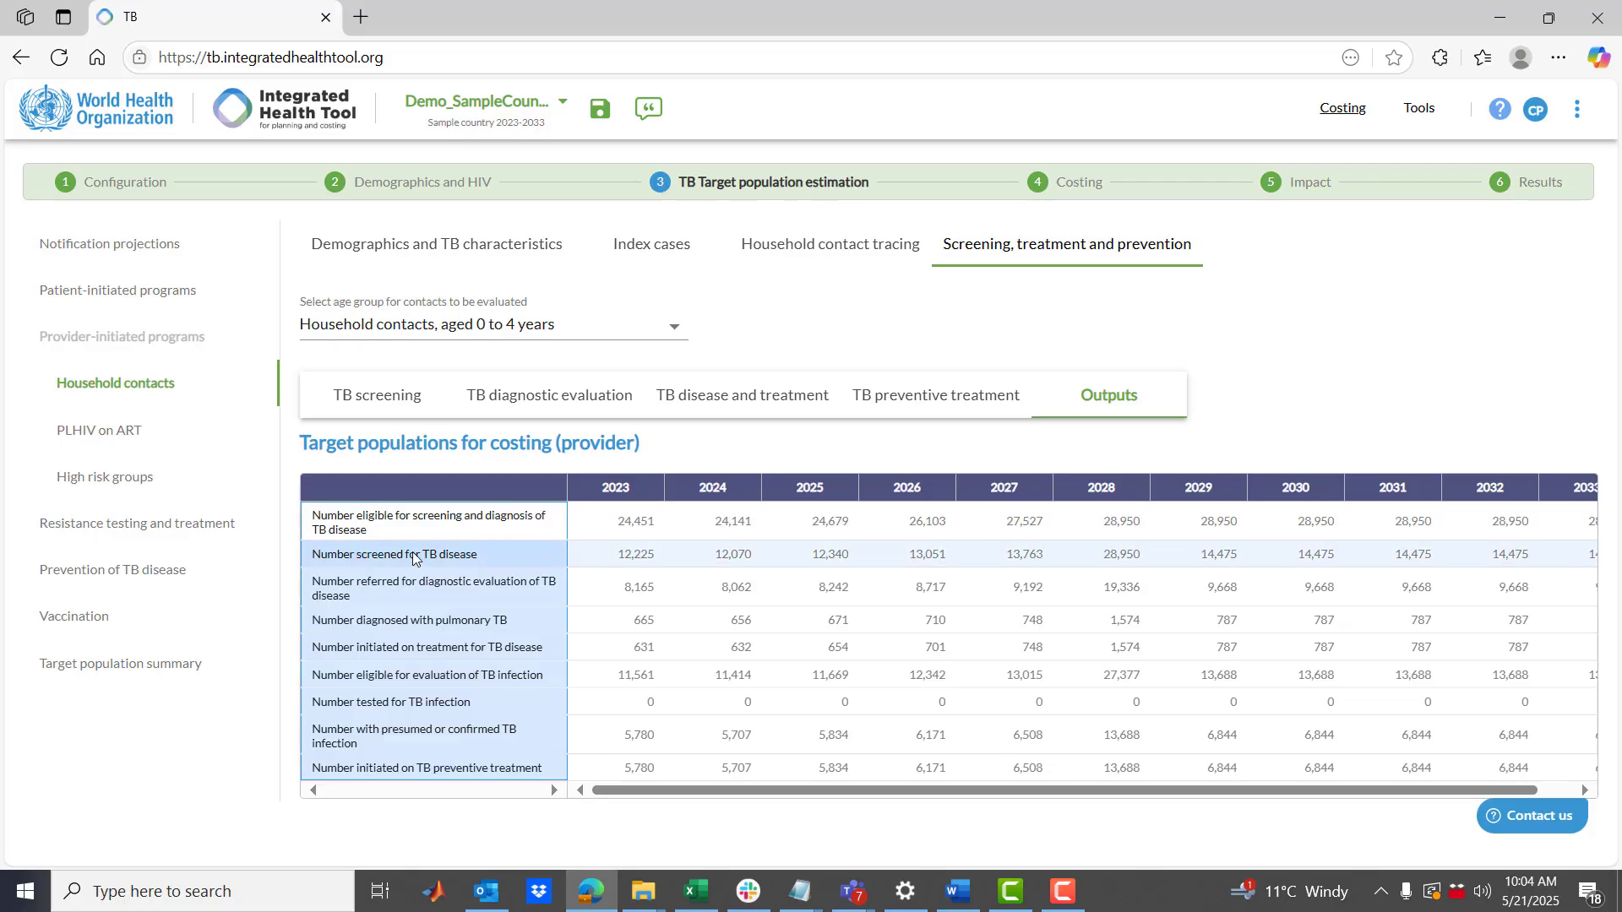
Open the PLHIV on ART program and review the population sizes for ages 0 to 9, 10 to 14, and 15 years and older
left_click(102, 431)
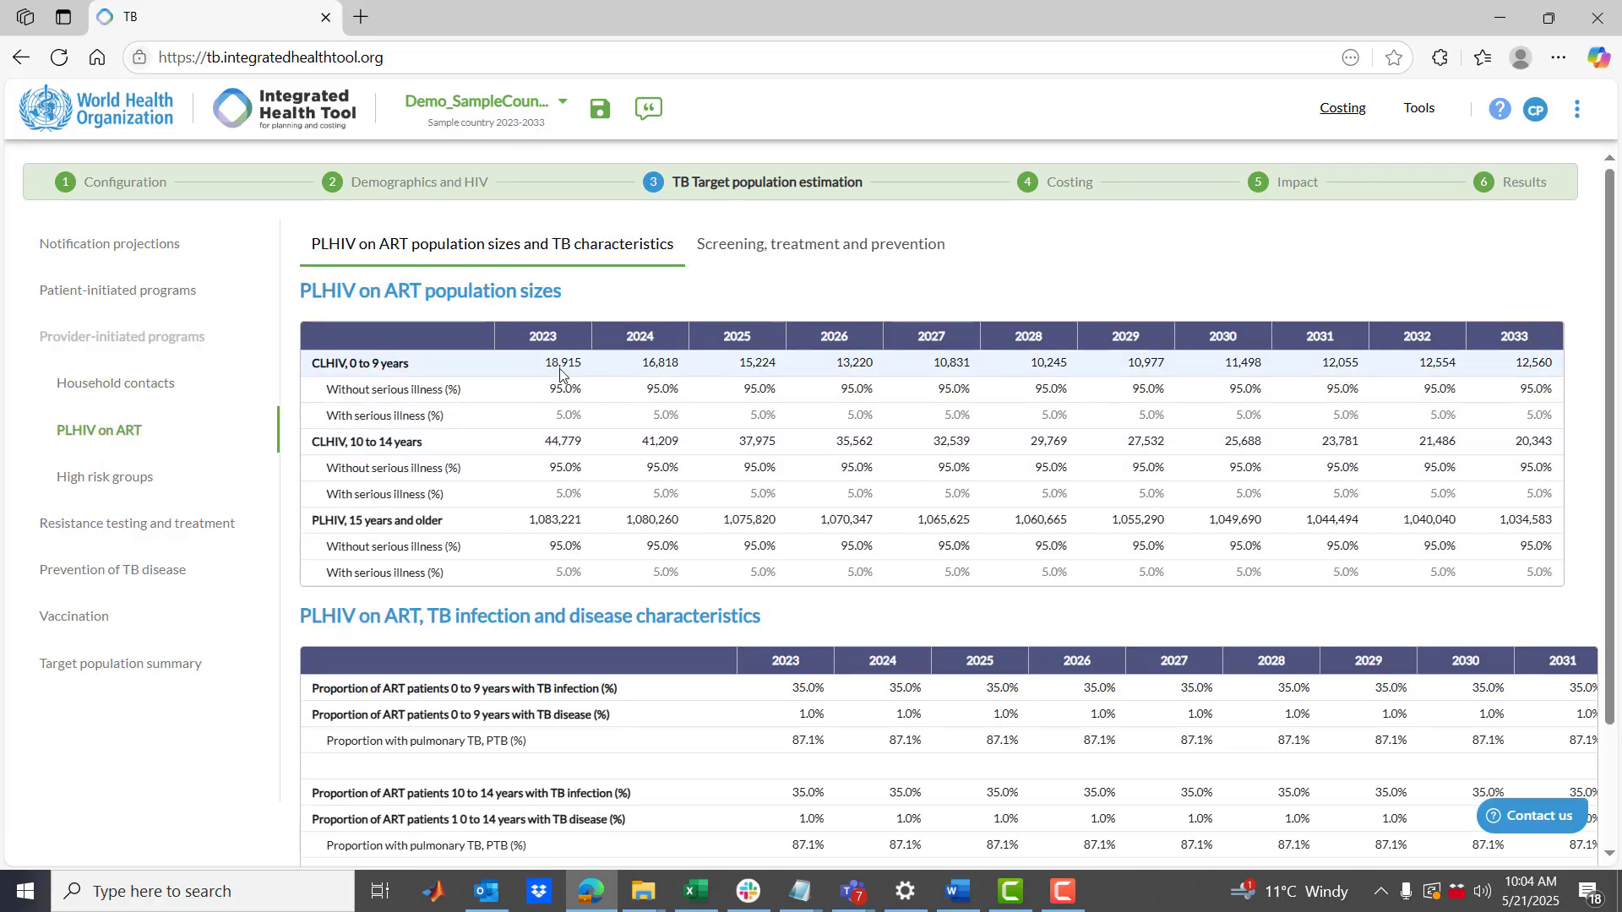
left_click_drag(557, 363, 786, 368)
left_click_drag(558, 441, 663, 441)
left_click_drag(553, 524, 651, 519)
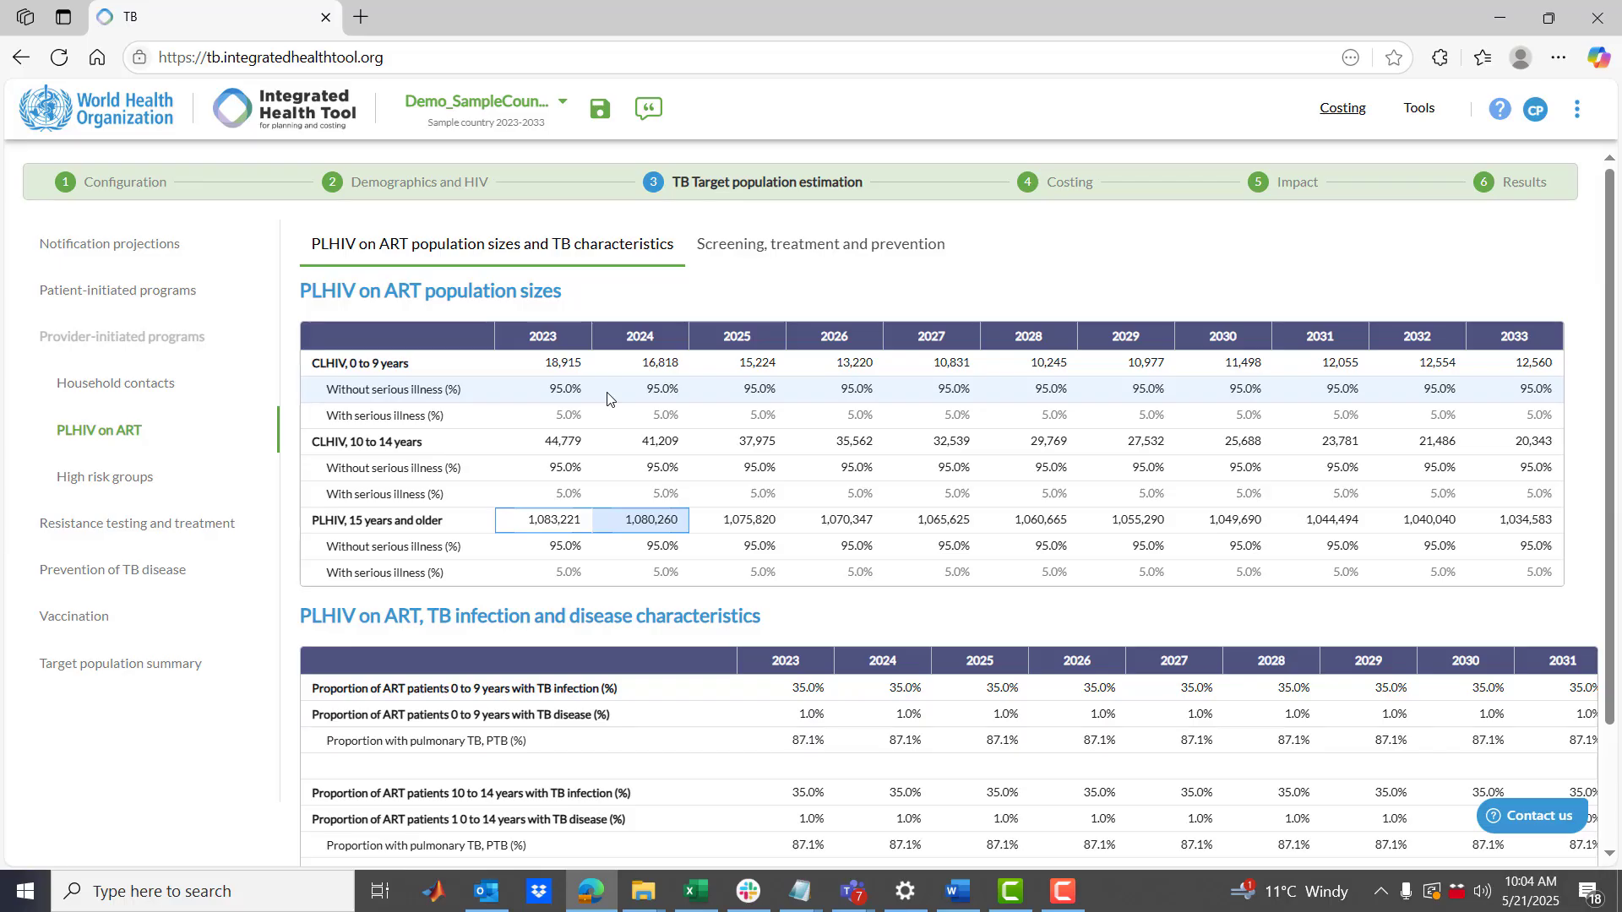
Examine the split between those without and with serious illness for CLHIV aged 0 to 9 years
scroll(553, 439, "down", 1)
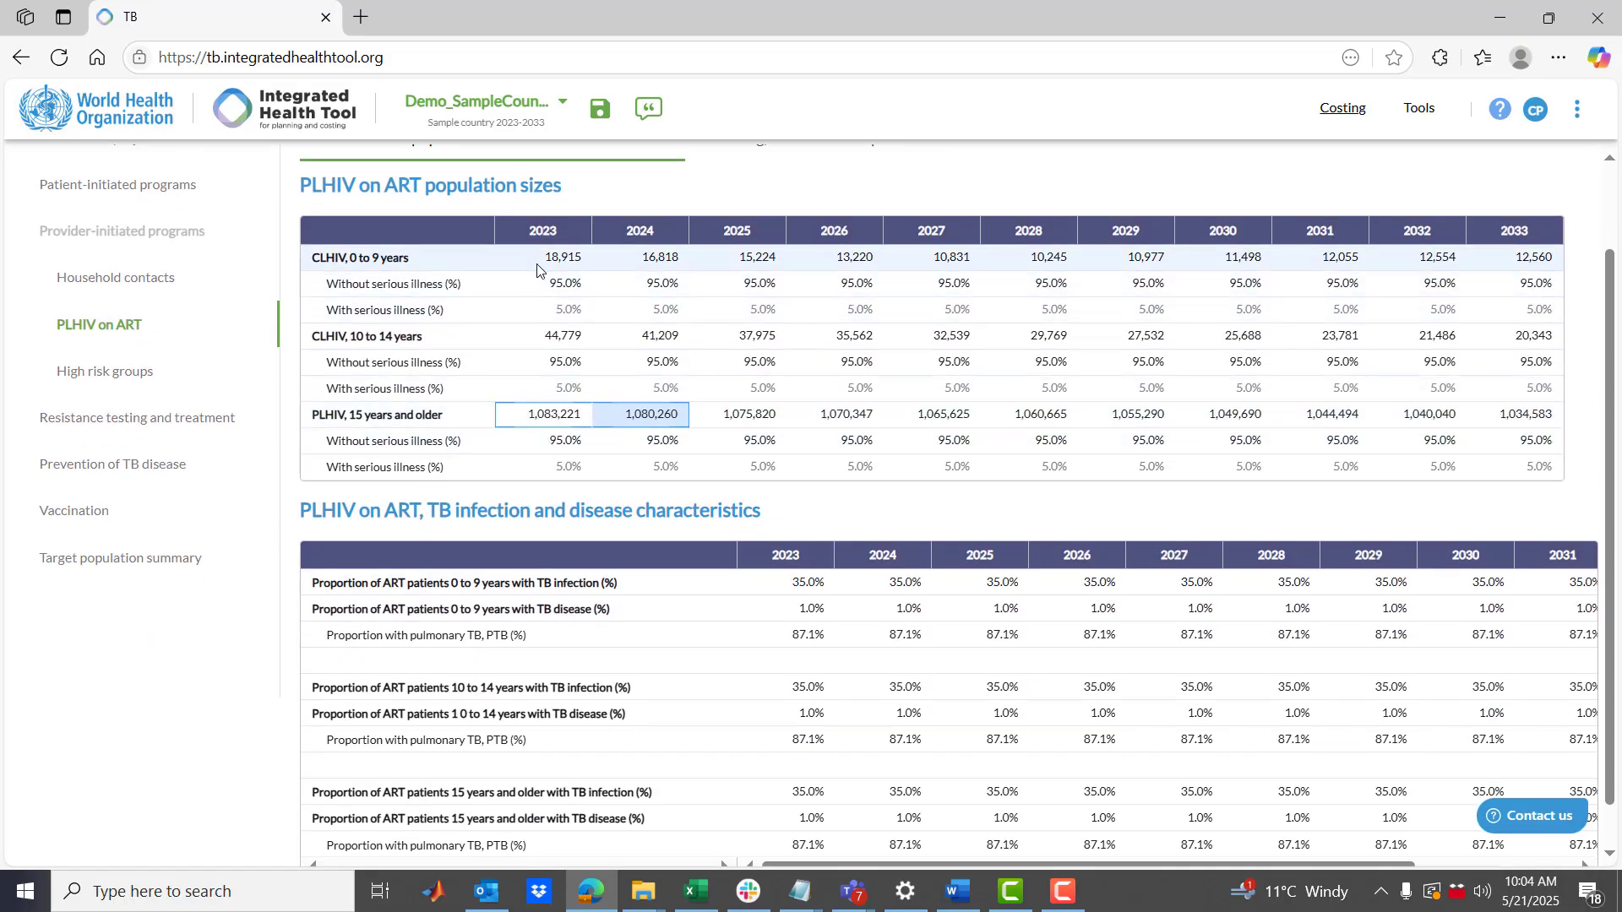
scroll(537, 269, "up", 1)
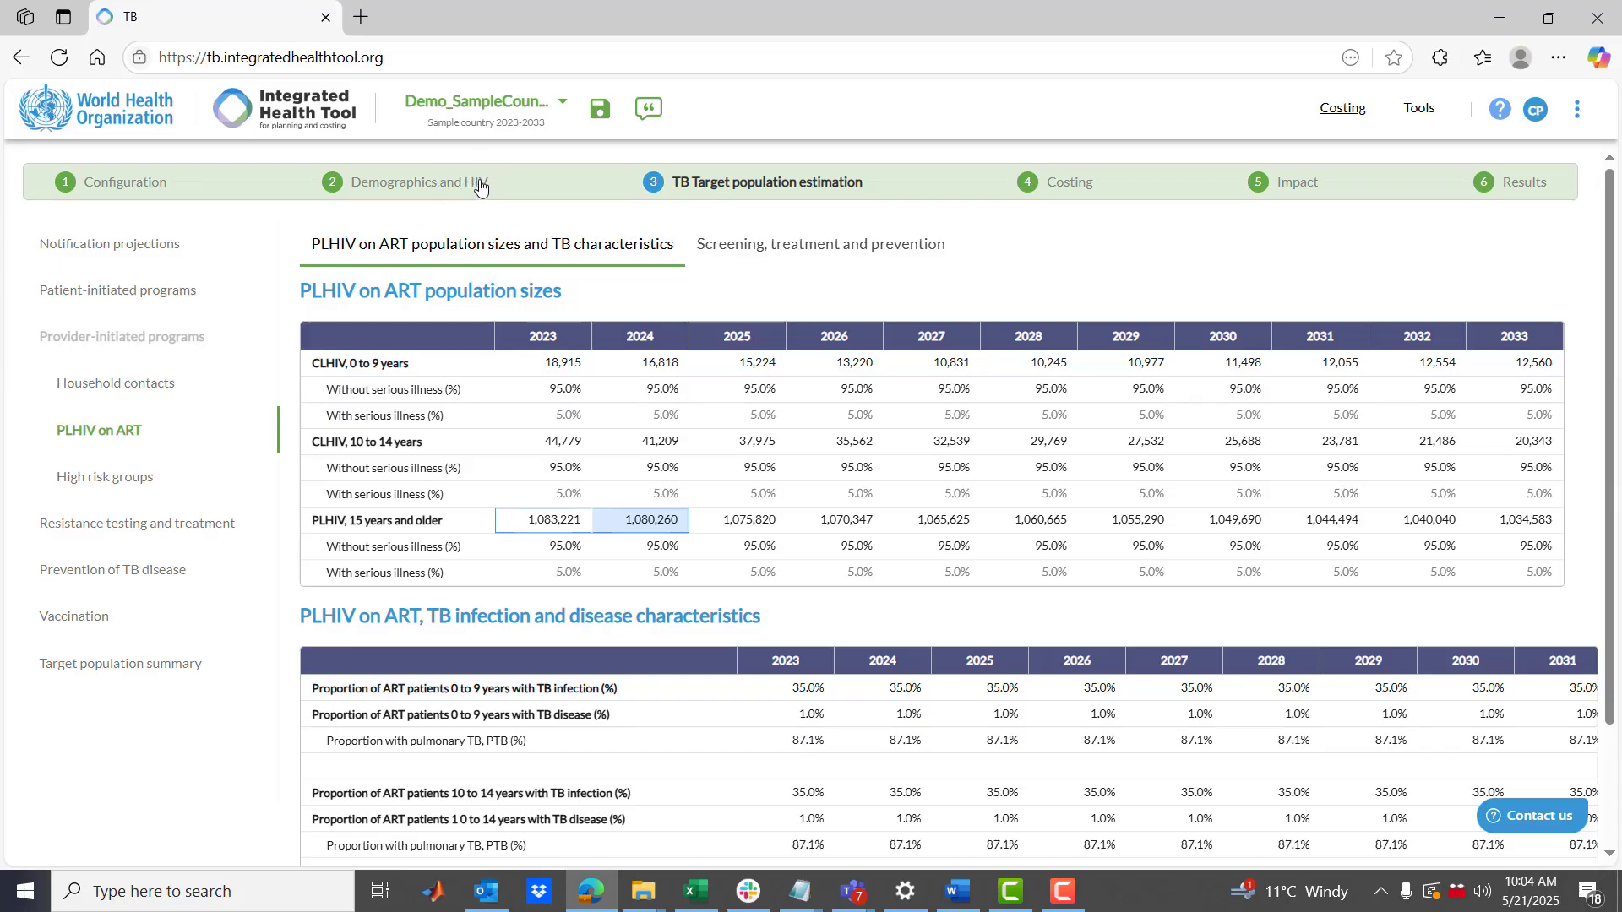
left_click(452, 393)
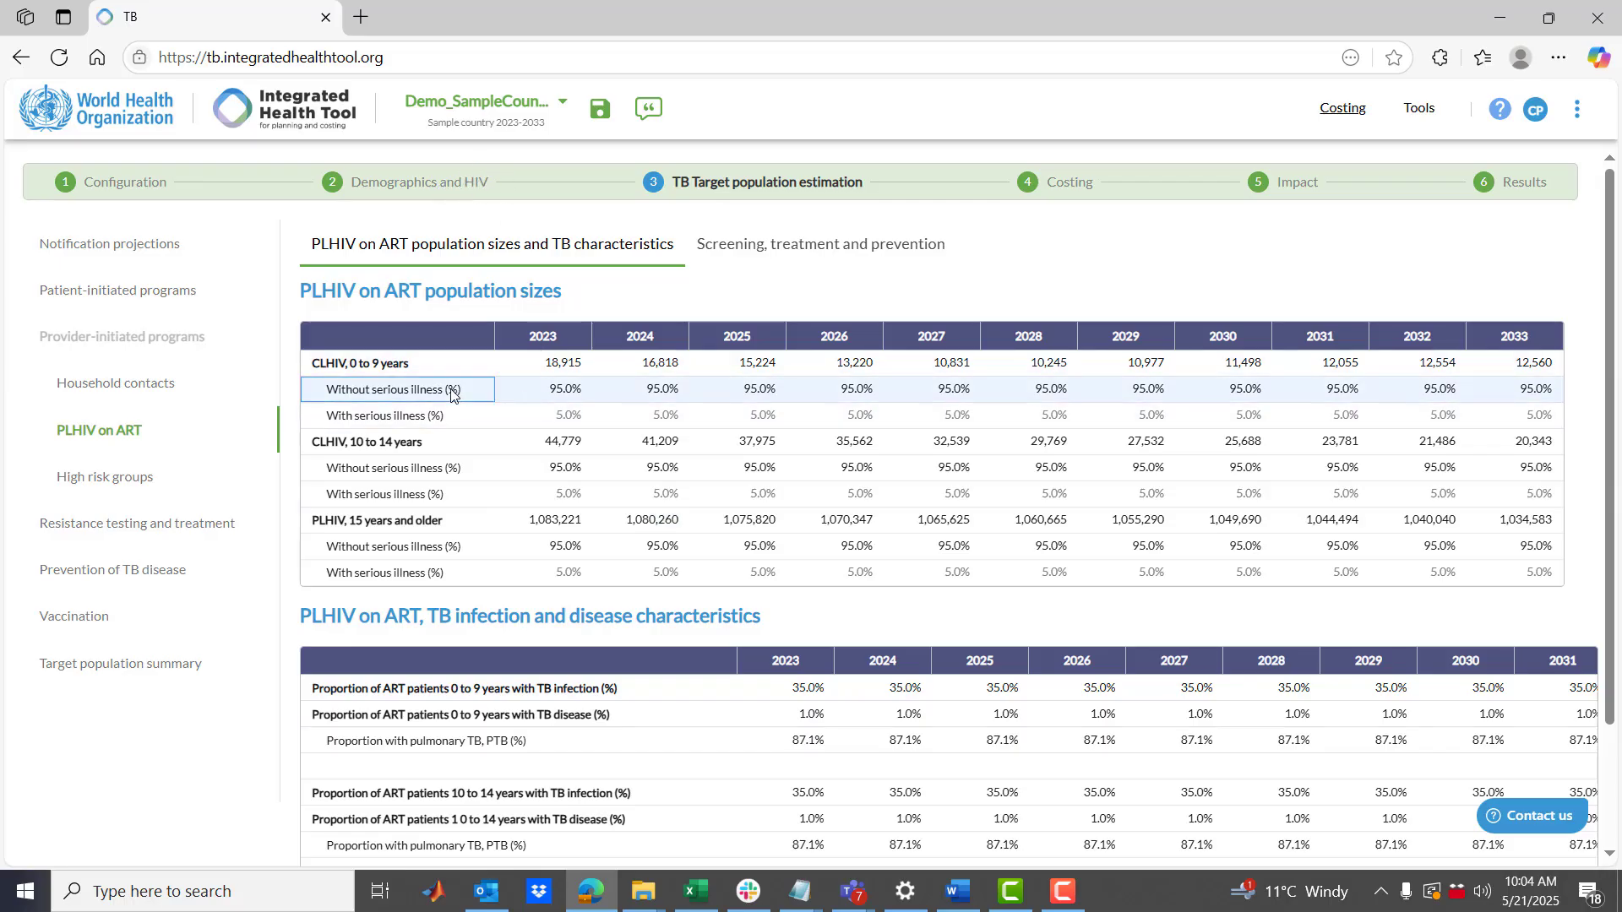
left_click_drag(452, 393, 449, 416)
scroll(522, 488, "down", 1)
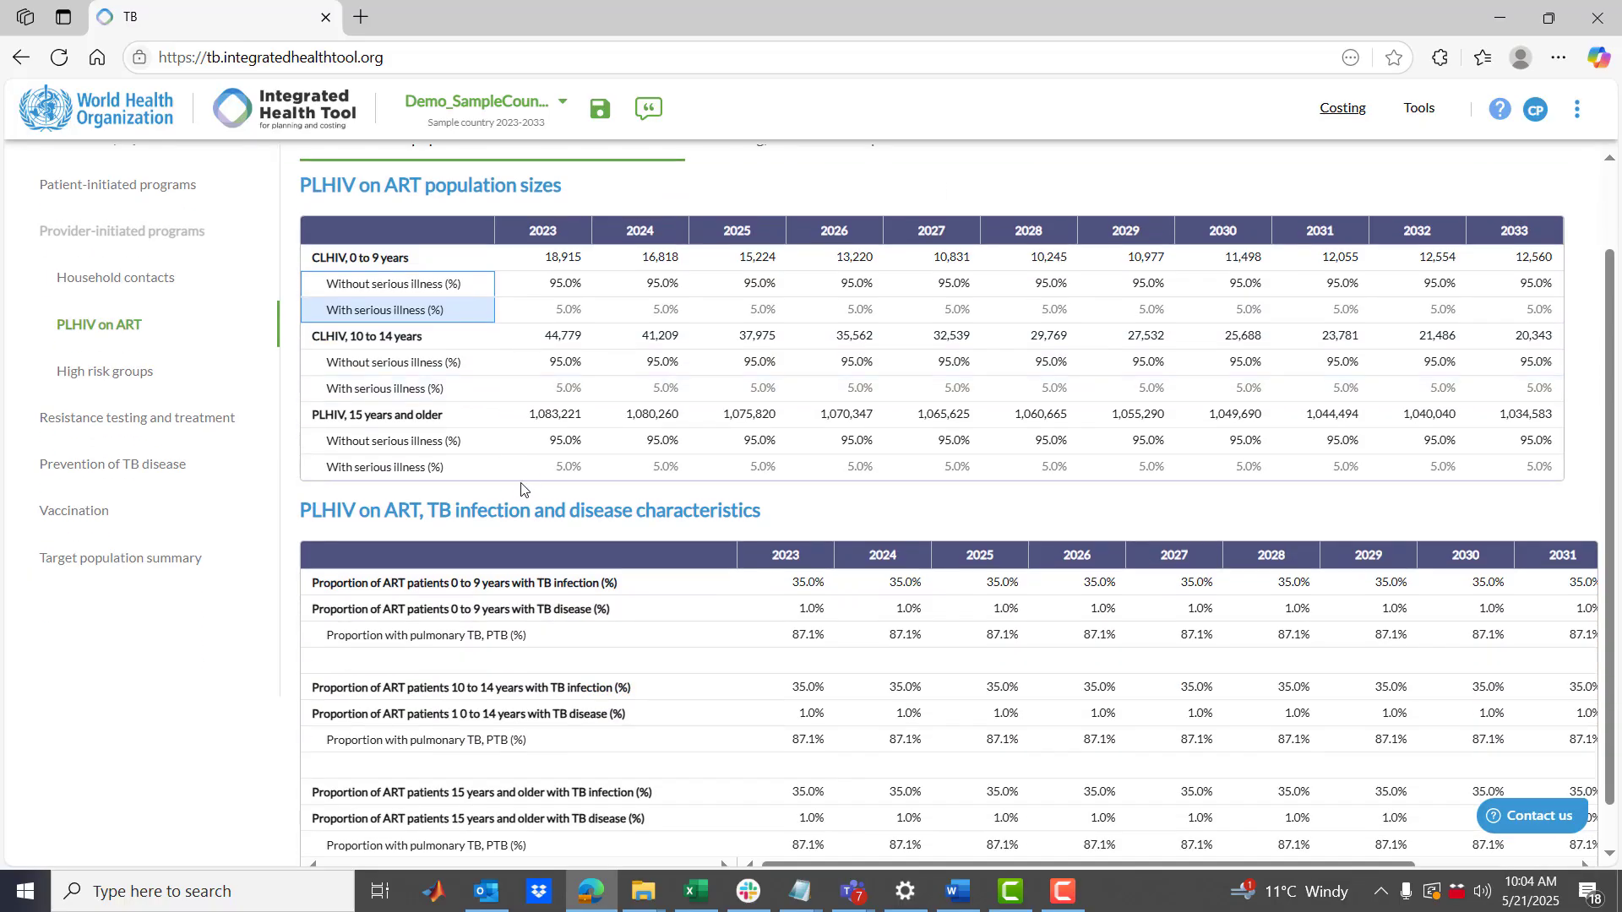
Compare the PLHIV on ART population sizes for the three age groups and their splits by serious illness
scroll(532, 459, "up", 1)
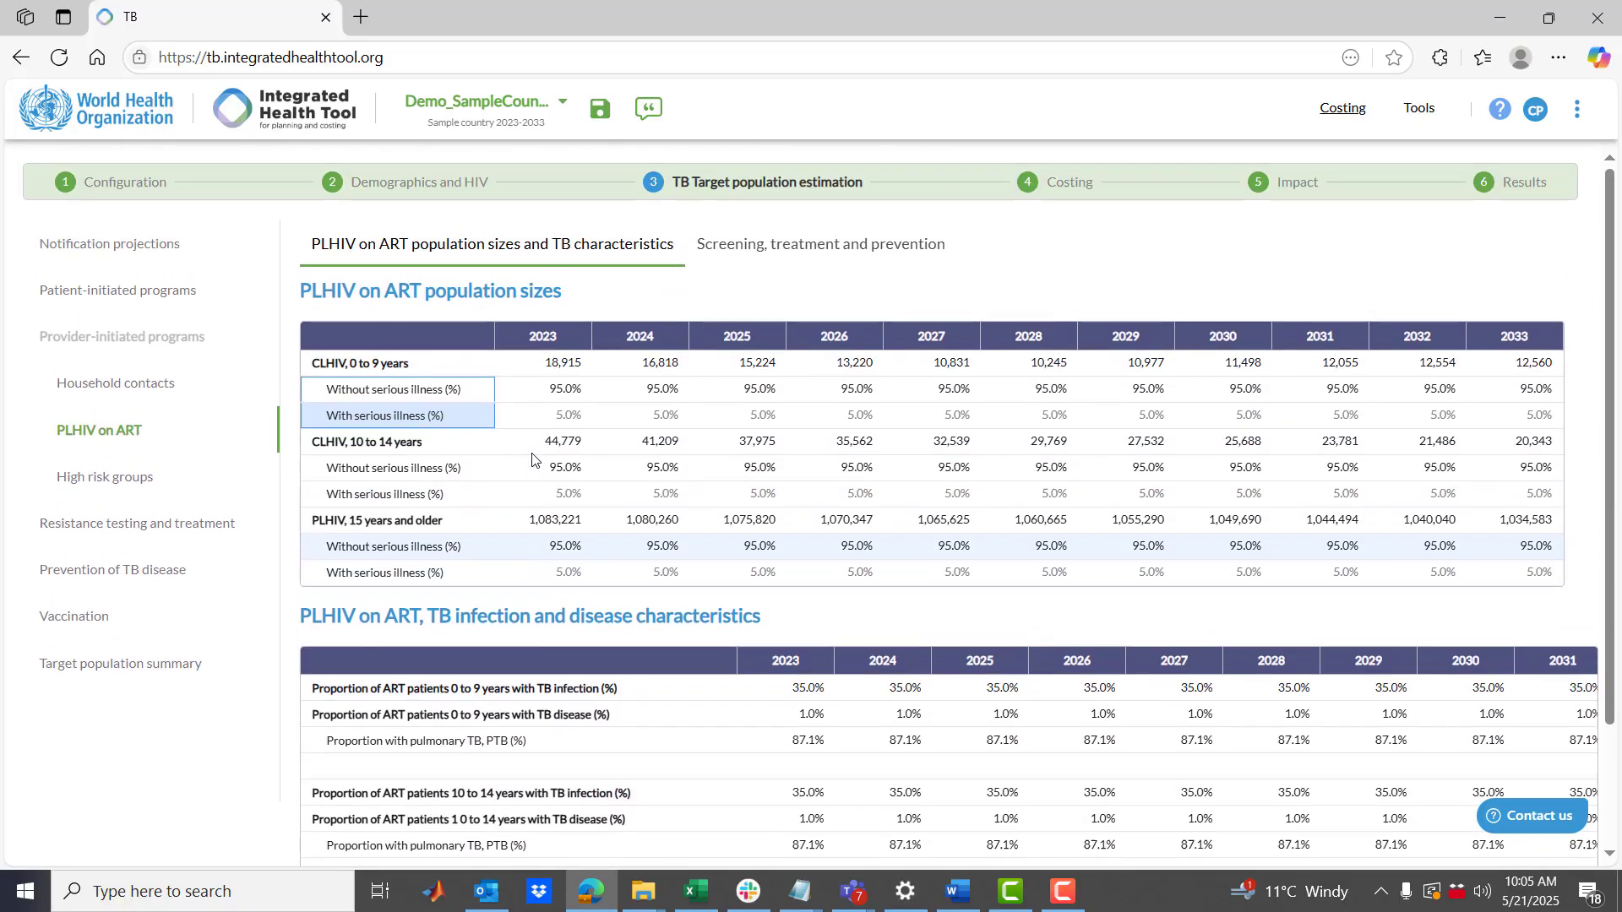
left_click(387, 369)
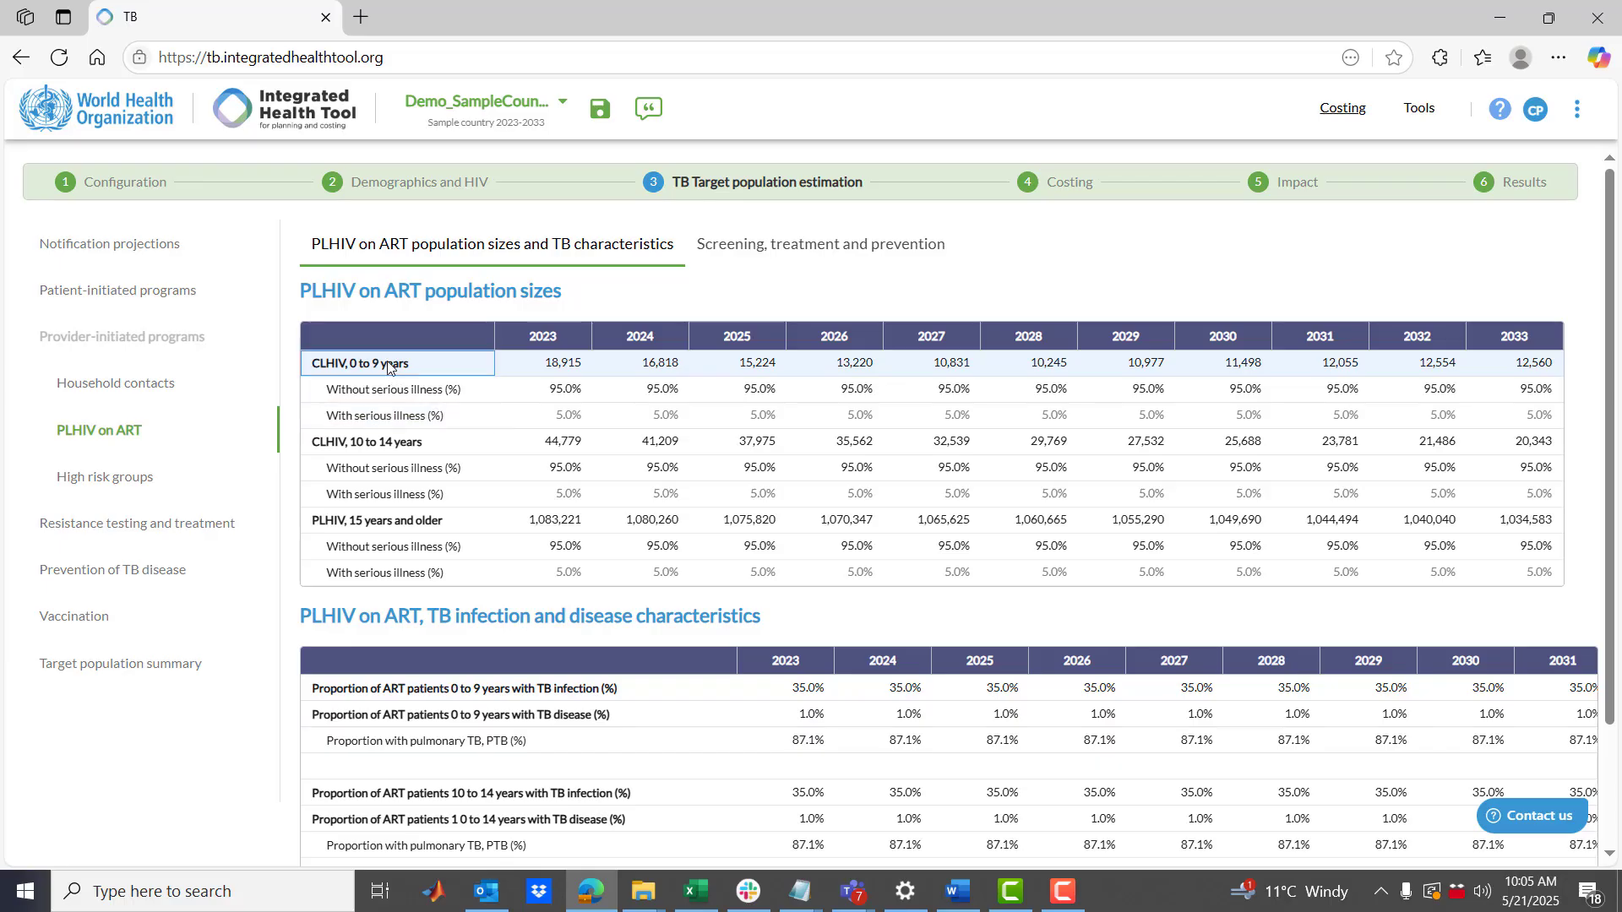
left_click(382, 448)
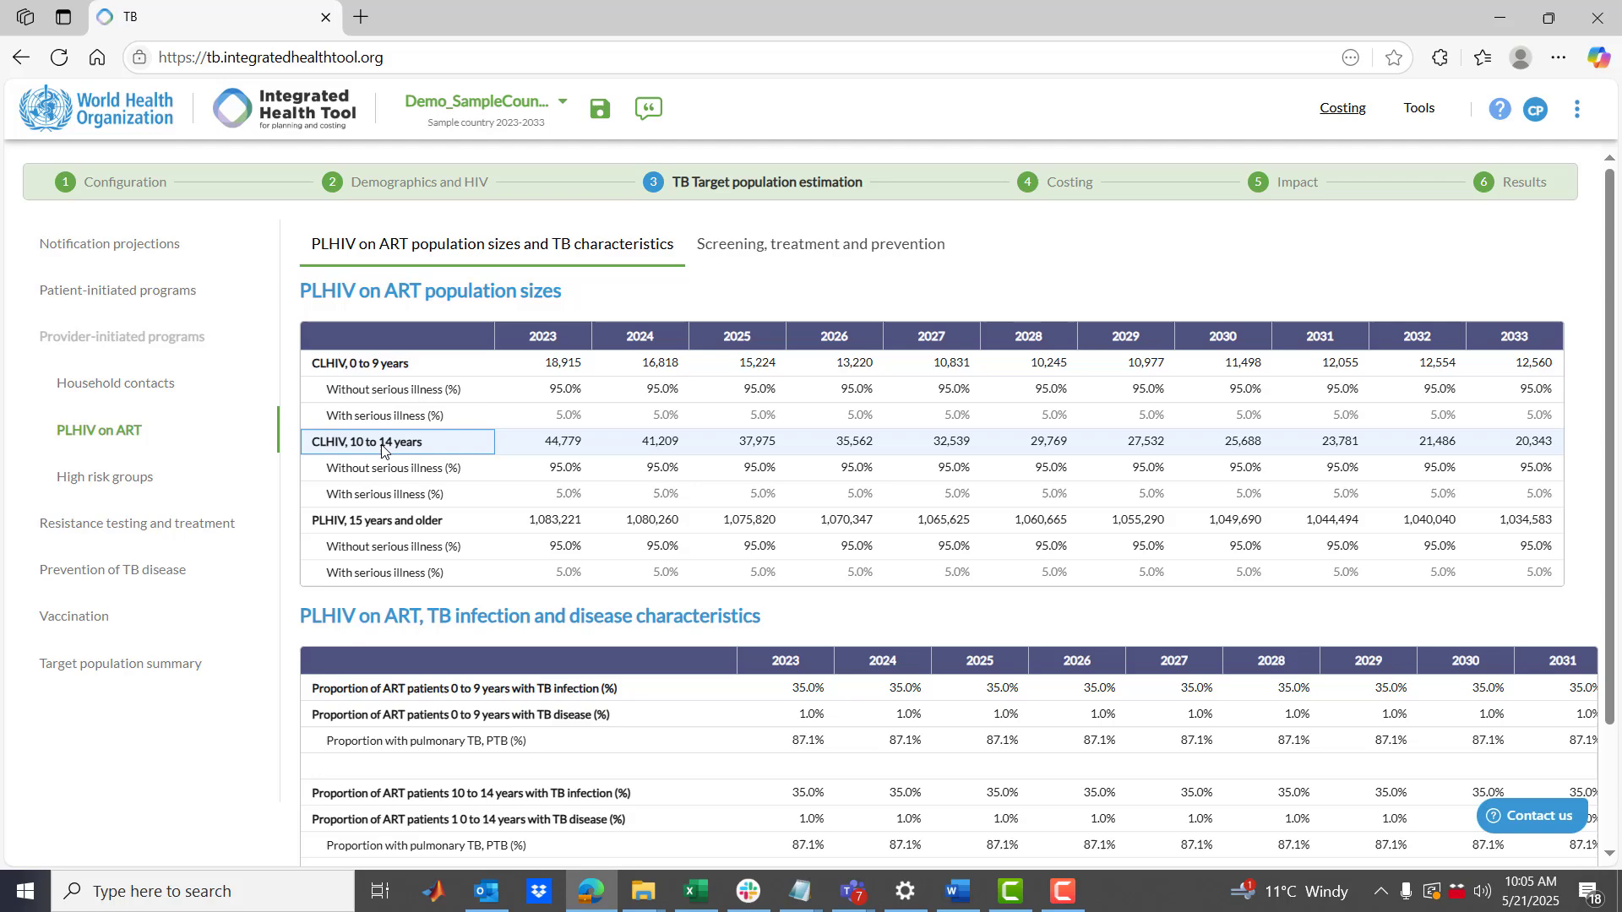
left_click(400, 524)
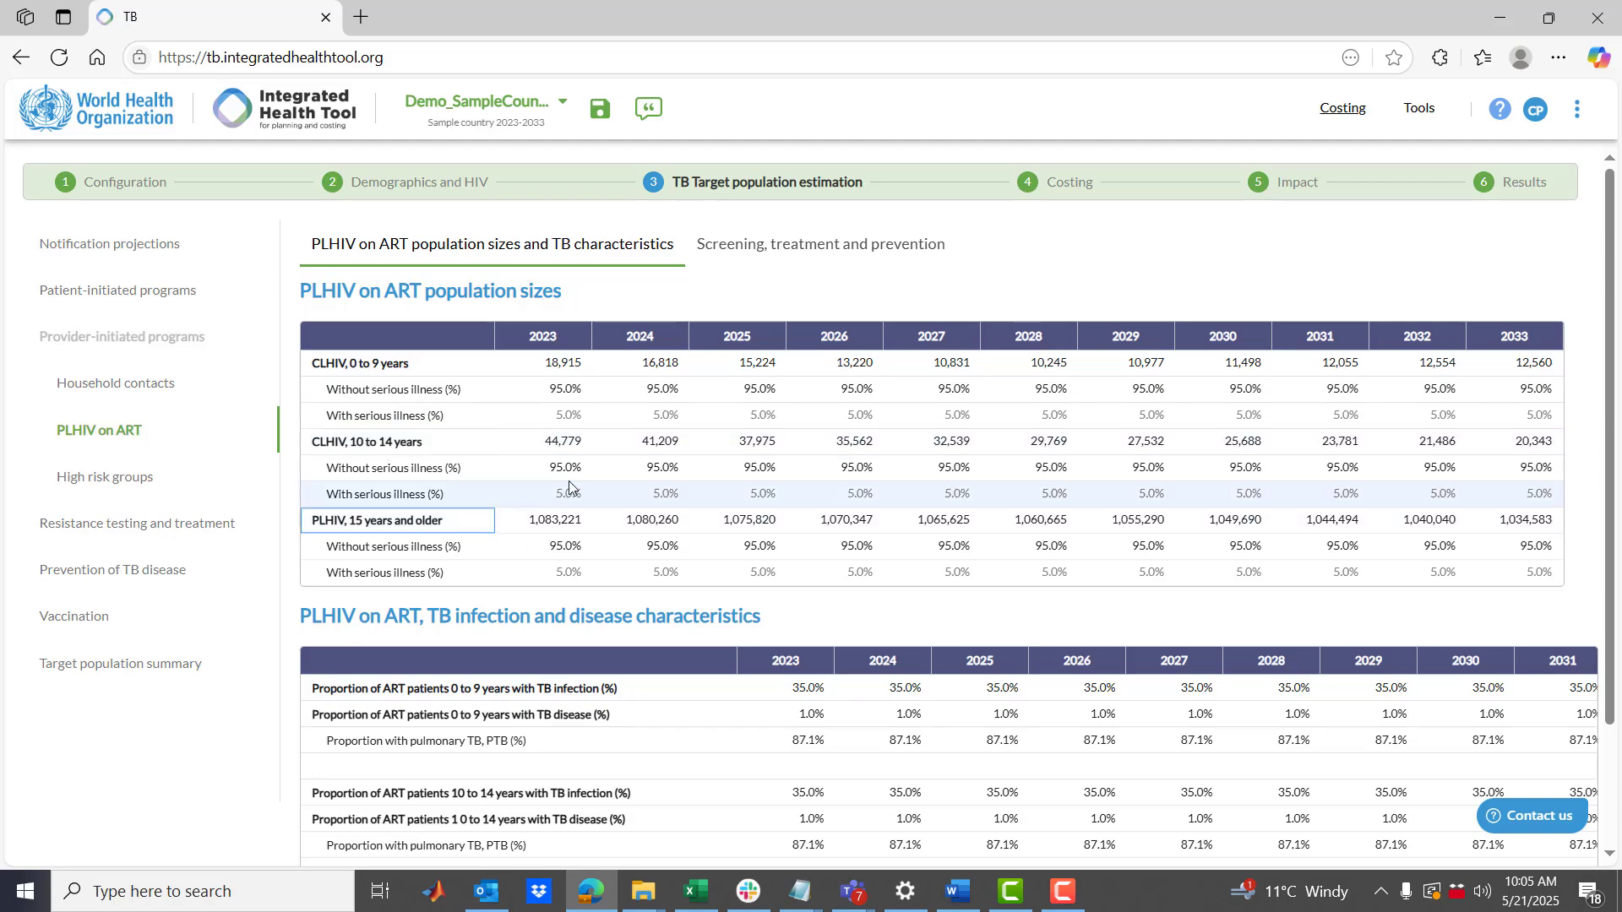
scroll(571, 463, "down", 1)
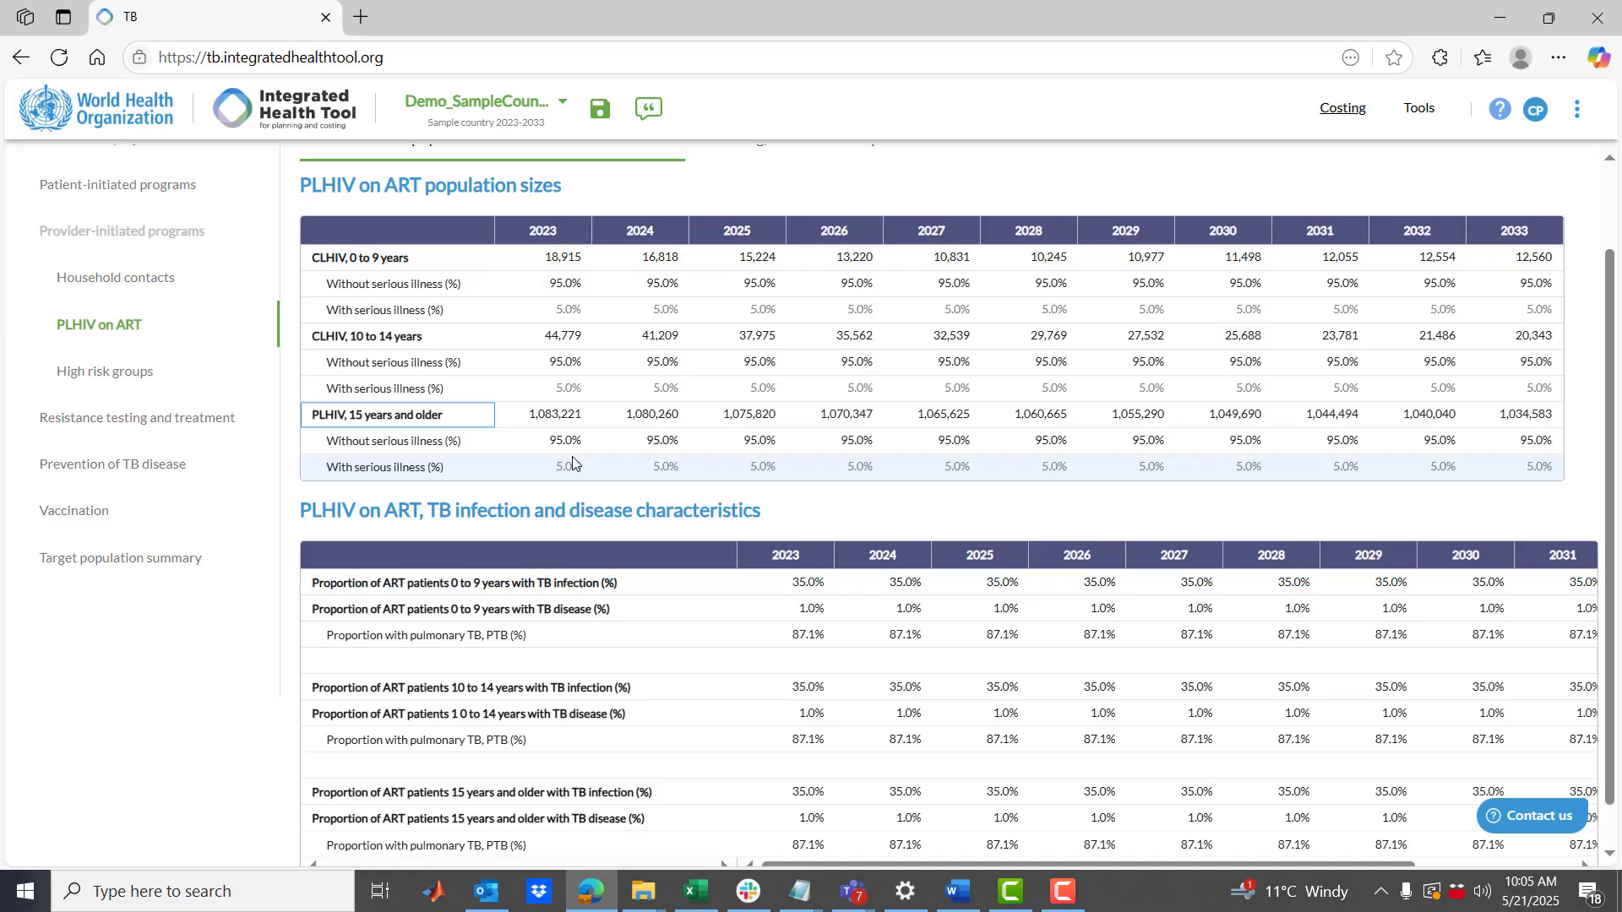
scroll(573, 462, "down", 1)
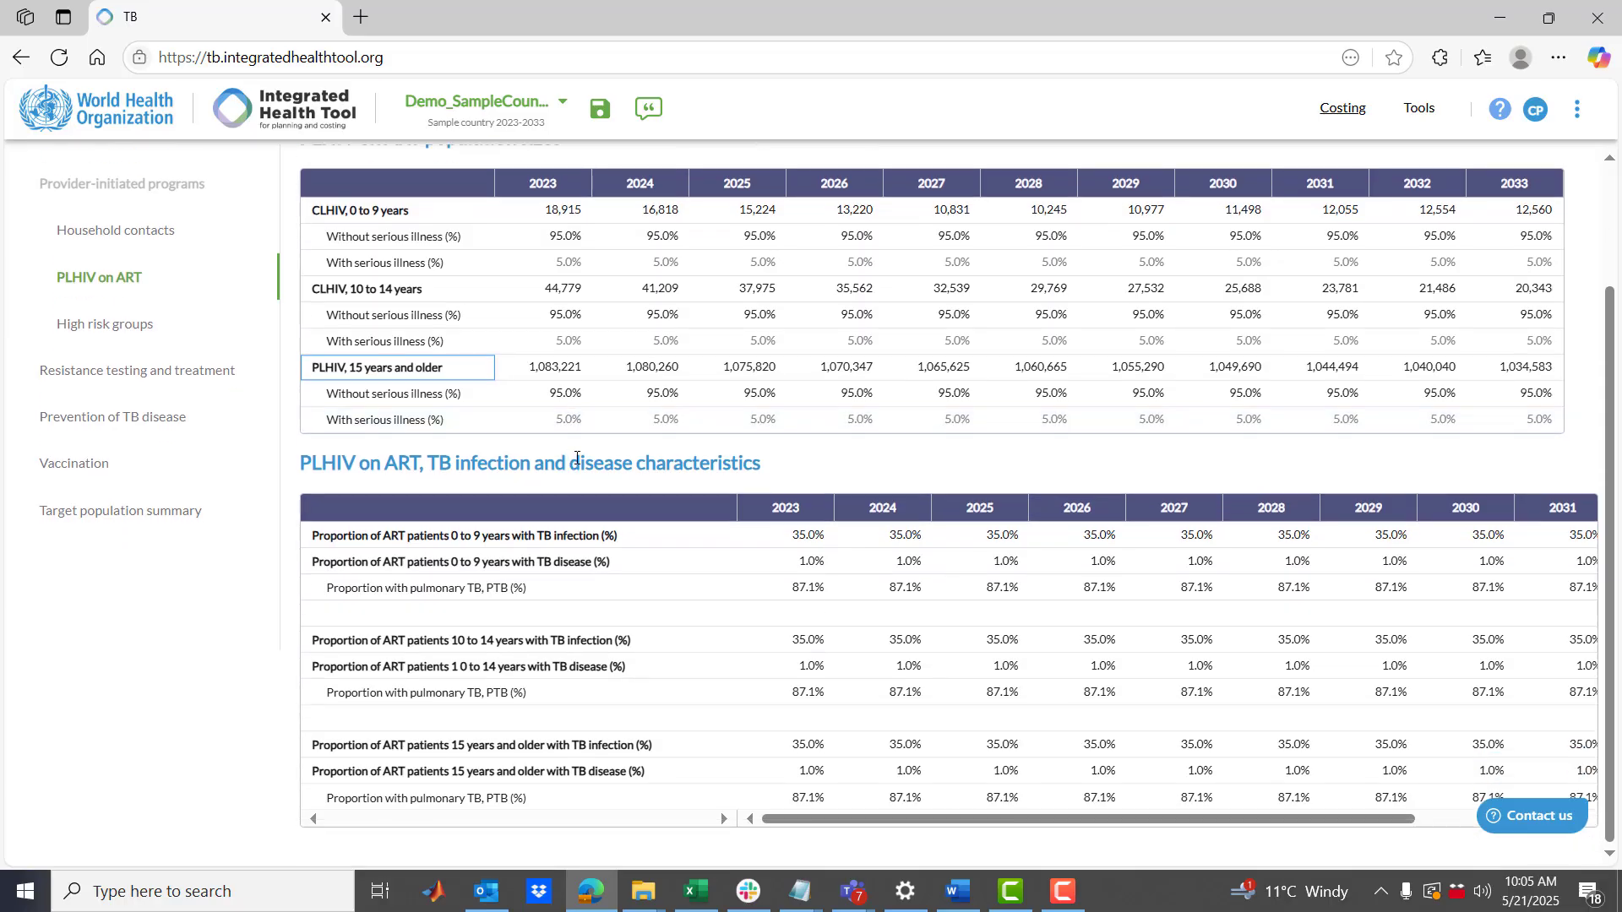
left_click(556, 245)
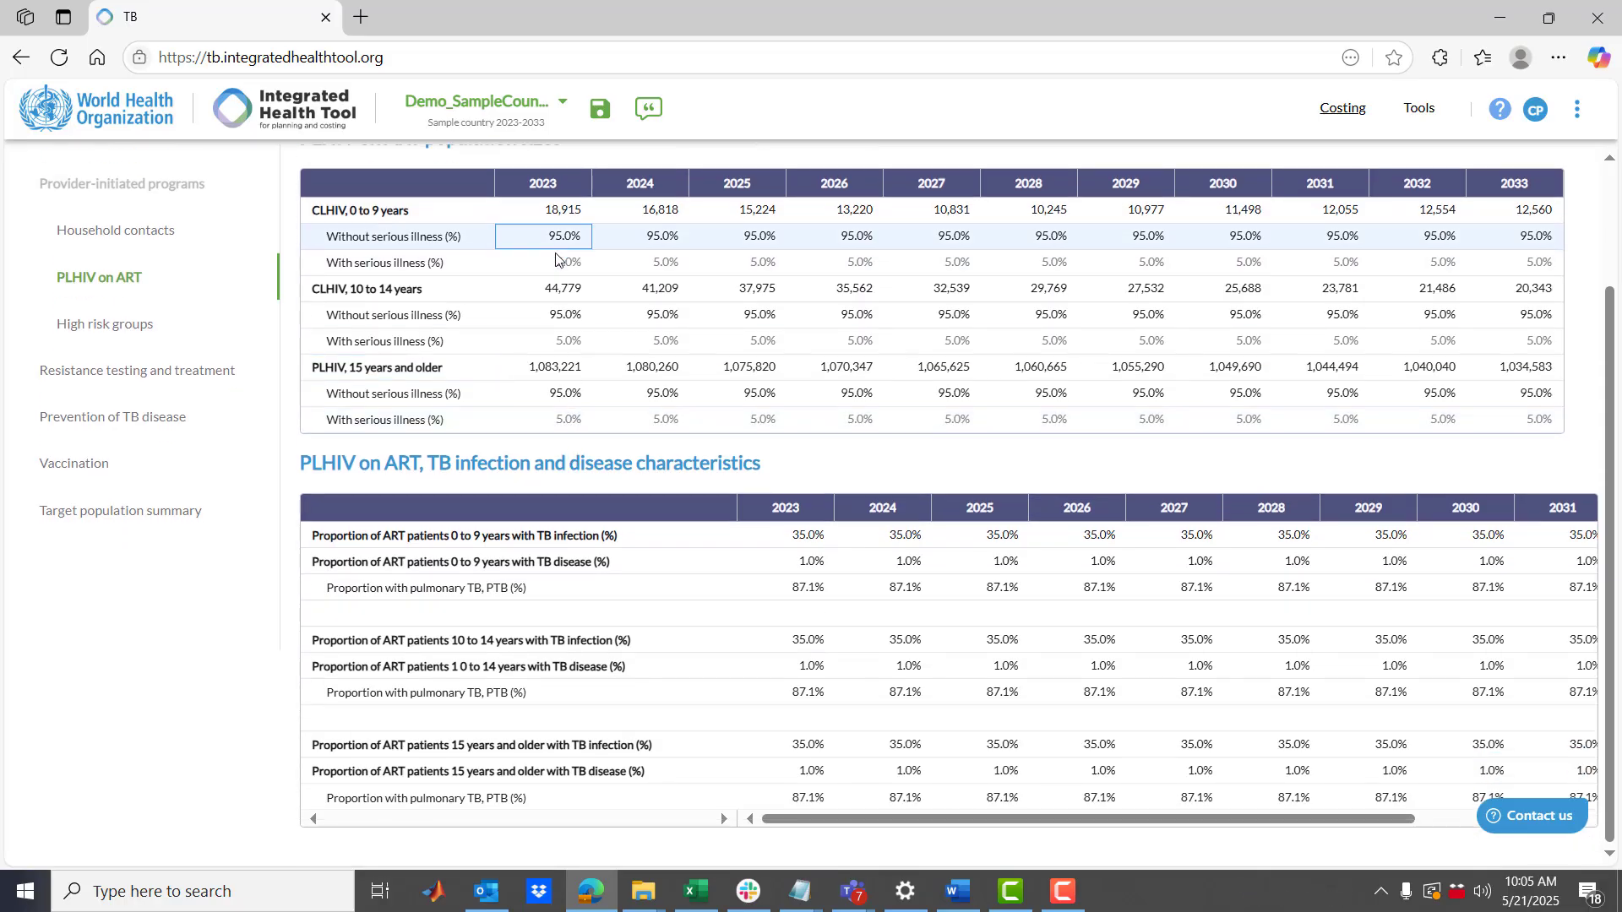
left_click(559, 341)
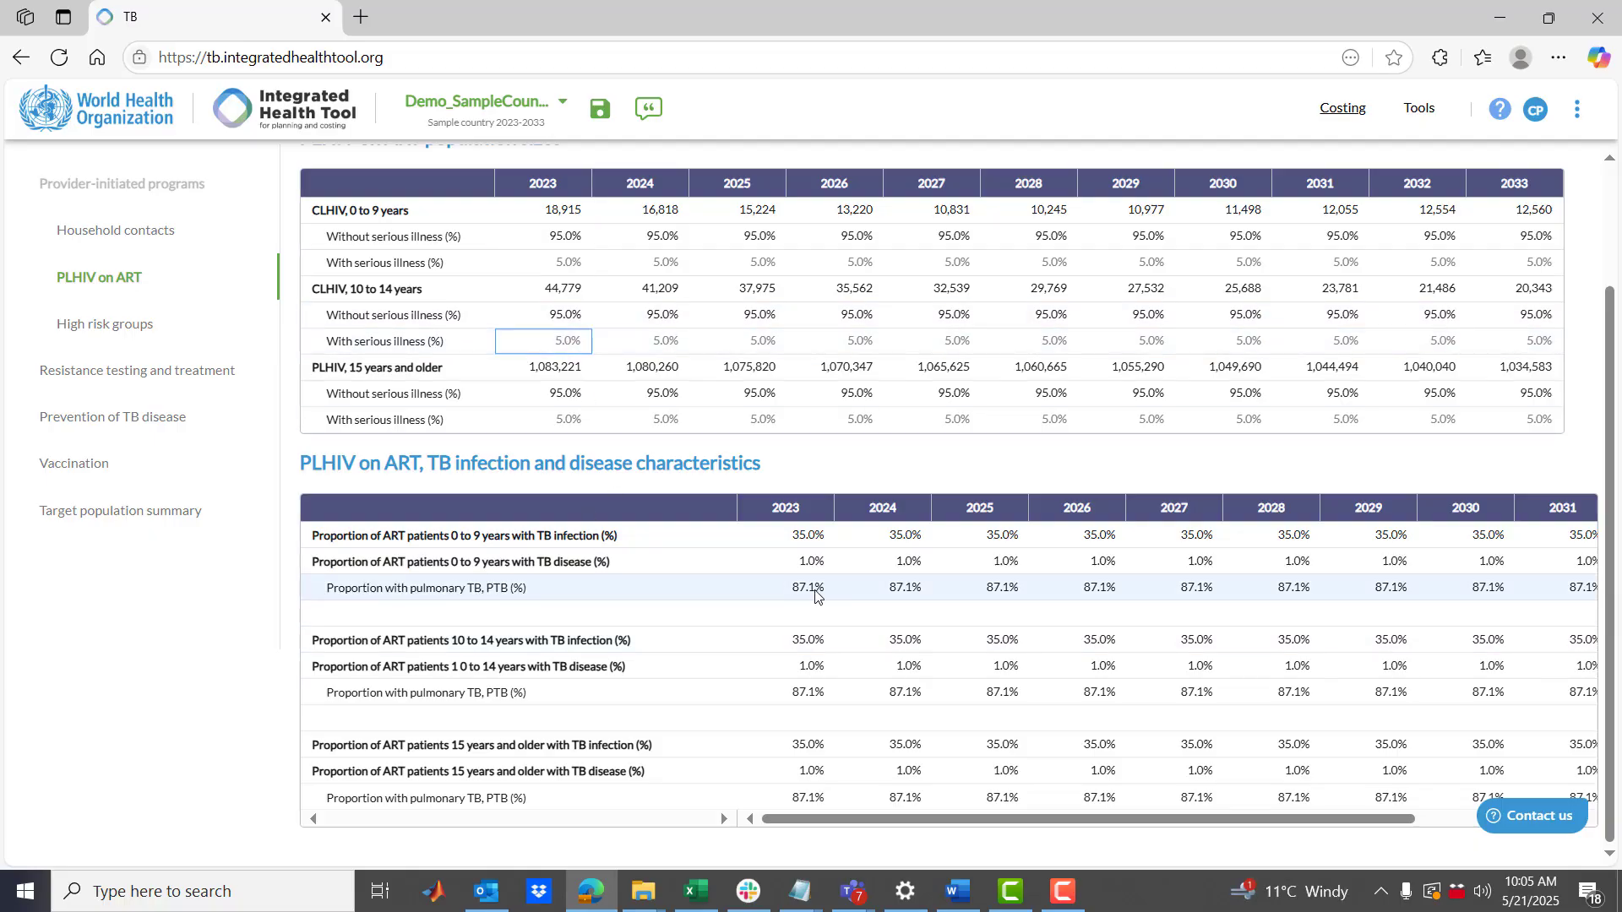
Examine the 2023 proportions with TB infection, TB disease and pulmonary TB for ART patients in each age group
left_click(805, 536)
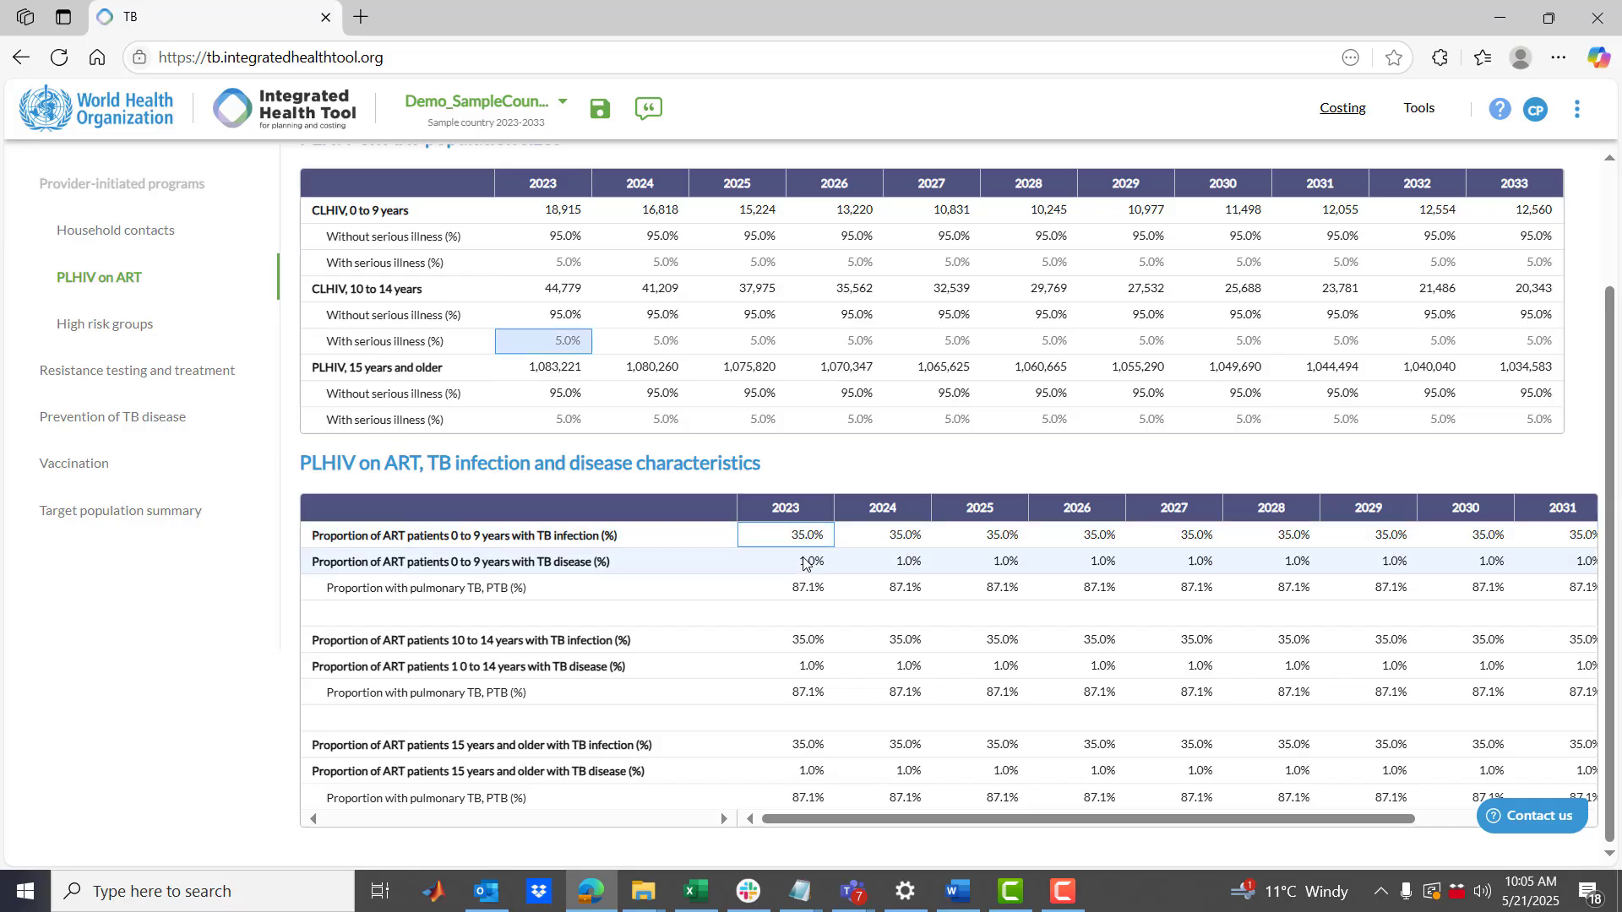
left_click(809, 563)
left_click(802, 593)
left_click(805, 641)
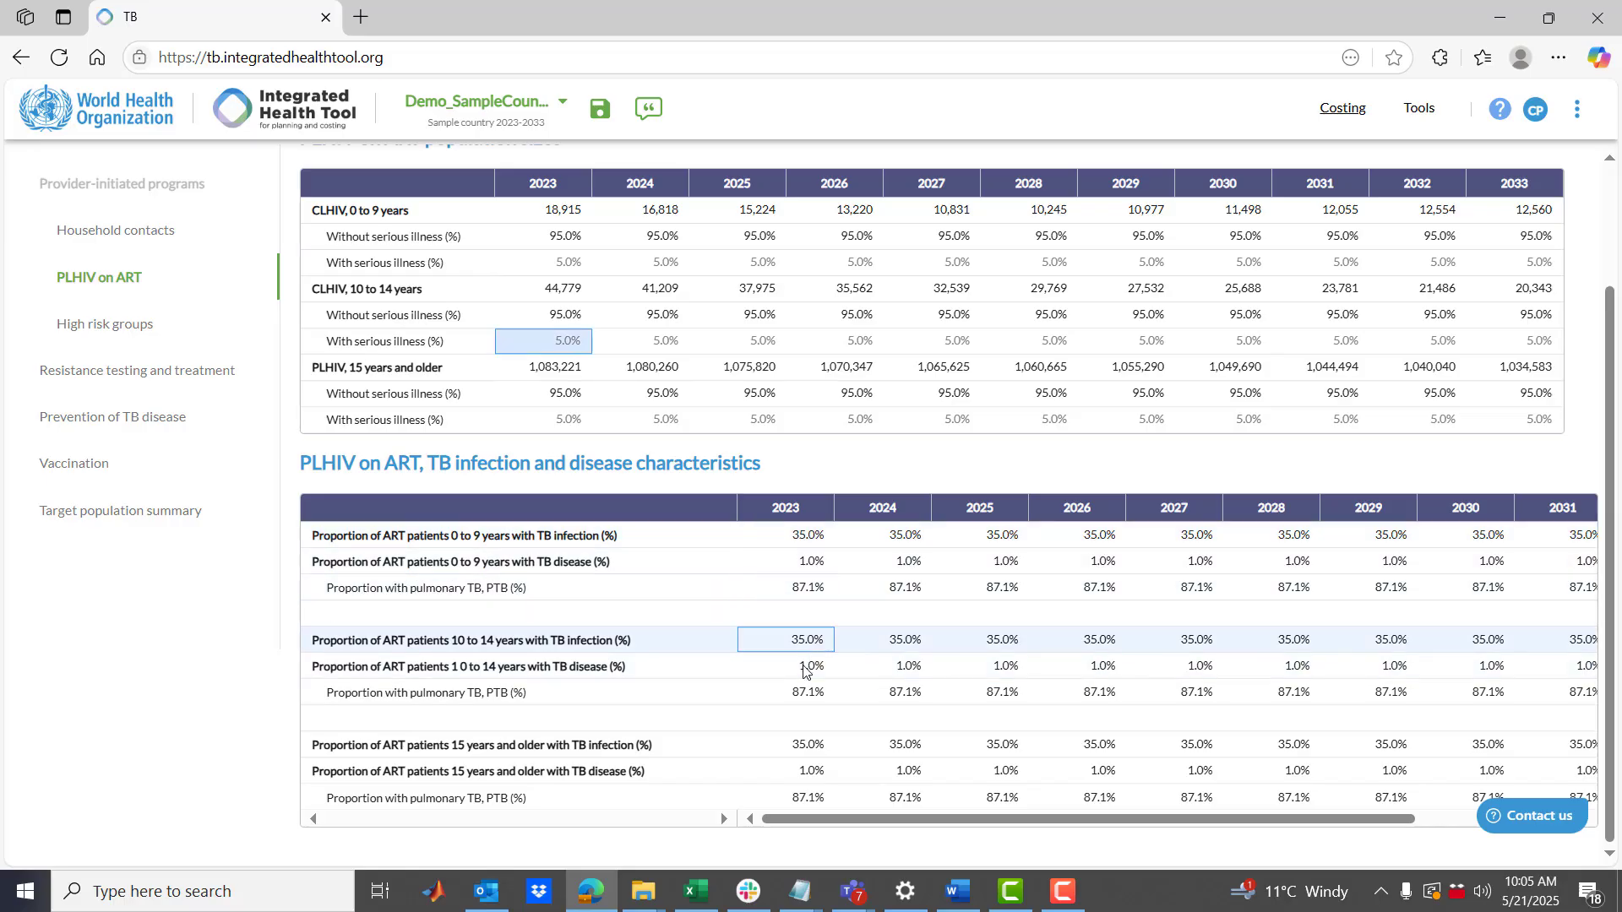
left_click(809, 666)
left_click(806, 693)
left_click(809, 745)
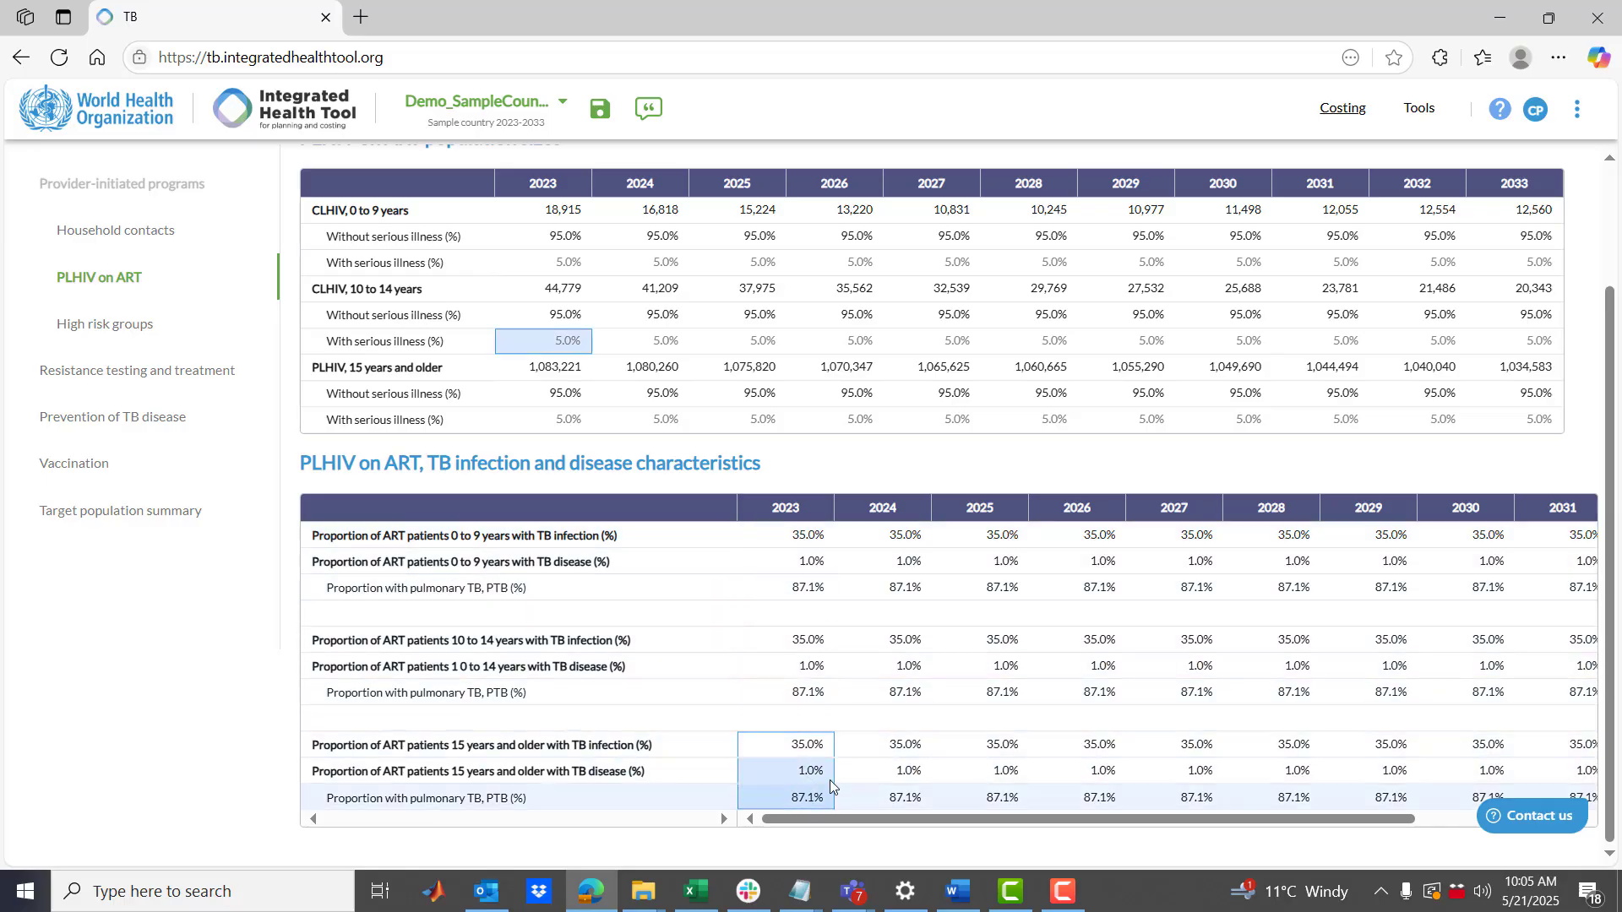
scroll(778, 729, "up", 2)
scroll(778, 729, "up", 1)
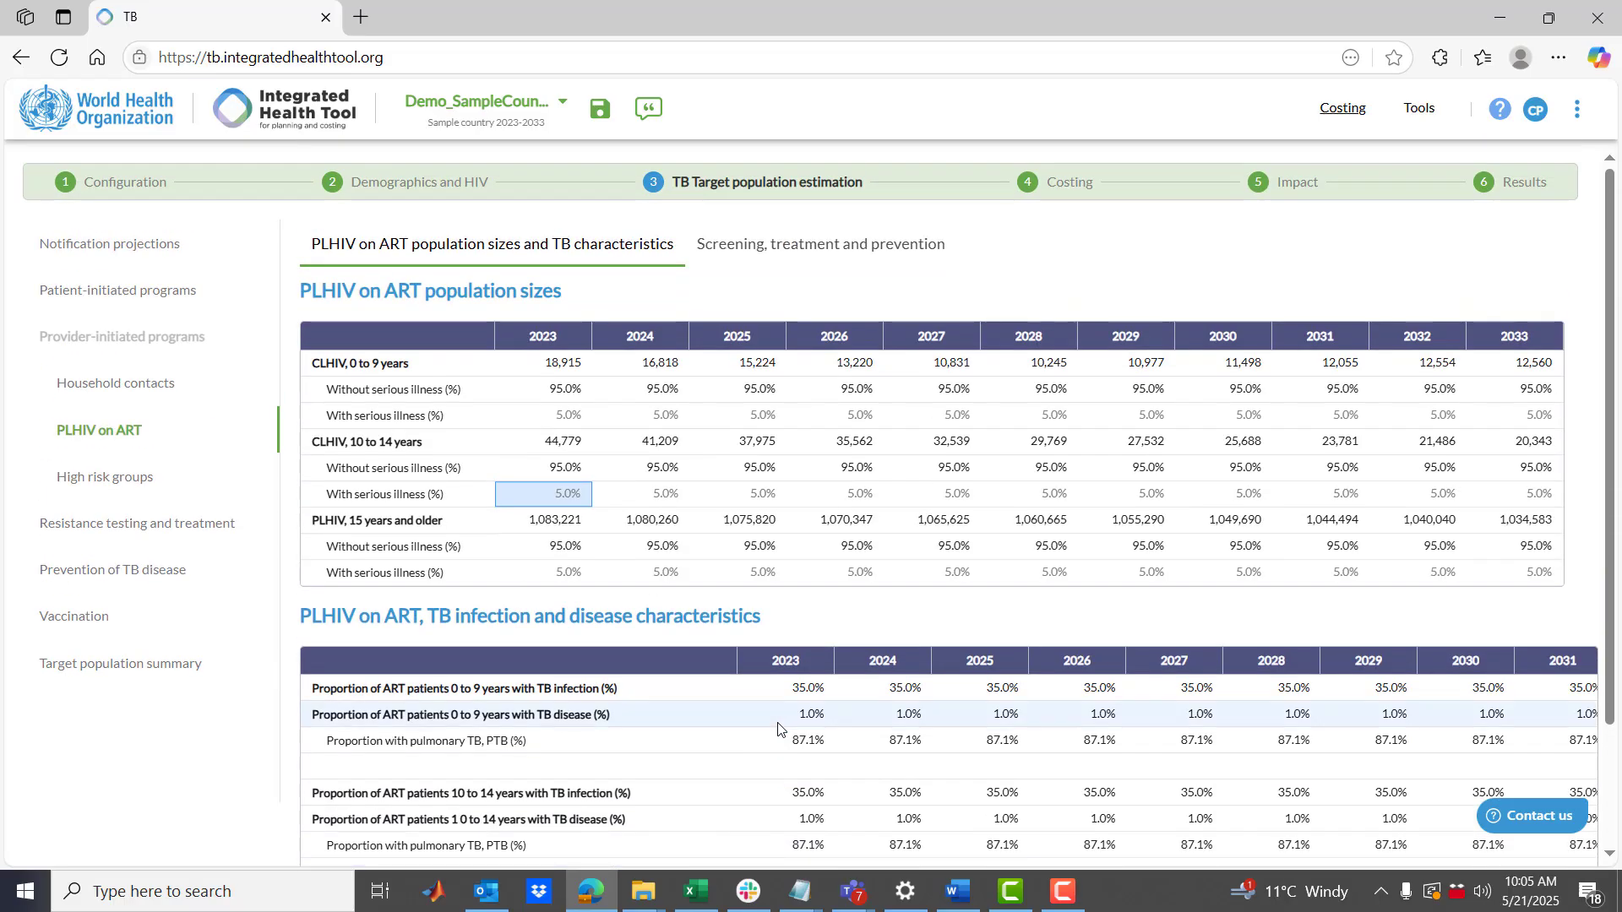
Examine the share of PLHIV on ART with serious illness in each age group across the first projection years
scroll(778, 729, "down", 2)
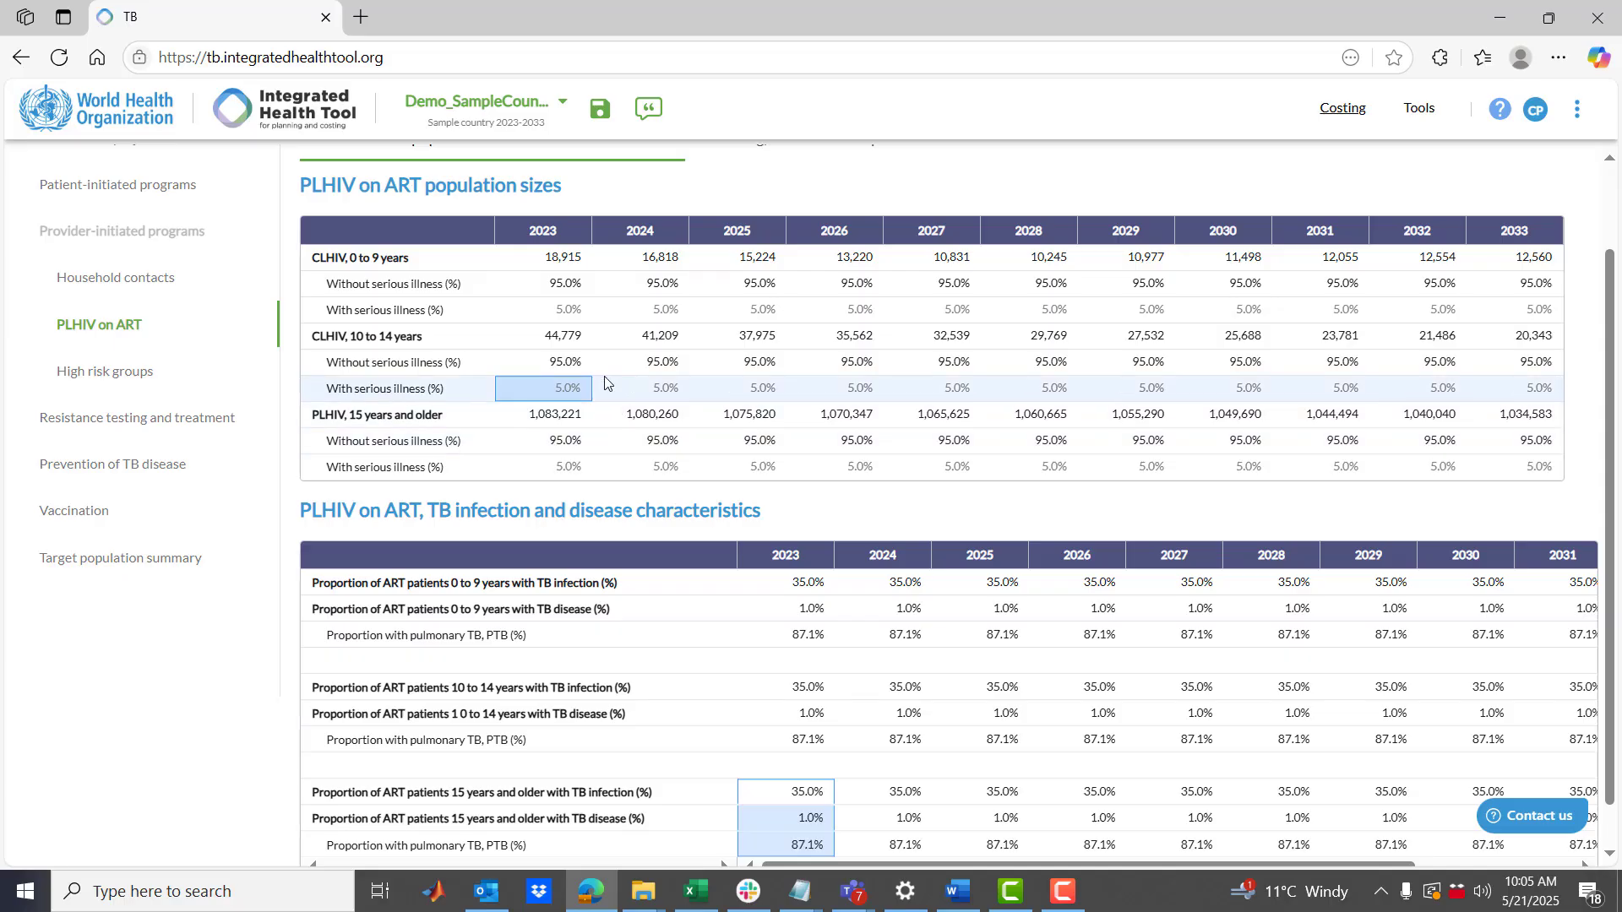
left_click_drag(566, 390, 693, 397)
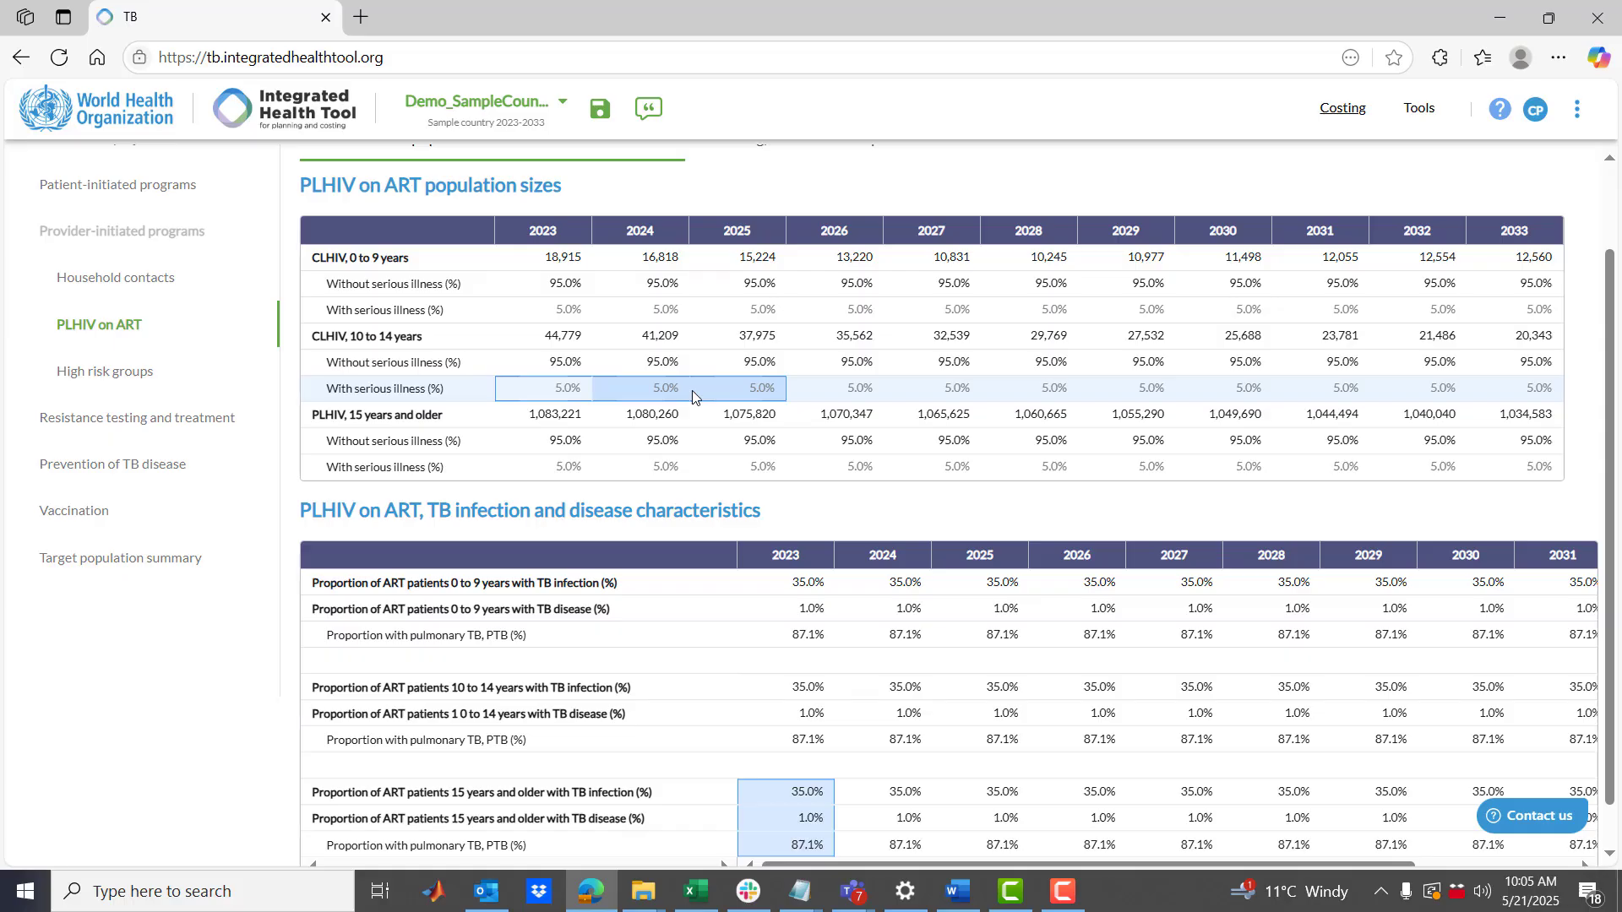
scroll(693, 397, "up", 2)
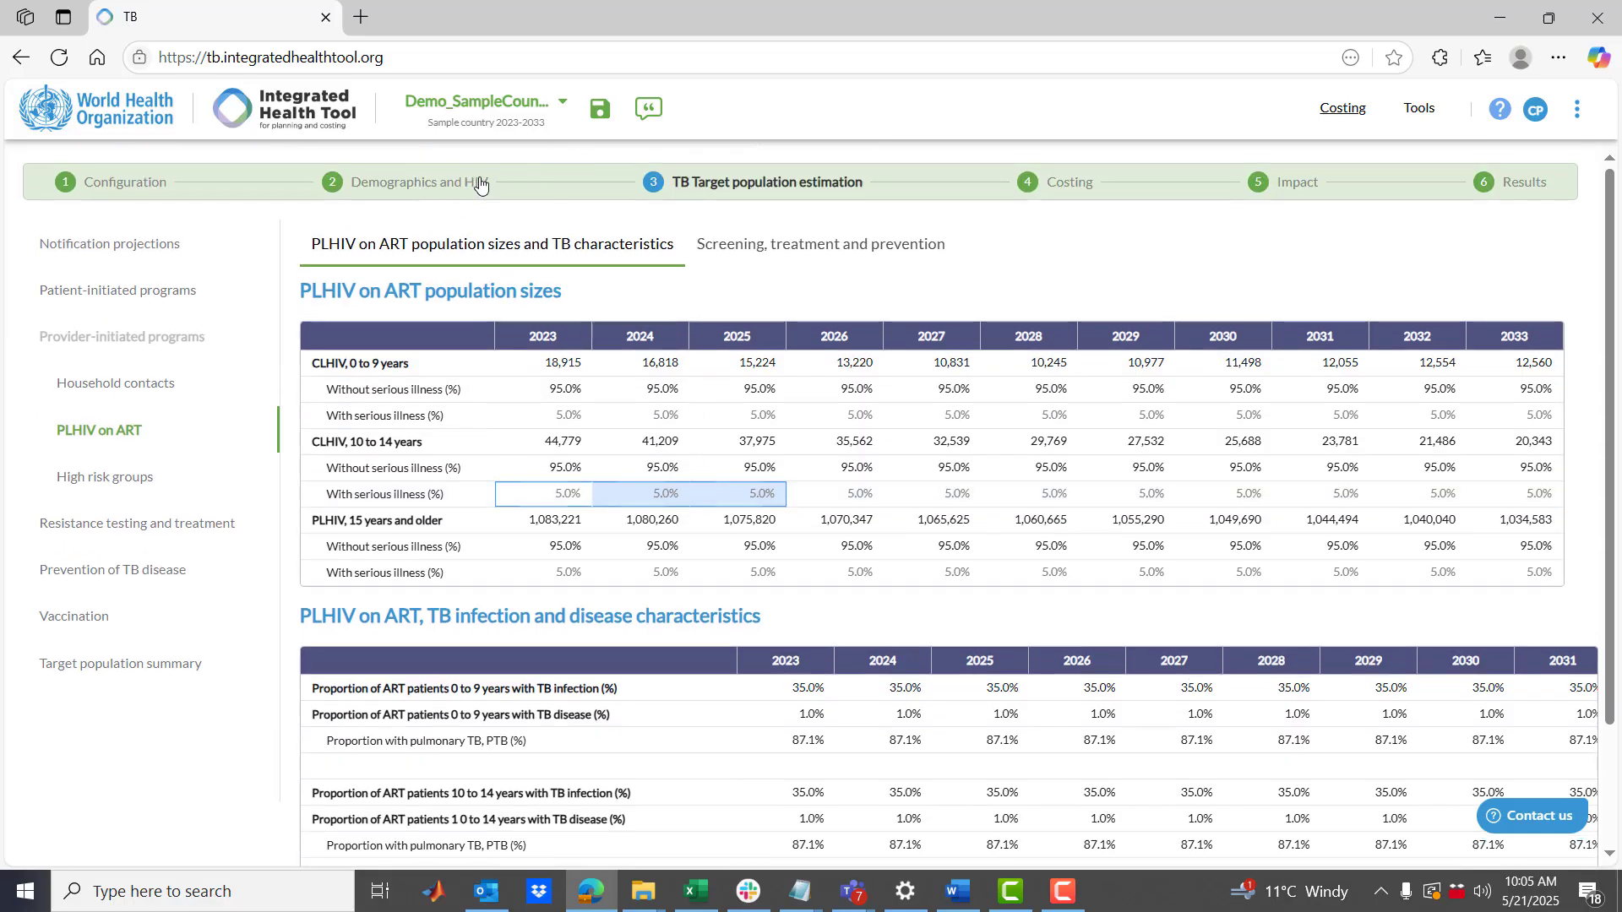
scroll(520, 369, "down", 1)
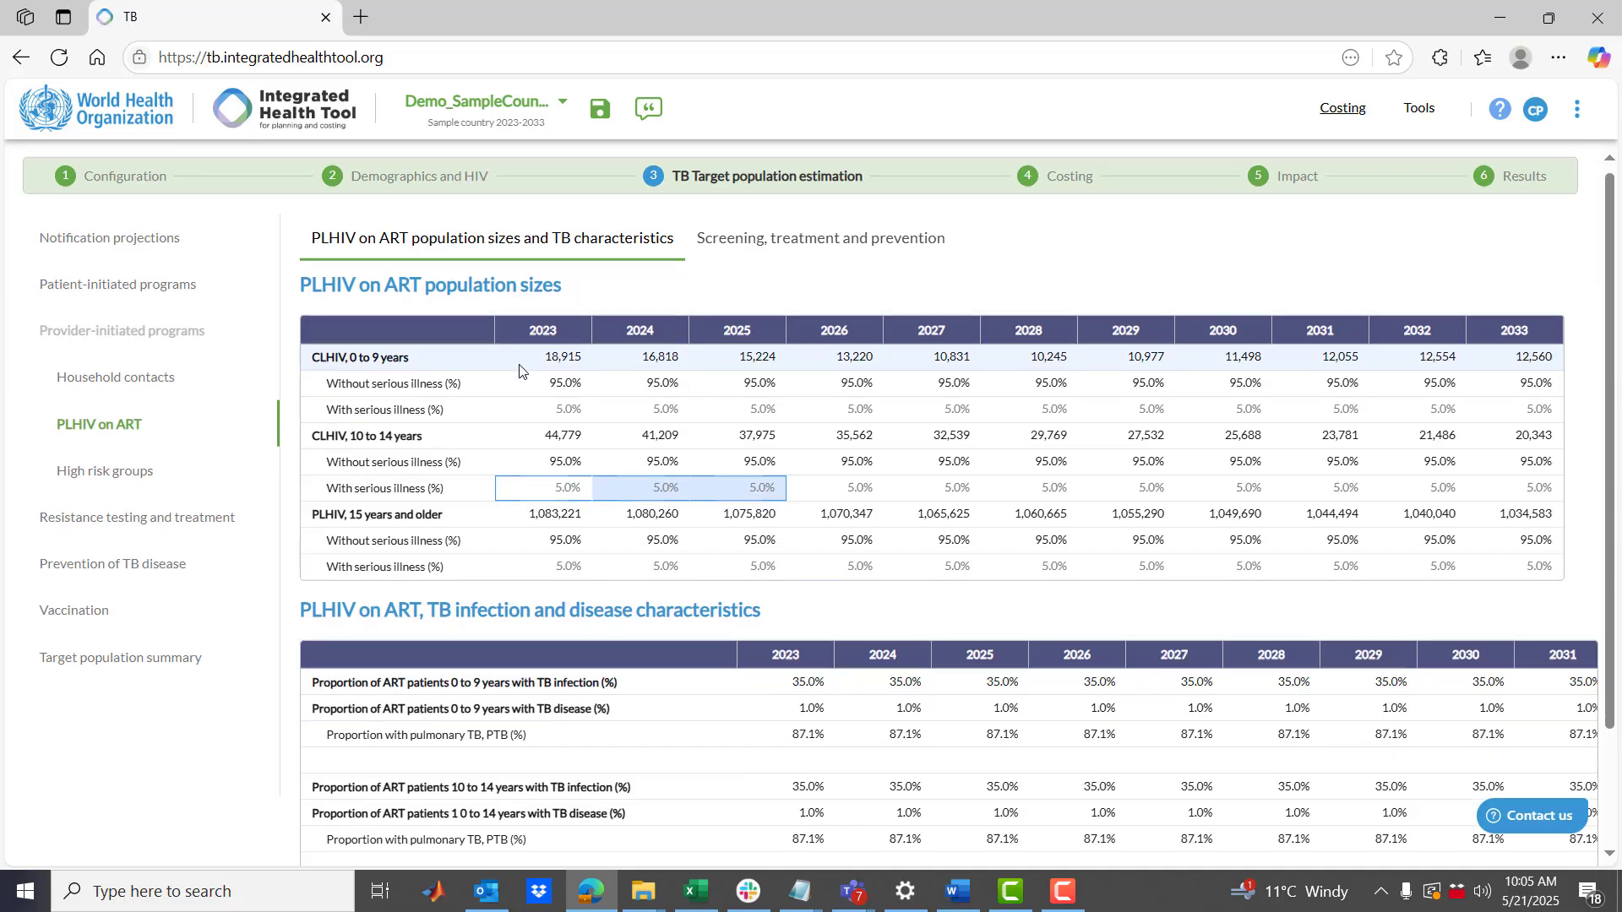
scroll(593, 443, "down", 3)
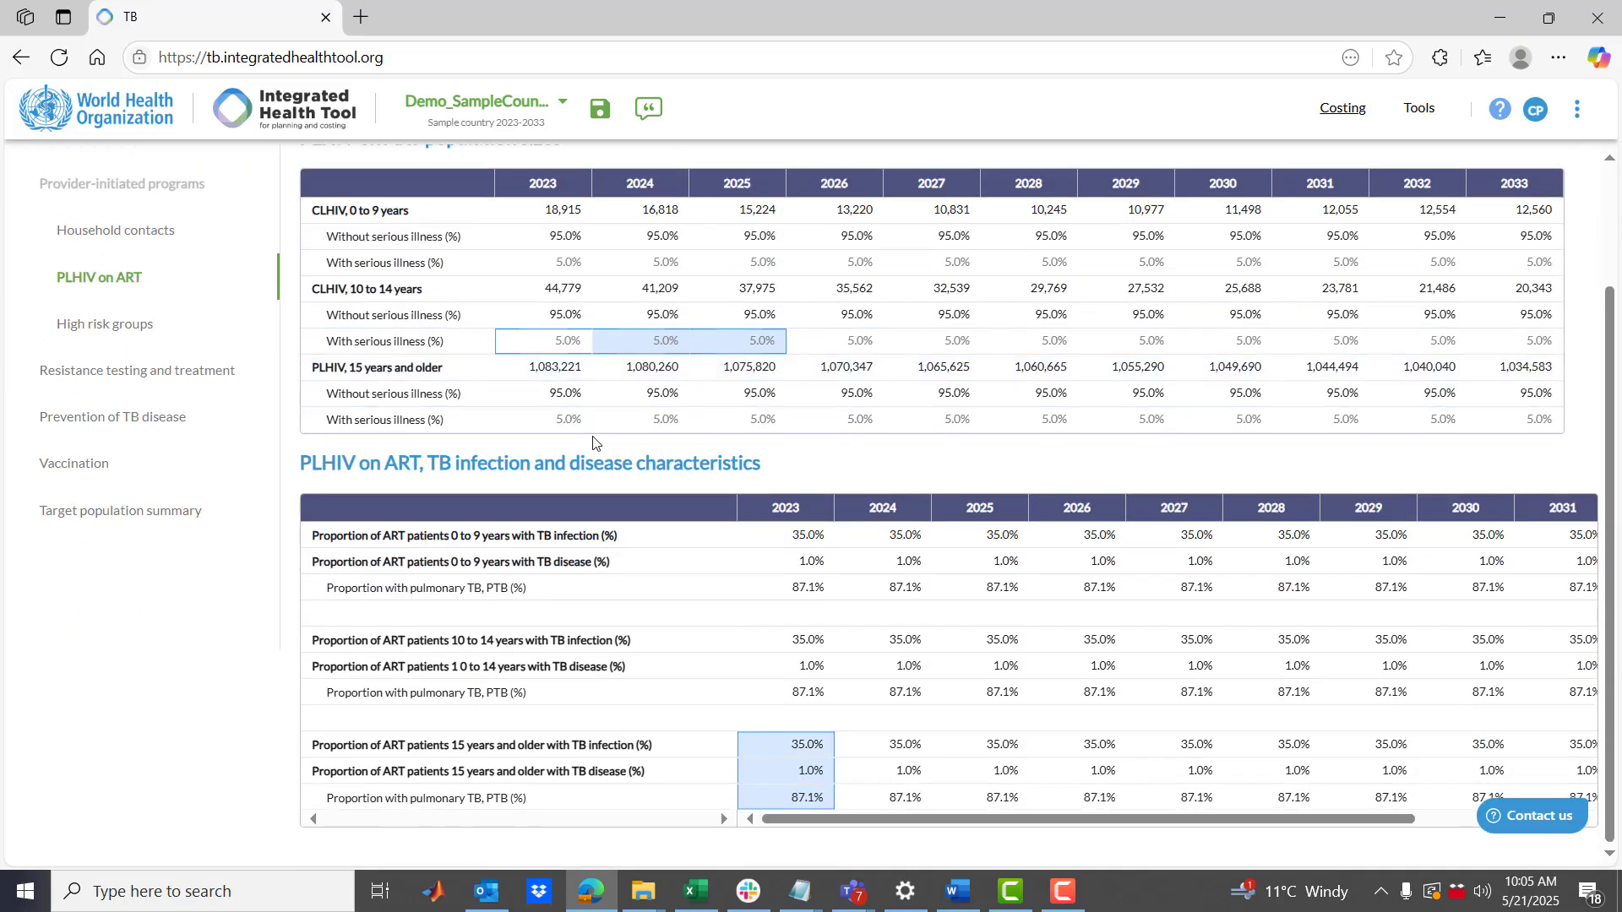
left_click(563, 268)
left_click(562, 343)
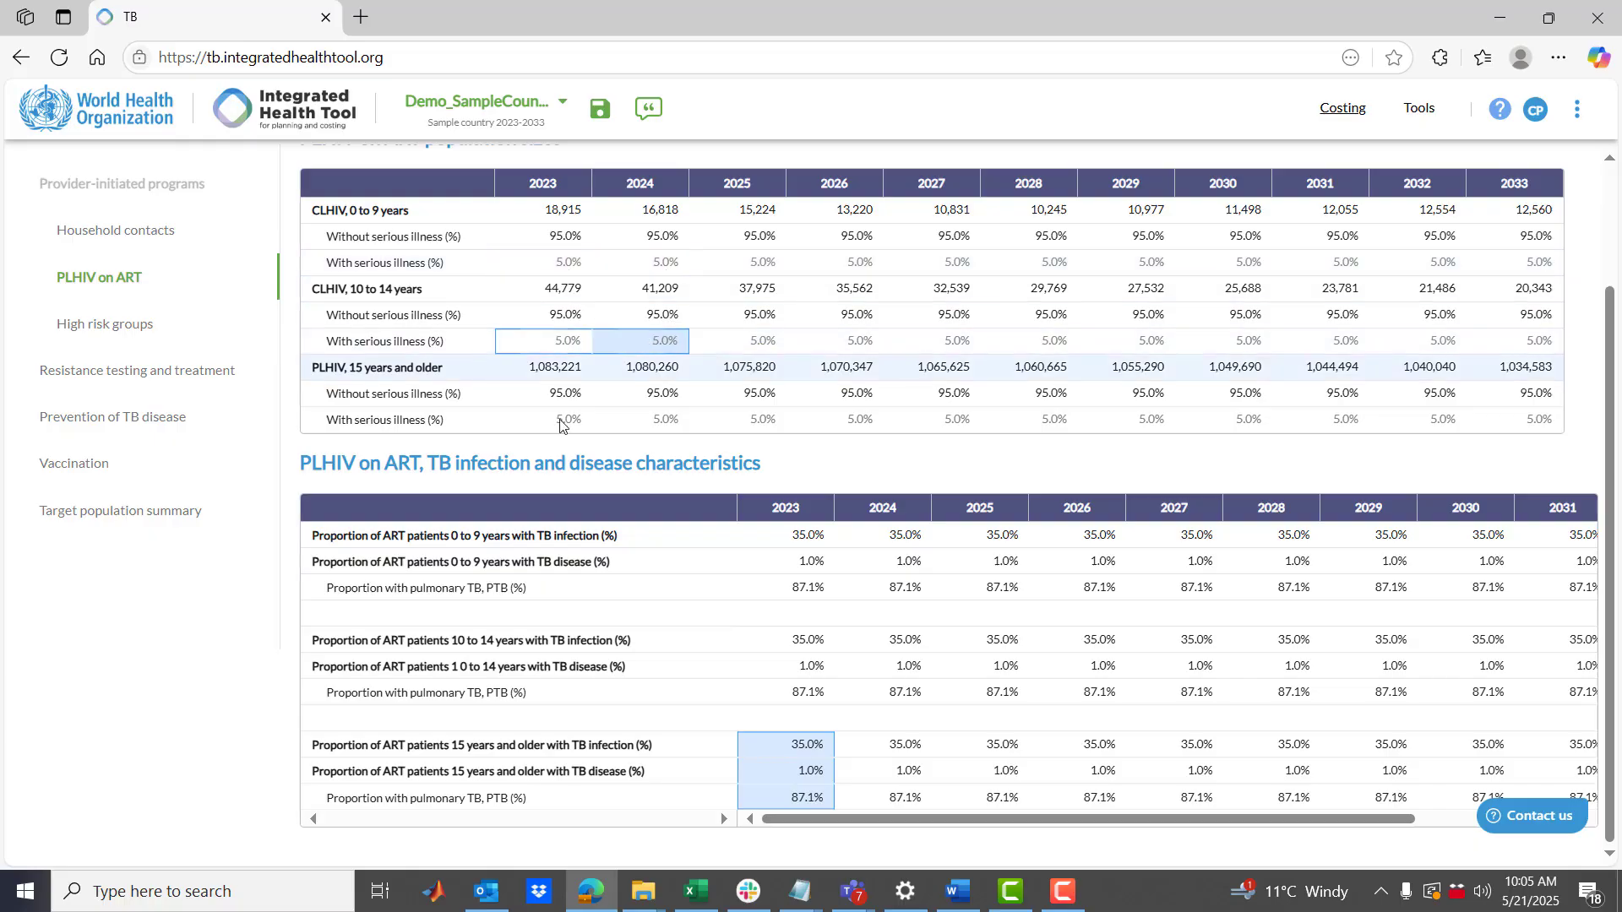
left_click(557, 423)
key("shift+Right")
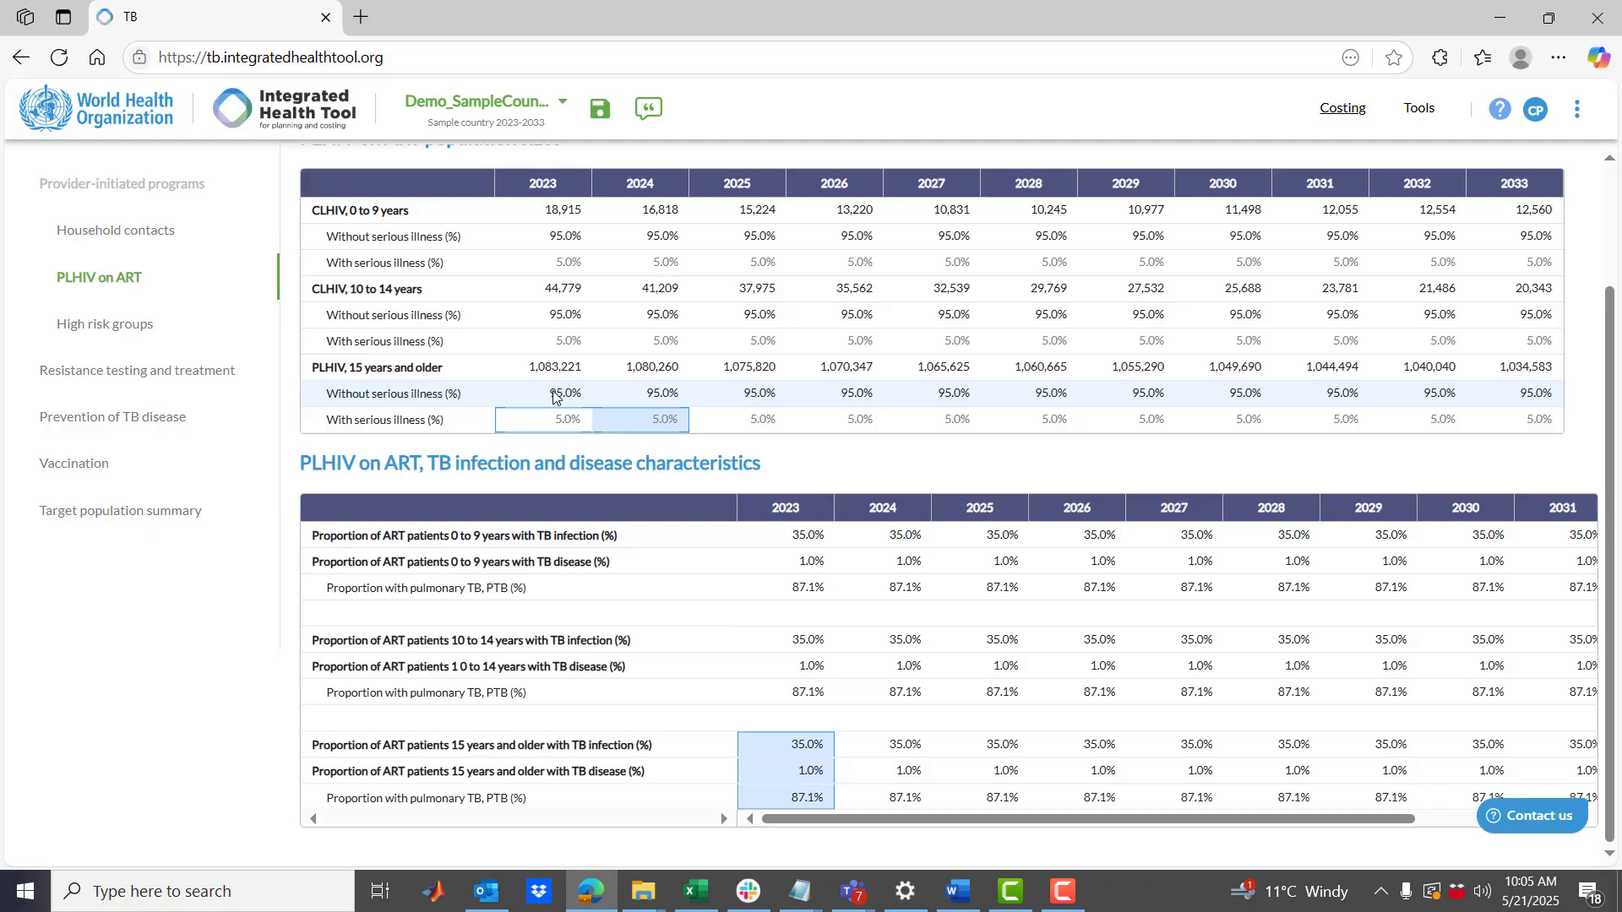
scroll(553, 397, "up", 1)
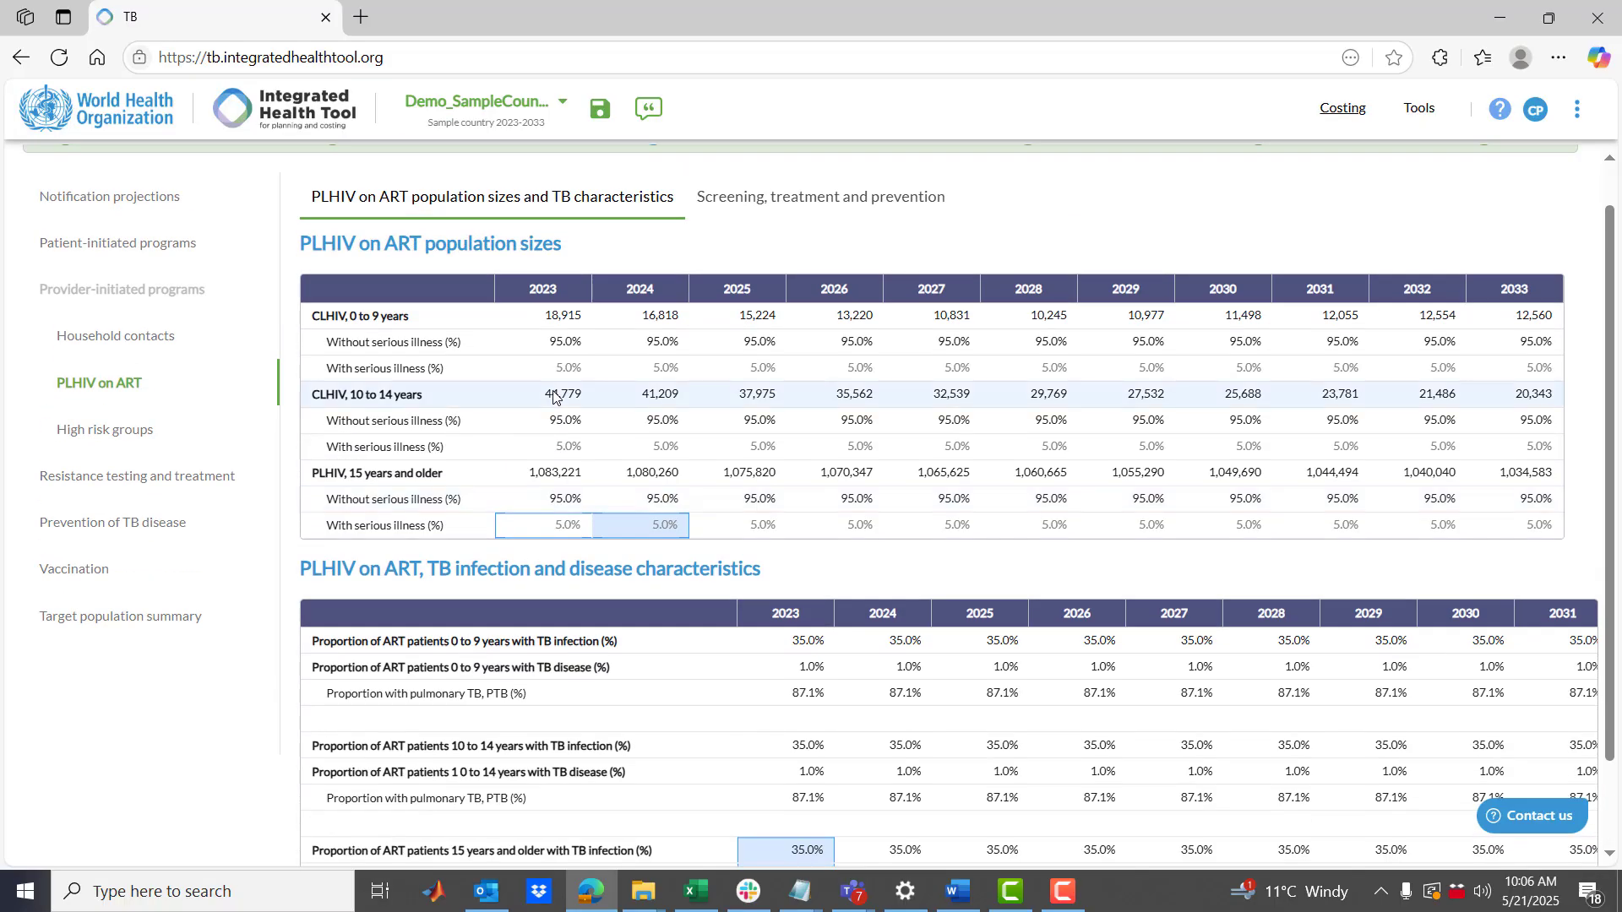
scroll(553, 397, "down", 1)
scroll(553, 397, "up", 1)
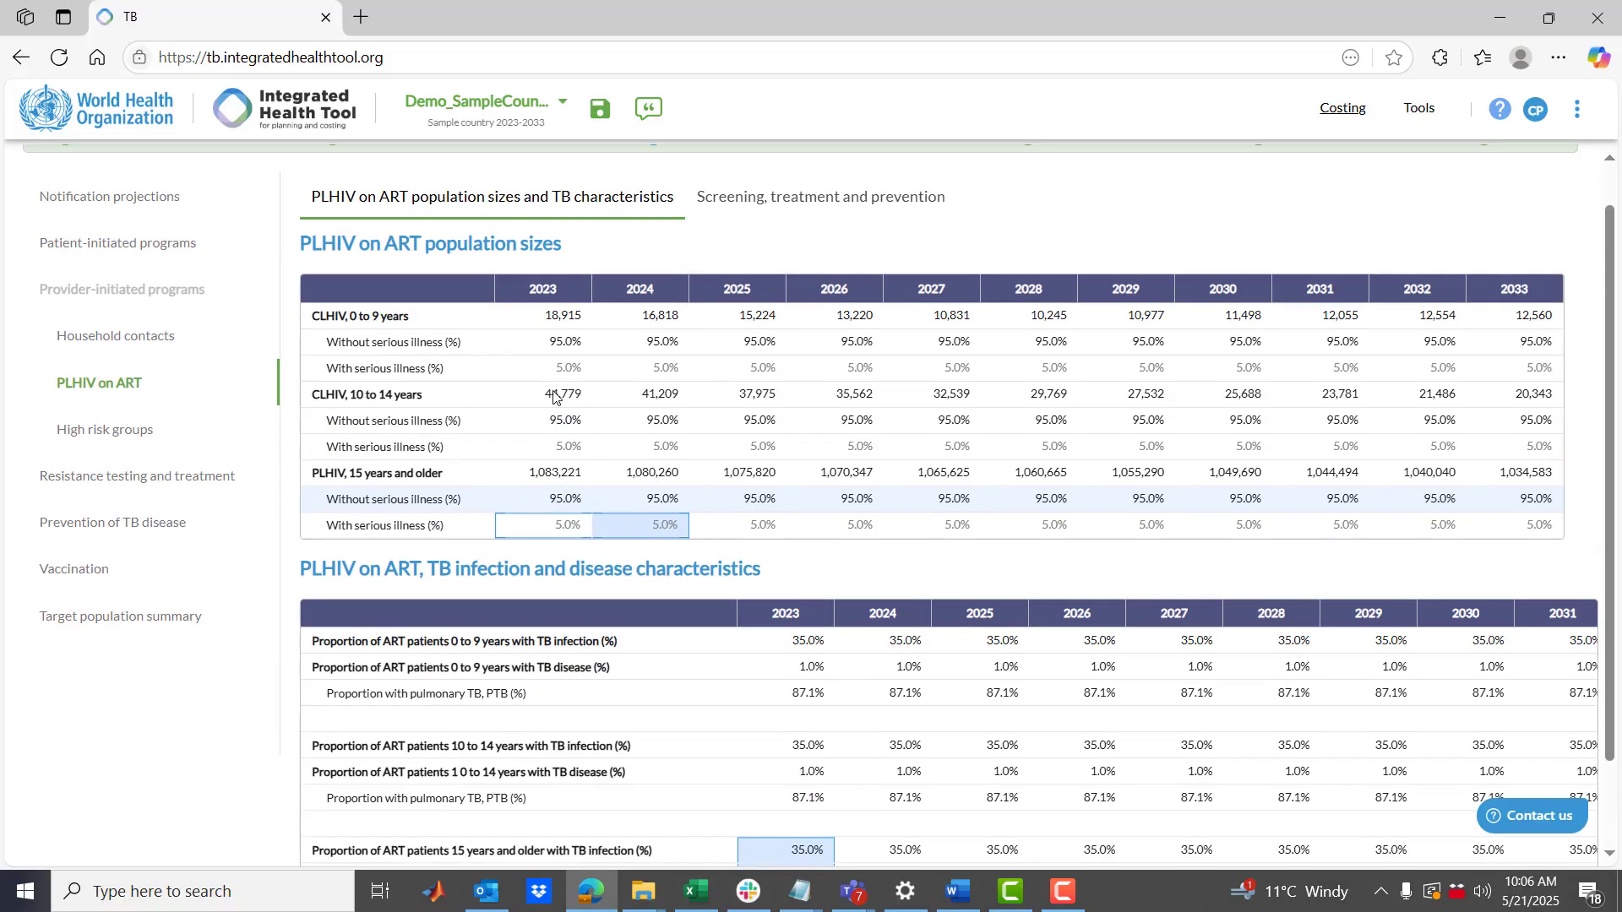
Open the screening, treatment and prevention settings for PLHIV on ART and check the severity and age group choices
left_click(757, 207)
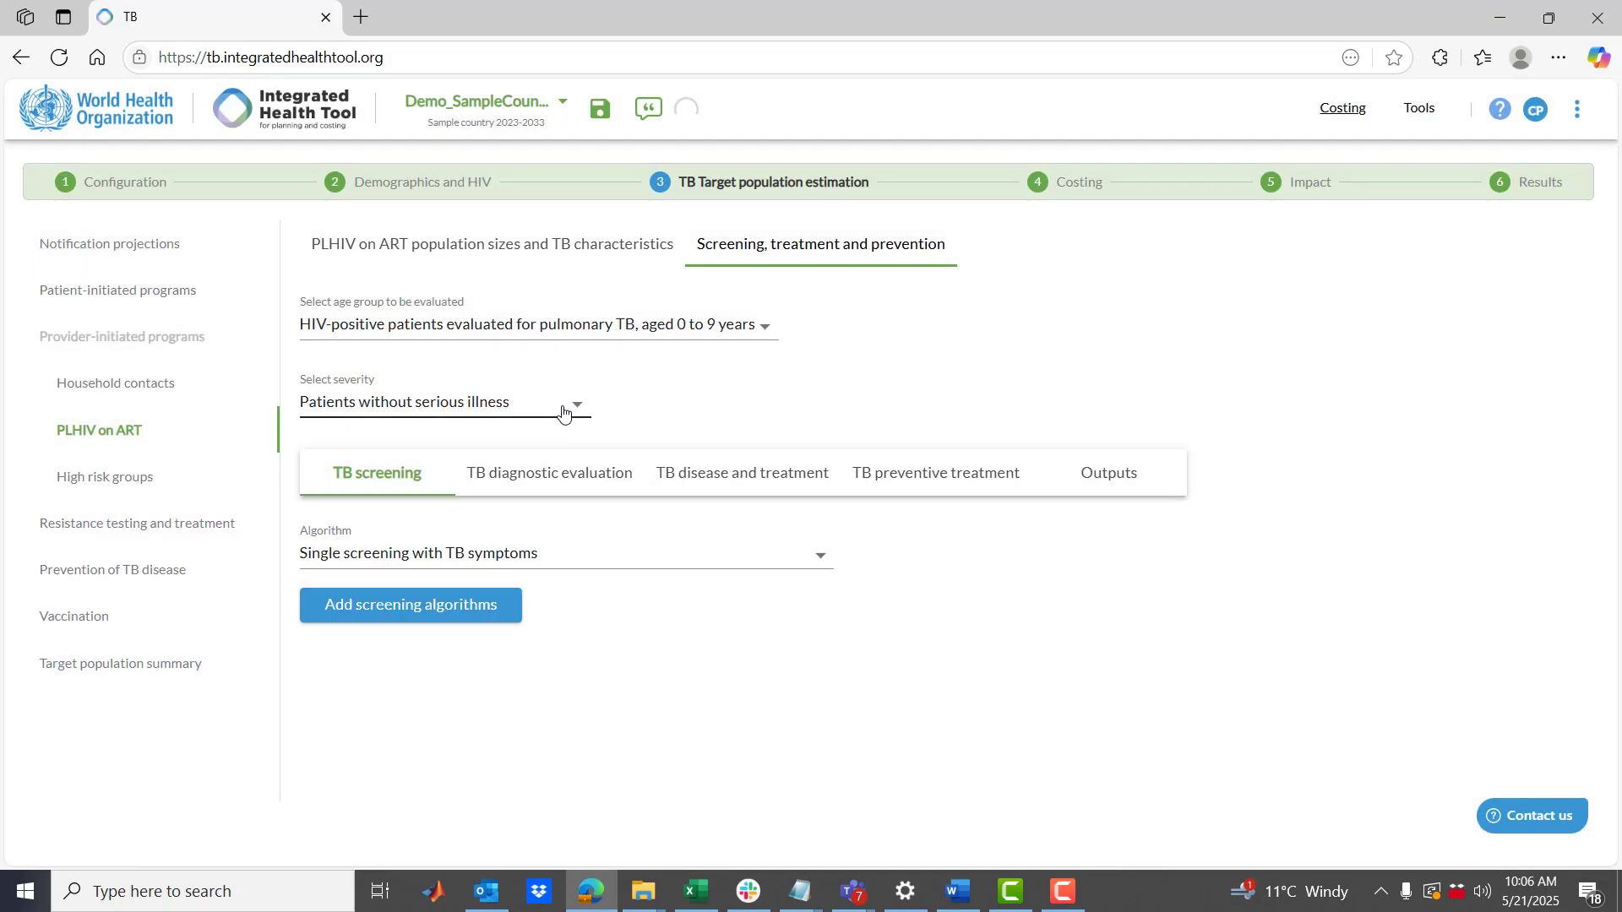
left_click(571, 406)
left_click(710, 327)
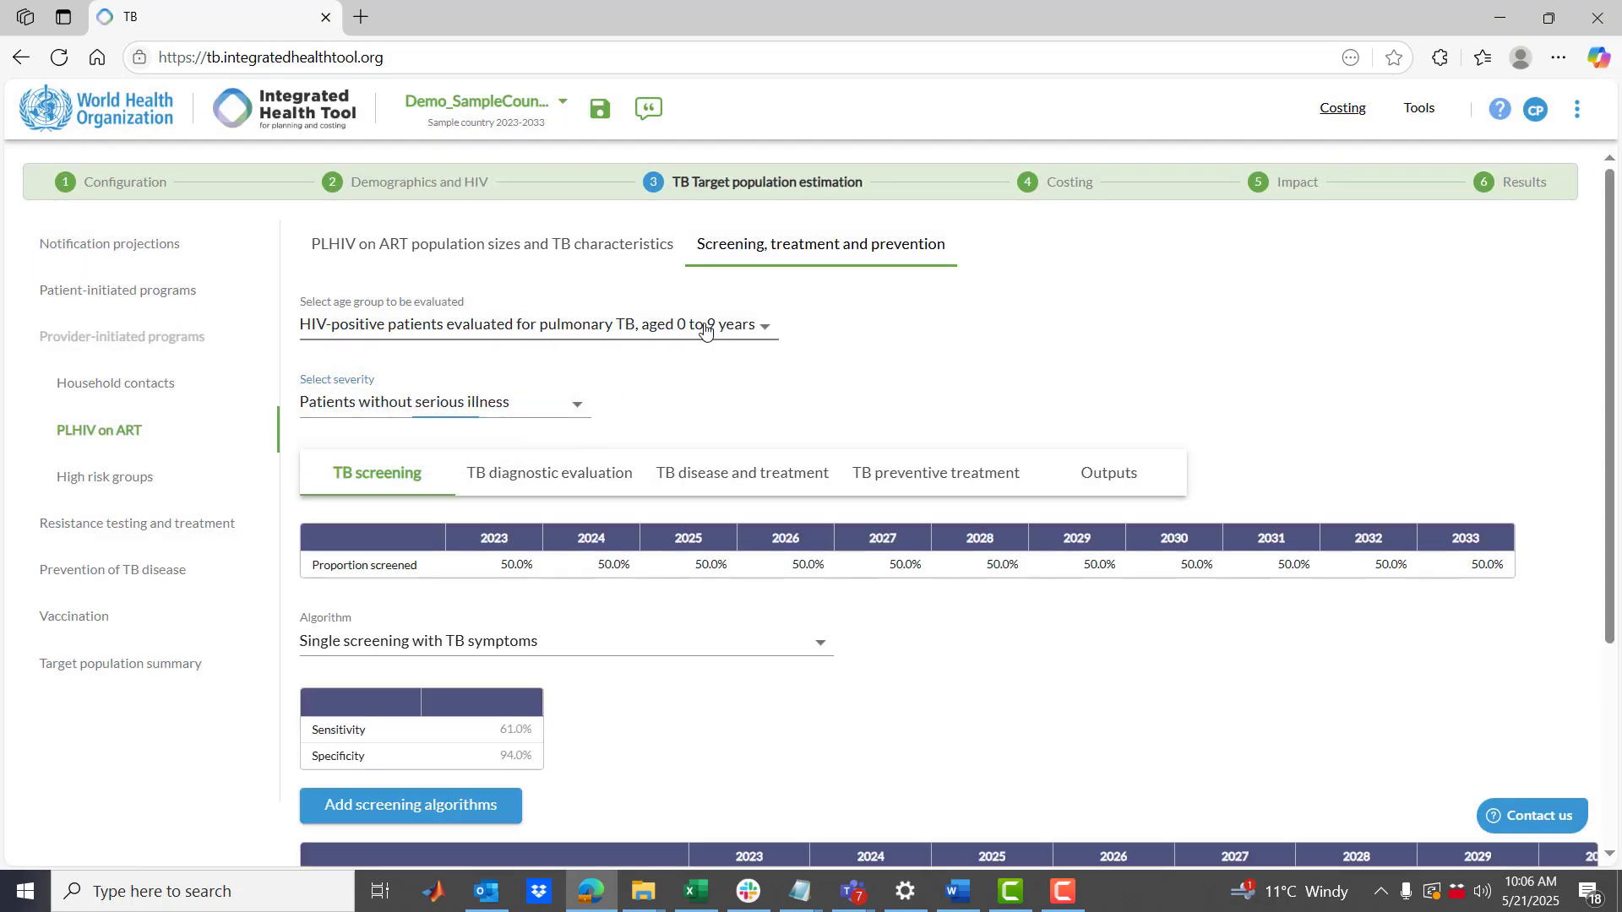
left_click(765, 326)
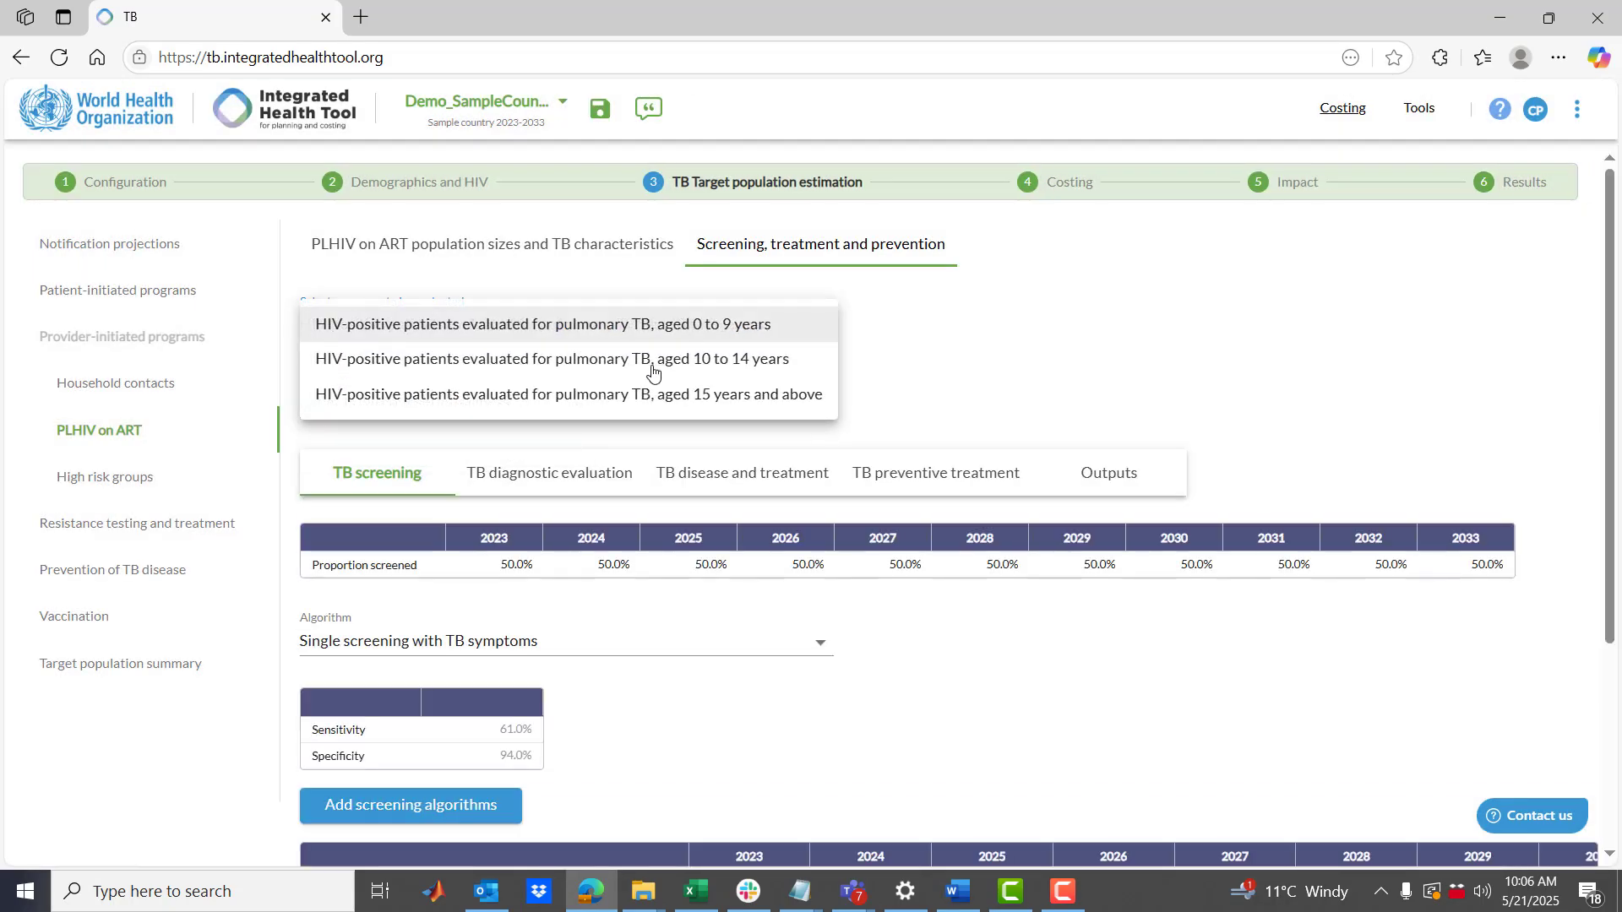
left_click(914, 346)
Open the high risk groups program and look over the groups available for evaluation, keeping Prisoners, adults 15+
left_click(123, 475)
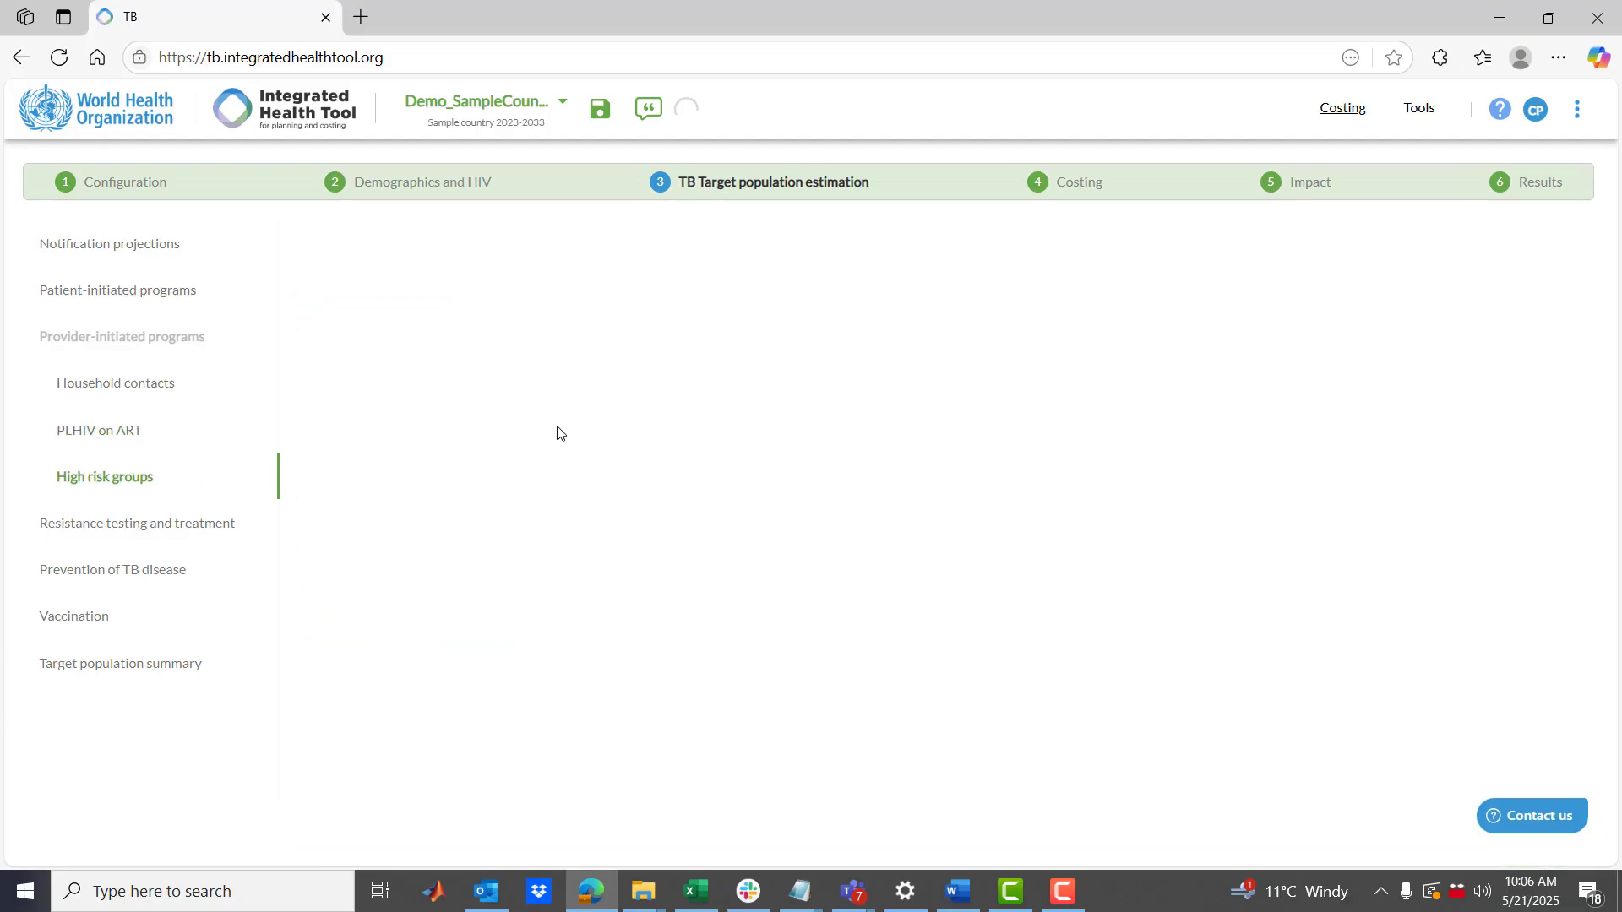
left_click(671, 270)
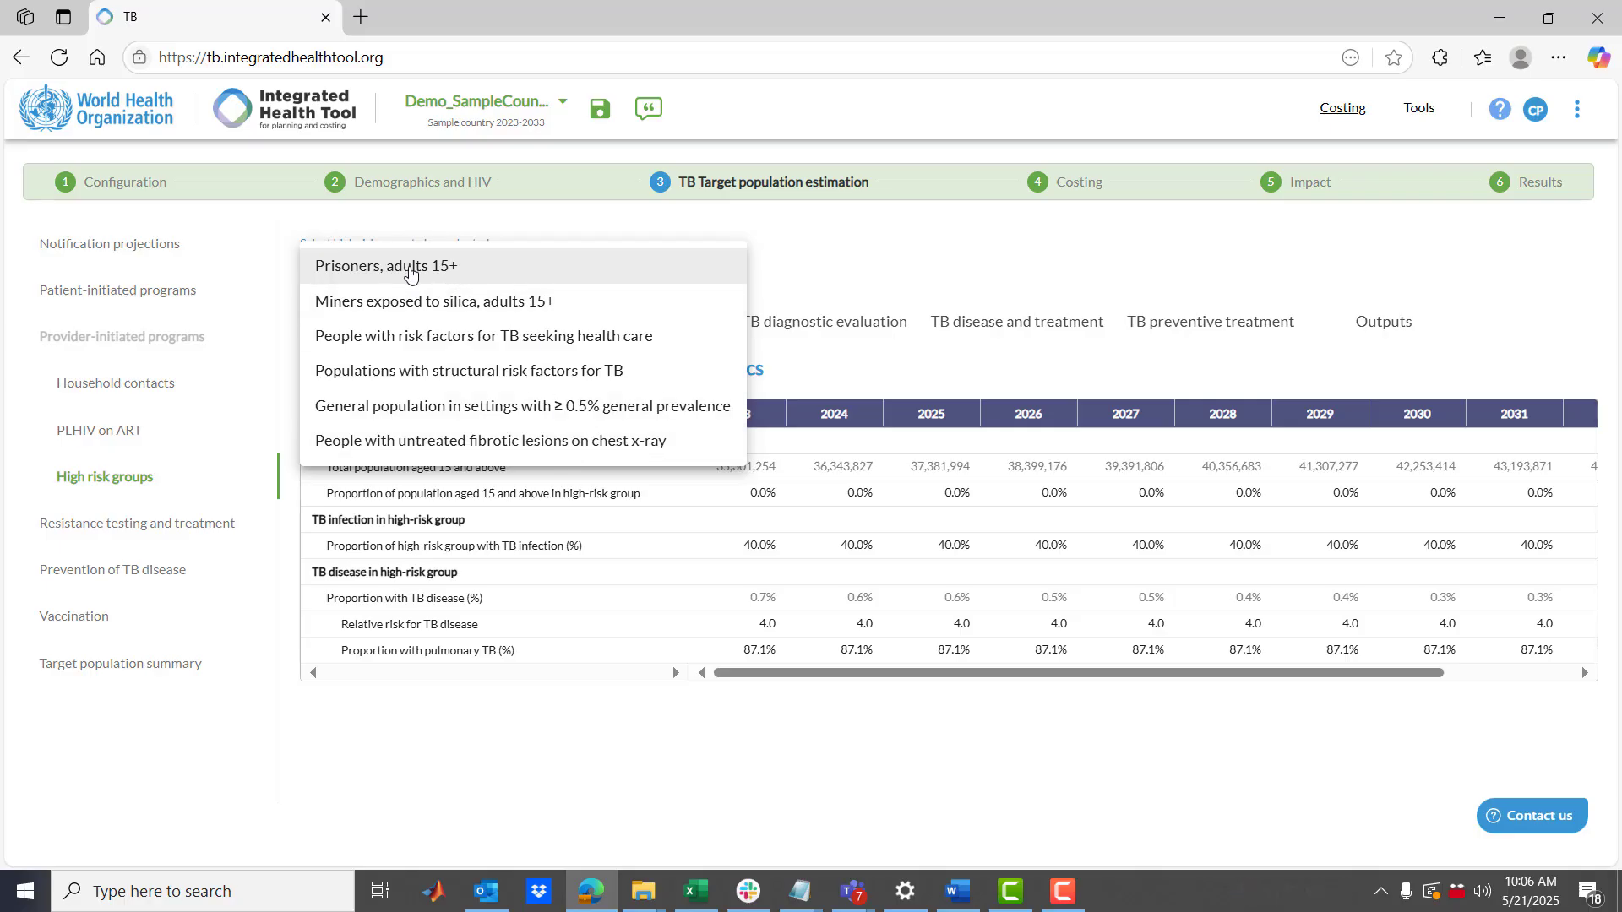
left_click(838, 363)
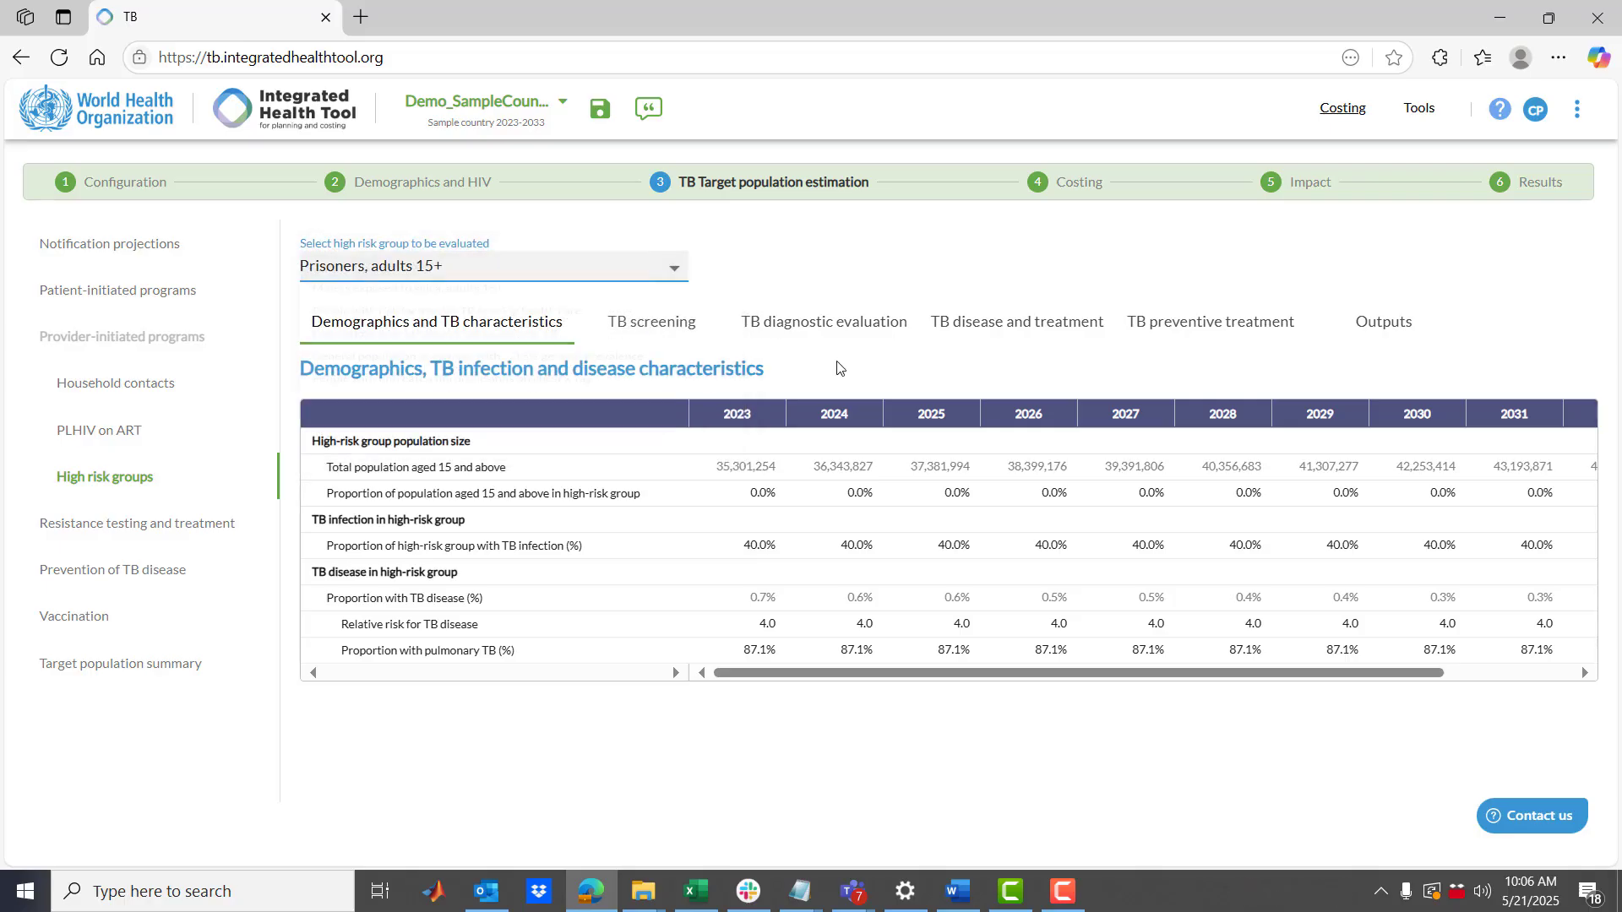
Revisit the household contacts' screening, treatment and prevention settings for comparison with the high risk groups
left_click(127, 389)
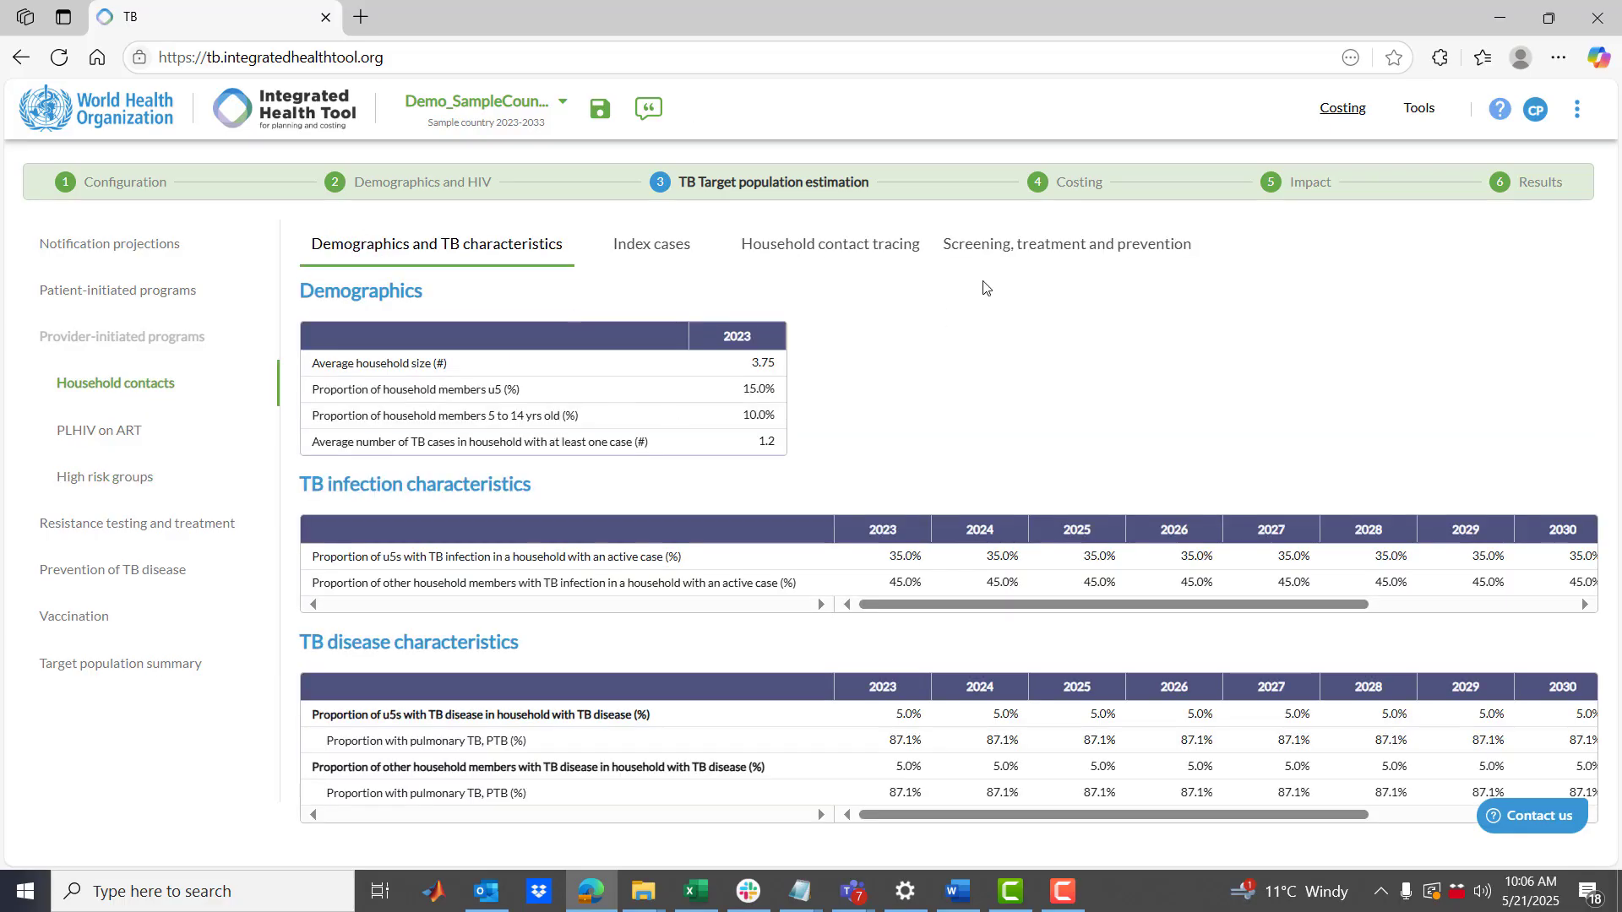
left_click(1025, 247)
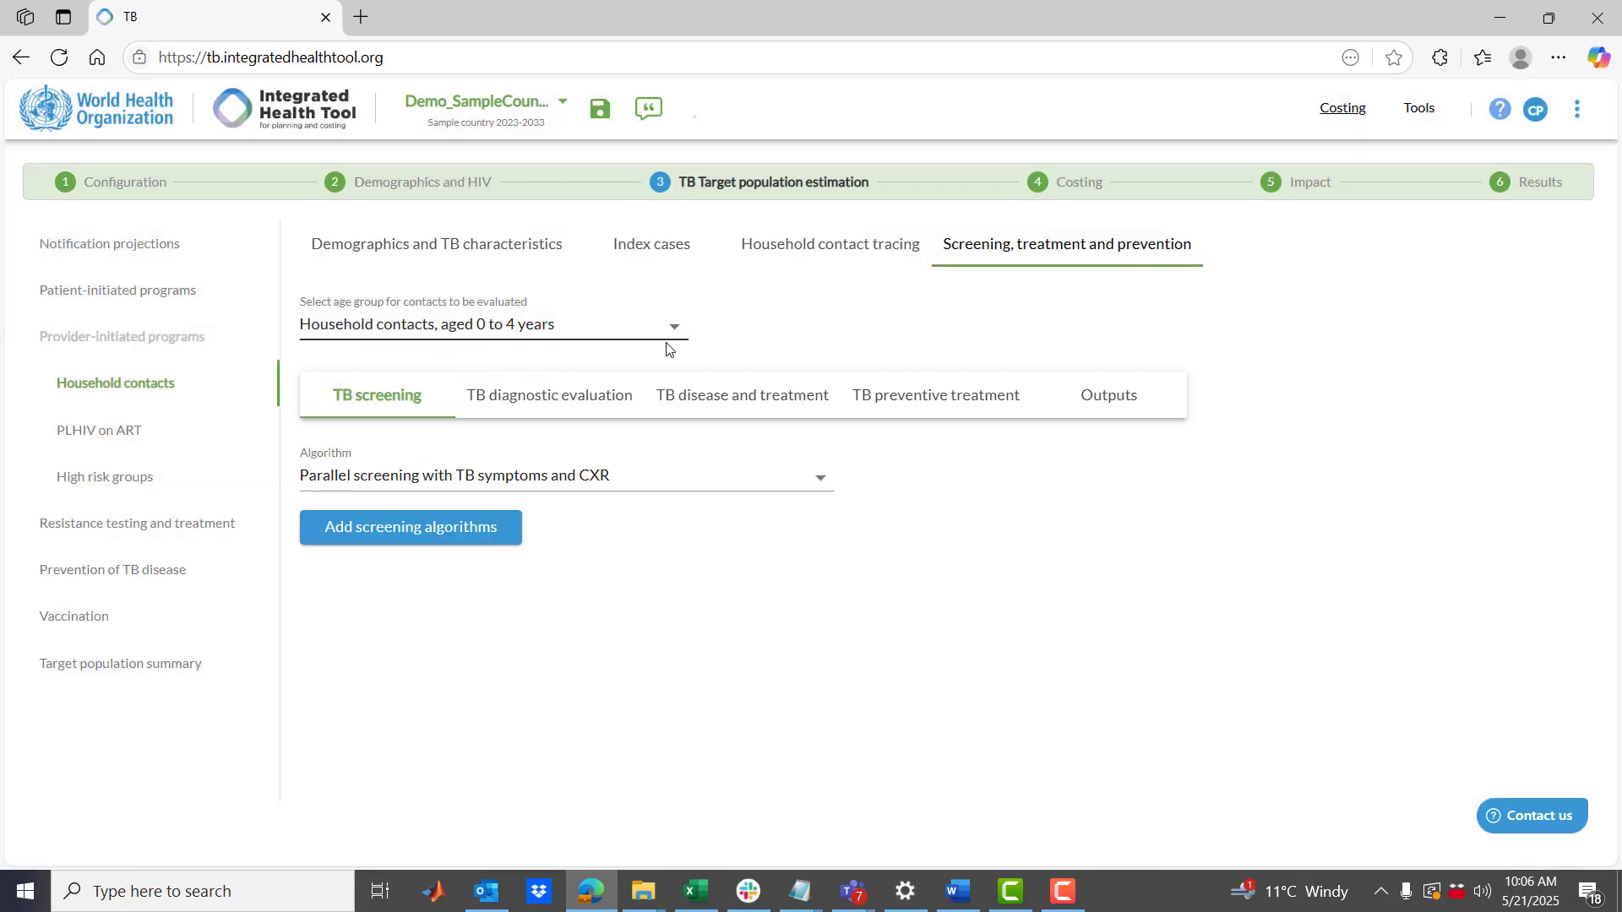
Return to the high risk groups and review every selectable group, from prisoners to people with untreated fibrotic lesions on chest x-ray
left_click(101, 478)
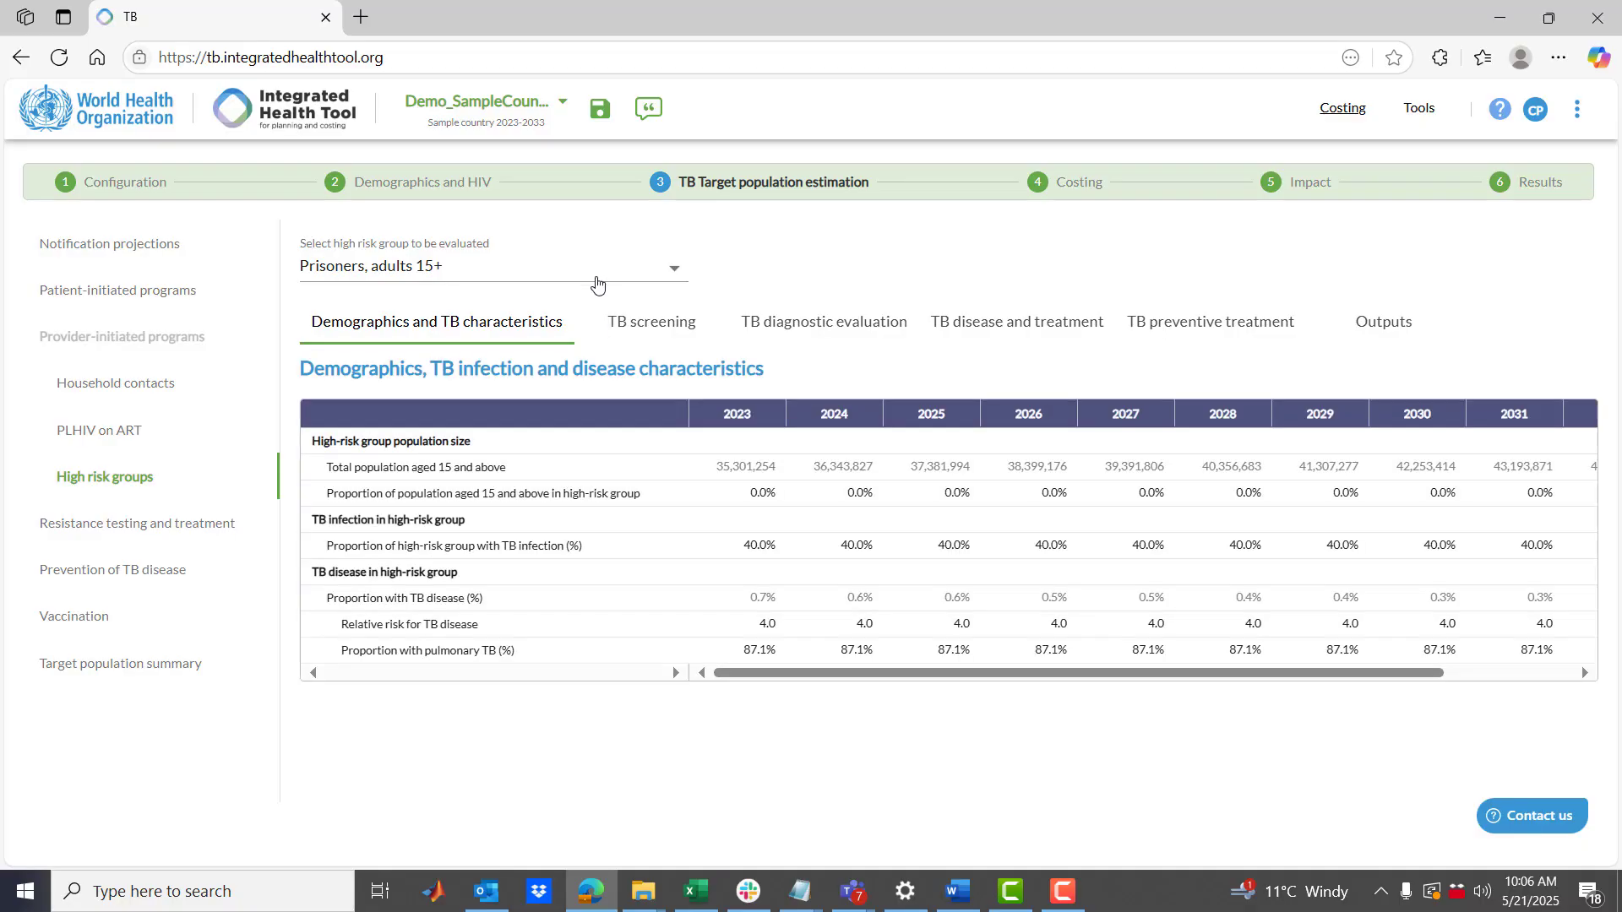
left_click(595, 274)
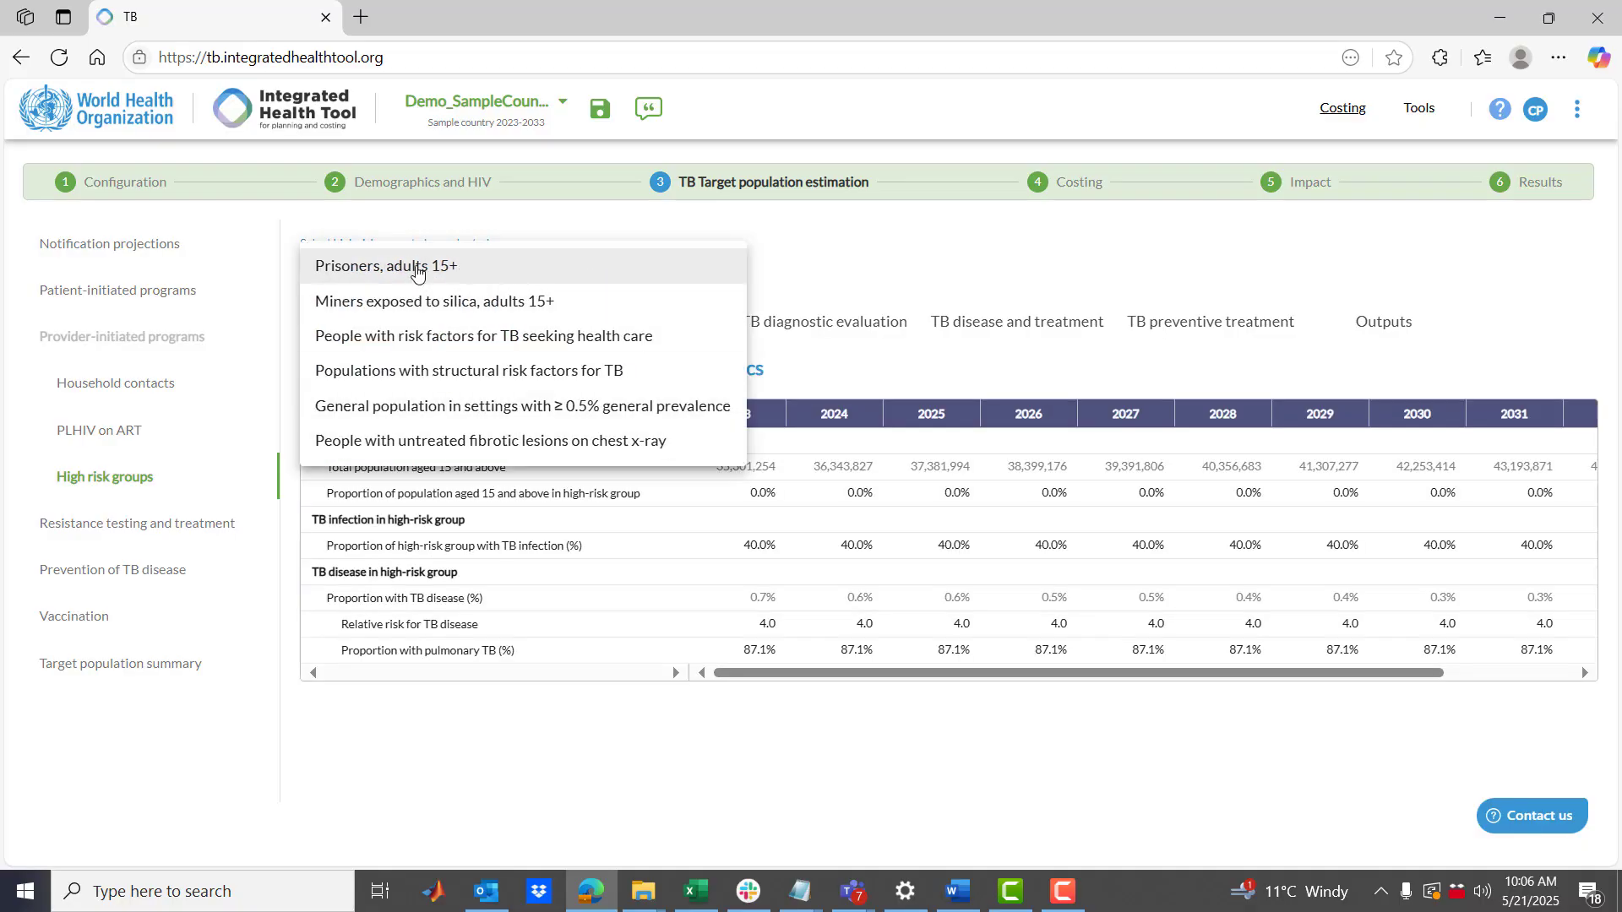
left_click(811, 361)
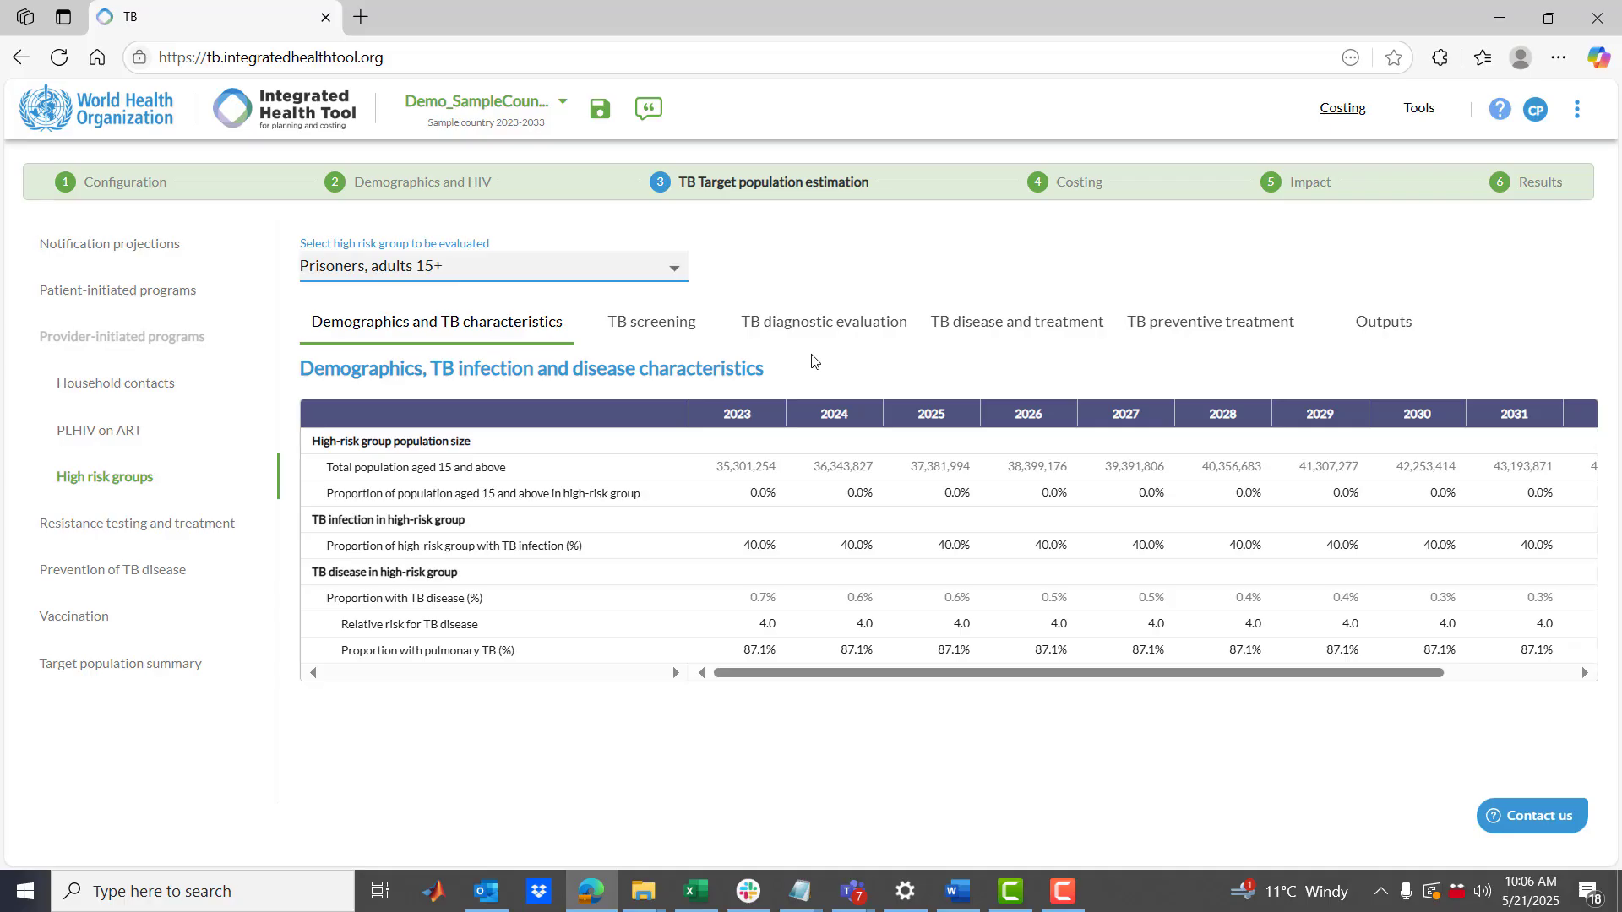
left_click(480, 270)
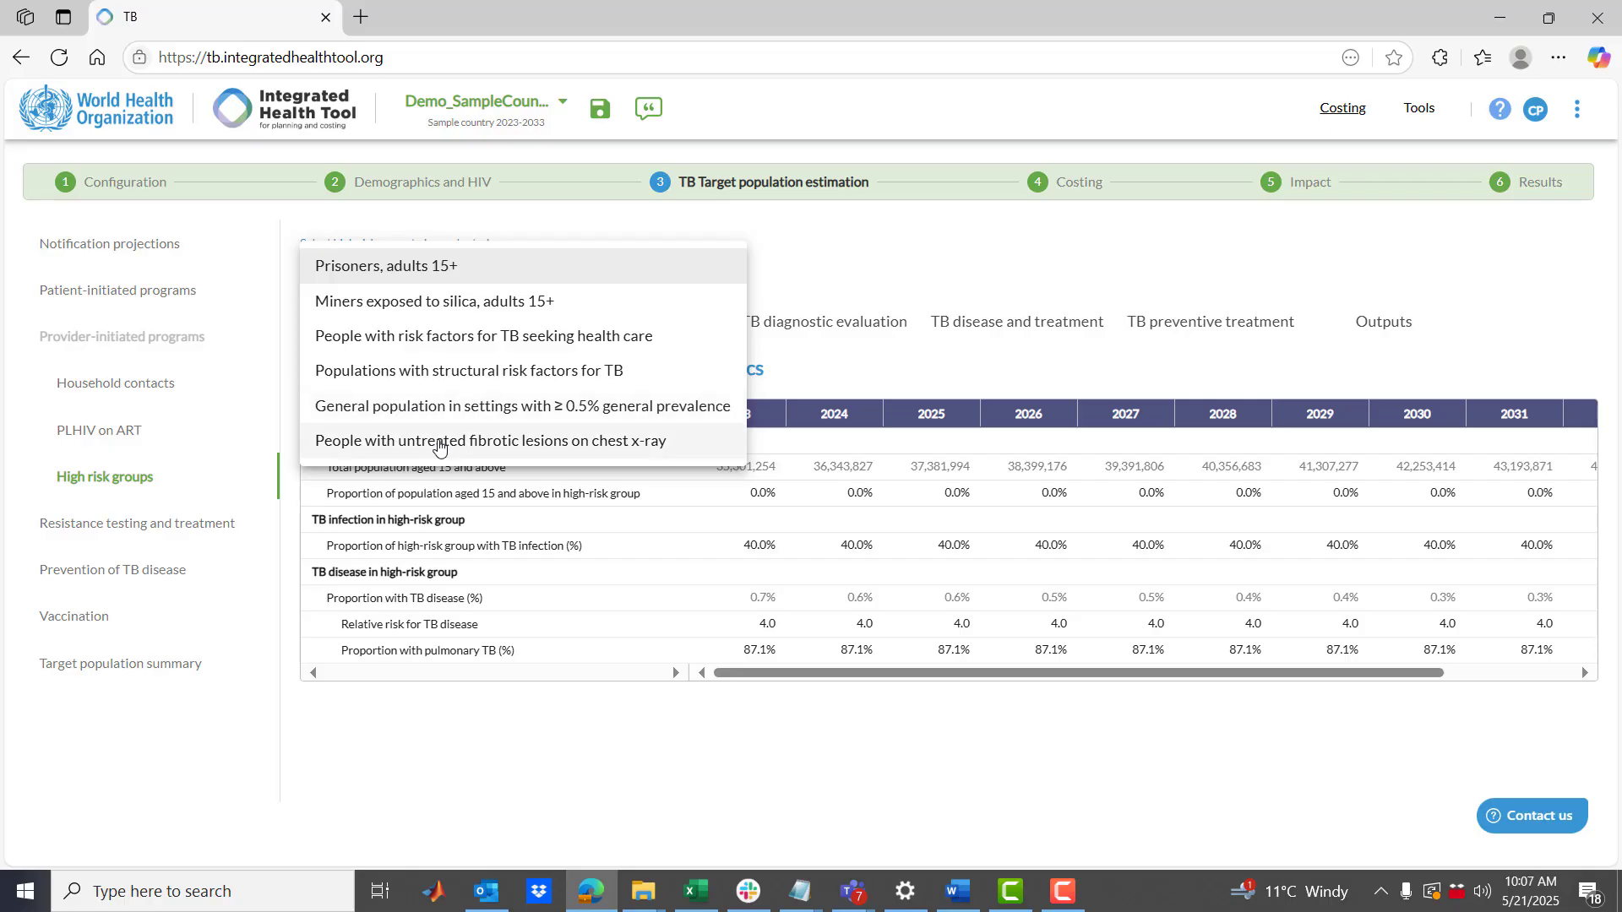
left_click(503, 752)
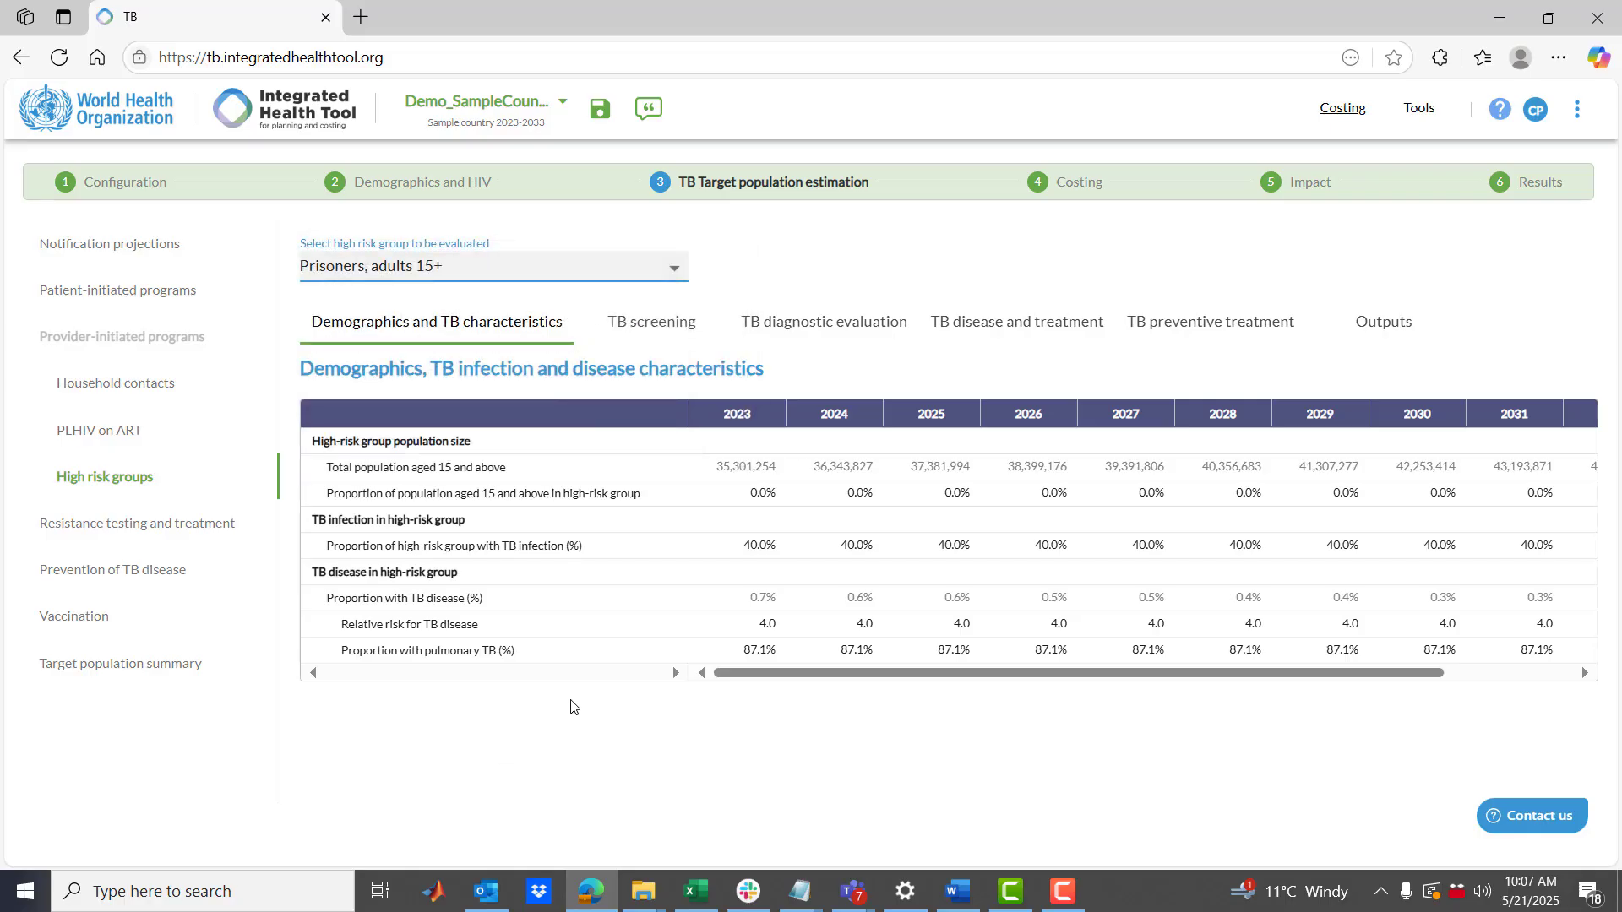
Examine the proportion of the population aged 15 and above in the prisoners group for 2023 to 2027
left_click_drag(767, 505, 967, 499)
left_click_drag(769, 507, 1106, 494)
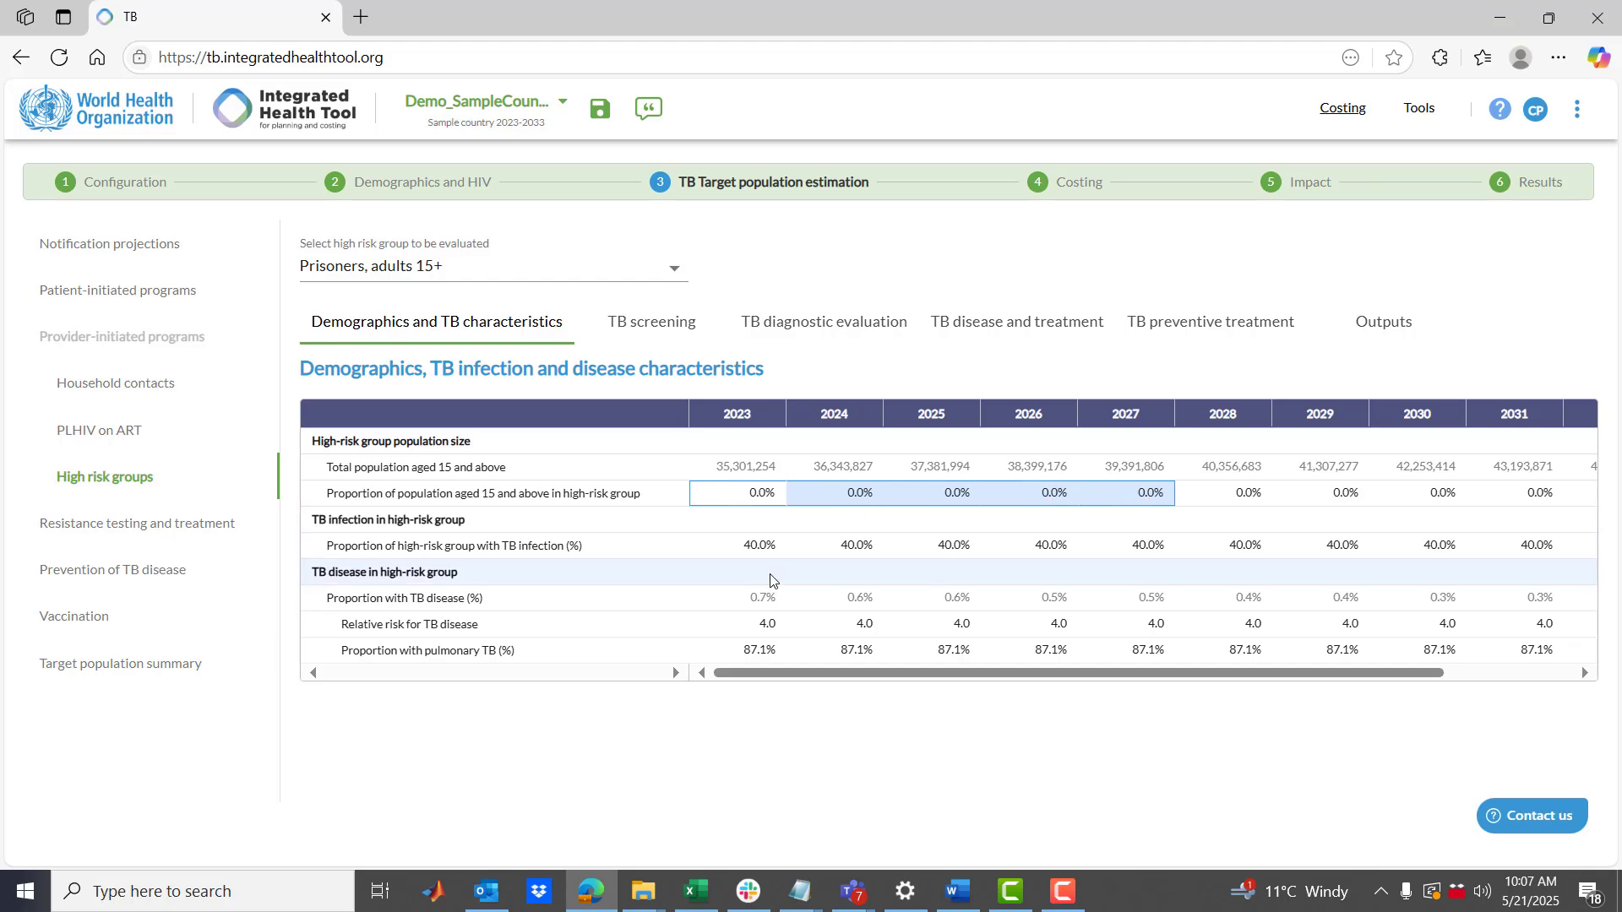
Examine the prisoners group's TB infection proportion for 2023 to 2025 and its TB disease characteristics for 2023 to 2026
left_click_drag(767, 547, 938, 545)
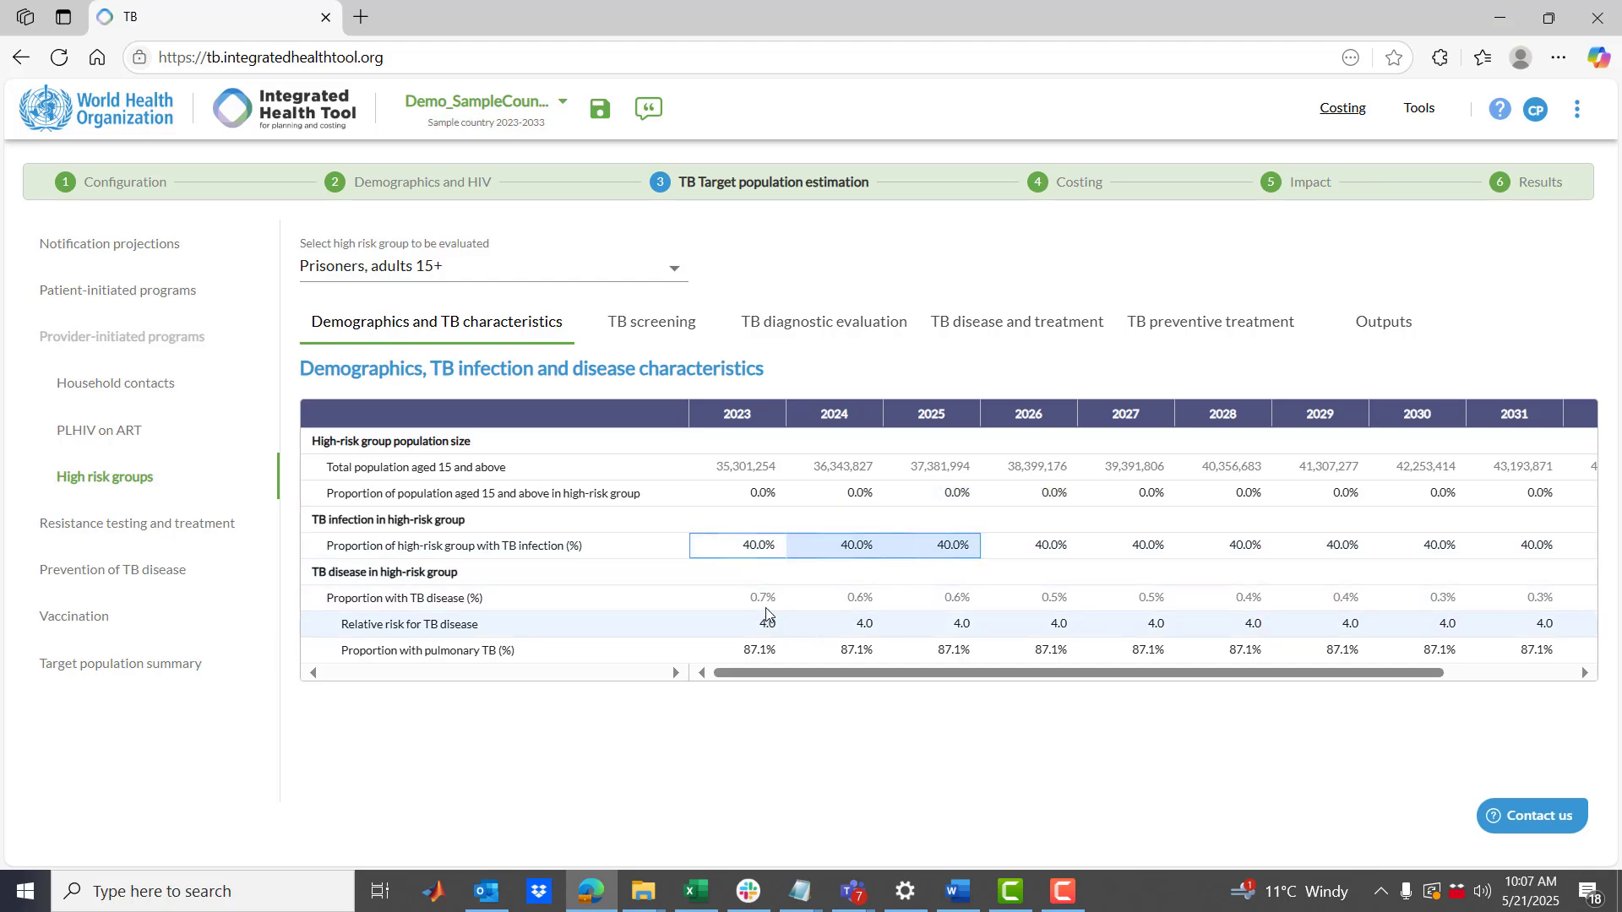
left_click_drag(765, 600, 961, 648)
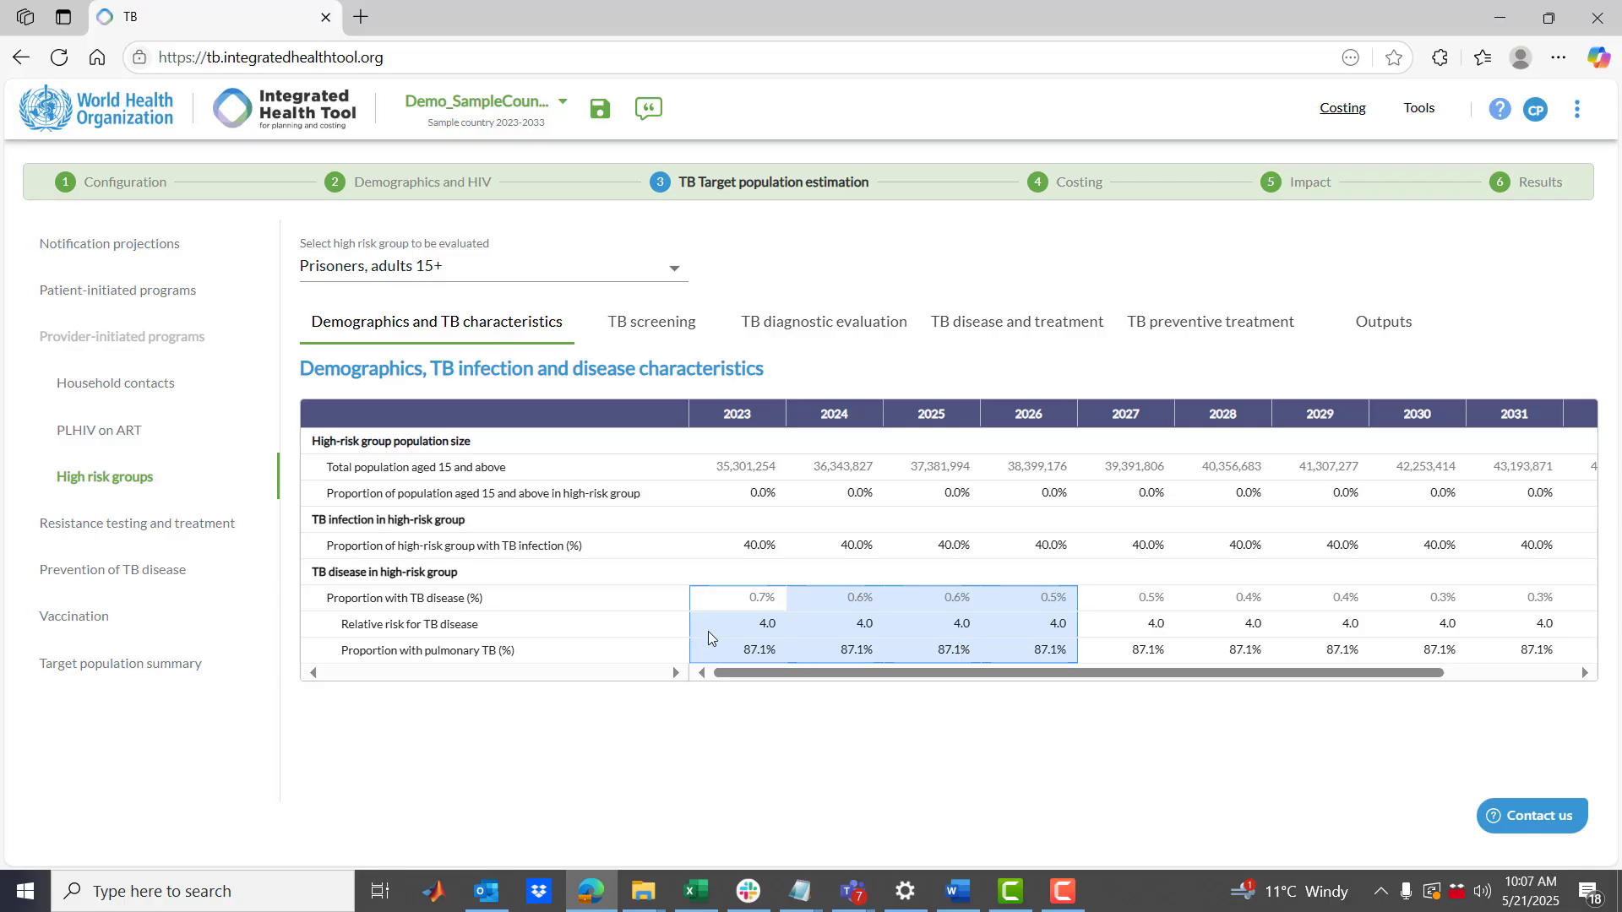
Look over the list of high risk groups available for evaluation again, keeping Prisoners, adults 15+ selected
left_click(587, 276)
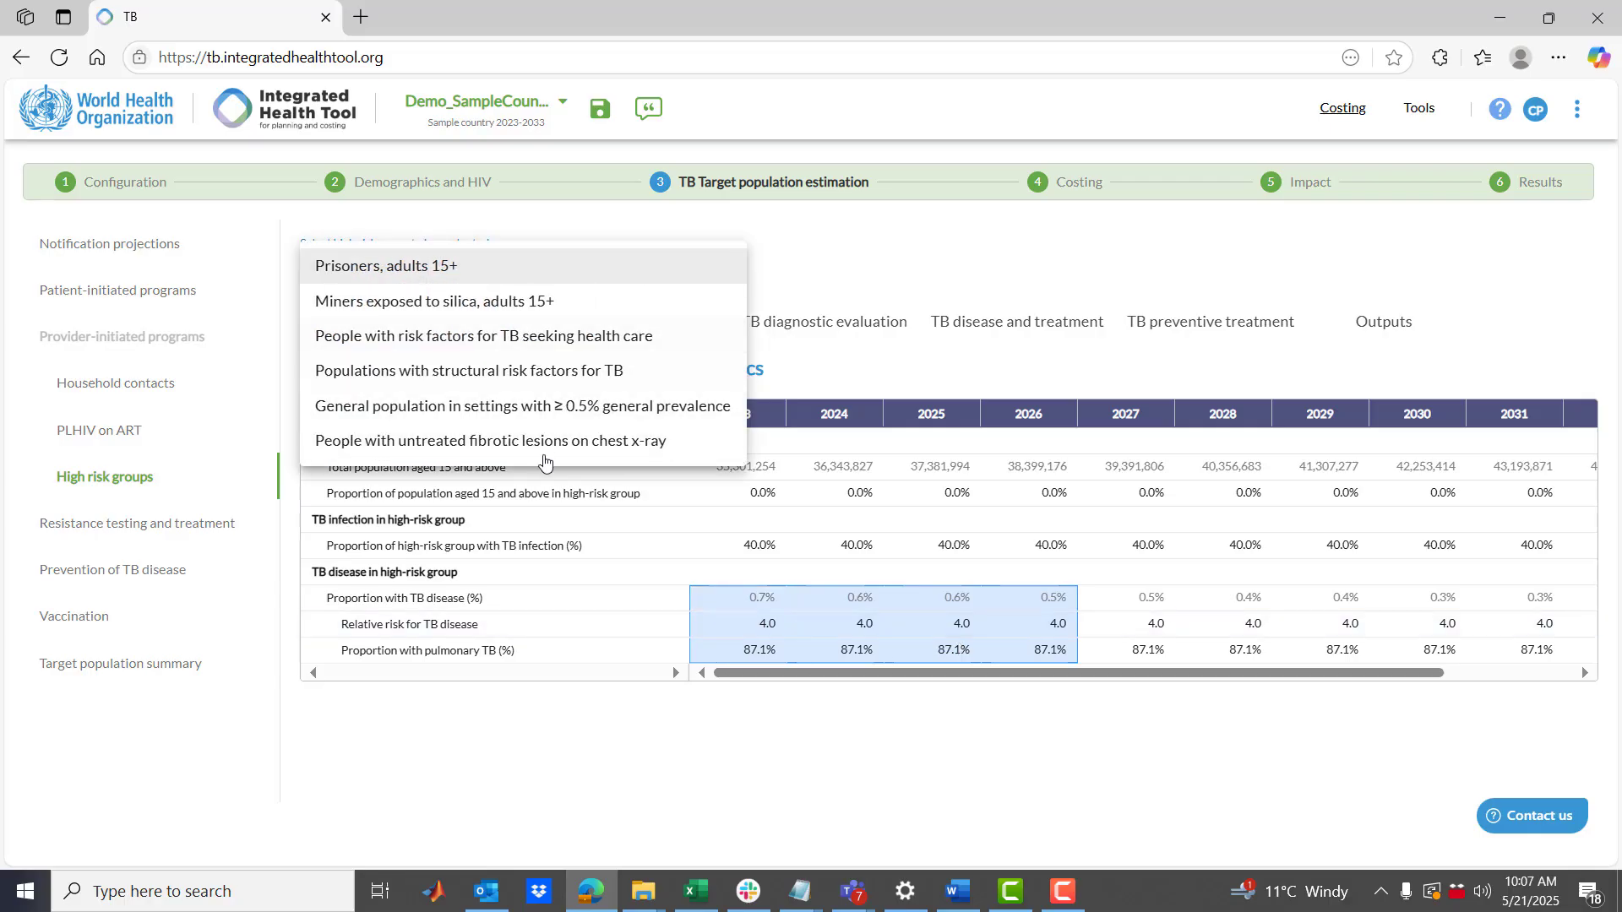
left_click(565, 735)
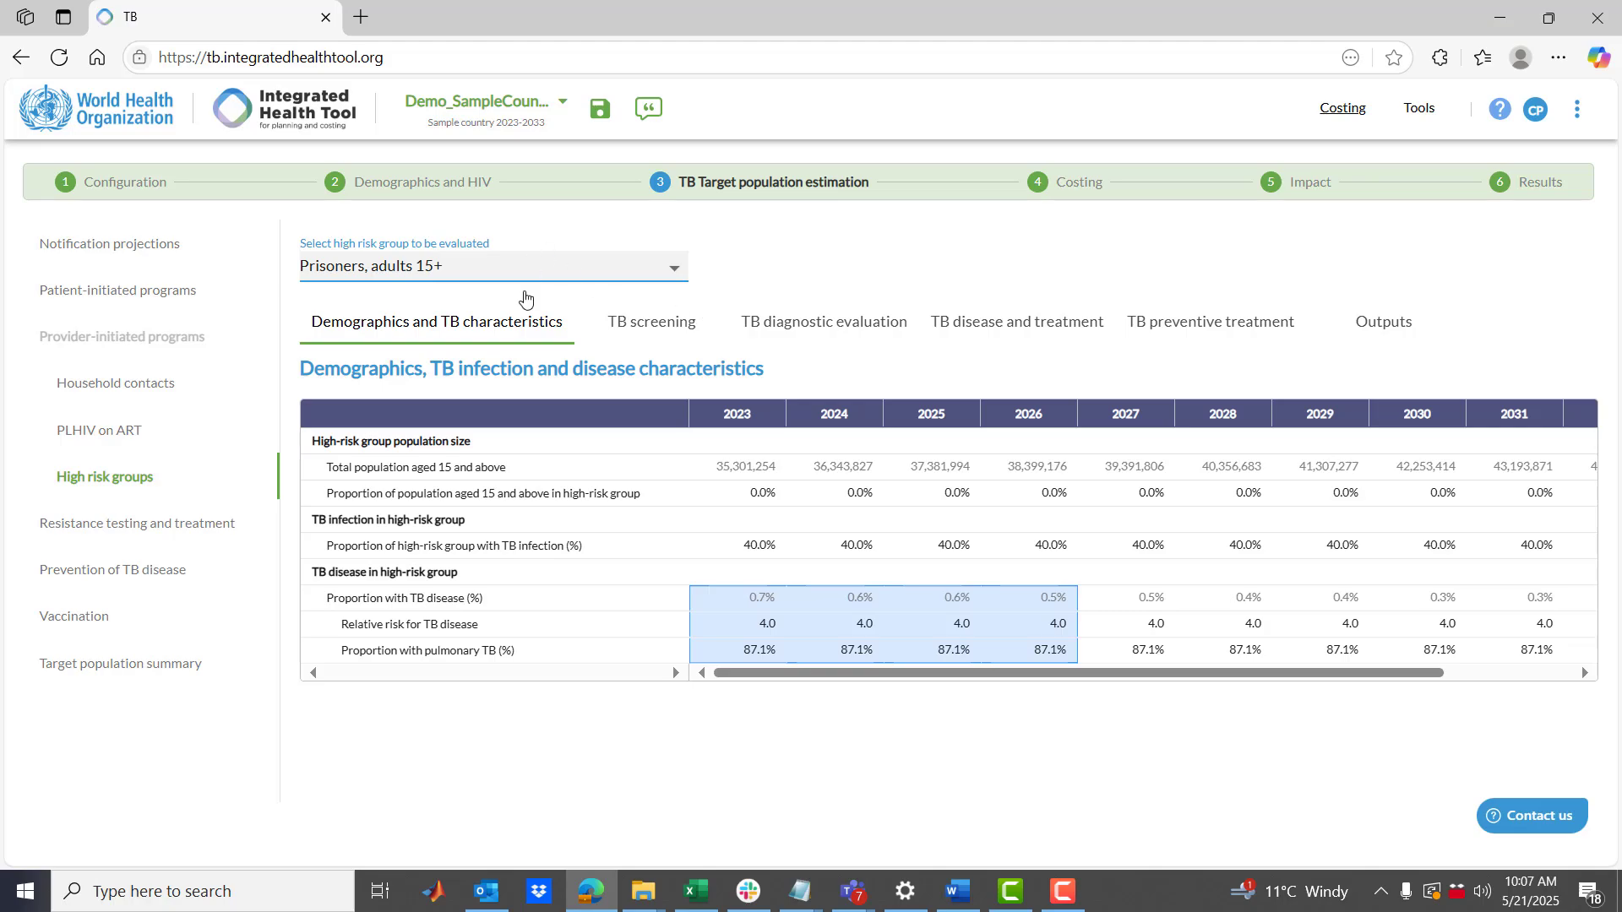
left_click(511, 268)
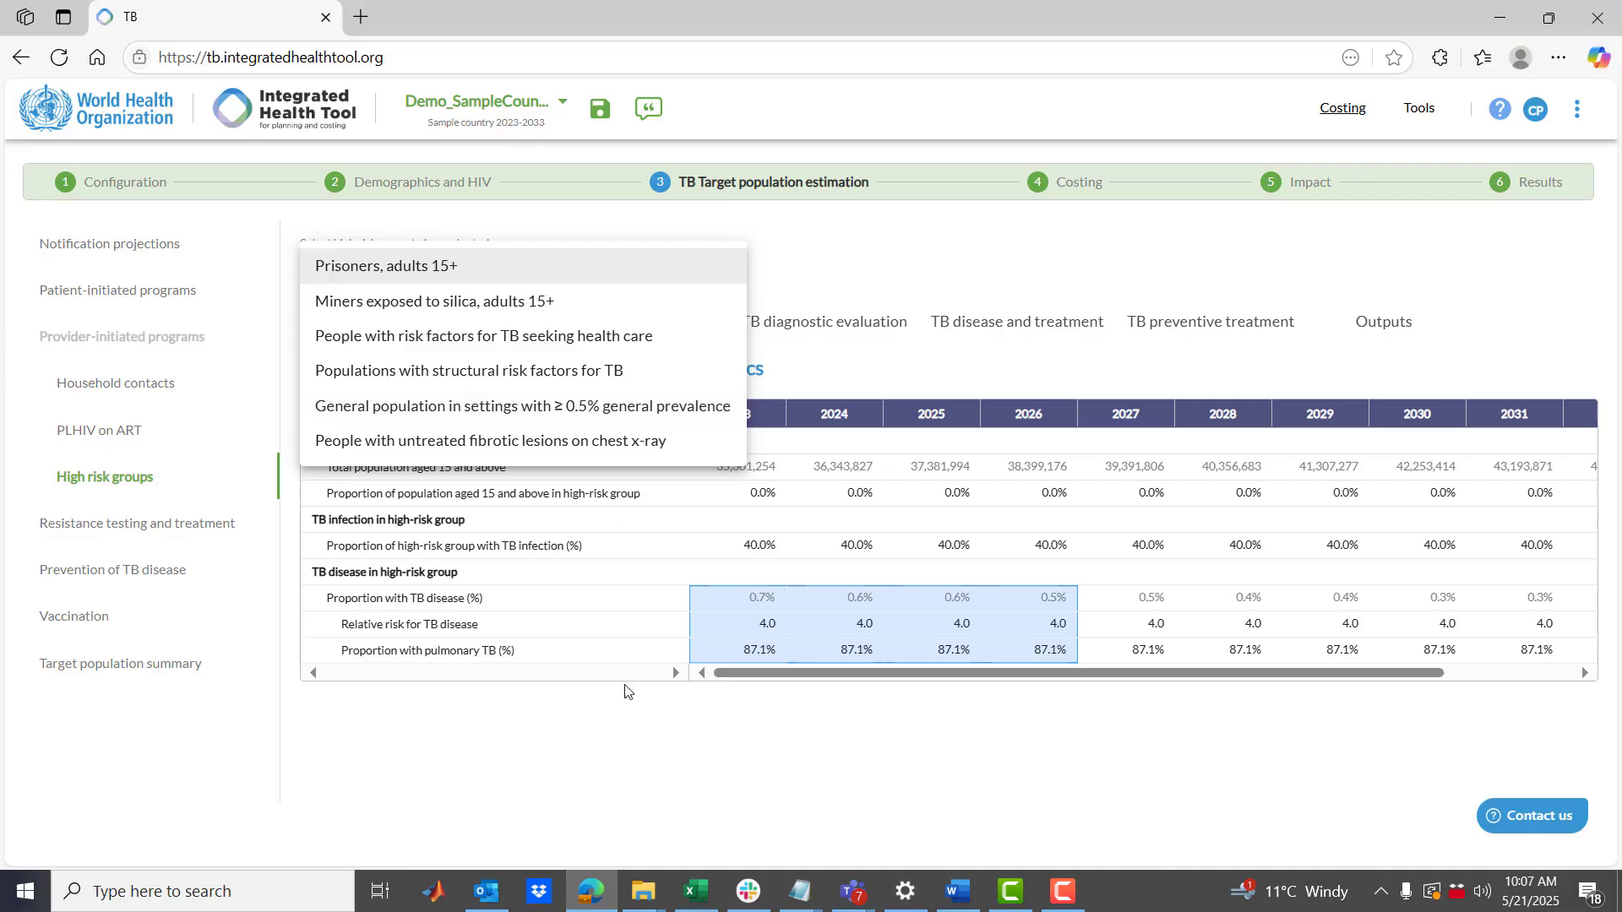
left_click(654, 731)
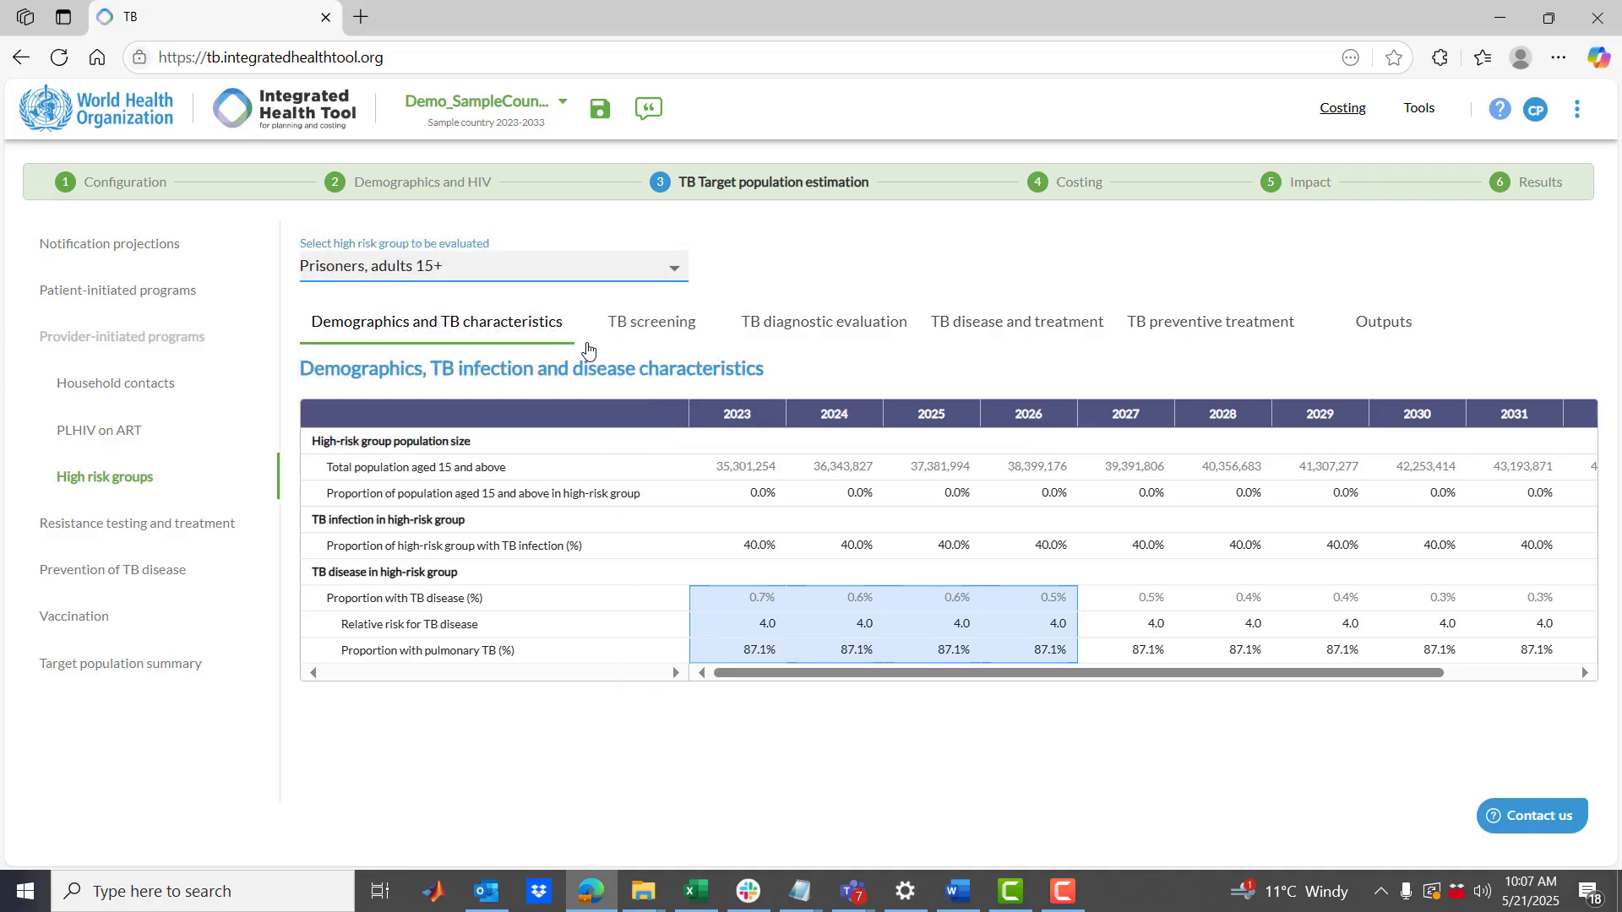